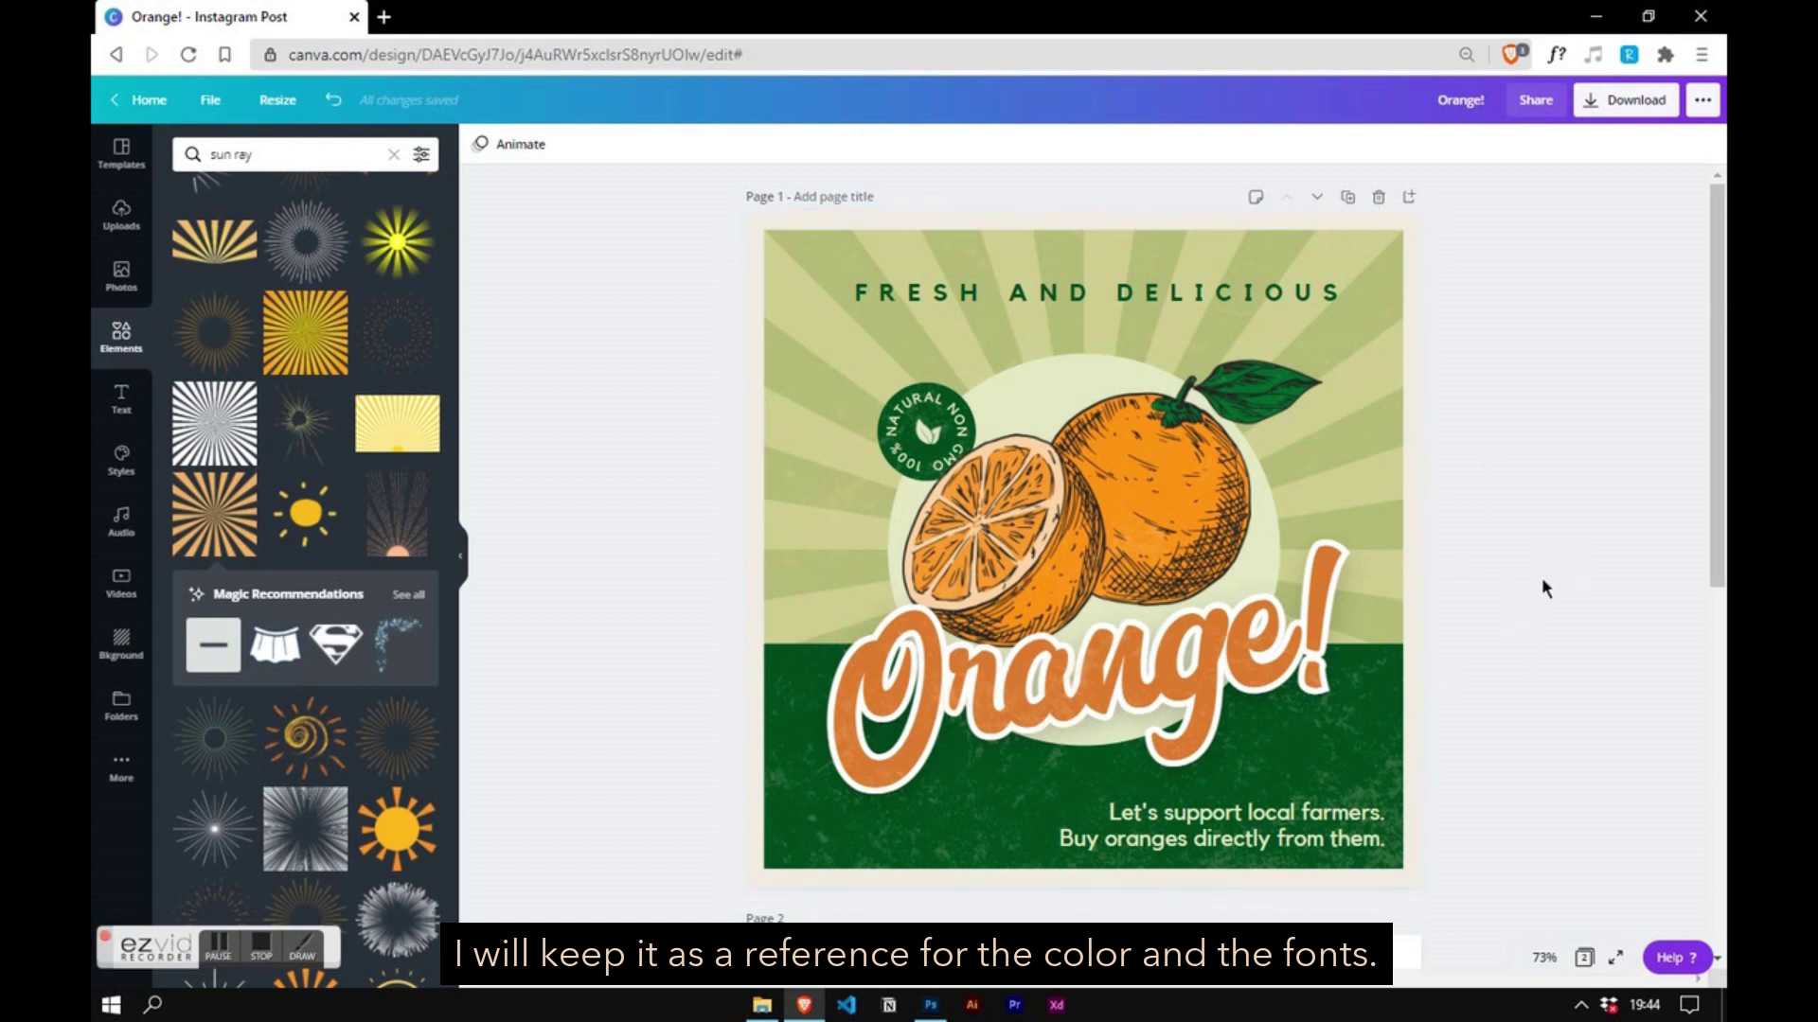
- Fill the blank page 2 background with the pale khaki-green document colour
drag(1719, 312, 1724, 663)
click(1137, 630)
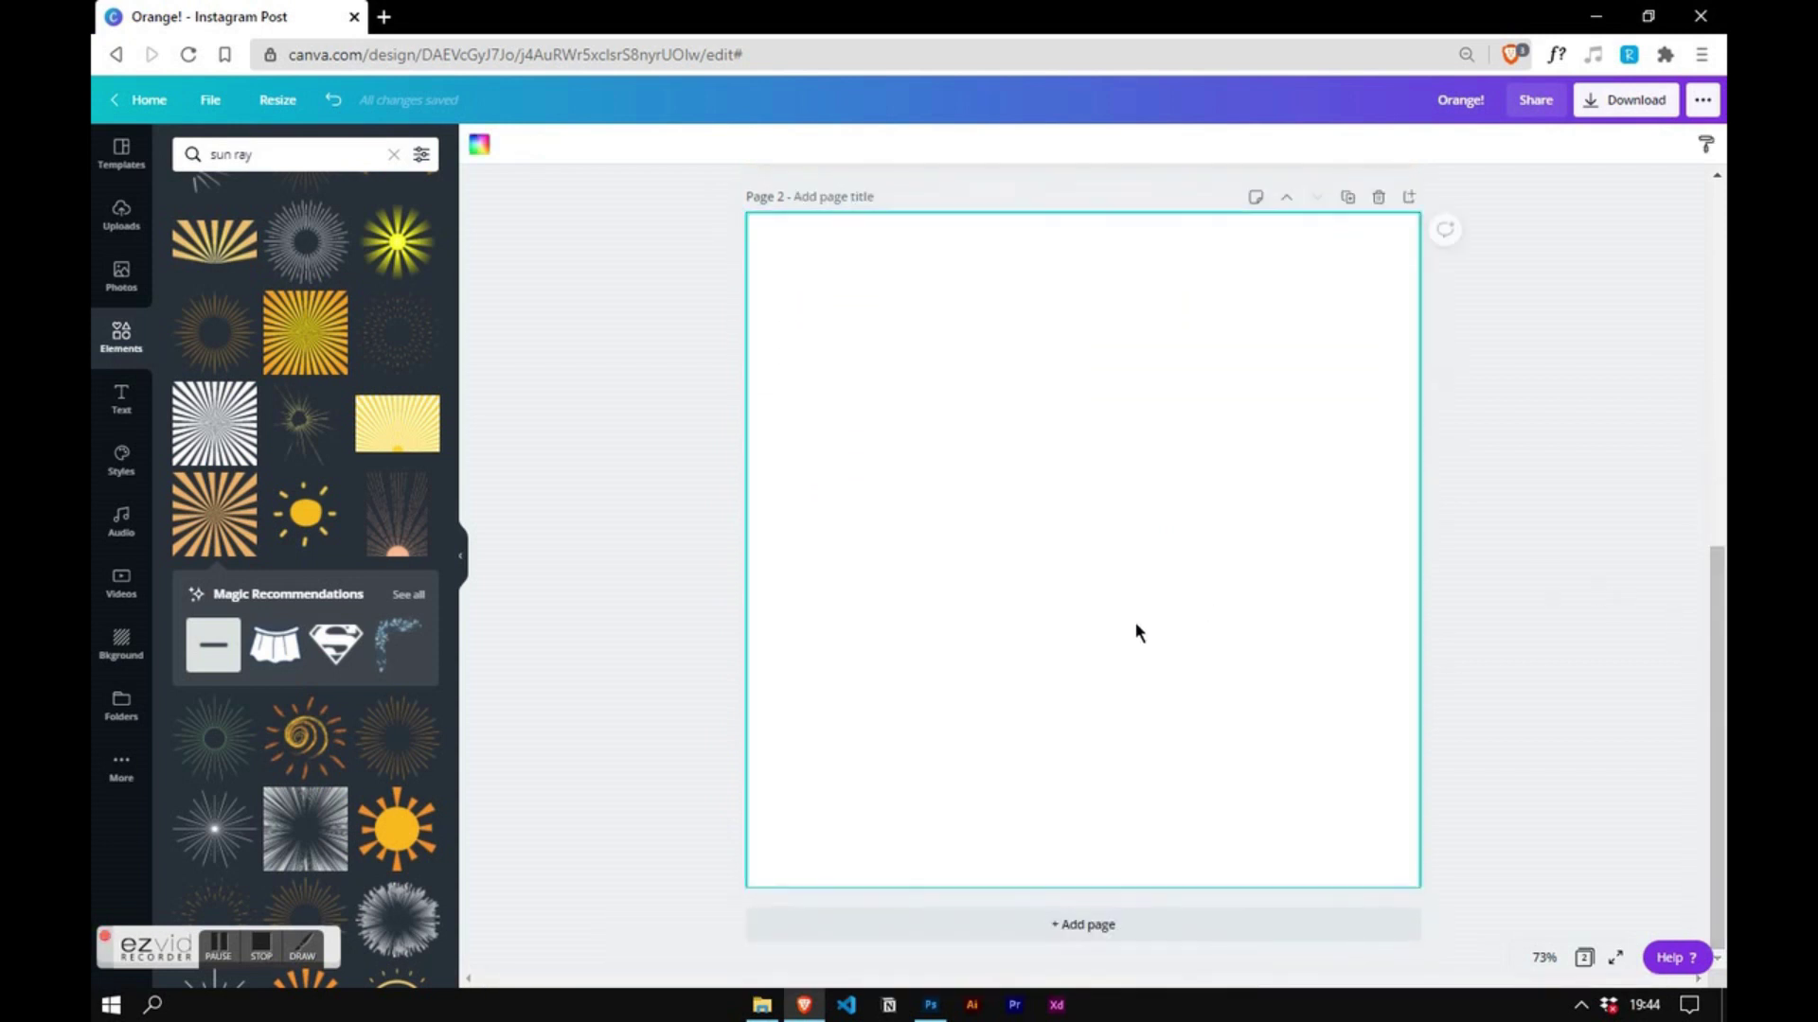
click(479, 144)
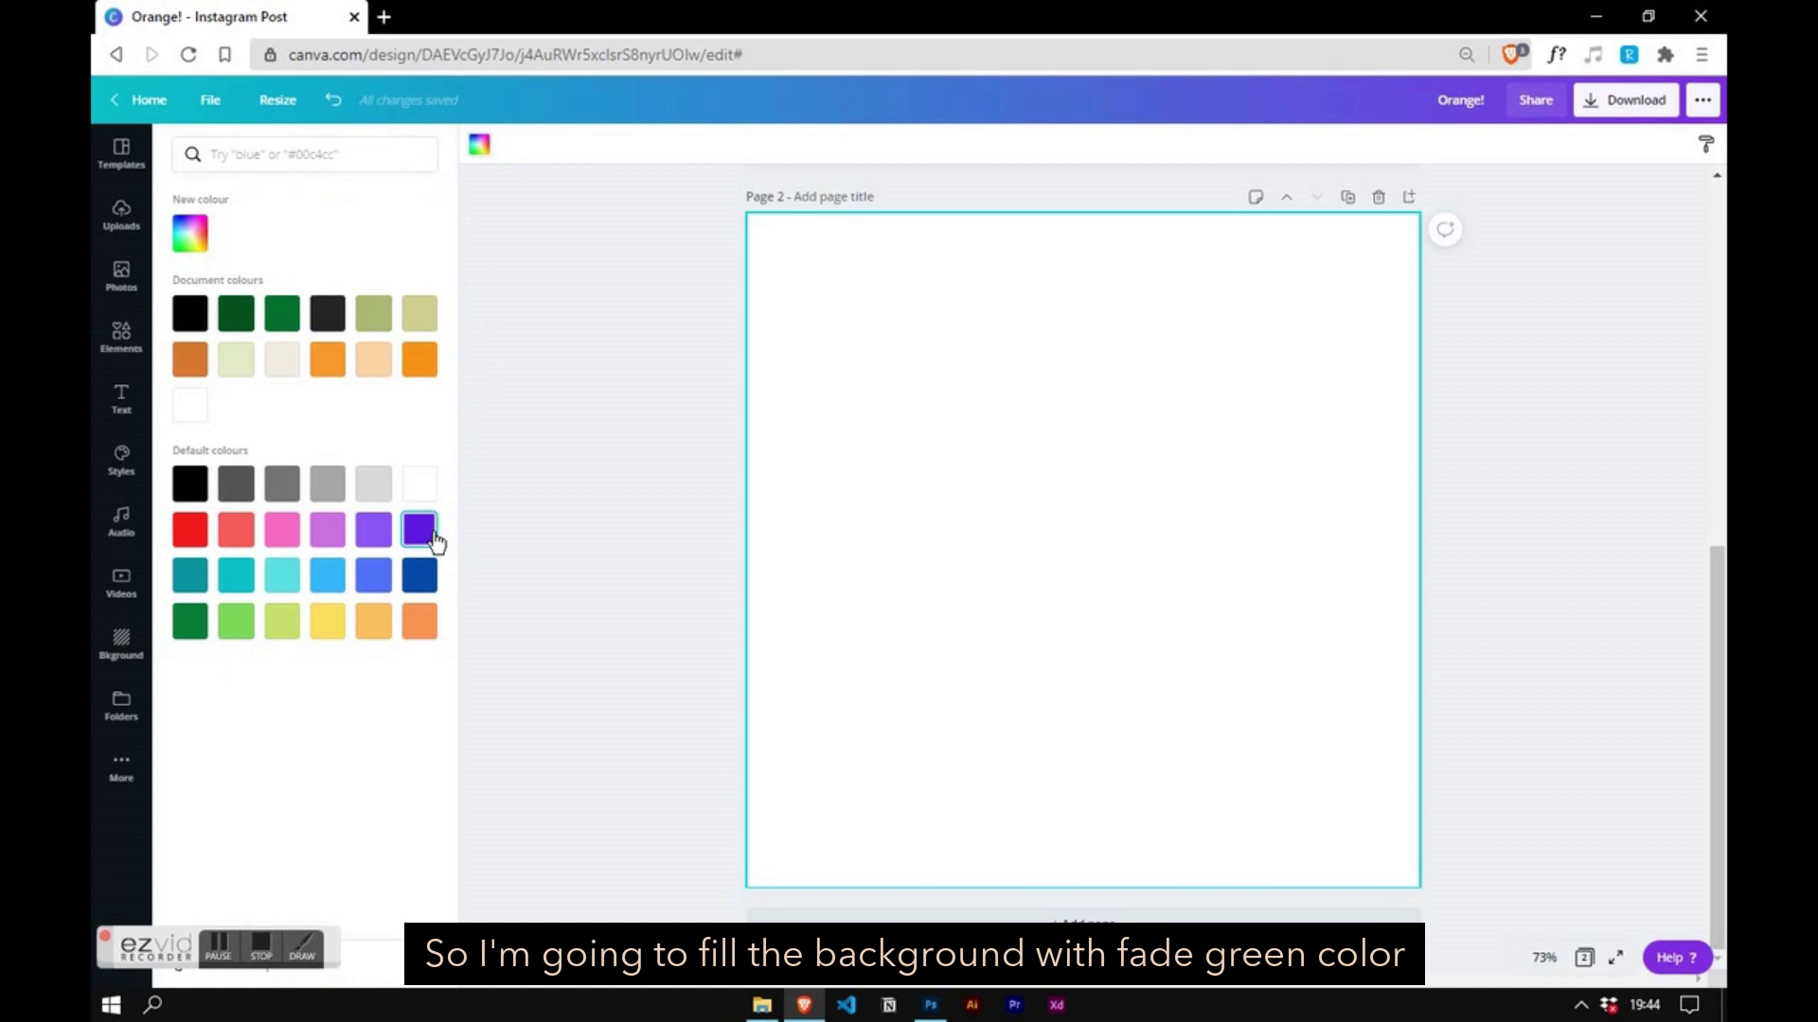
click(417, 317)
click(660, 552)
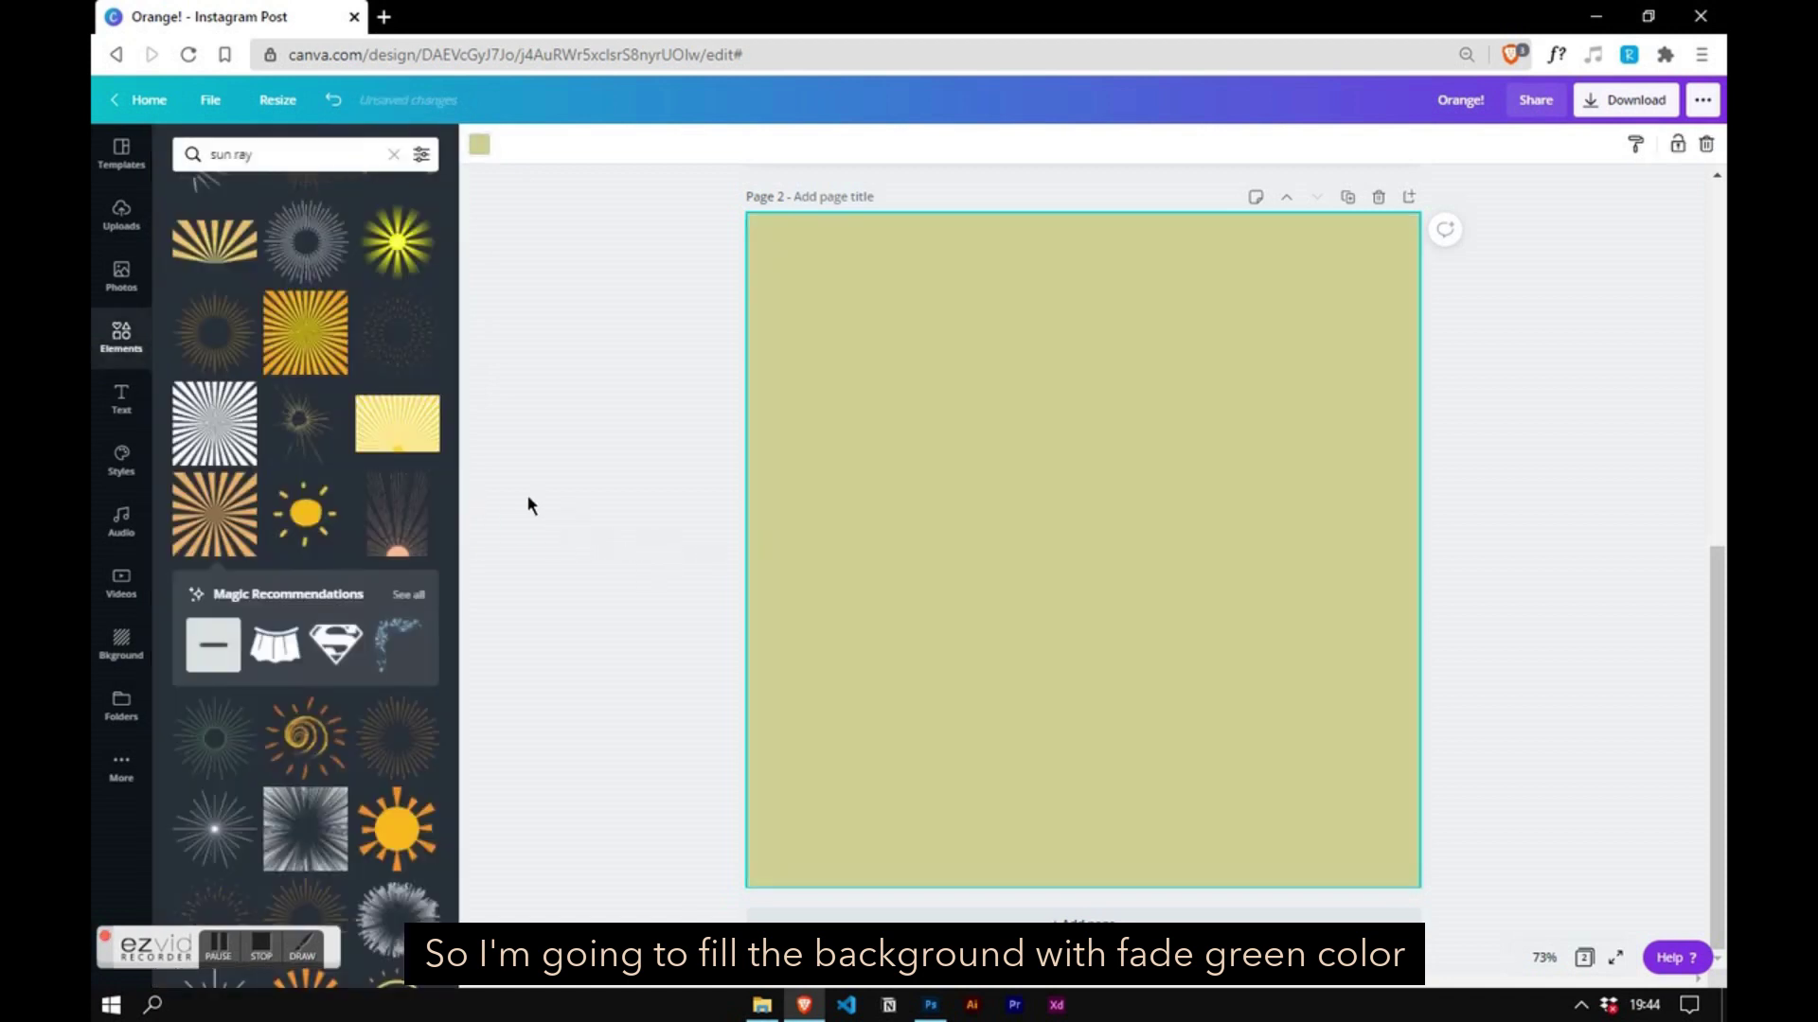
- Add the square orange sunburst from the "sun ray" element results to page 2 and recolour its rays with the muted green document colour
click(302, 152)
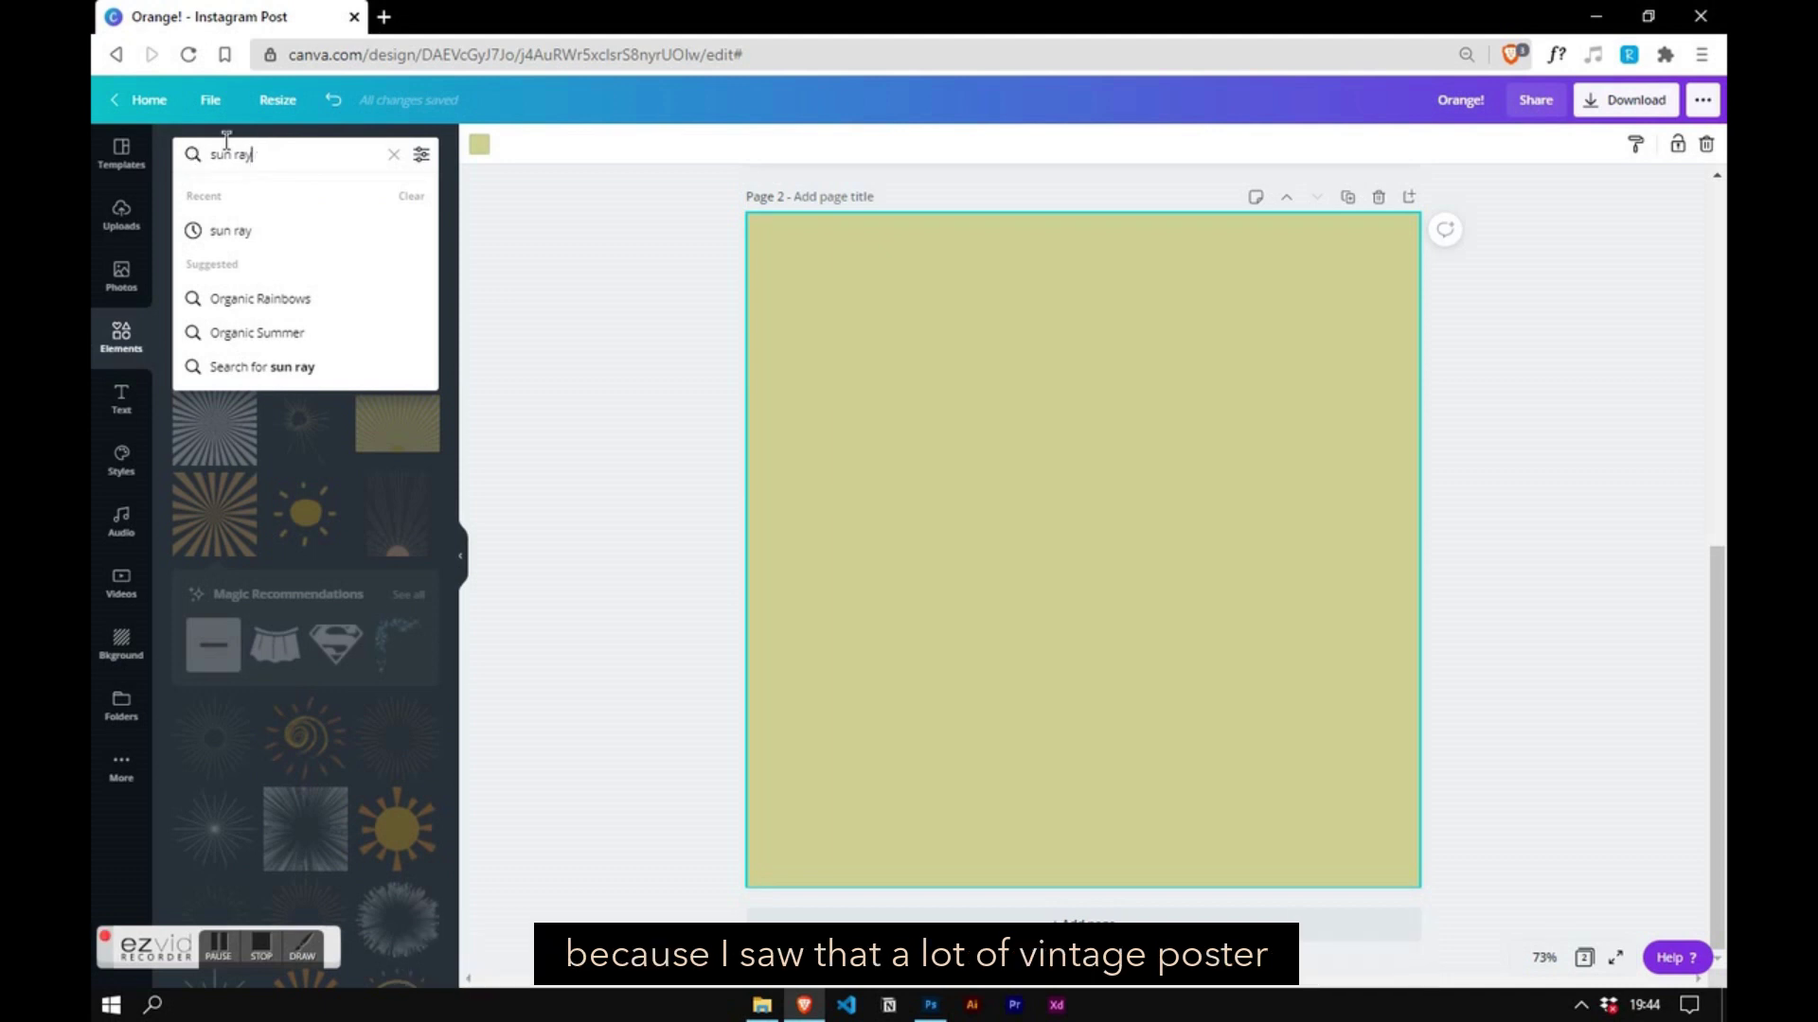
click(232, 231)
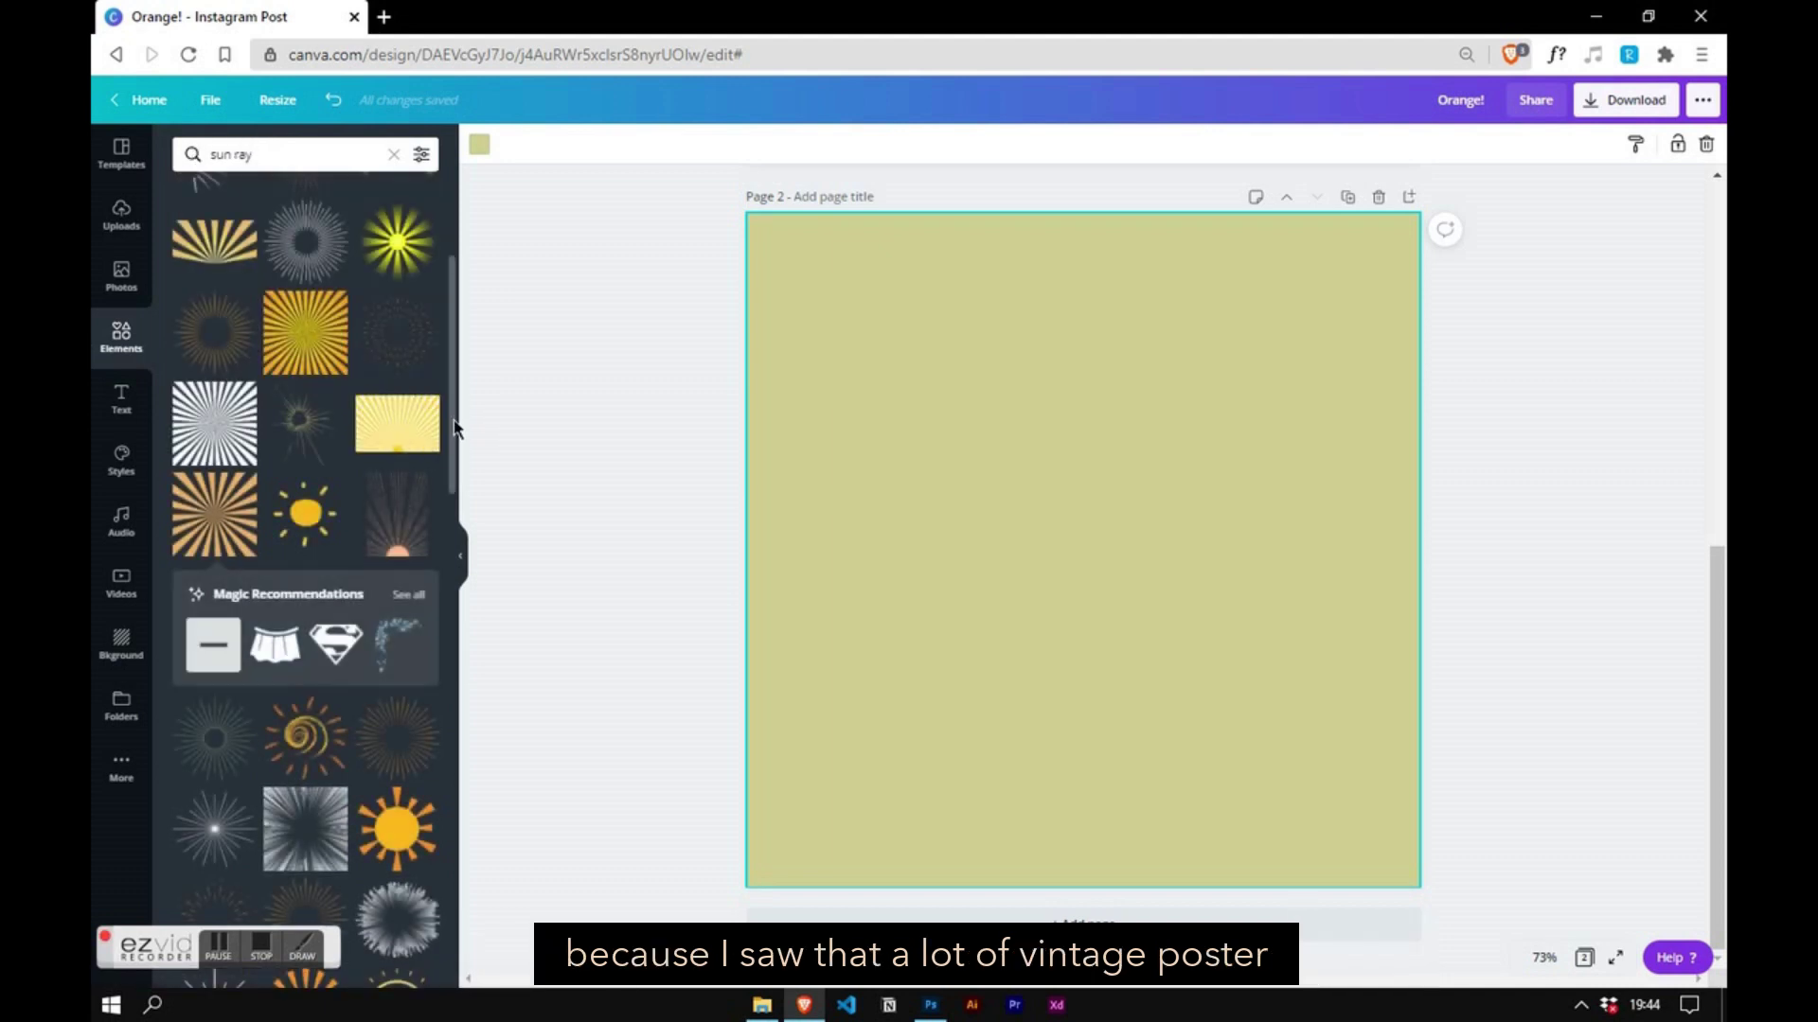
mouse_move(452, 426)
mouse_down()
mouse_move(458, 527)
mouse_move(461, 392)
mouse_up()
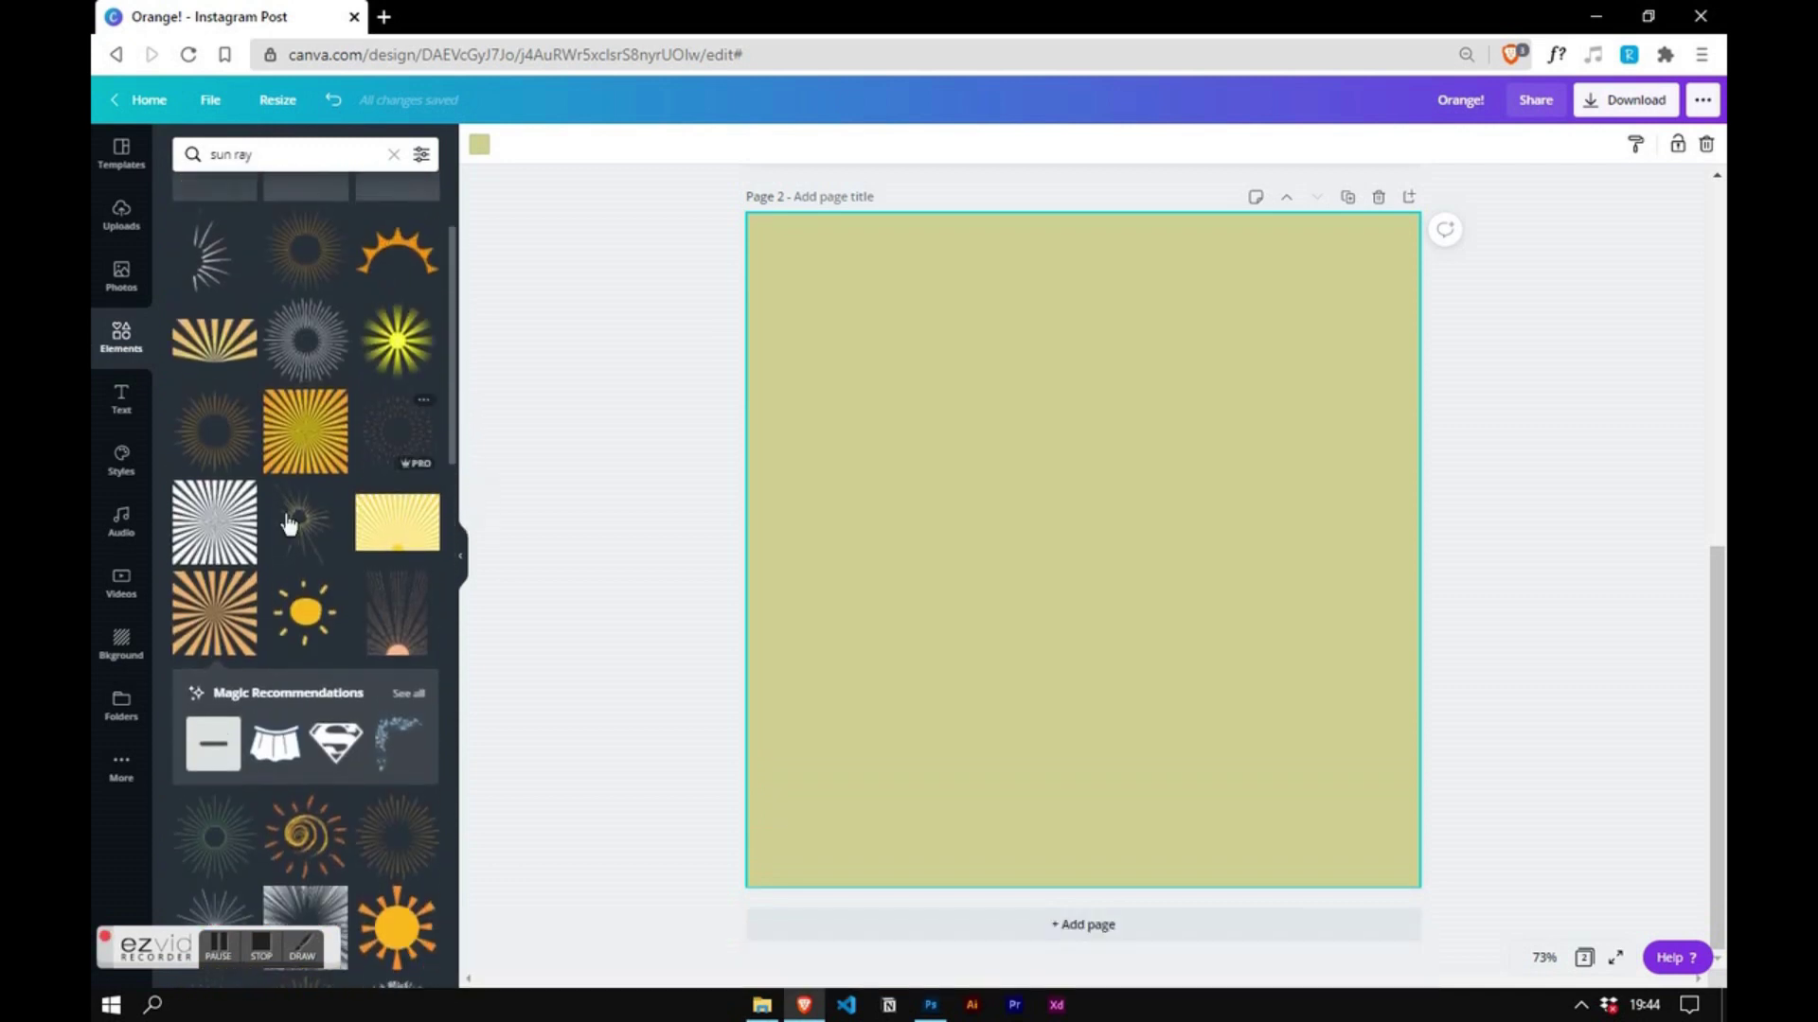
click(217, 611)
click(480, 146)
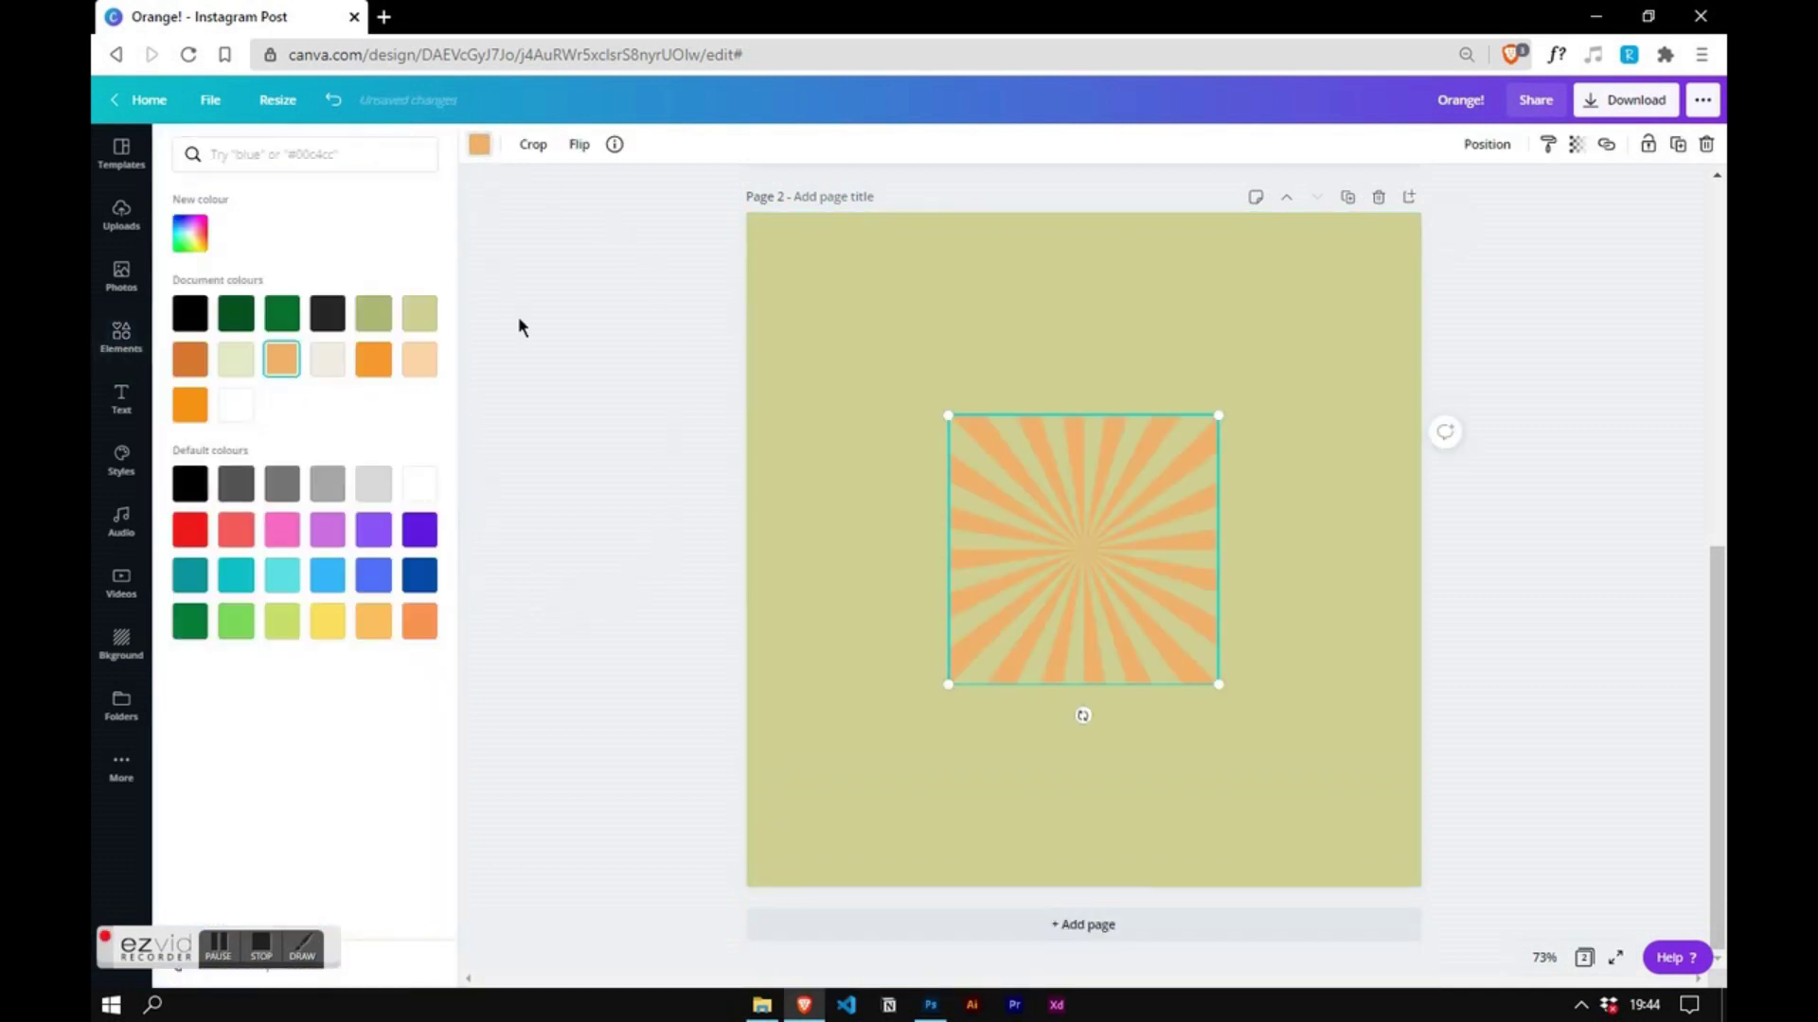
click(371, 319)
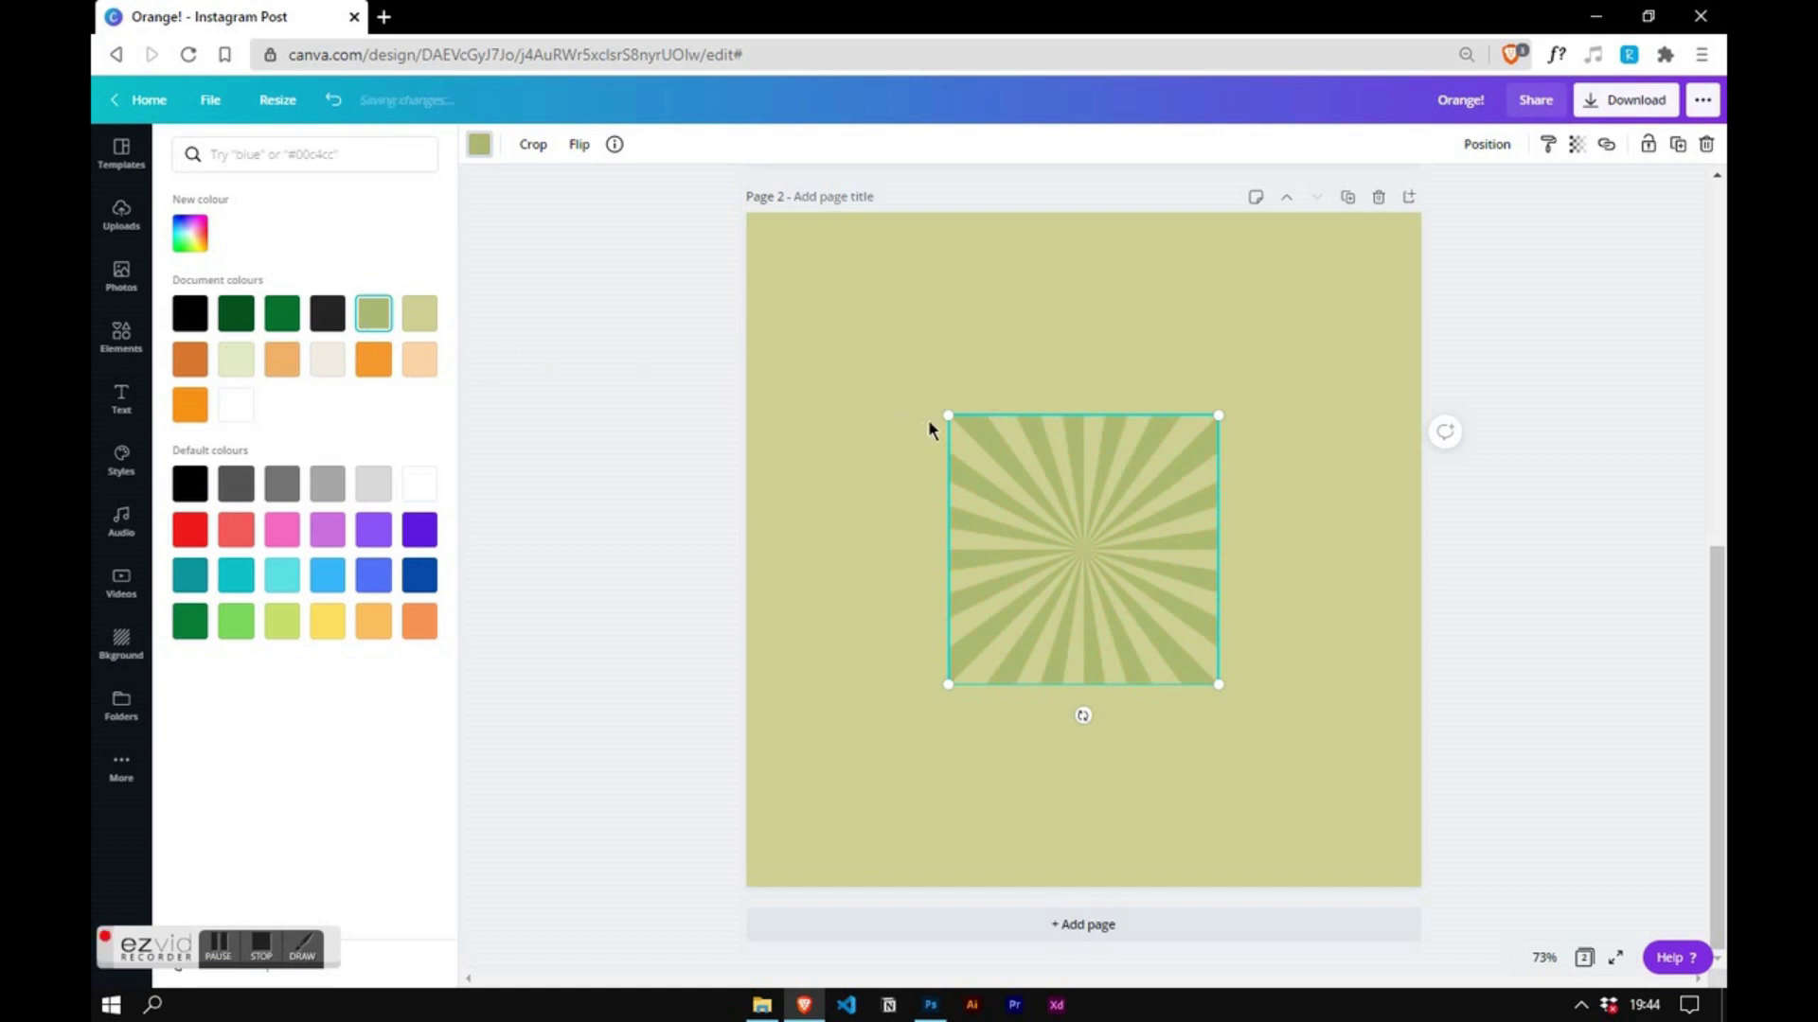
- Enlarge the sunburst to cover the whole page and lower its opacity slightly so the rays look softer
drag(923, 402, 782, 280)
drag(1307, 762, 1445, 864)
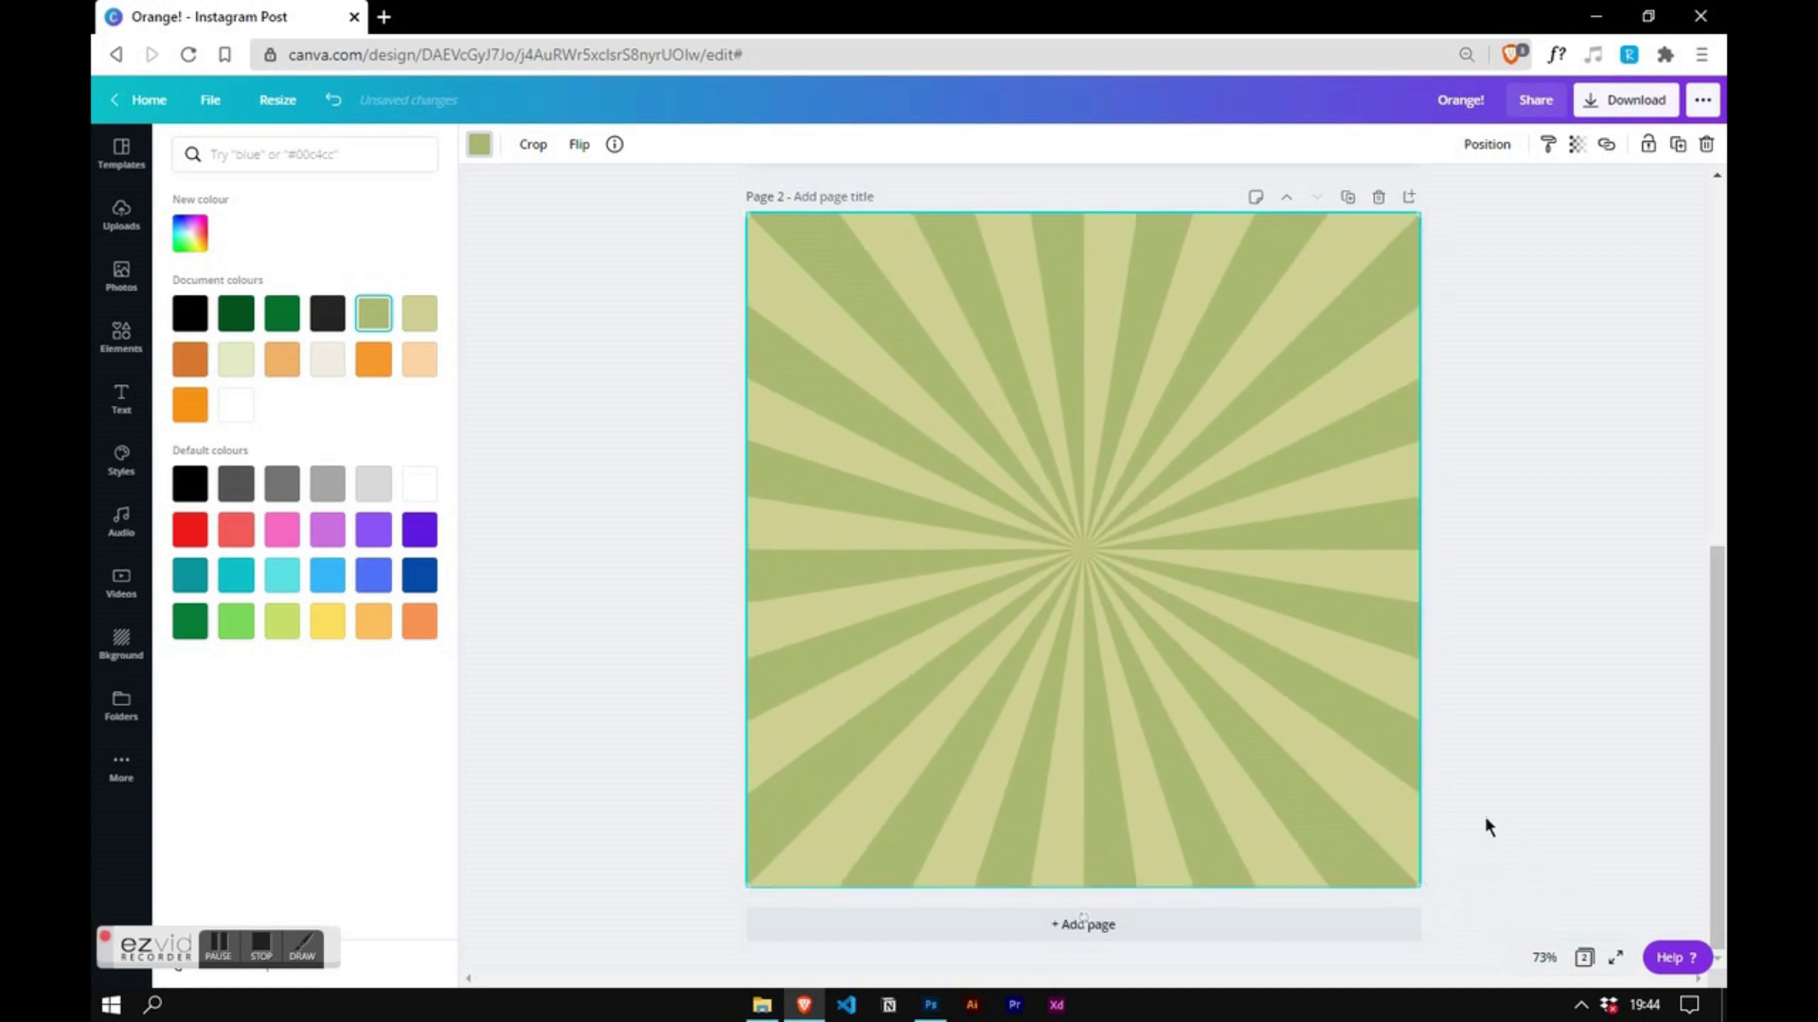
click(1577, 144)
click(1564, 197)
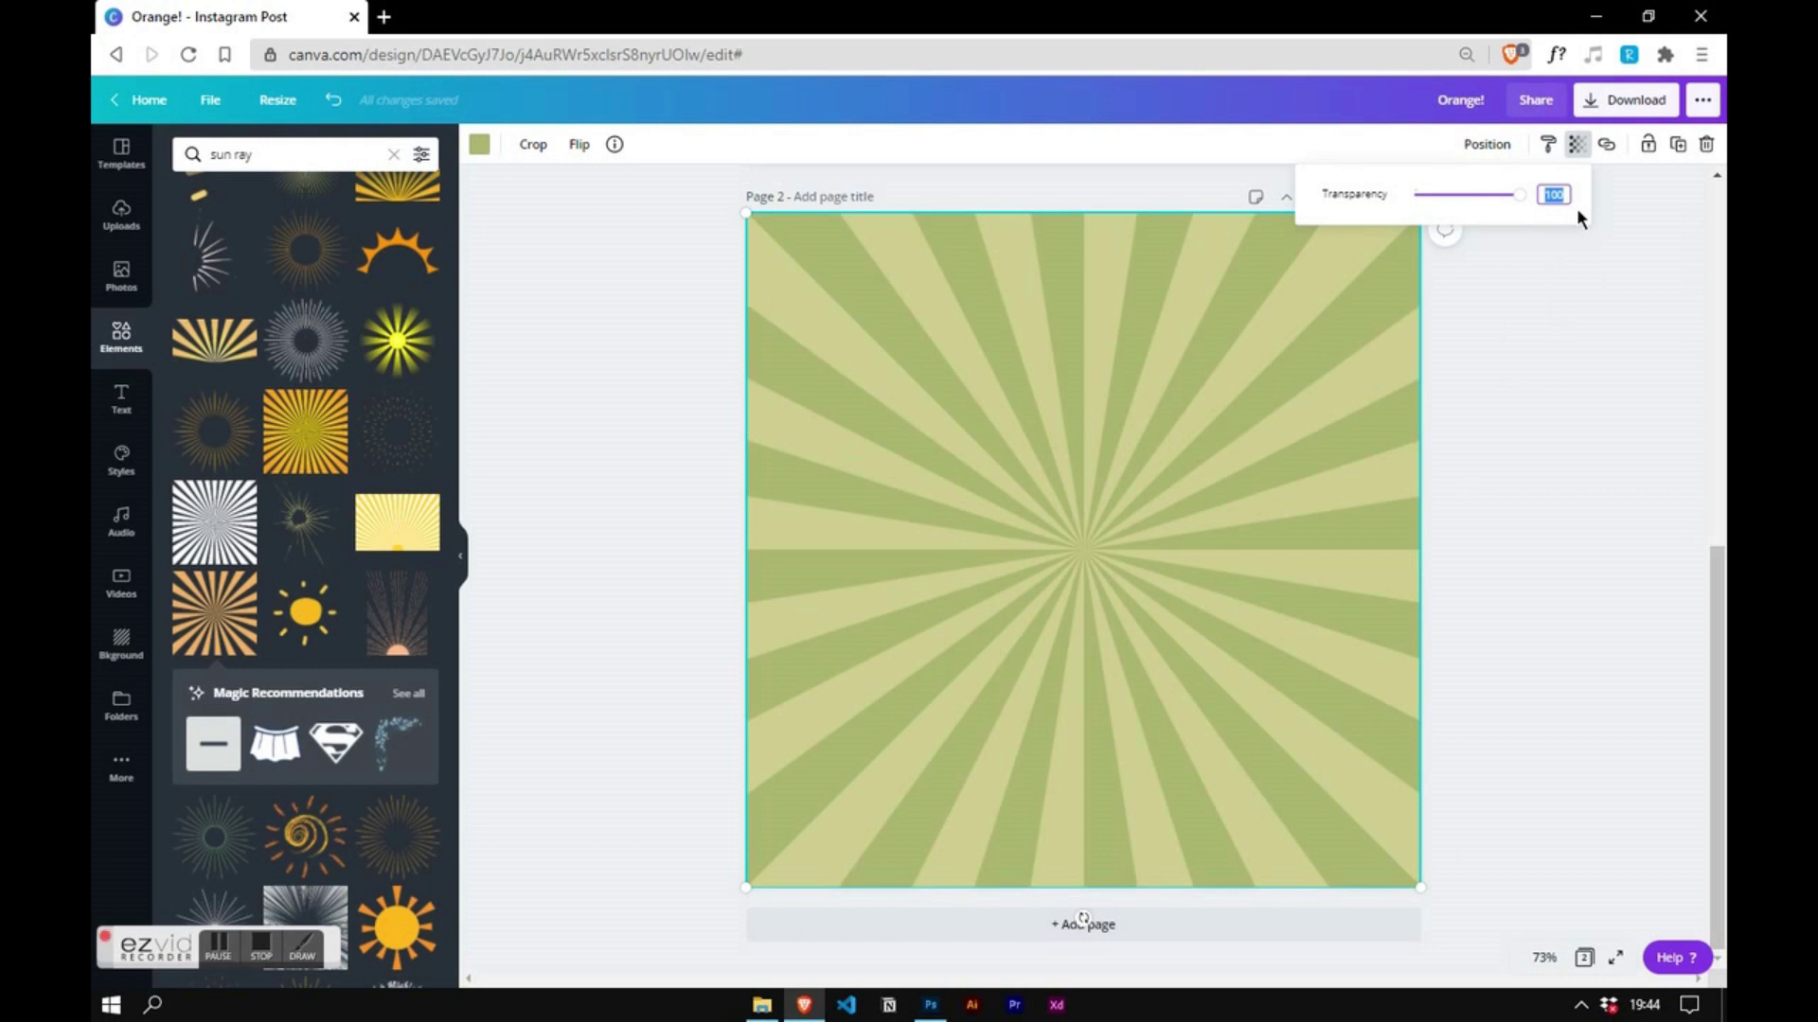
key(Return)
click(1541, 458)
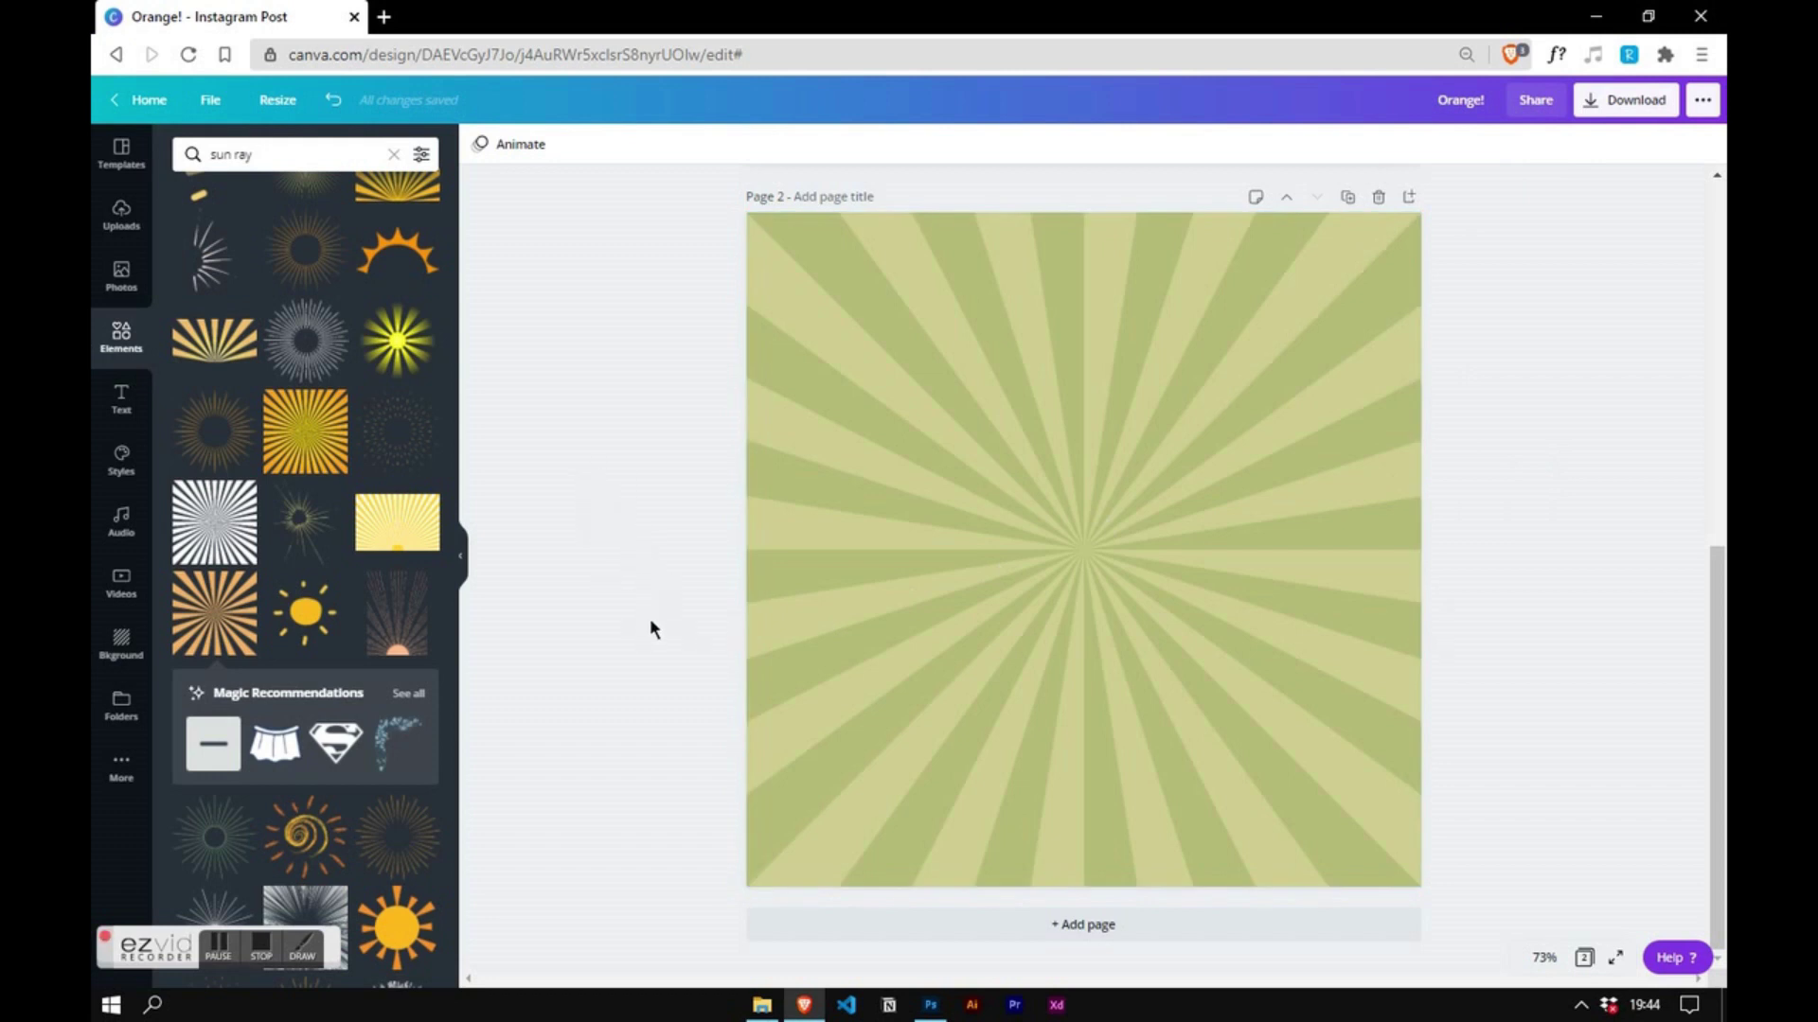
- Add a circle, enlarge it to about 628 by 628, and align it to the middle and centre of the page
key(c)
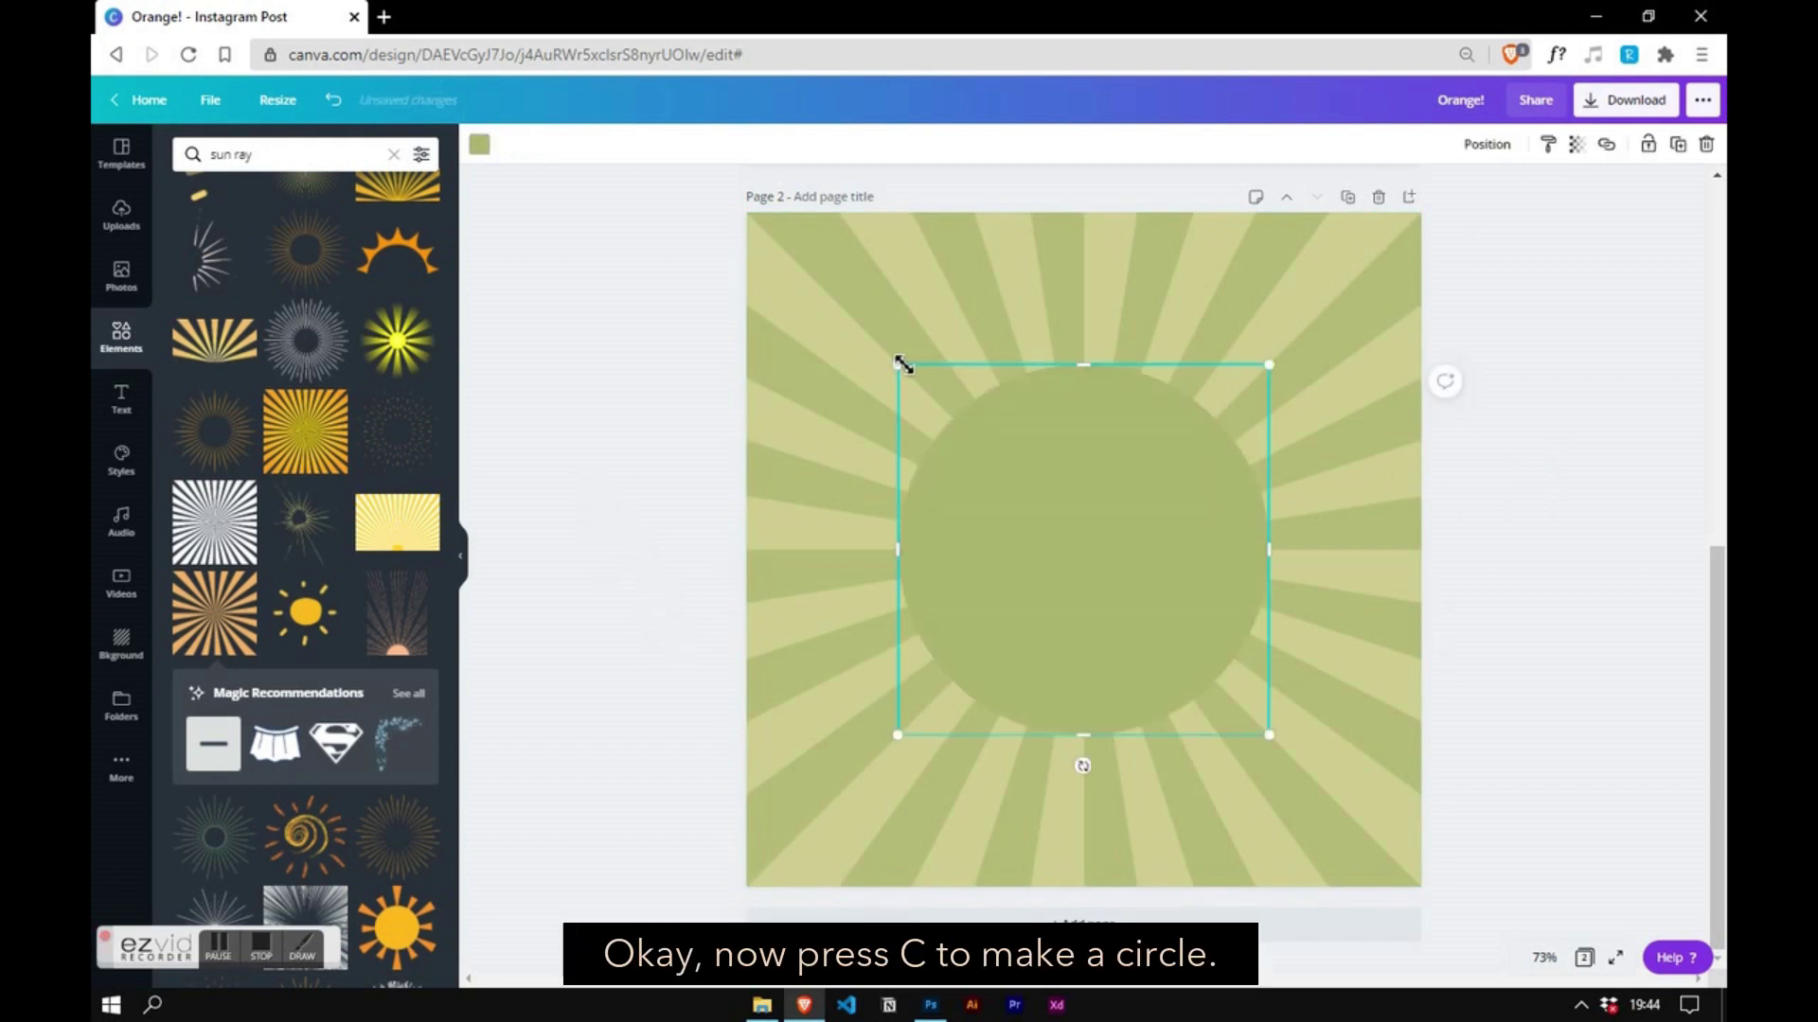
drag(891, 361, 871, 350)
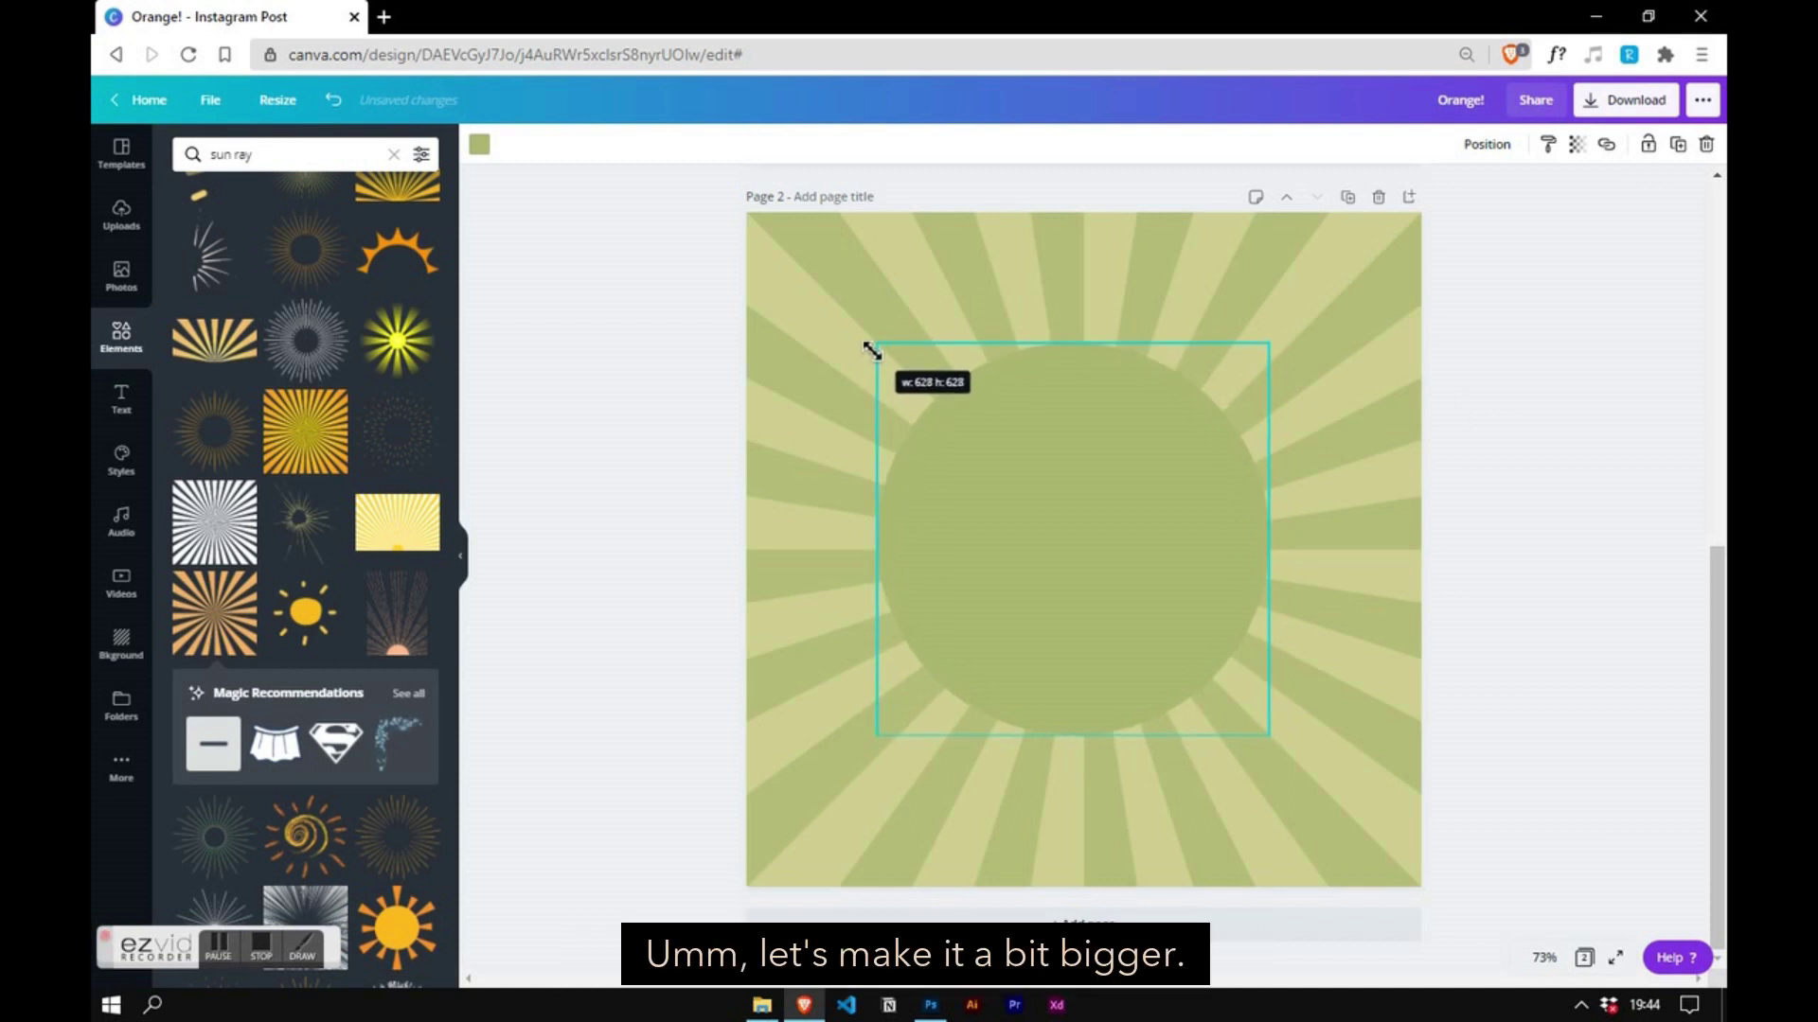
drag(911, 422, 910, 422)
click(1486, 143)
click(1404, 300)
click(1258, 298)
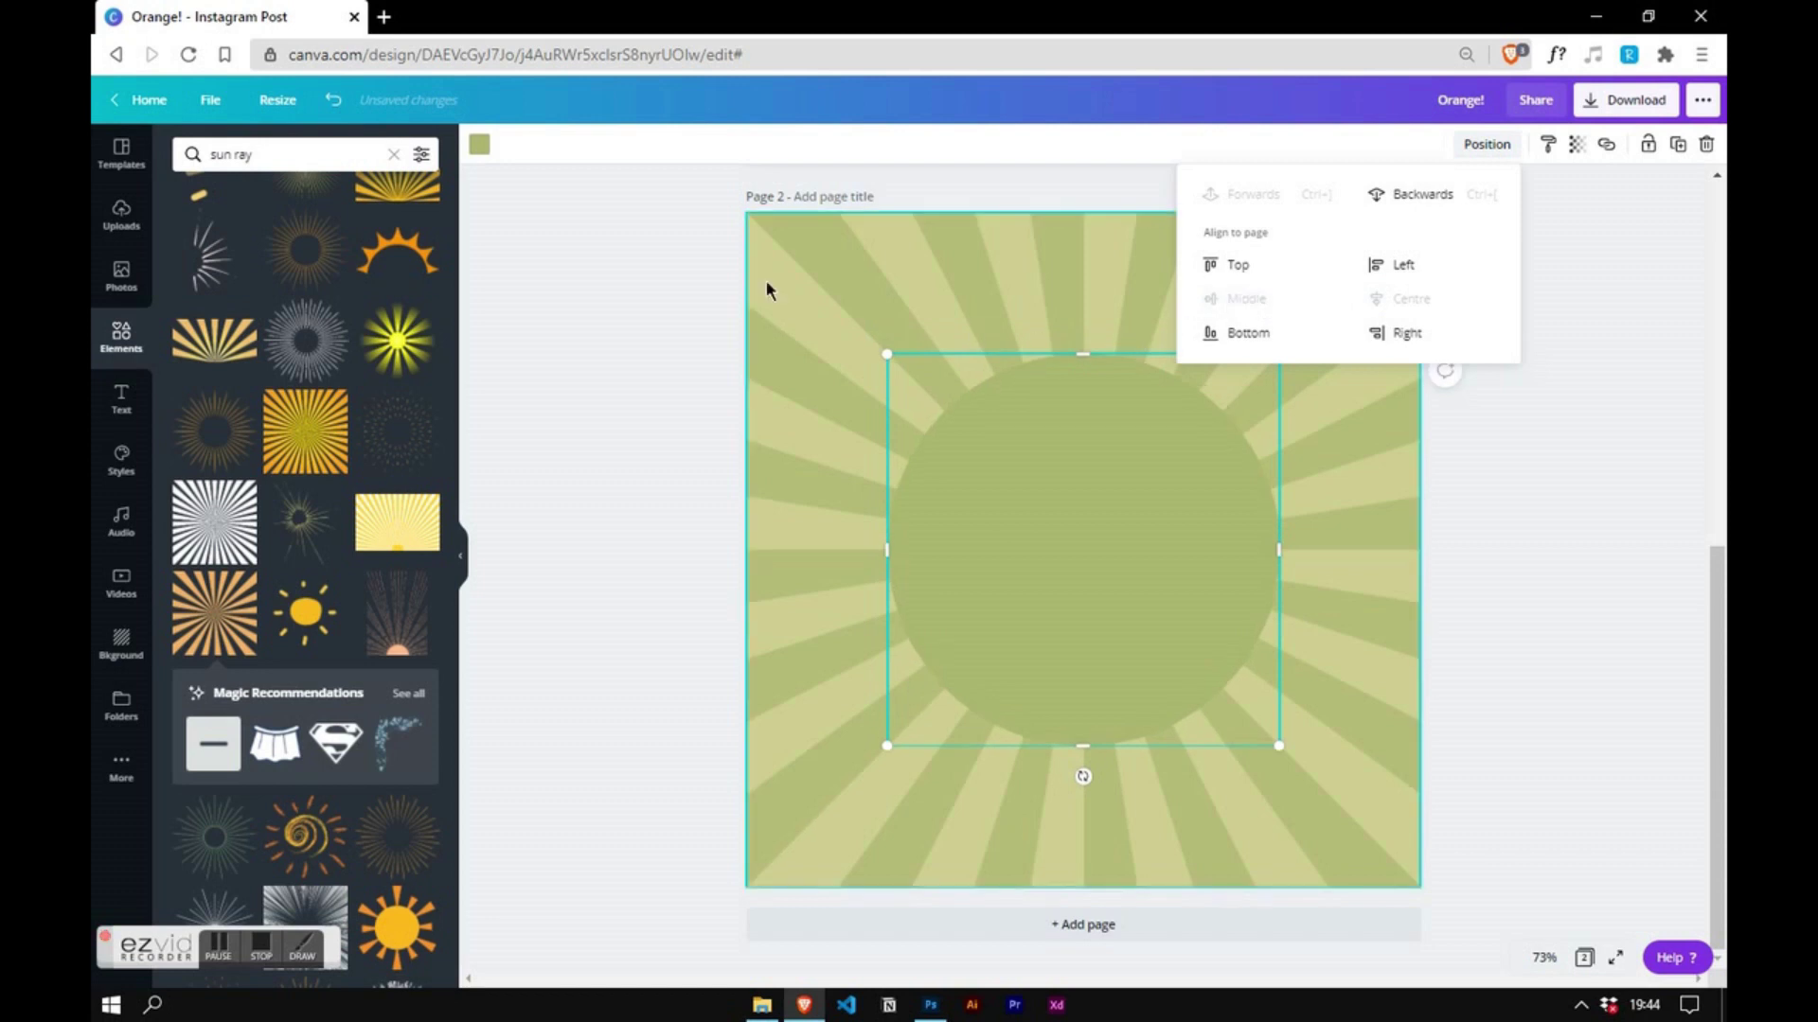
- Recolour the centred circle with the very pale green document colour
click(479, 144)
click(235, 360)
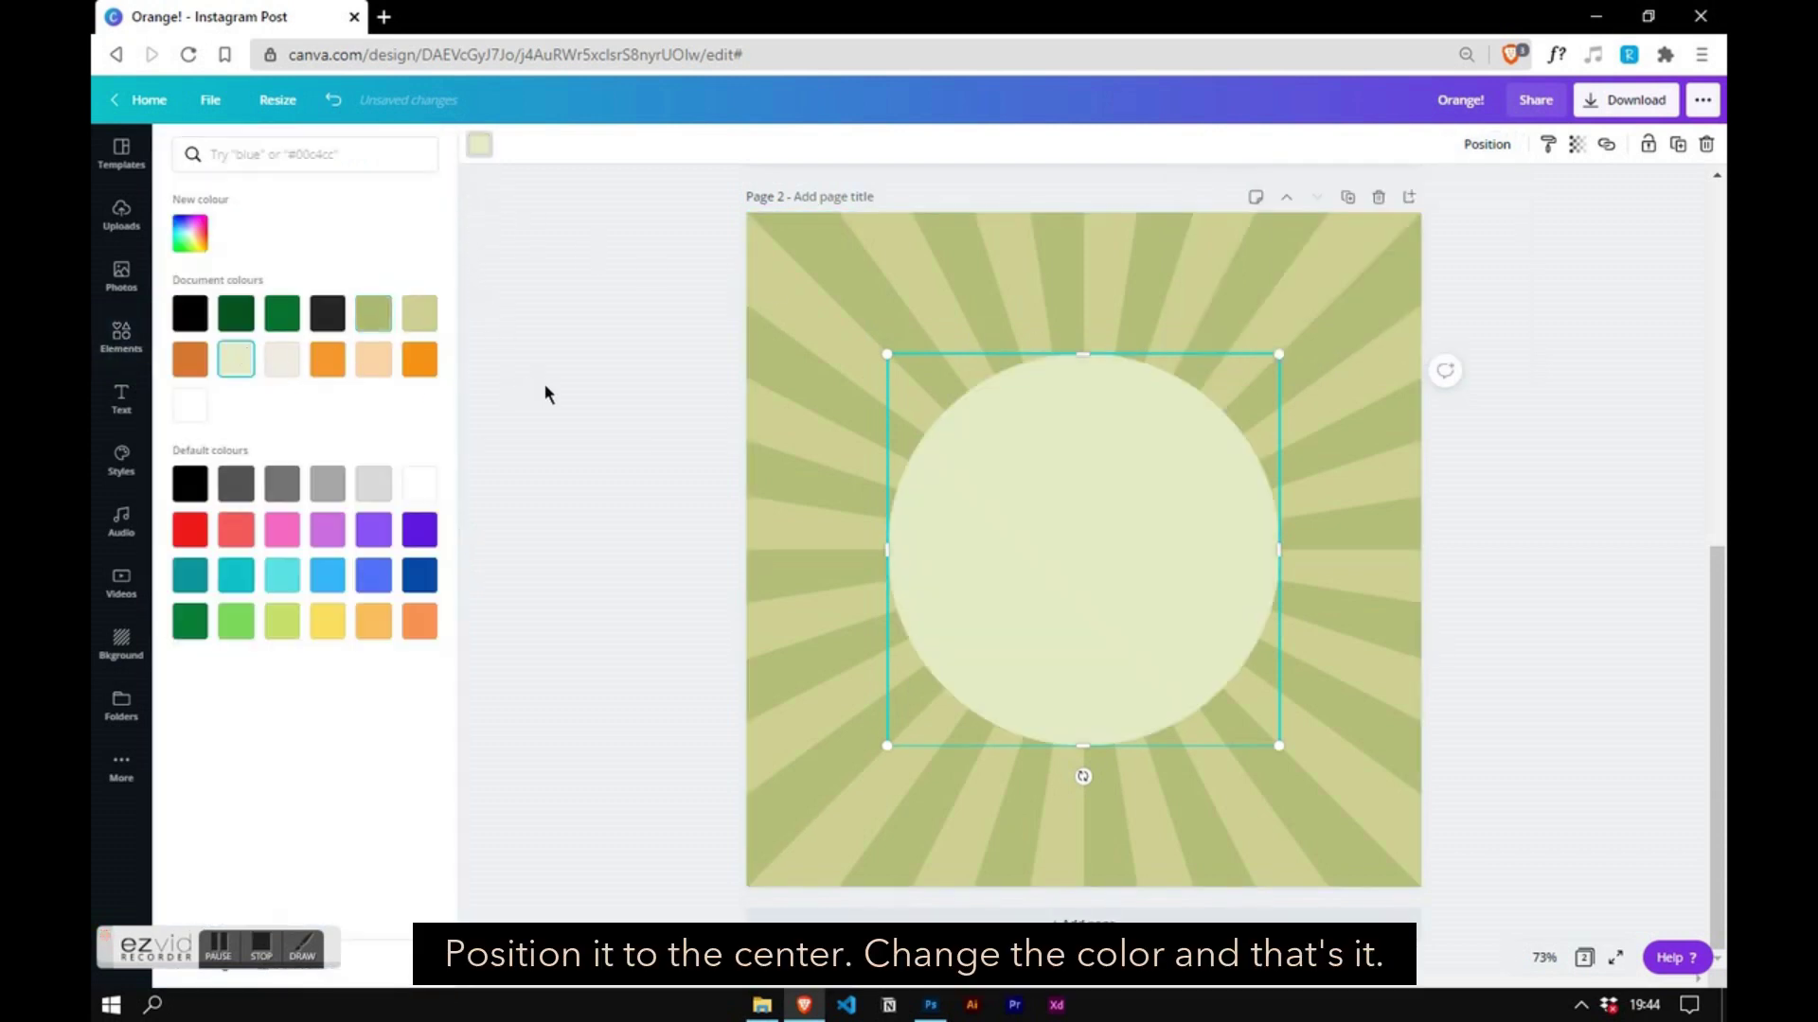
key(Escape)
click(615, 780)
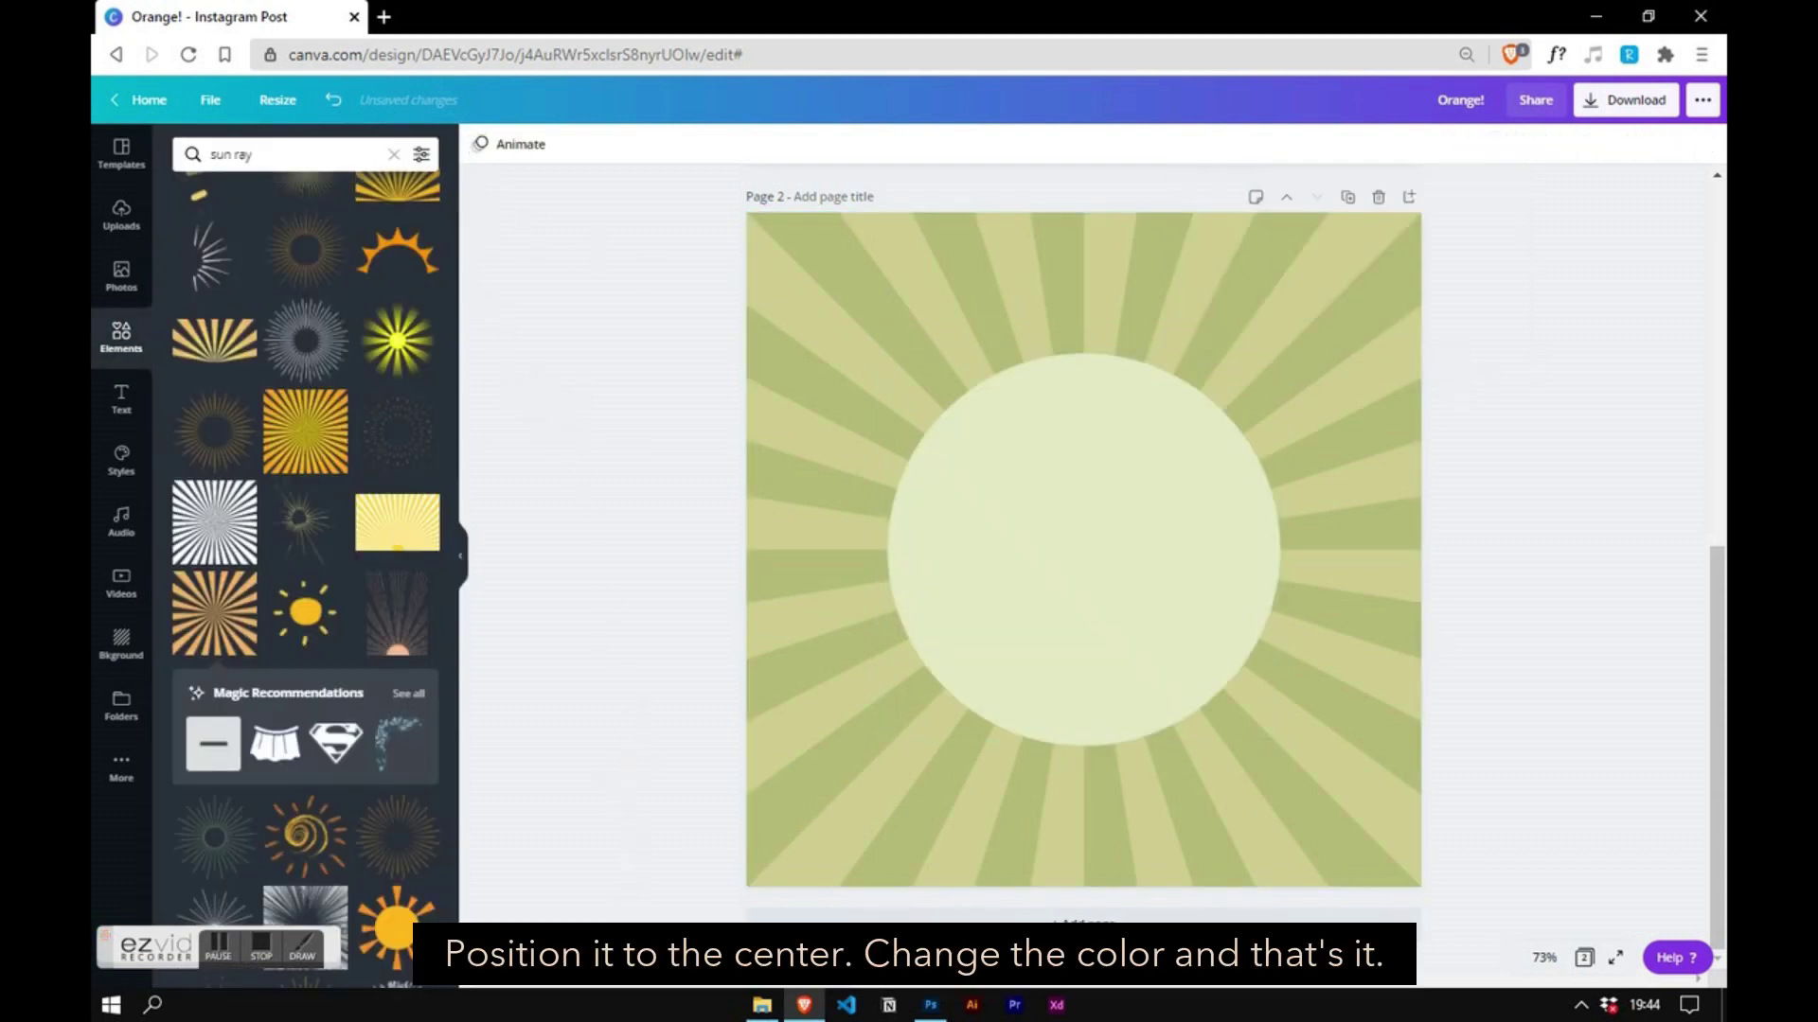
- Search the elements for "orange" and add the detailed hand-drawn illustration of a whole and a halved orange with a leaf
click(393, 154)
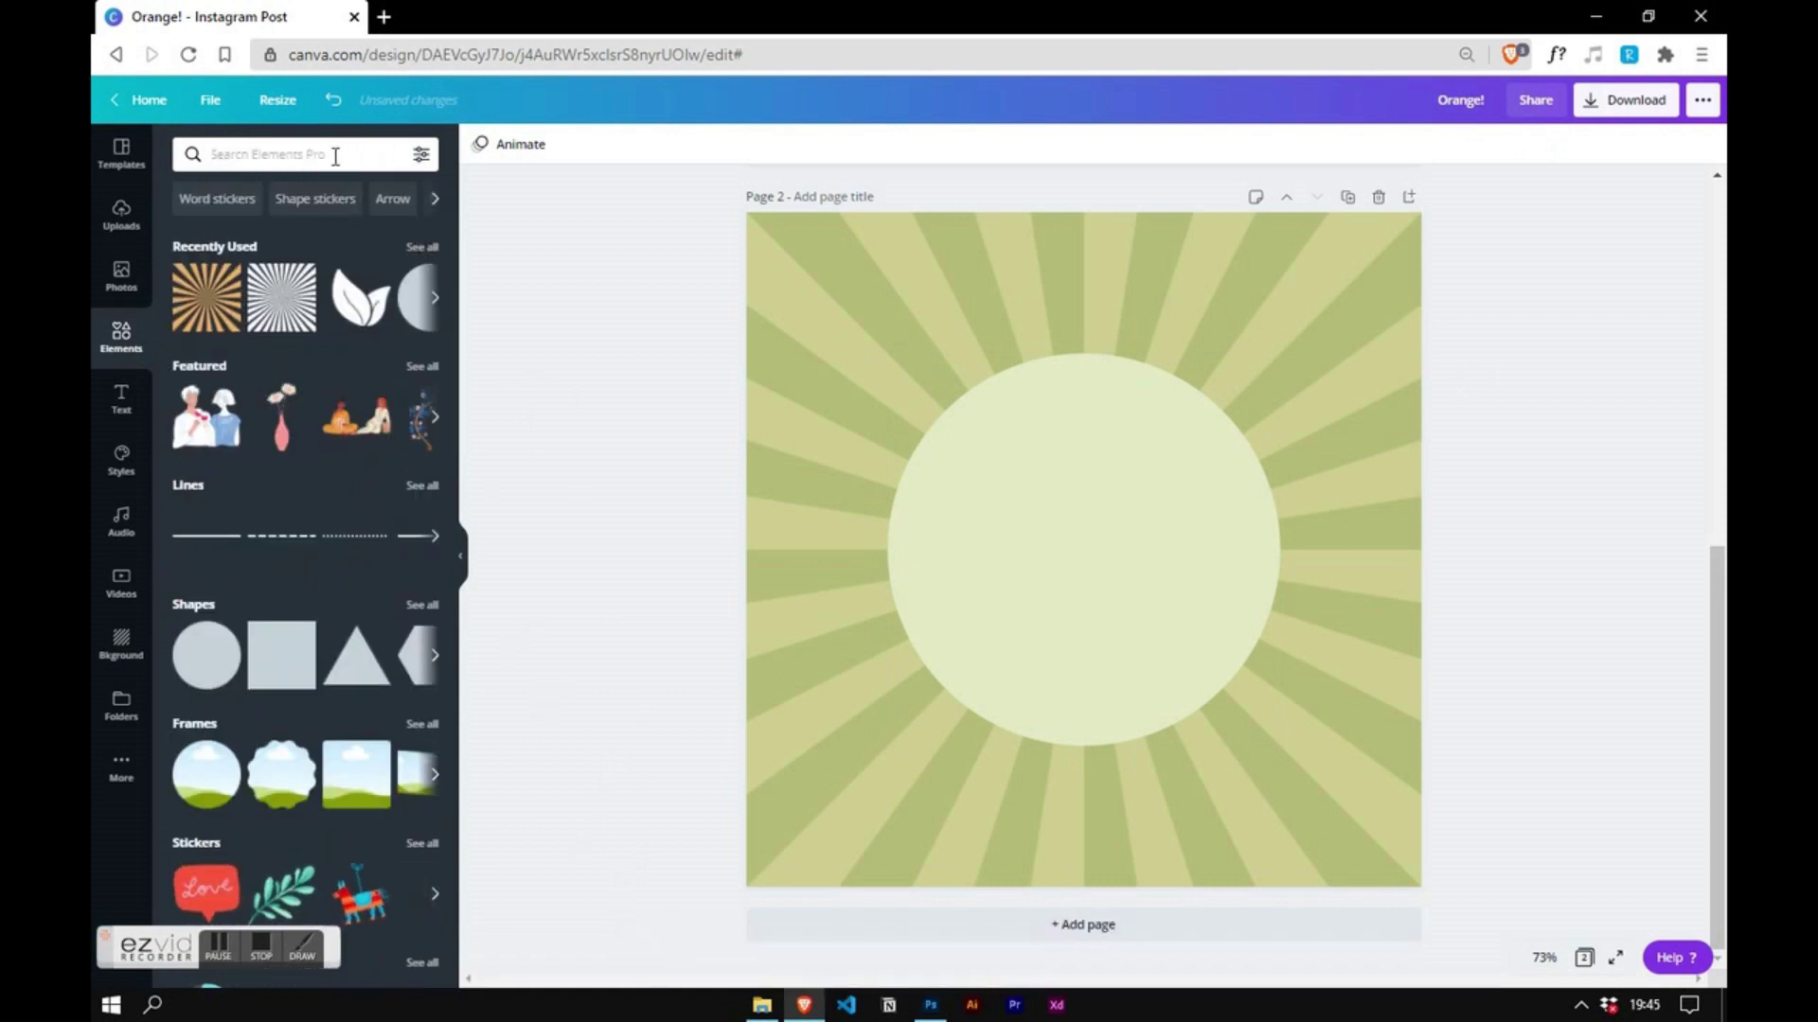
text(or)
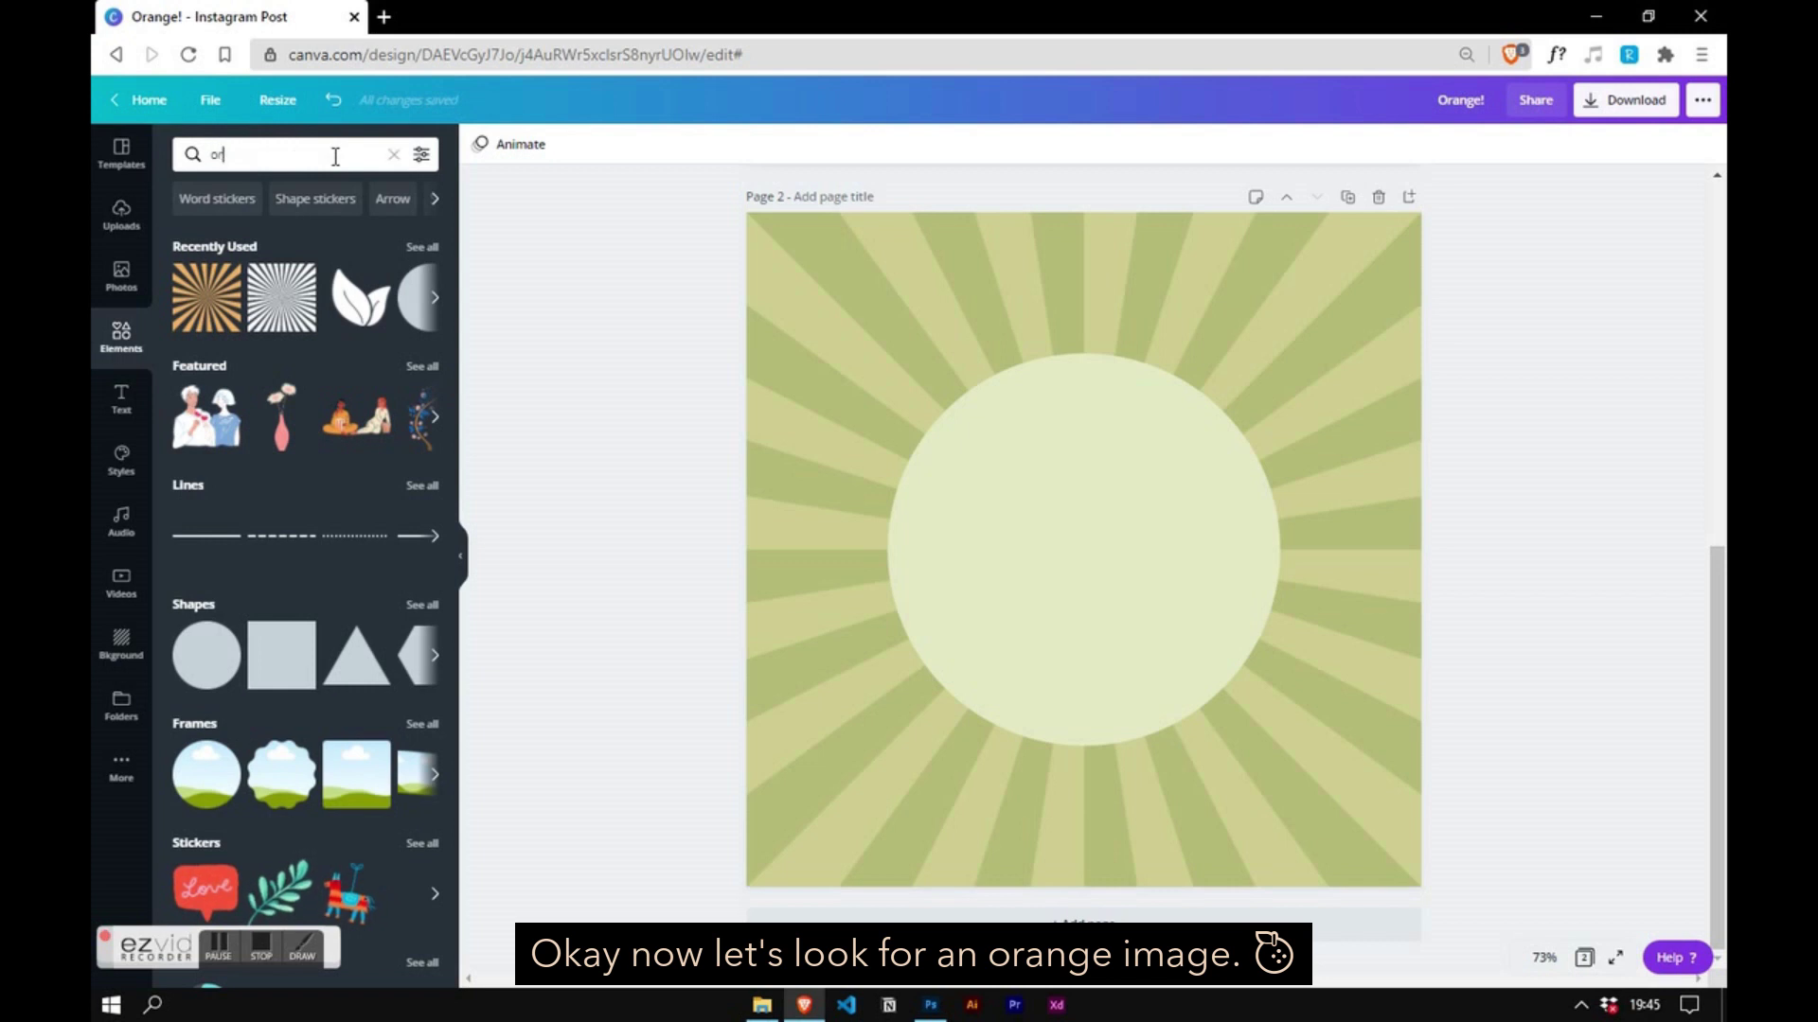
text(ange)
key(Return)
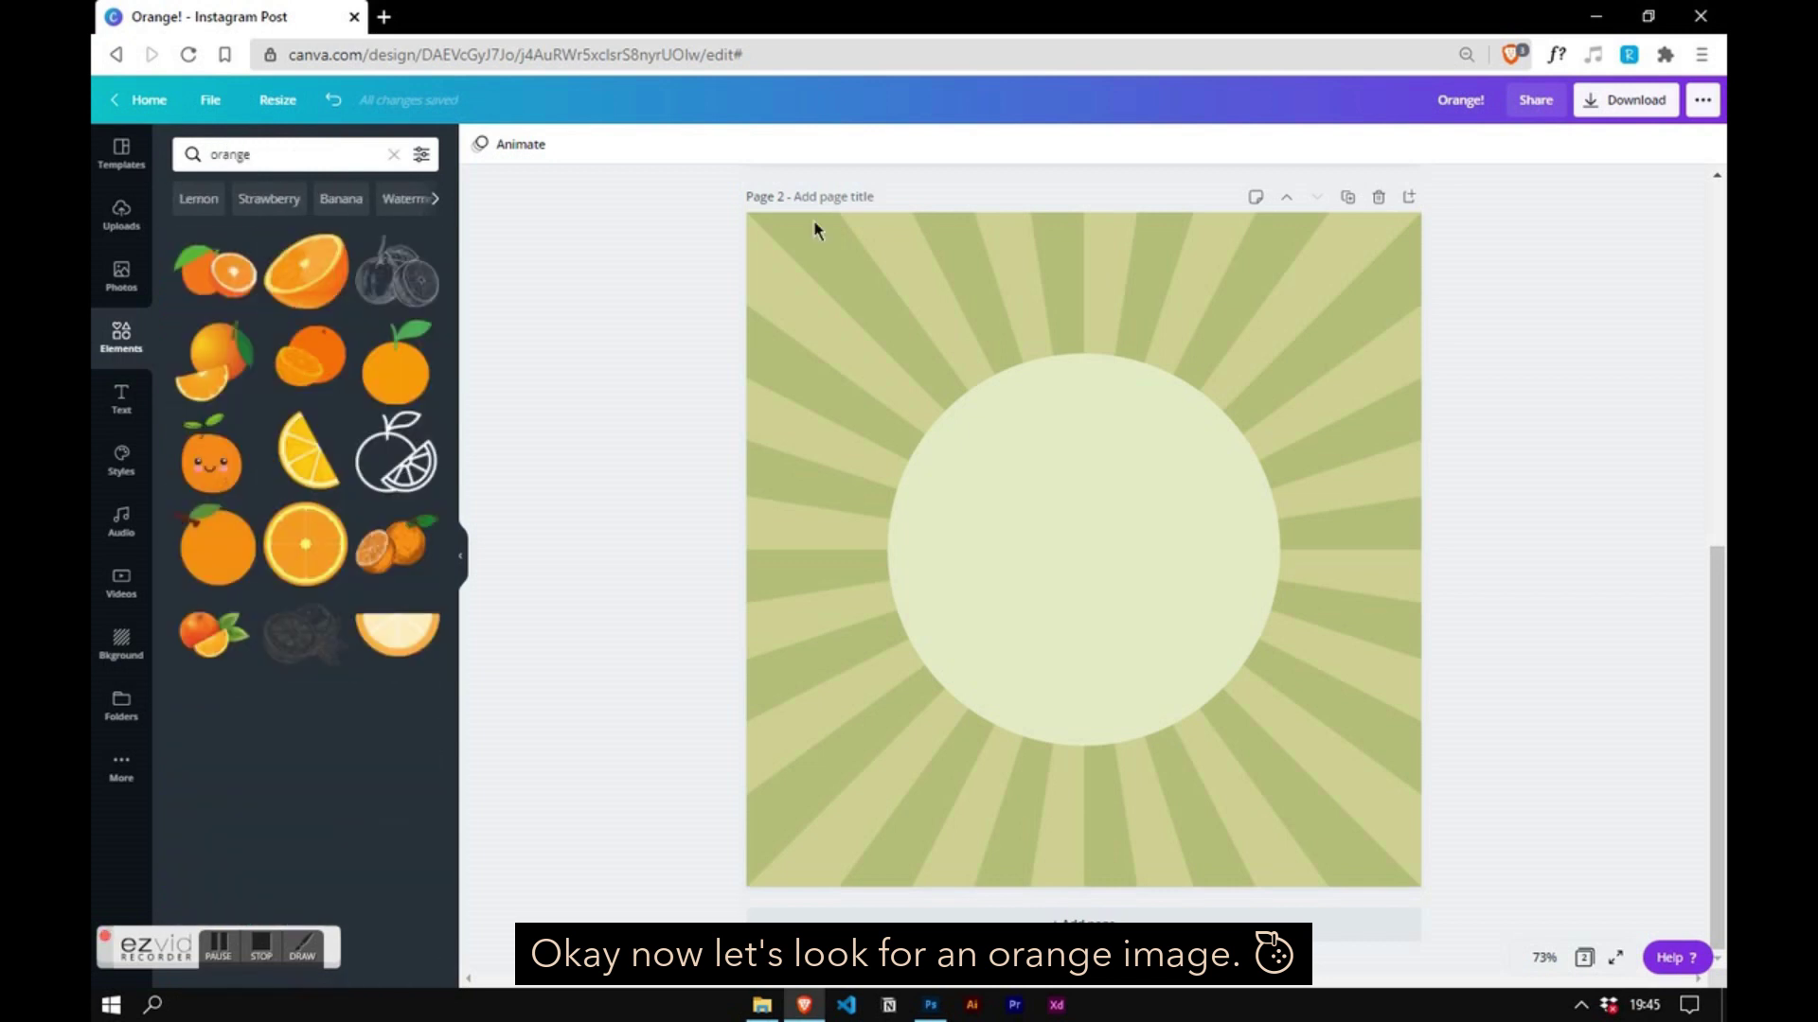
scroll(454, 473, down, 2)
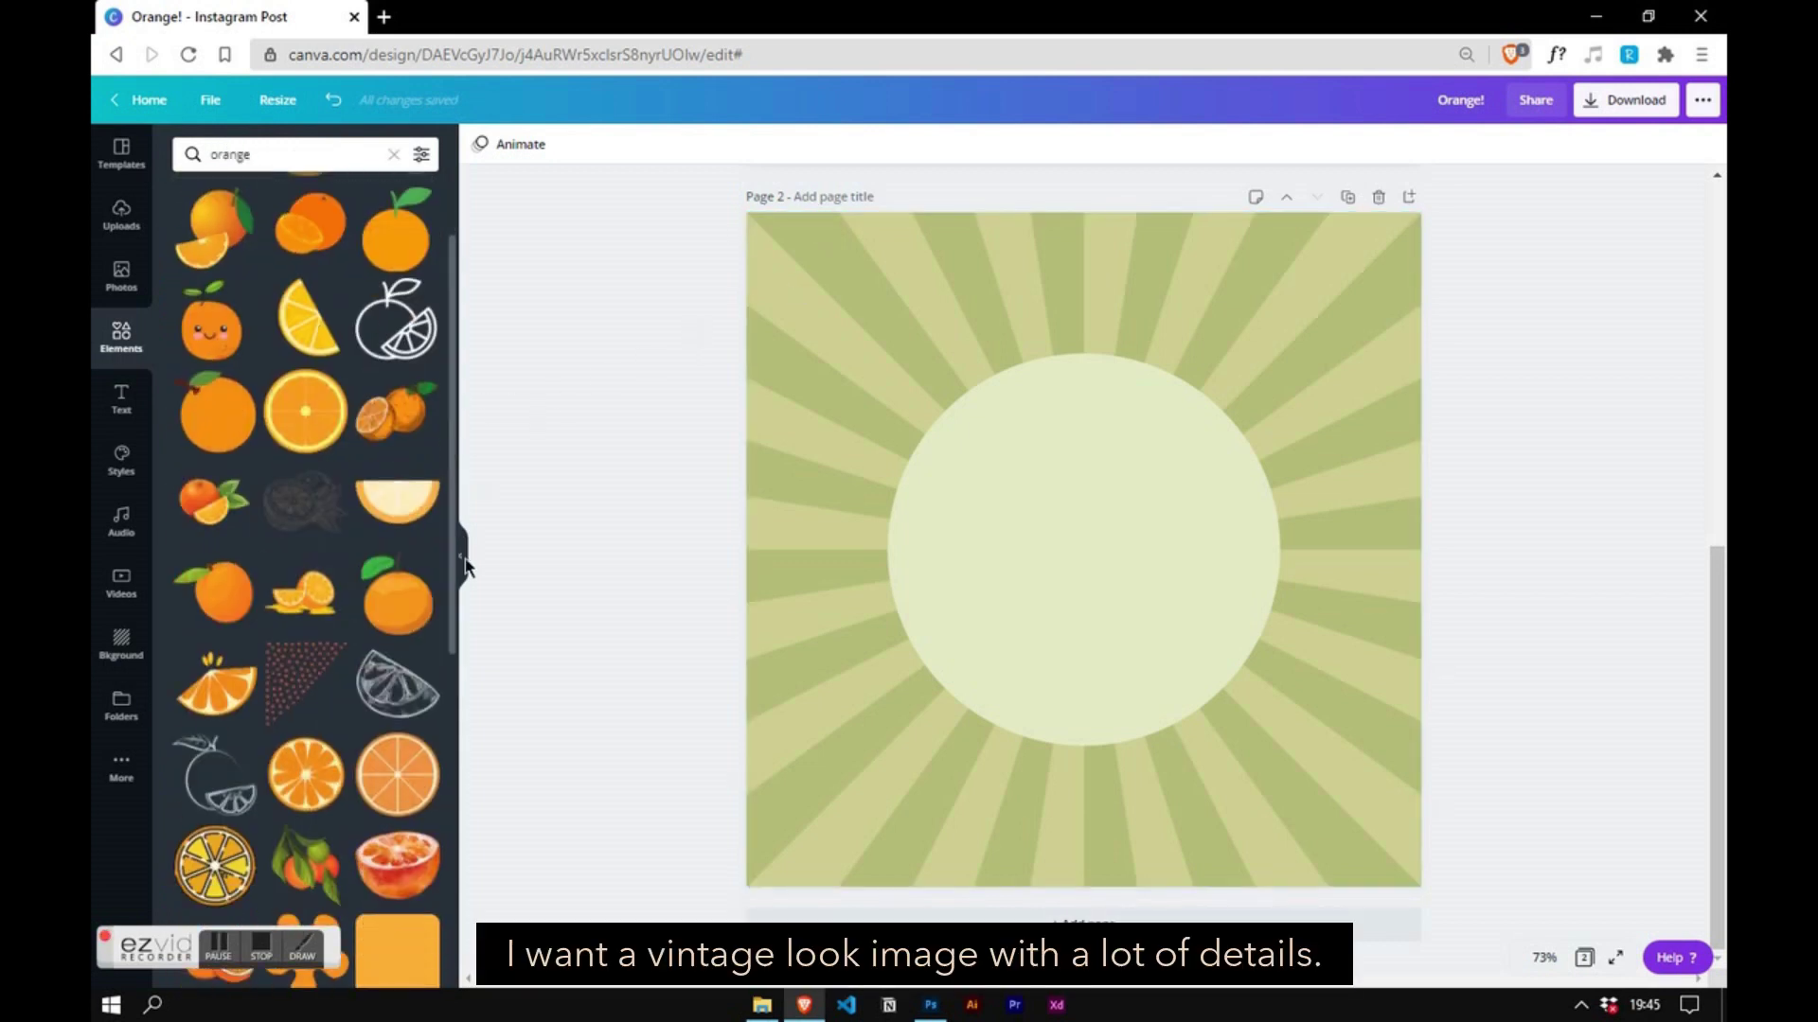
scroll(463, 566, down, 3)
scroll(462, 672, up, 5)
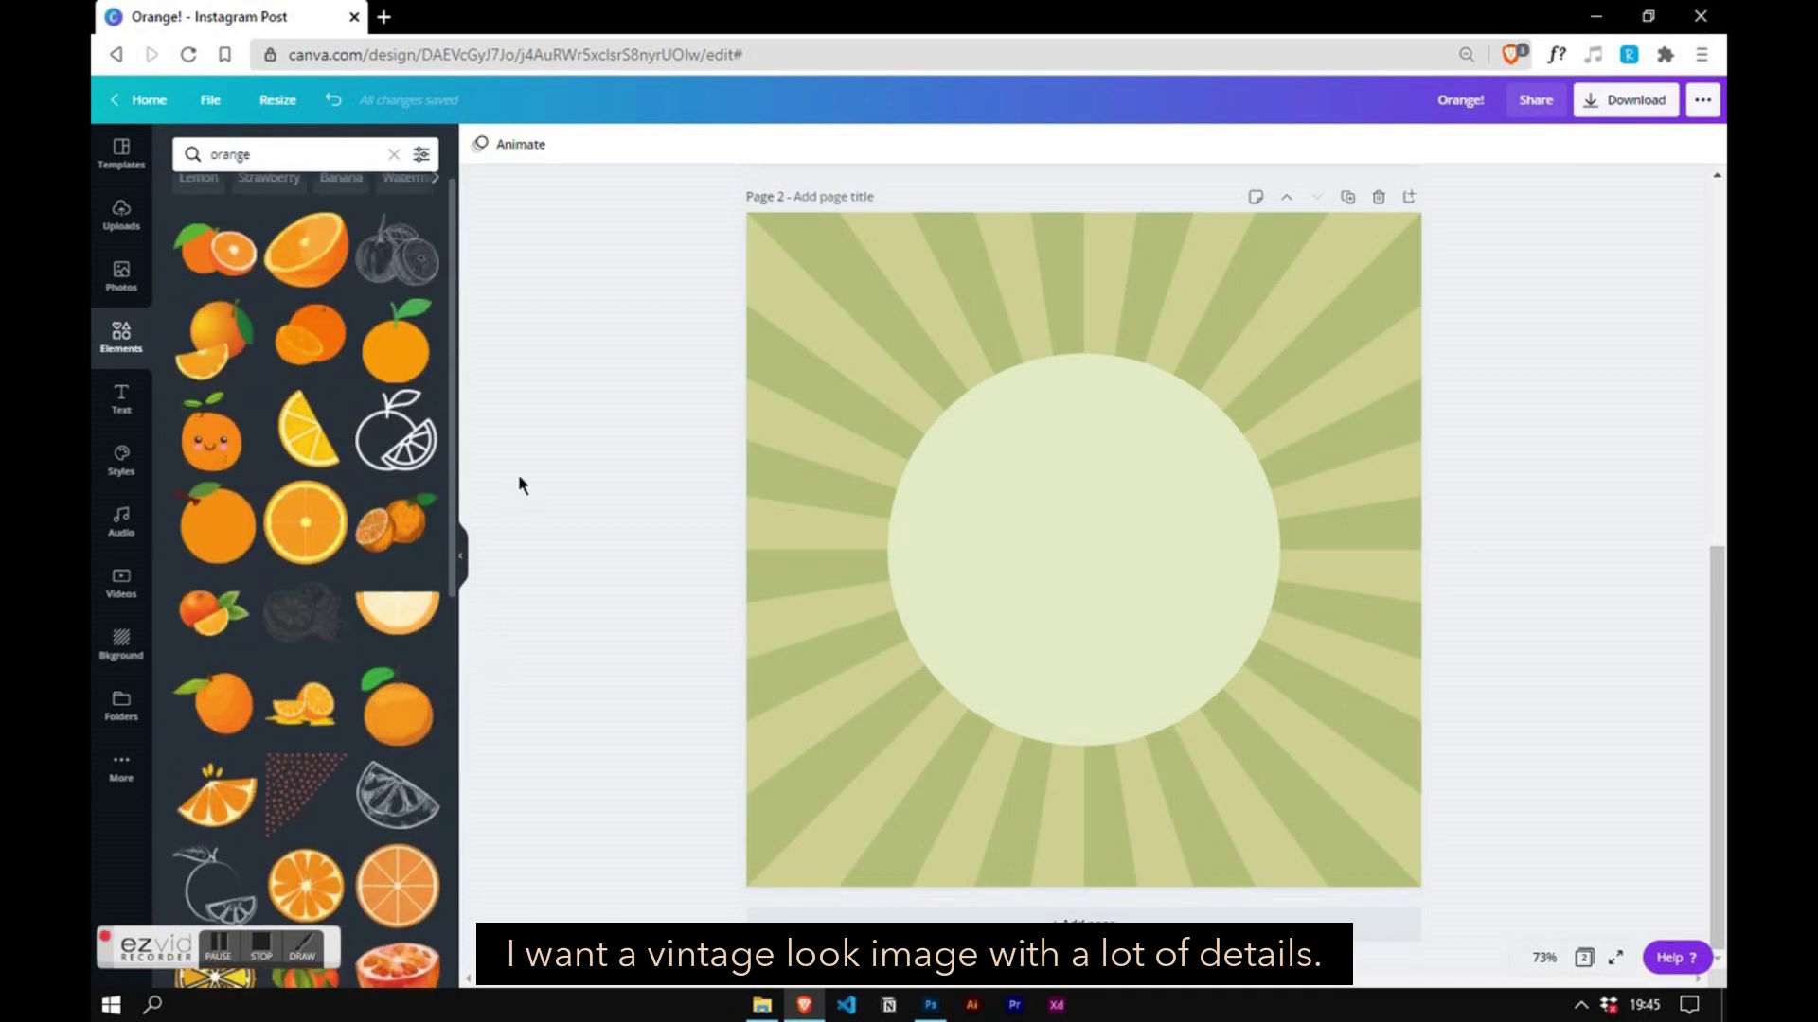
click(405, 545)
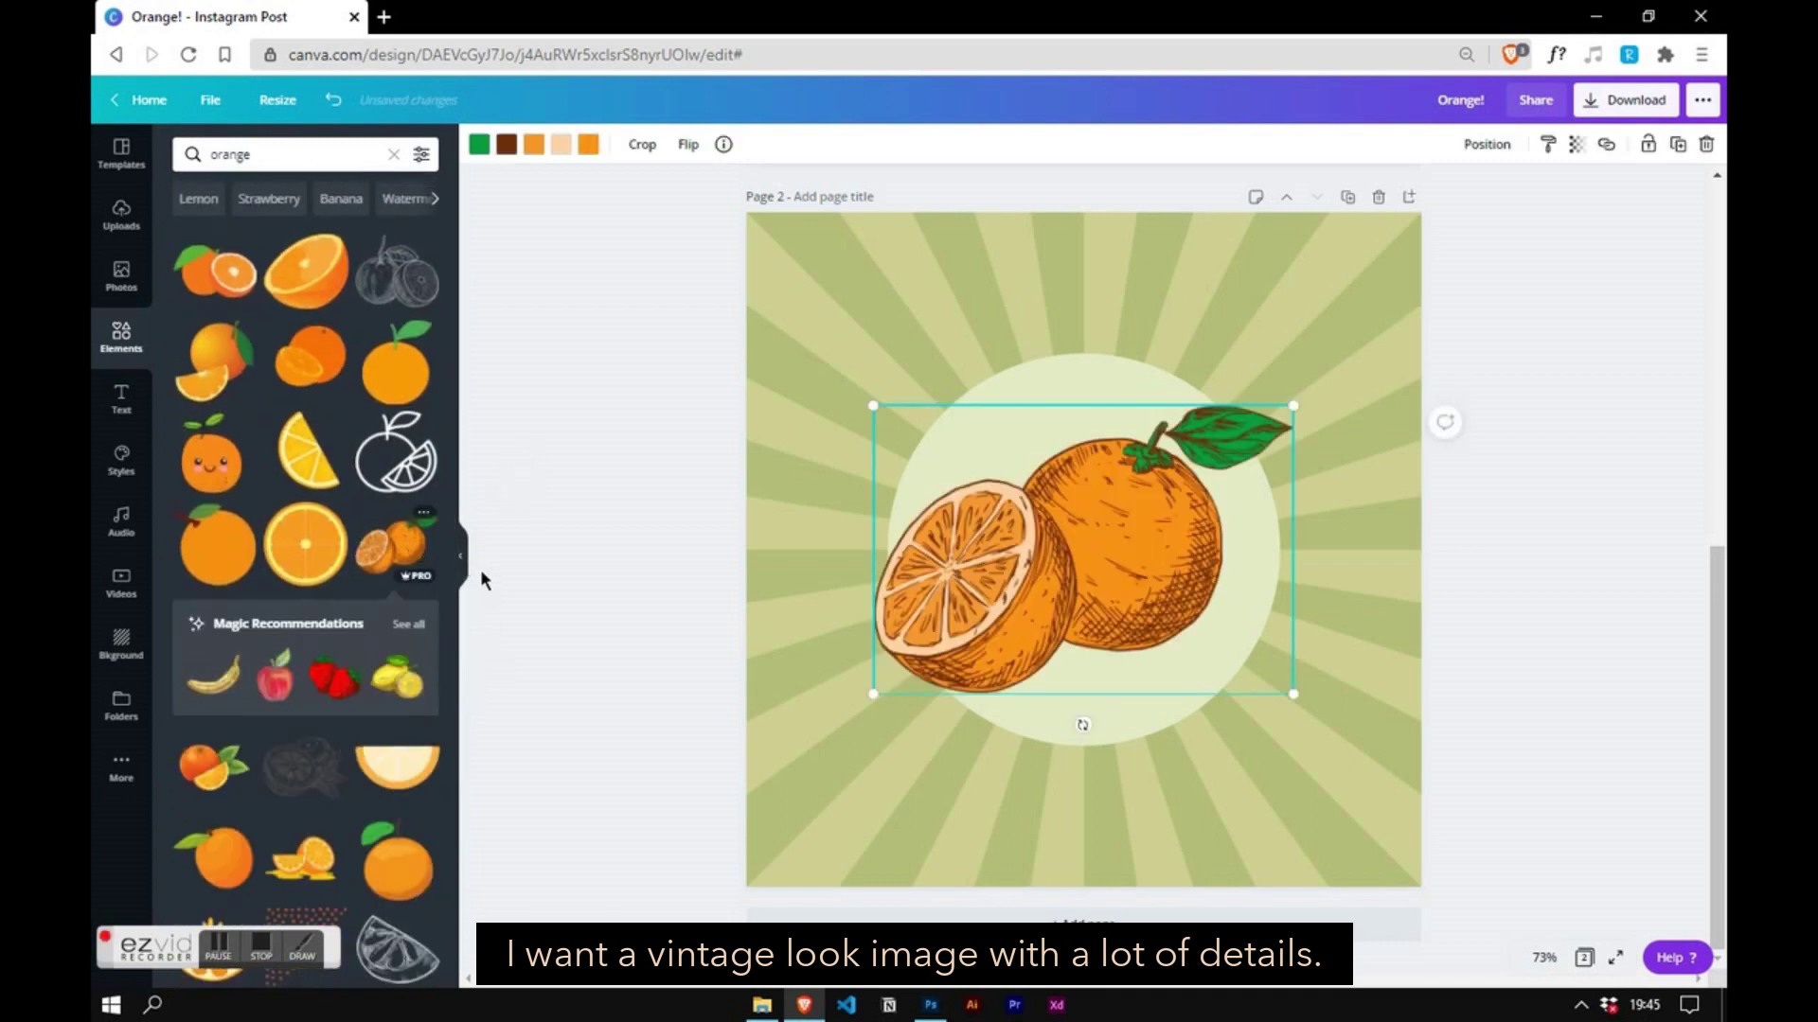
- Move the orange illustration slightly up over the pale circle and make it a bit bigger
drag(1083, 537, 1113, 506)
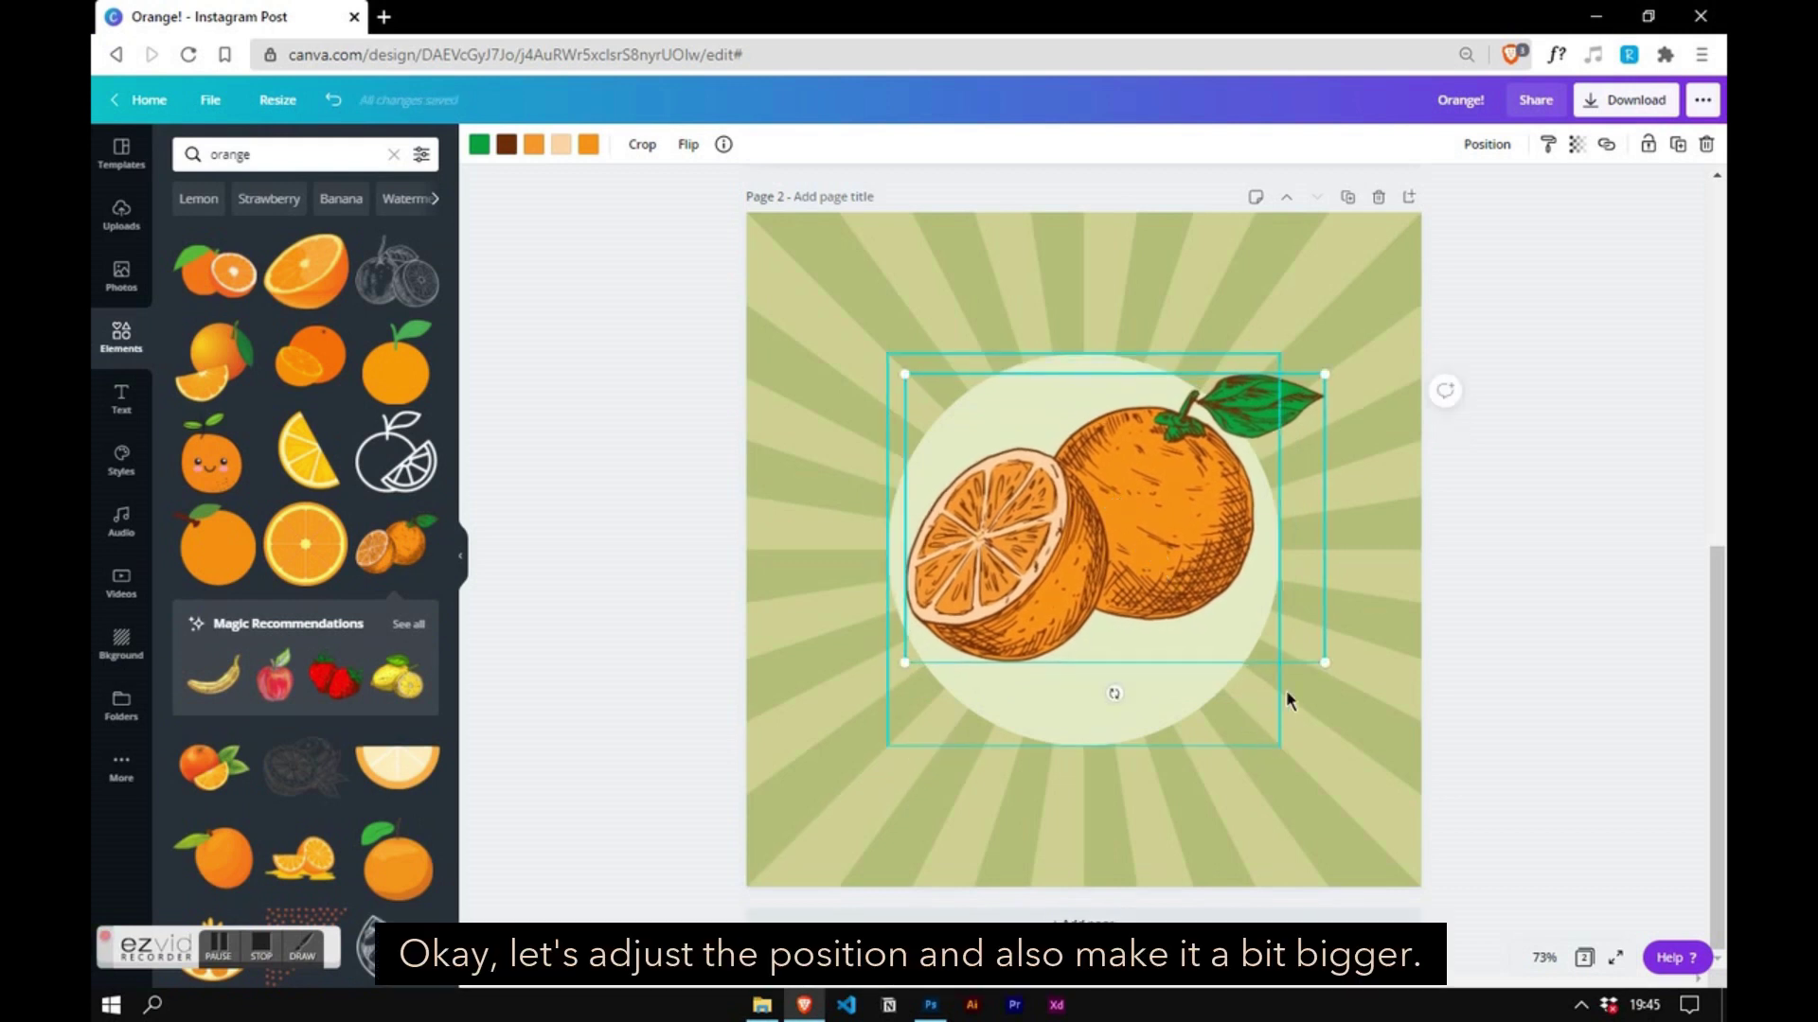
drag(1330, 669, 1335, 670)
drag(1144, 539, 1144, 531)
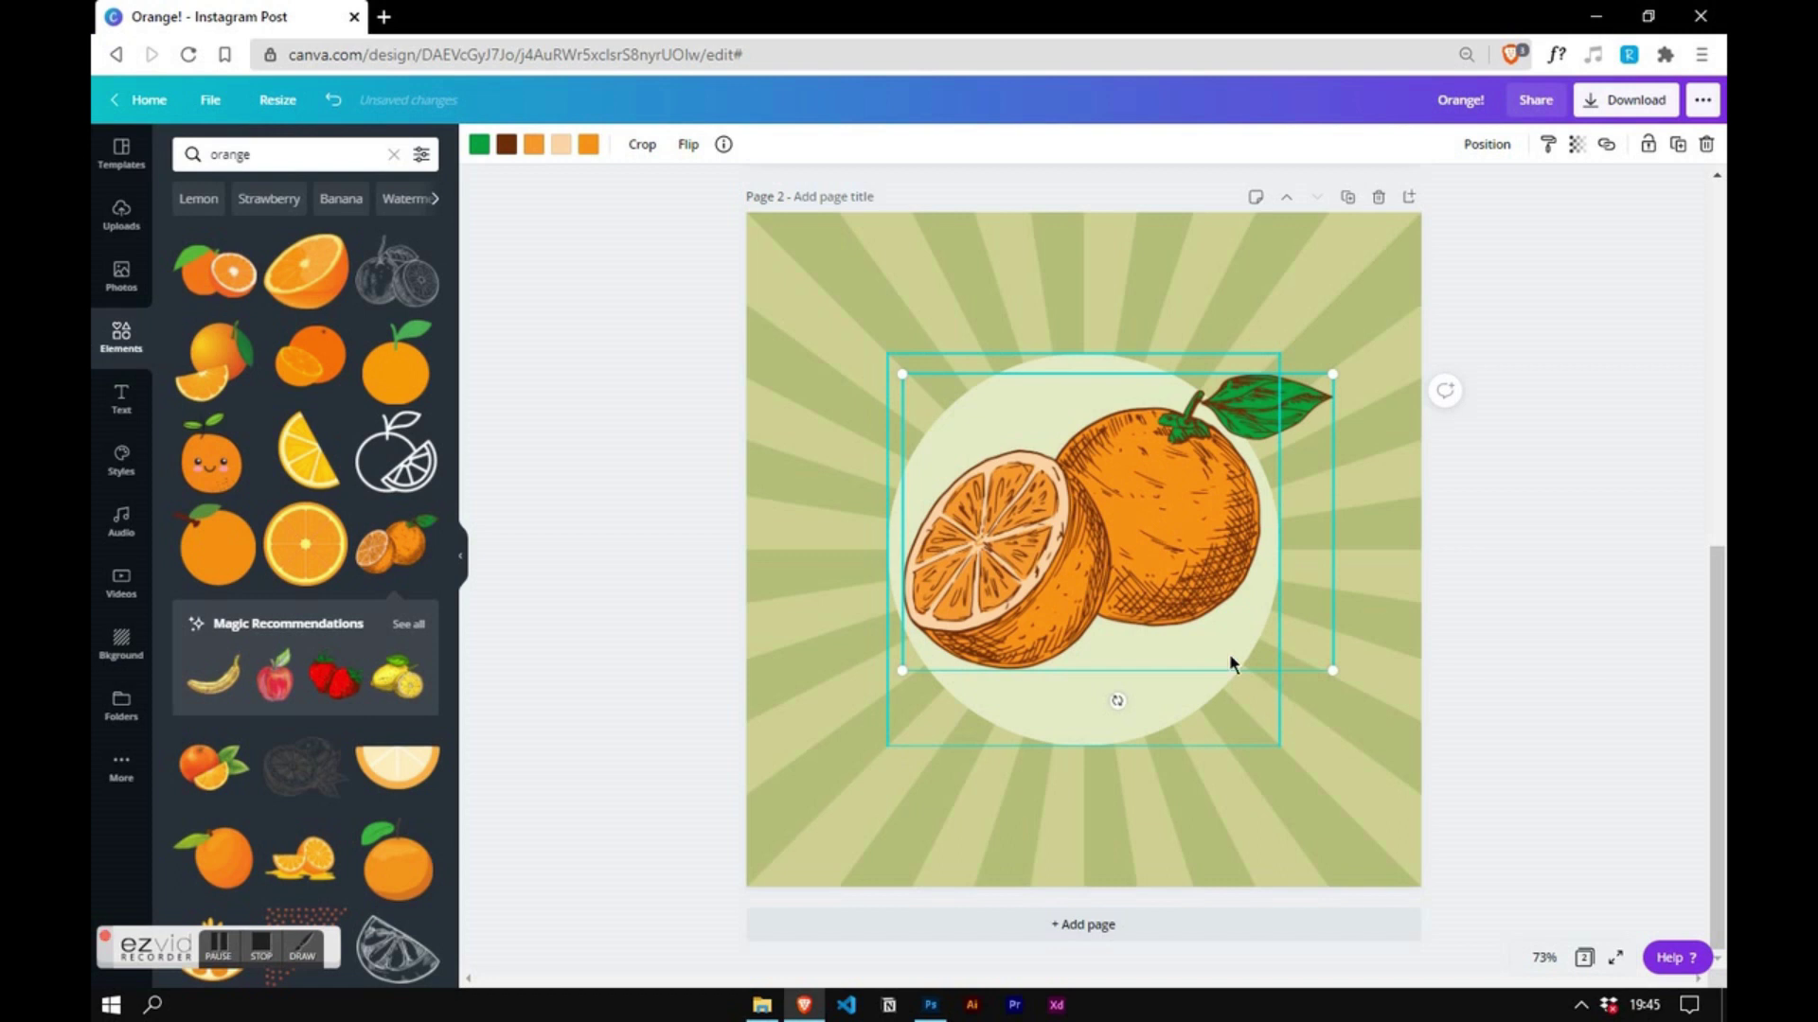
- Recolour the orange illustration's brown outlines with the near-black document colour and dismiss the mail notifications
click(509, 151)
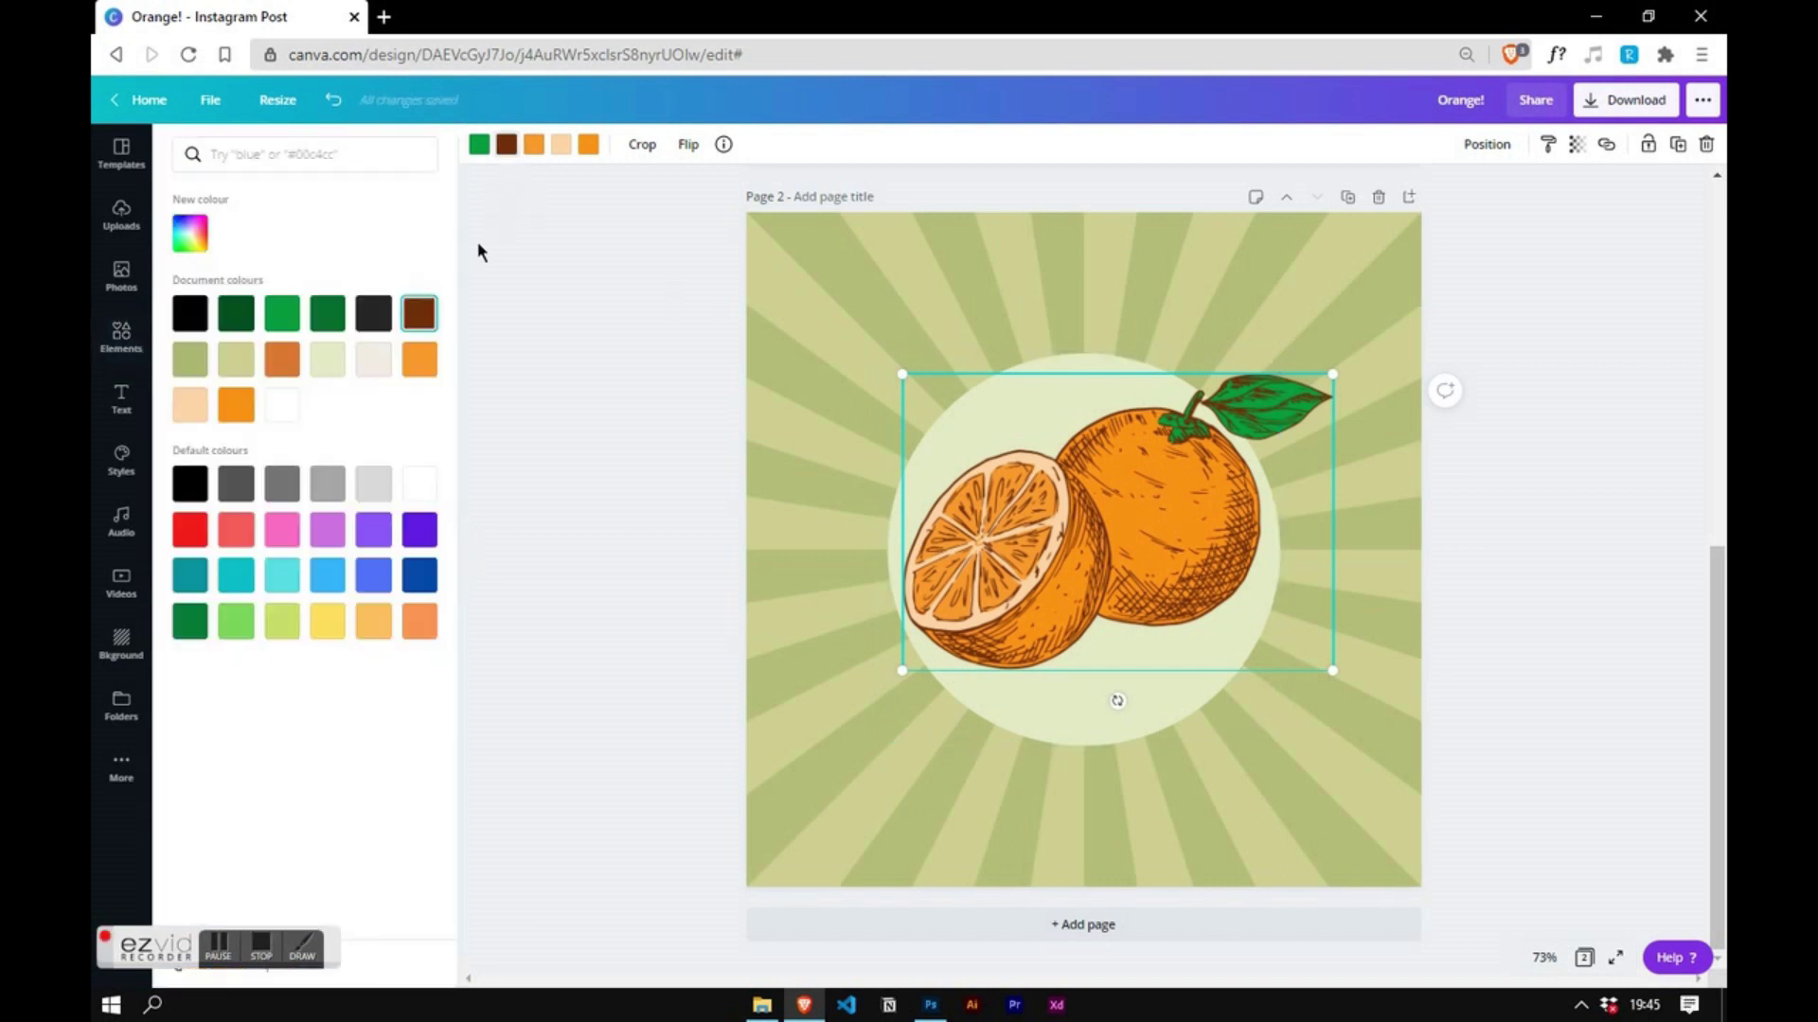
click(373, 322)
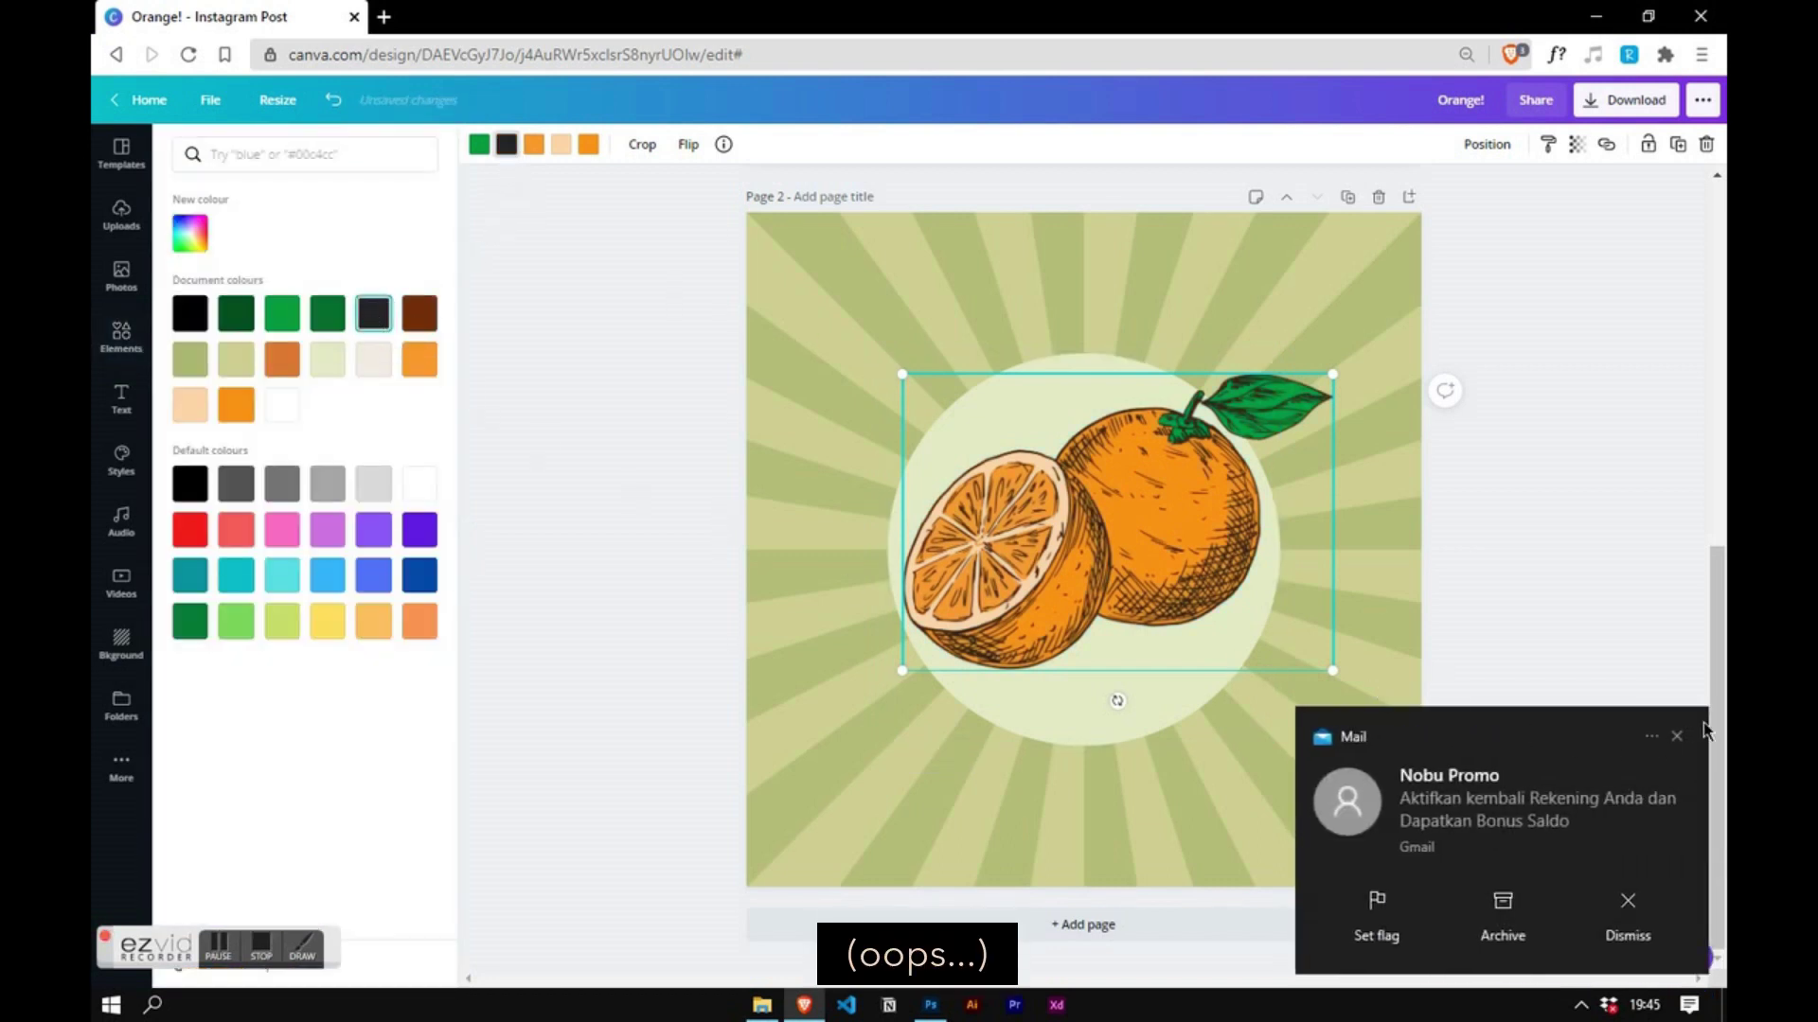
click(1678, 738)
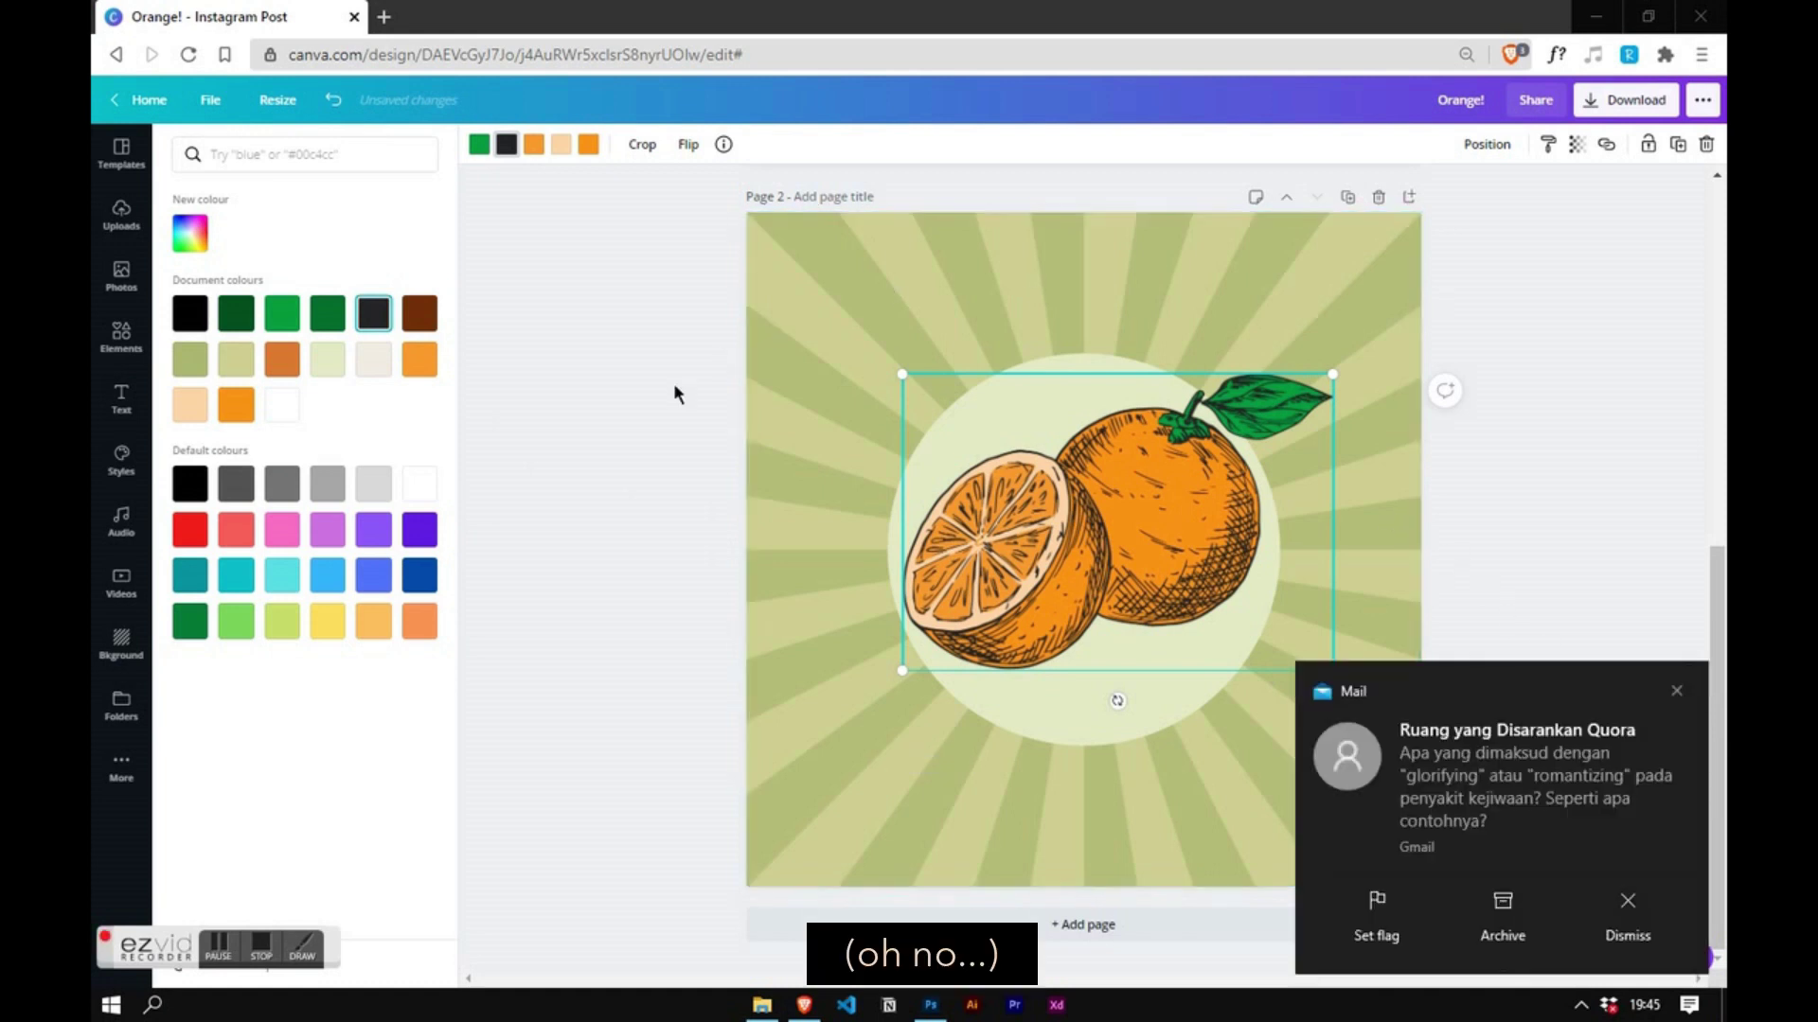
click(1676, 692)
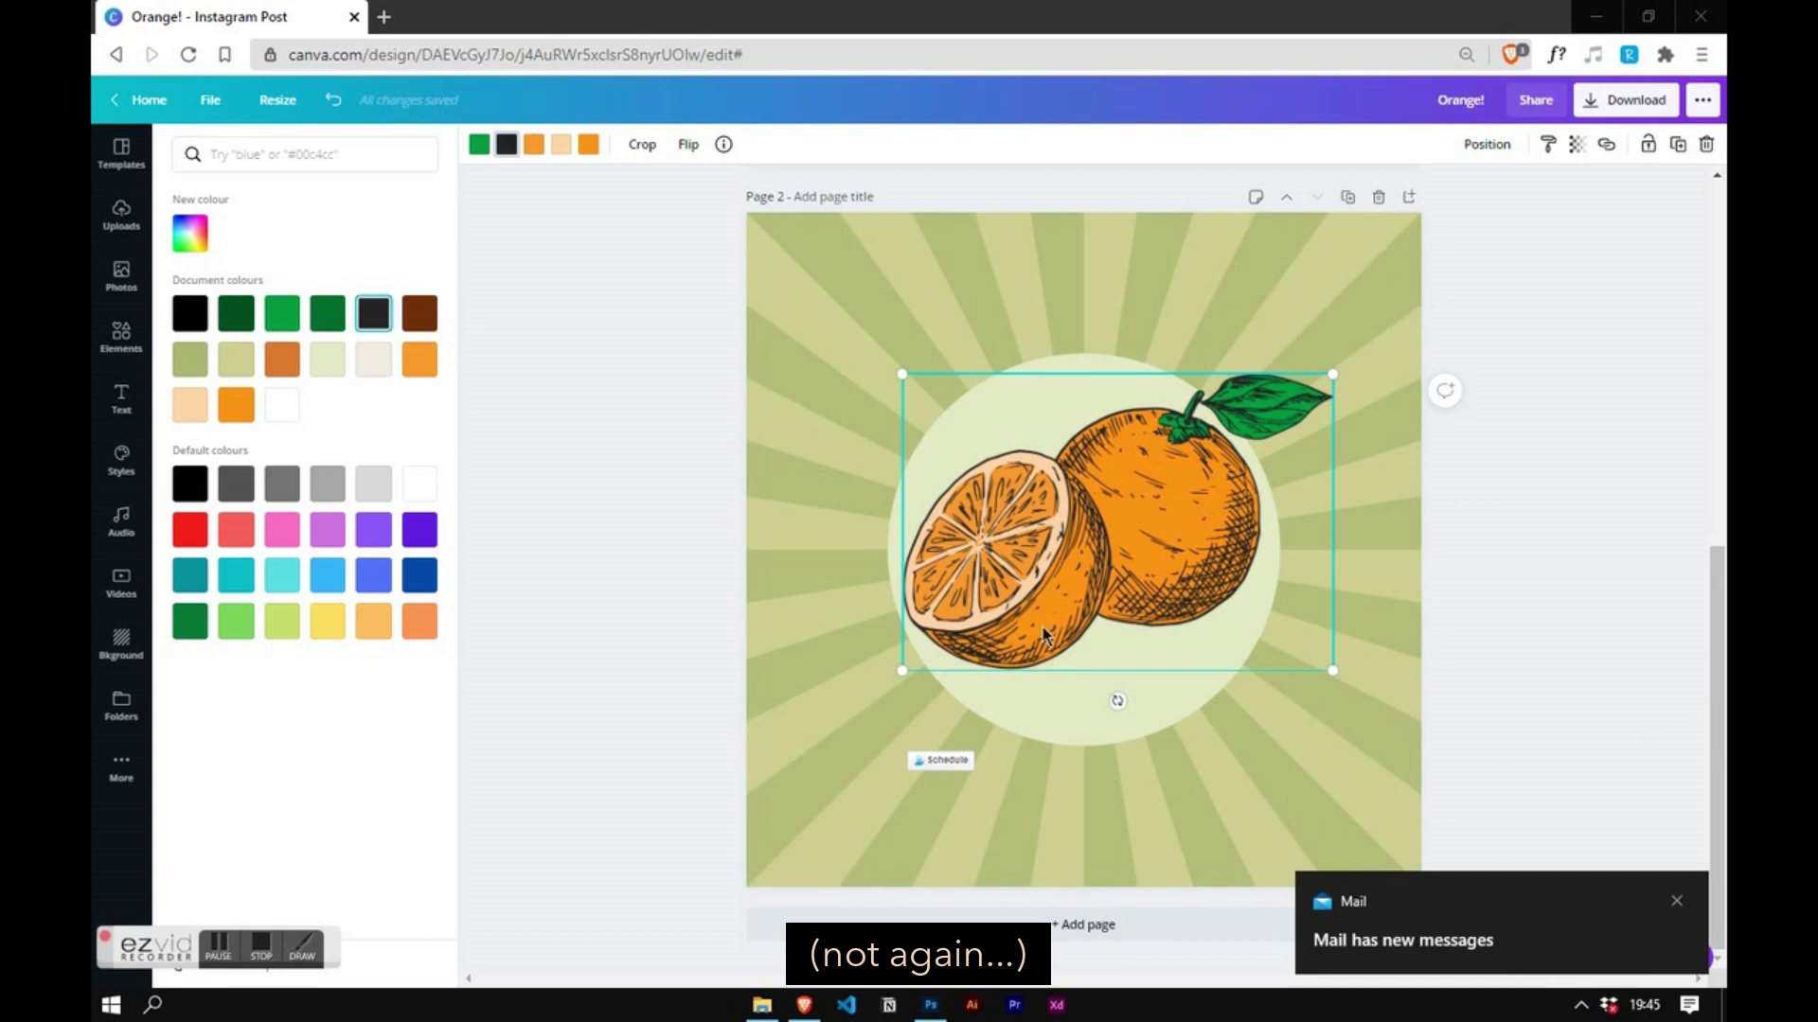
click(1677, 904)
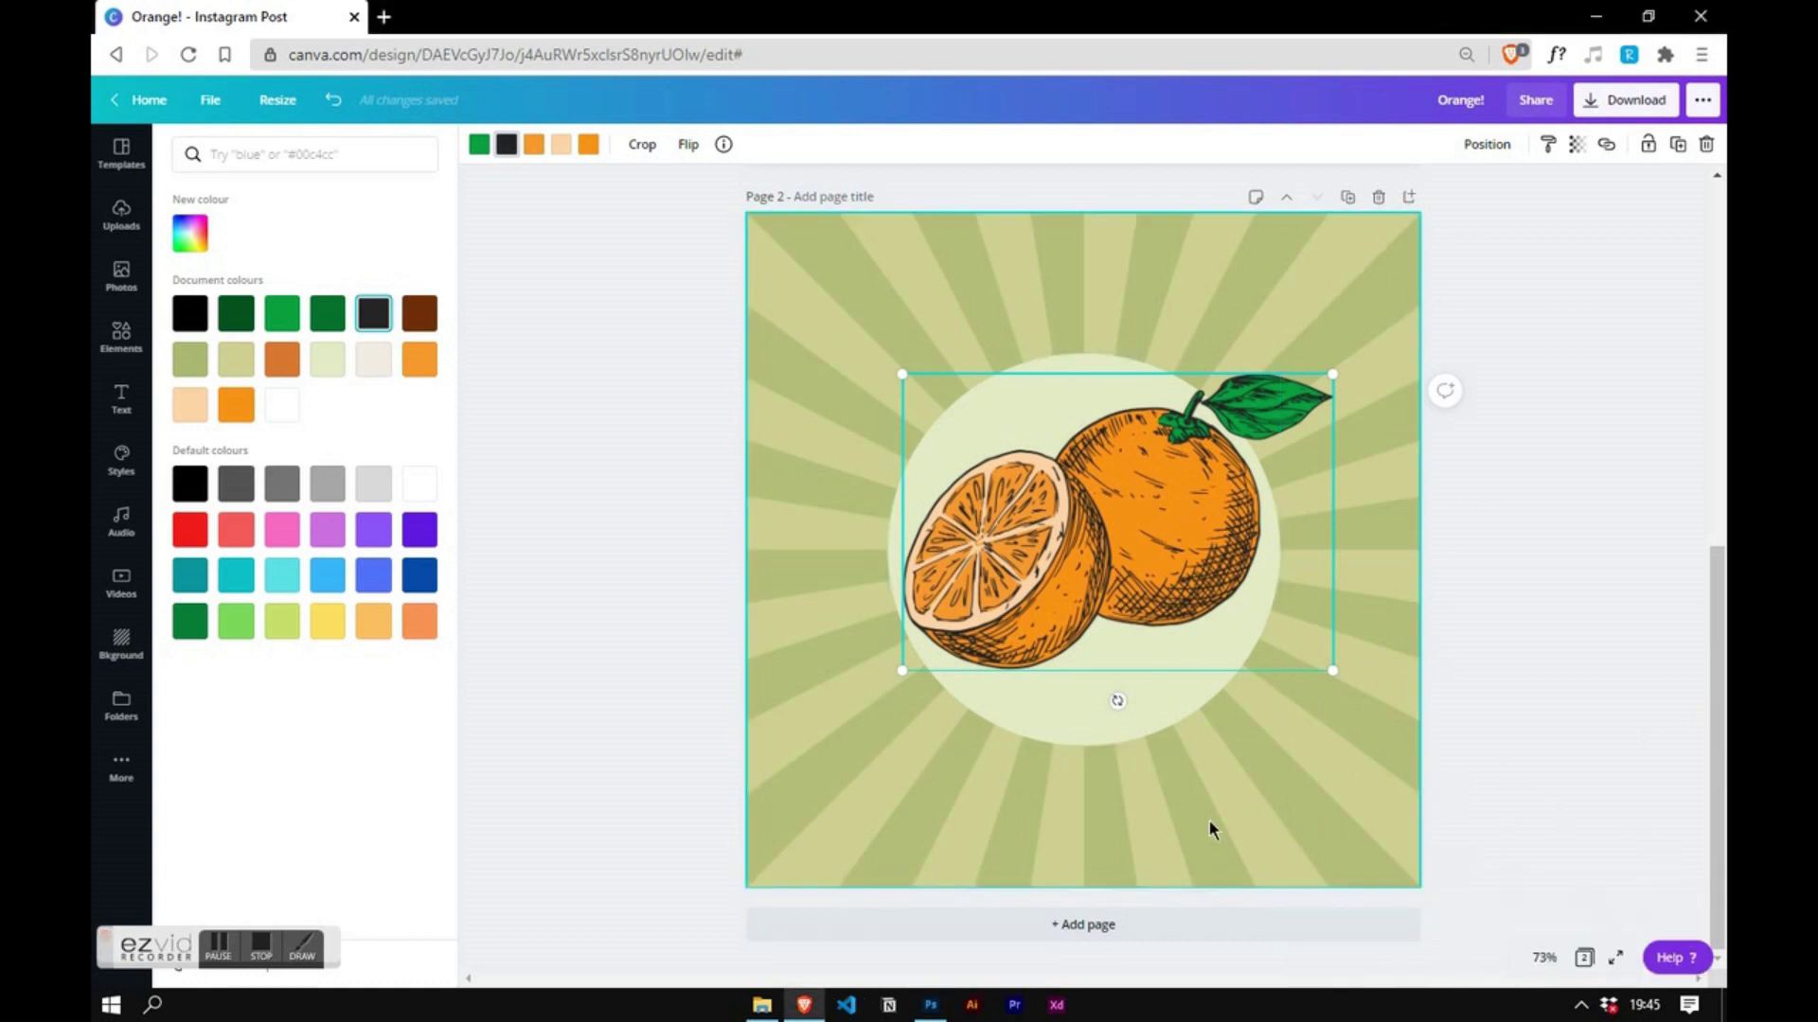
key(Escape)
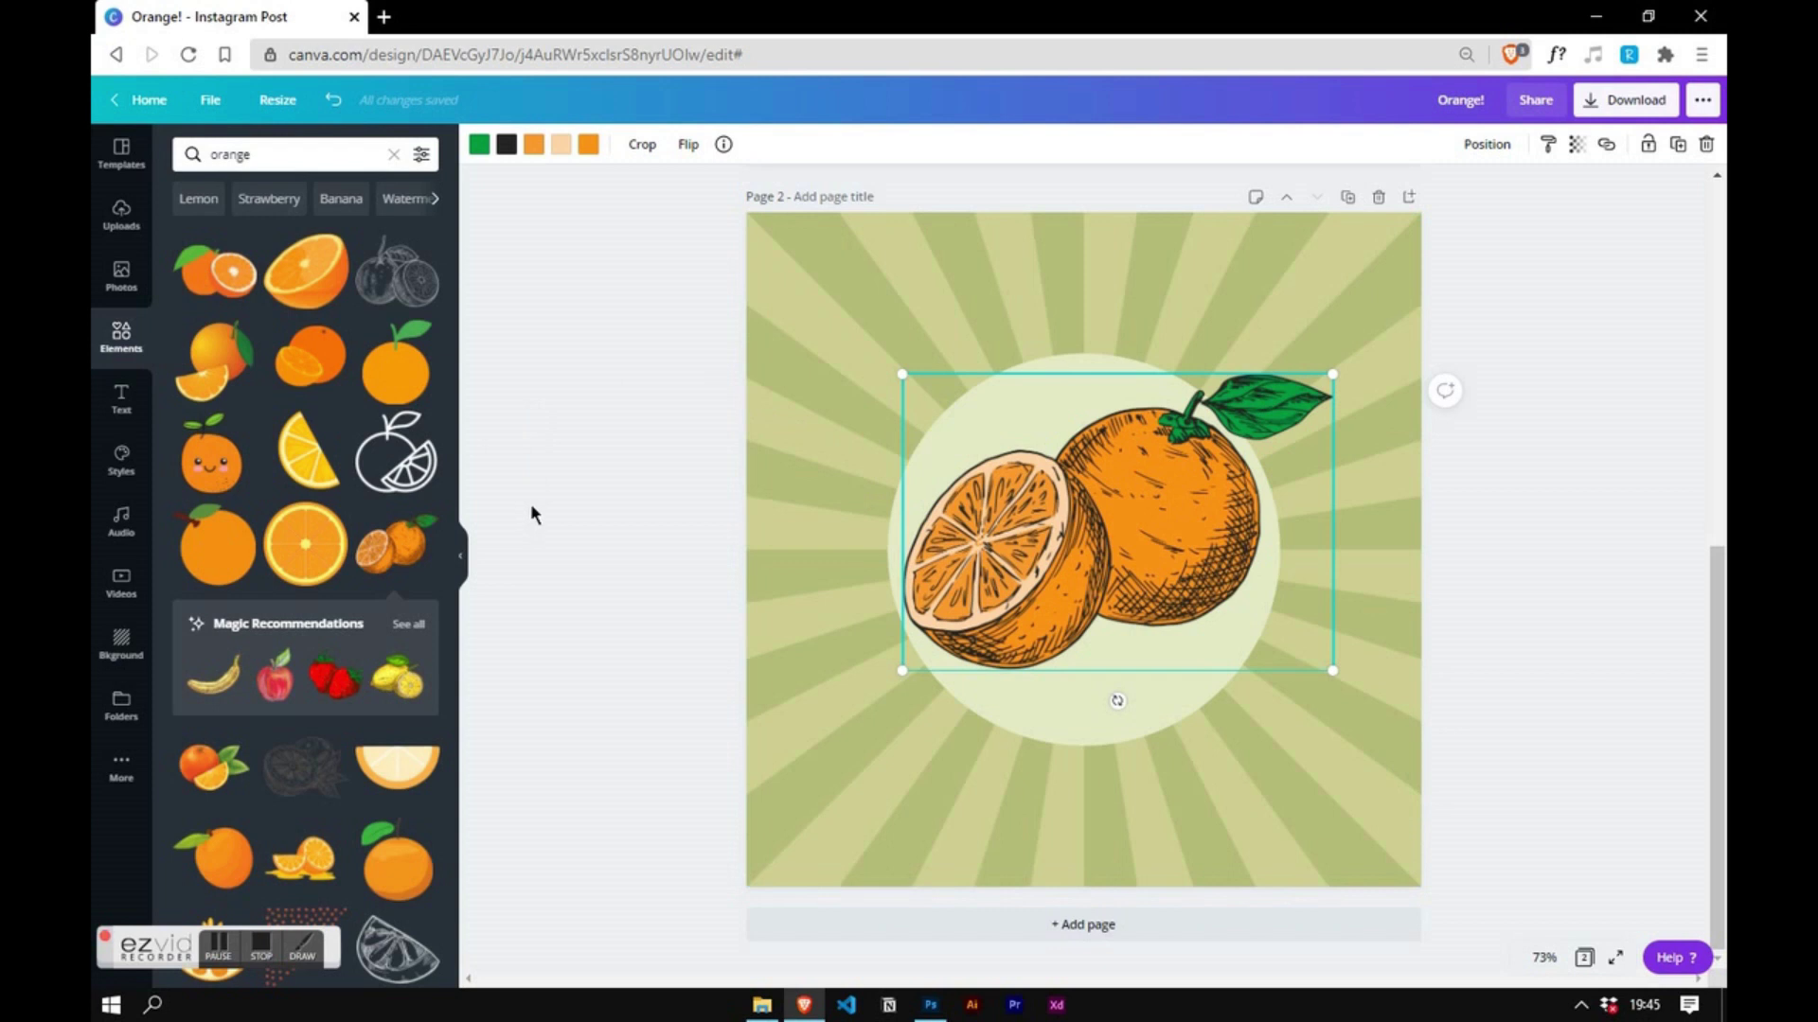
- Change the leaf of the orange illustration from bright green to the darker green document colour
click(480, 147)
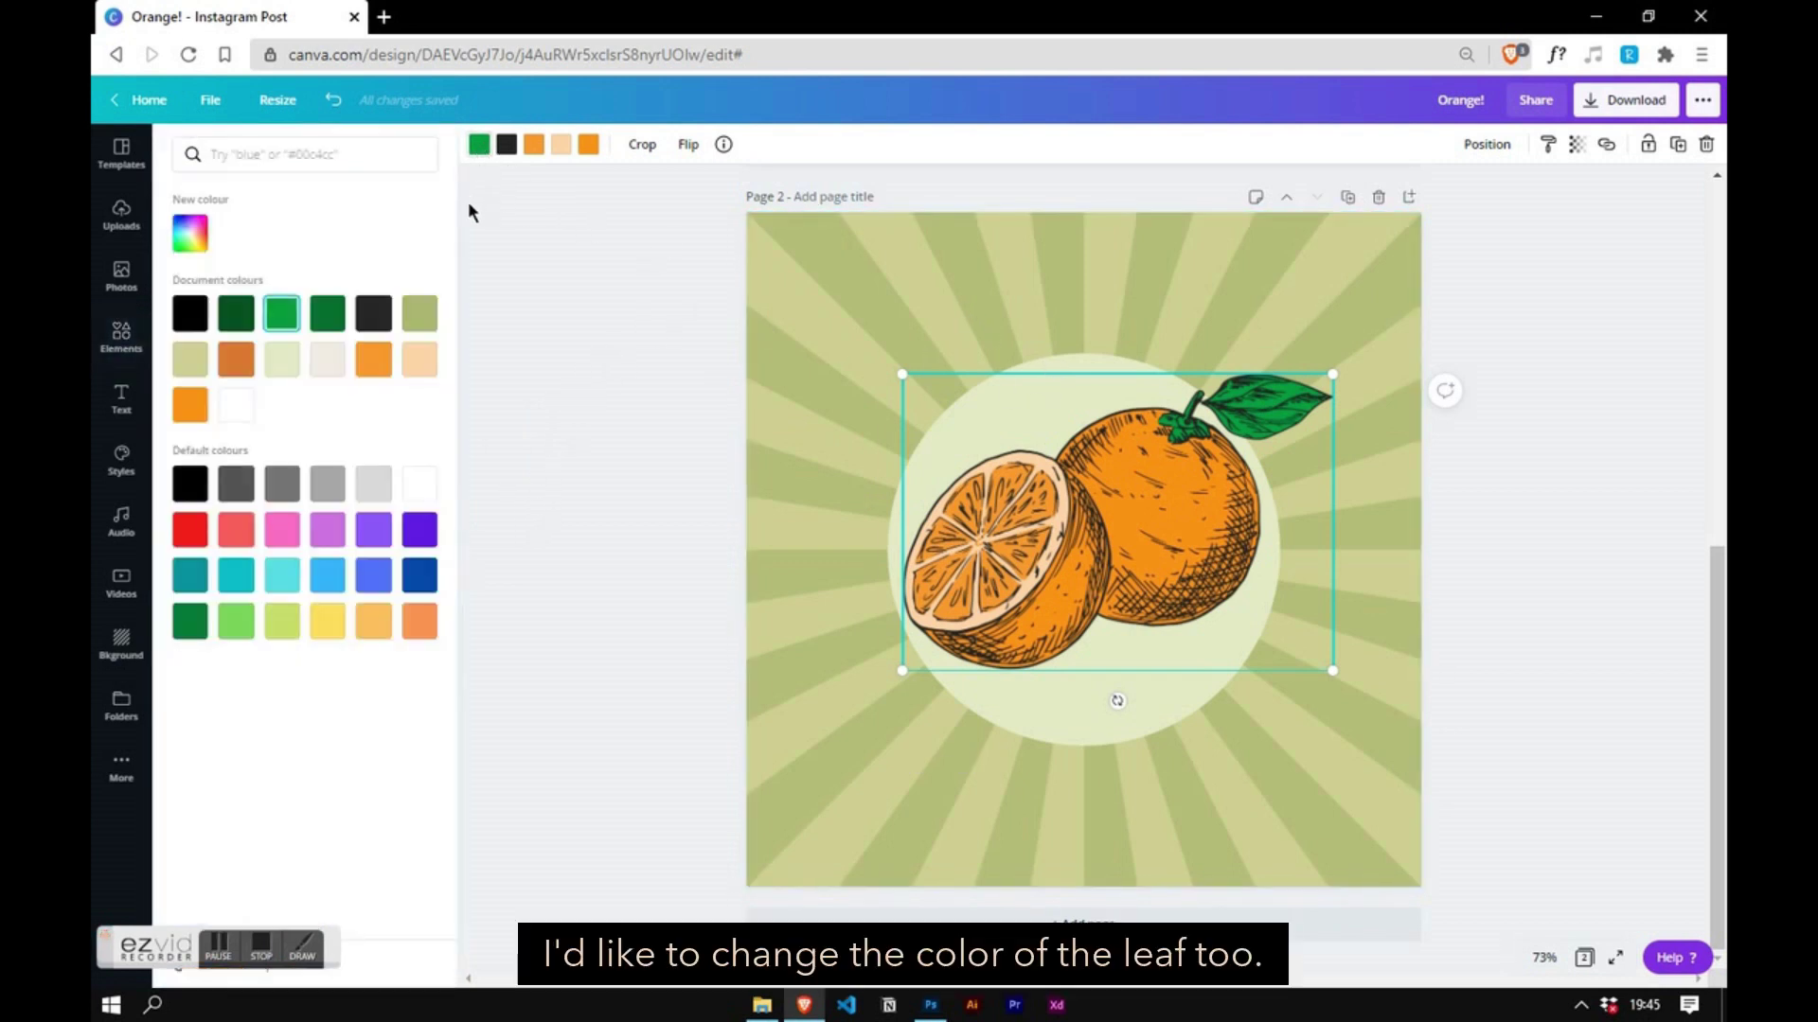
click(327, 316)
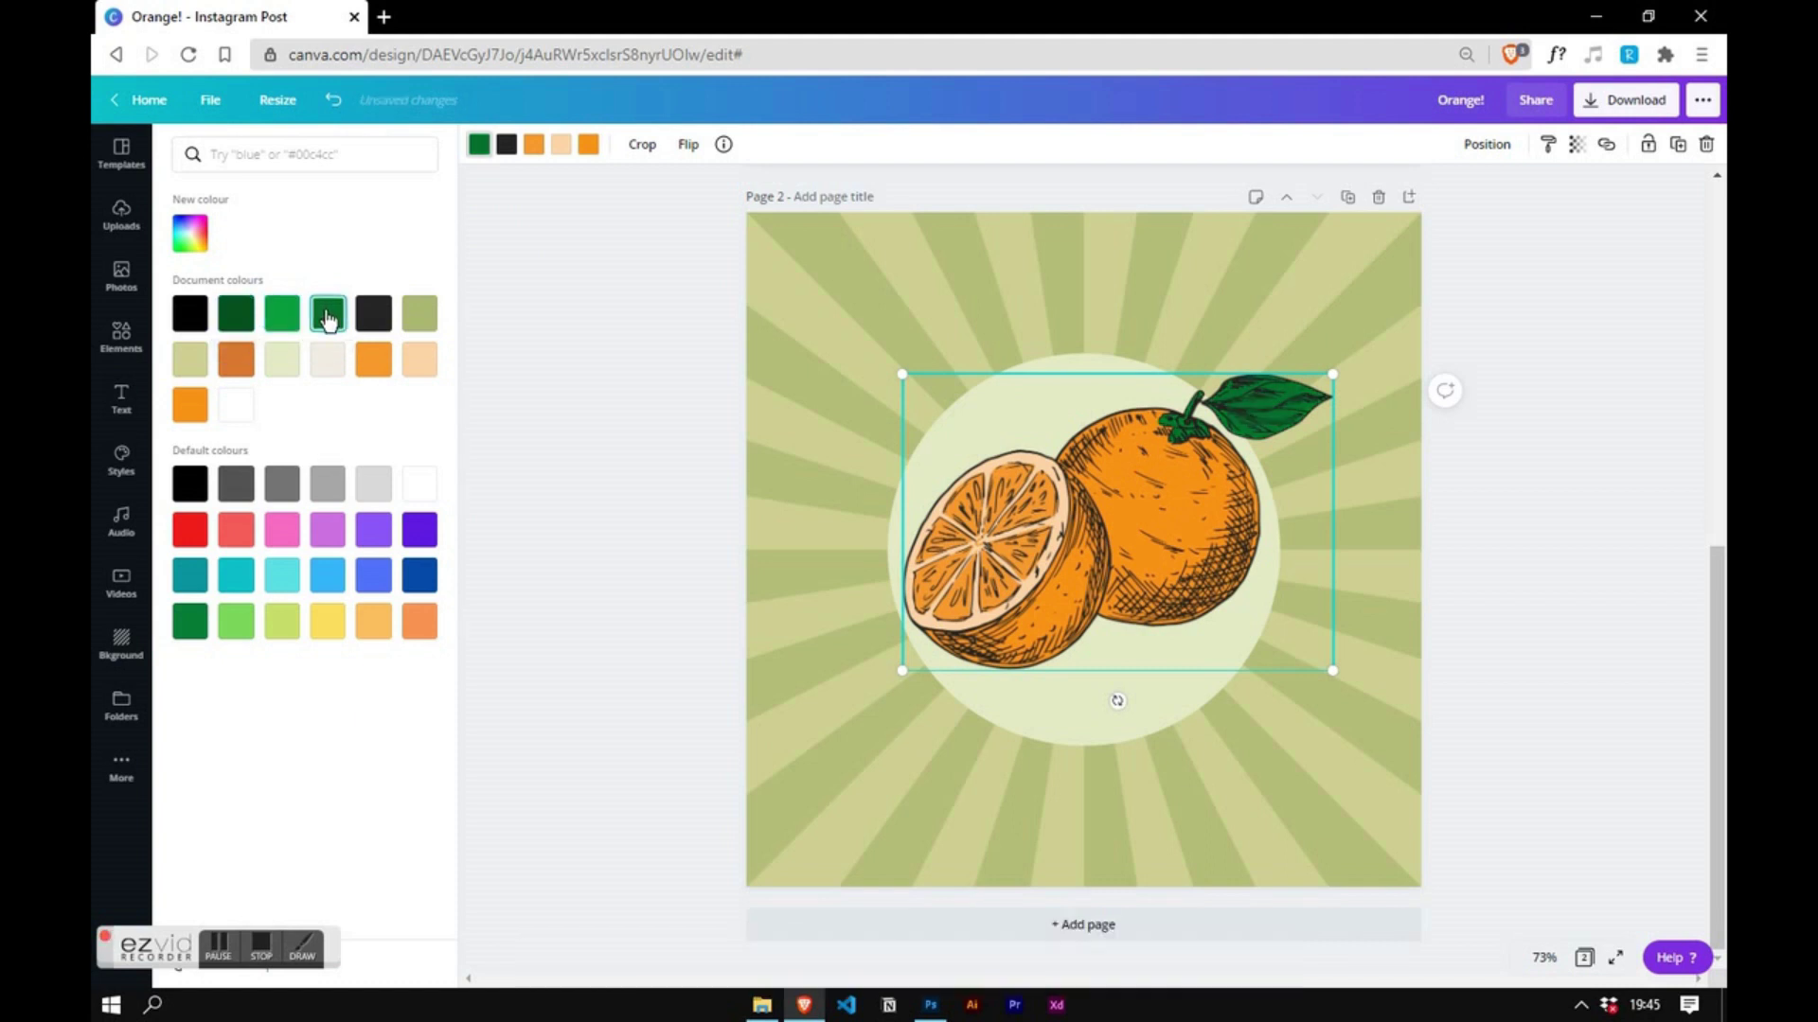
click(627, 497)
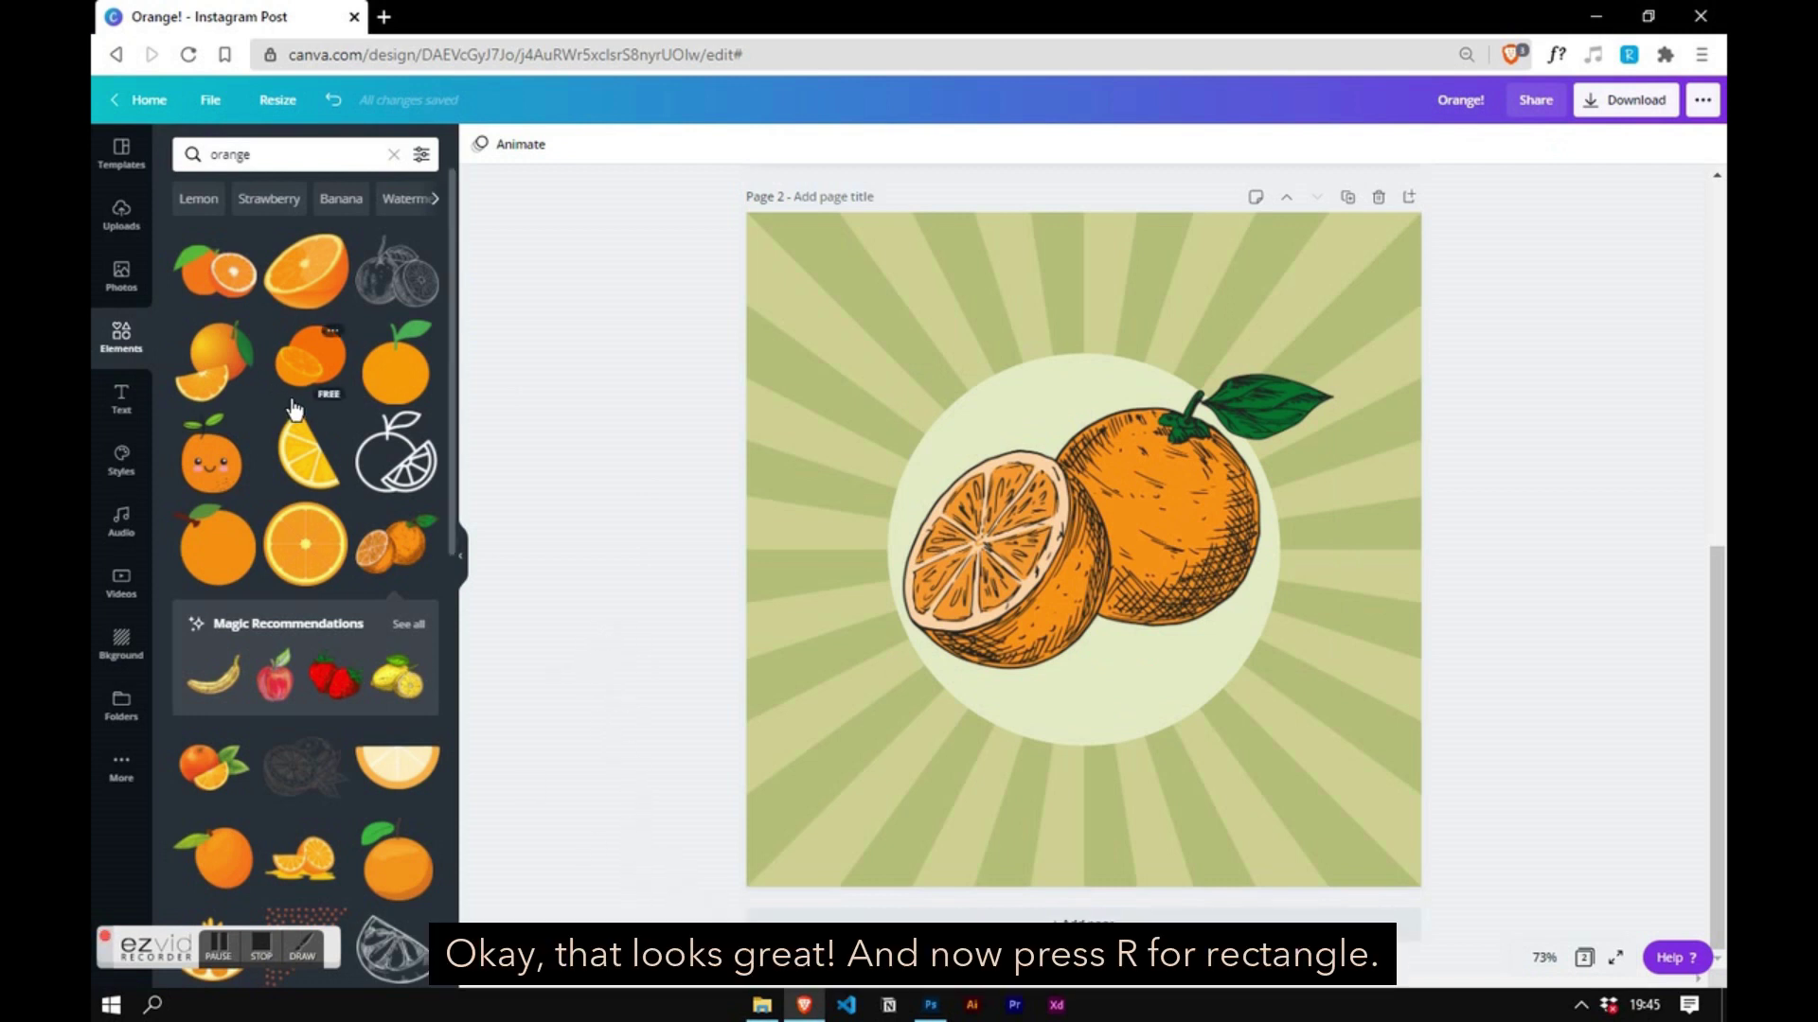
- Add a rectangle in the darkest green document colour and size it to span the full width of page 2's lower part
key(r)
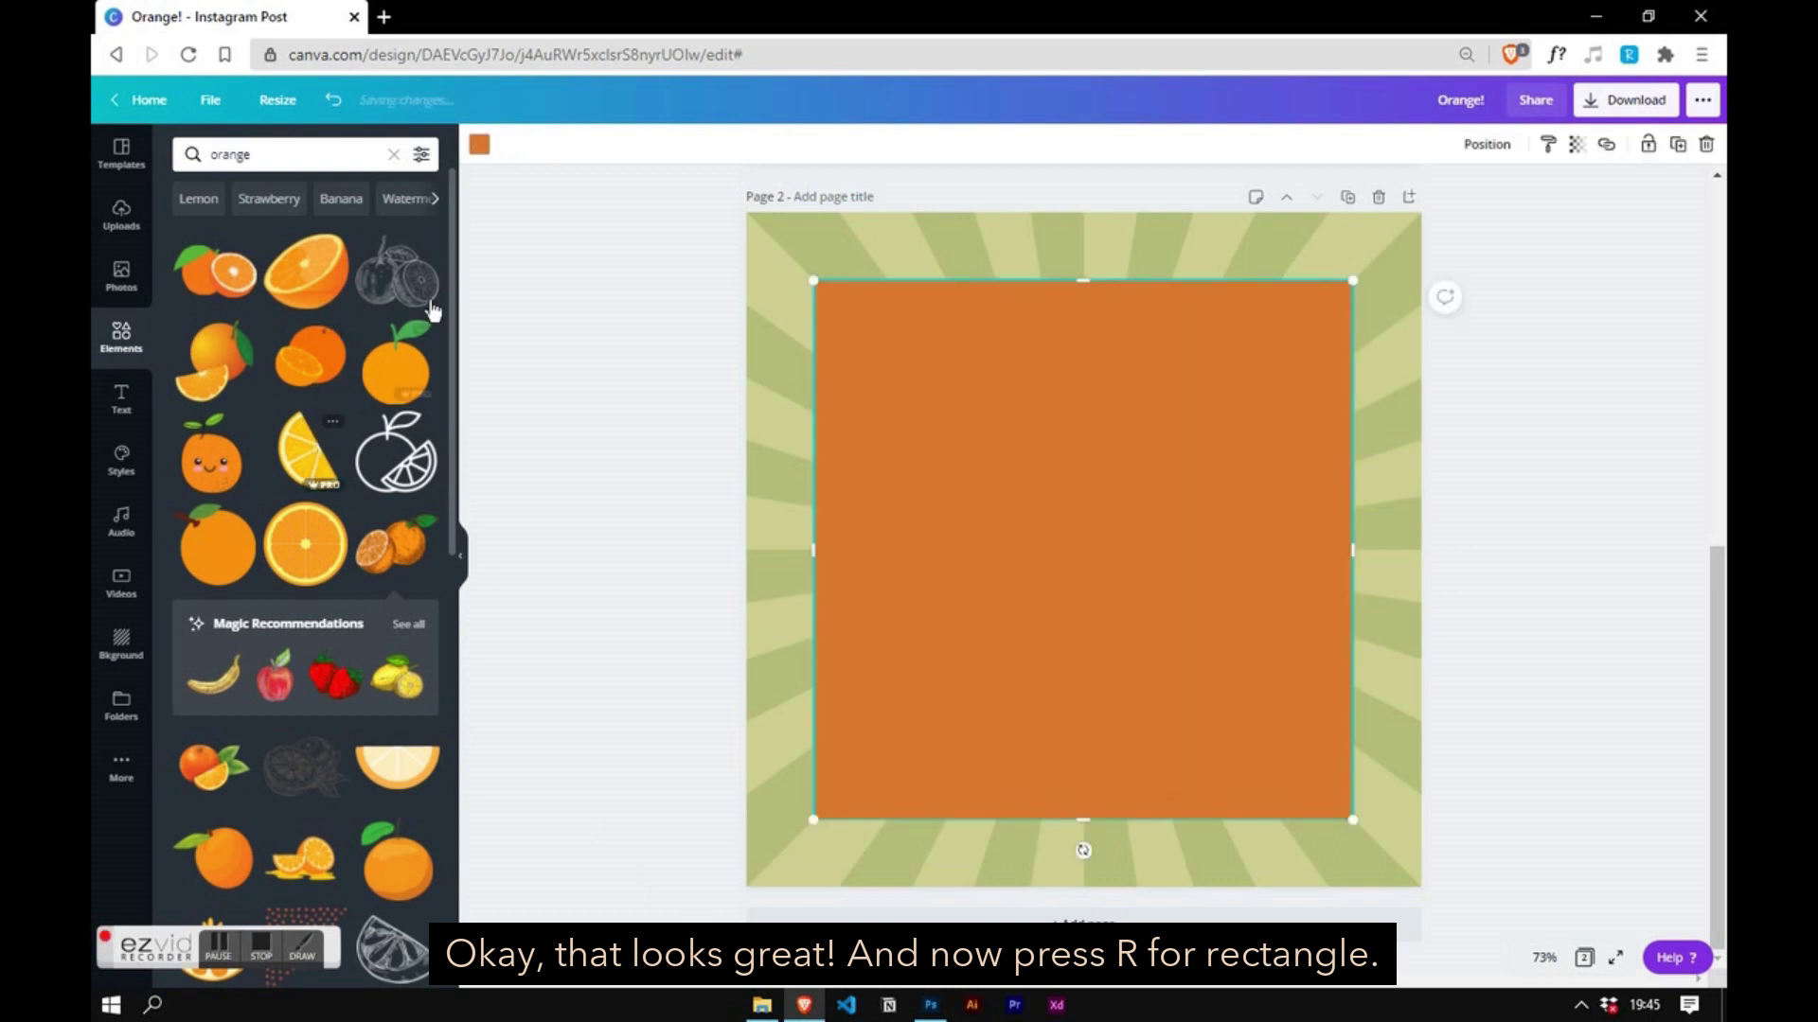
click(479, 145)
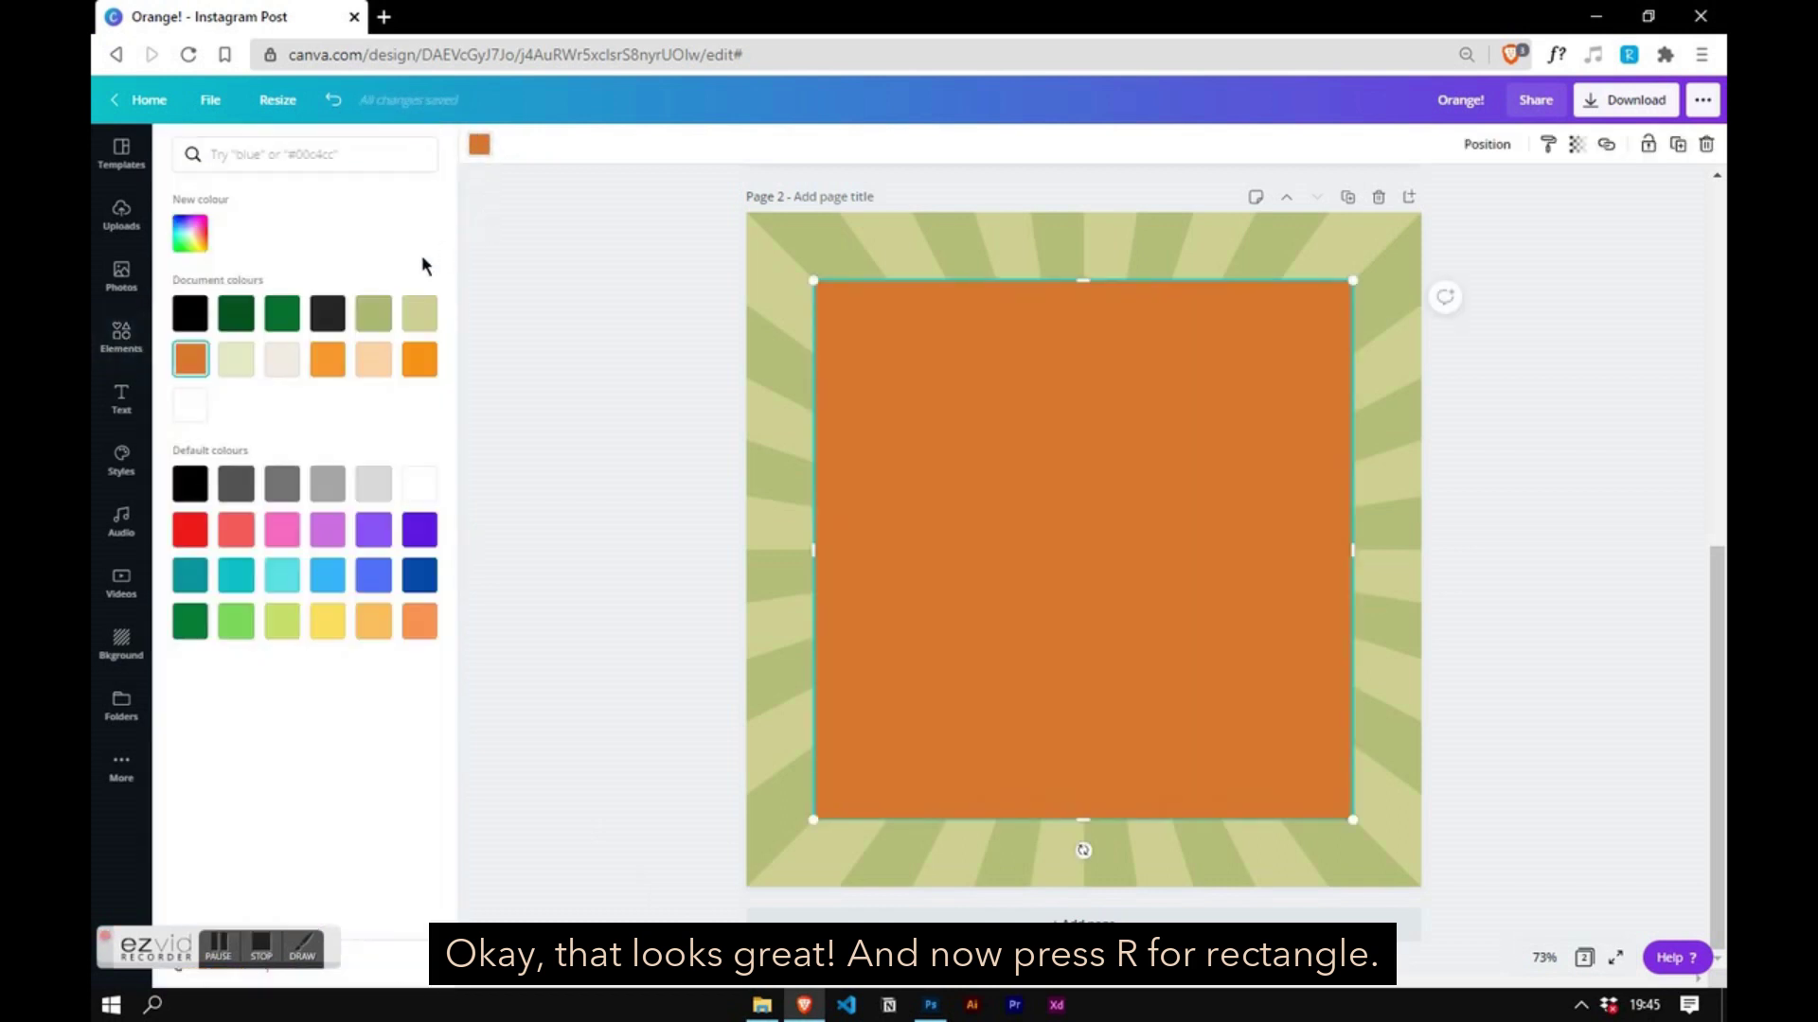
click(237, 313)
mouse_move(811, 555)
mouse_down()
mouse_move(751, 556)
mouse_move(776, 559)
mouse_up()
drag(1350, 540, 1422, 558)
mouse_move(1087, 711)
mouse_down()
mouse_move(1087, 742)
mouse_move(1089, 718)
mouse_up()
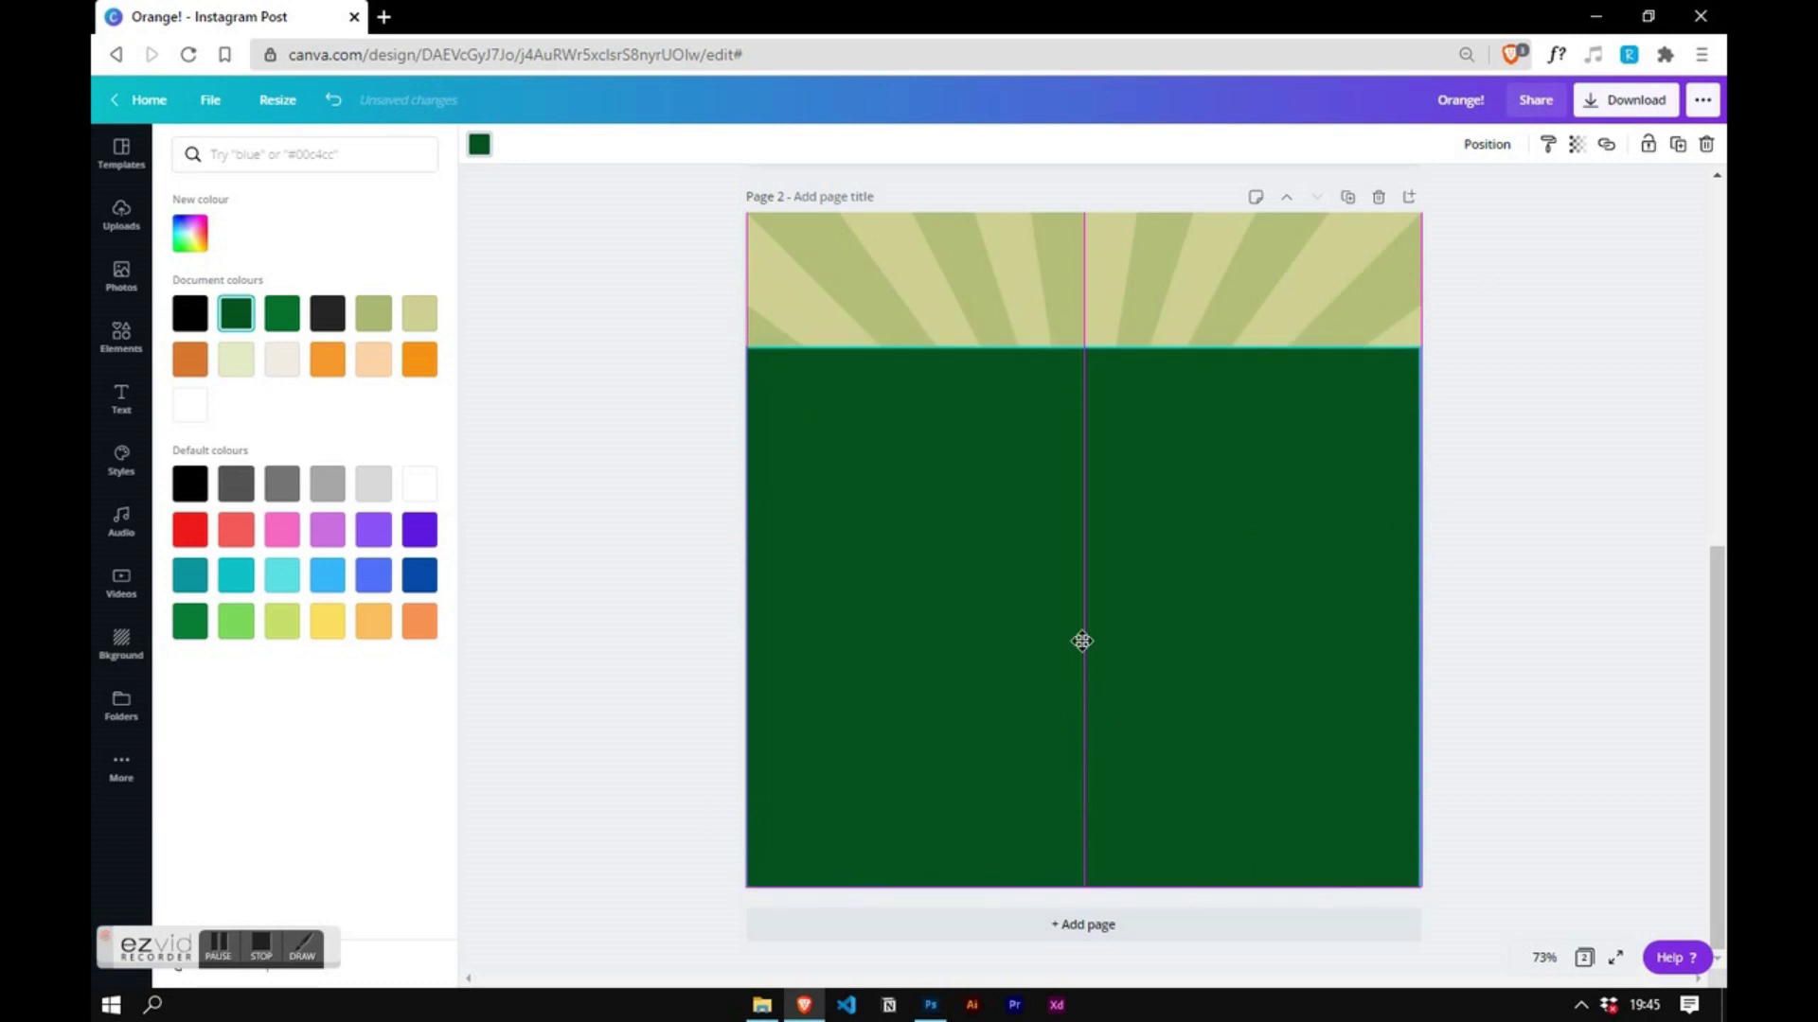
drag(1092, 482, 1099, 649)
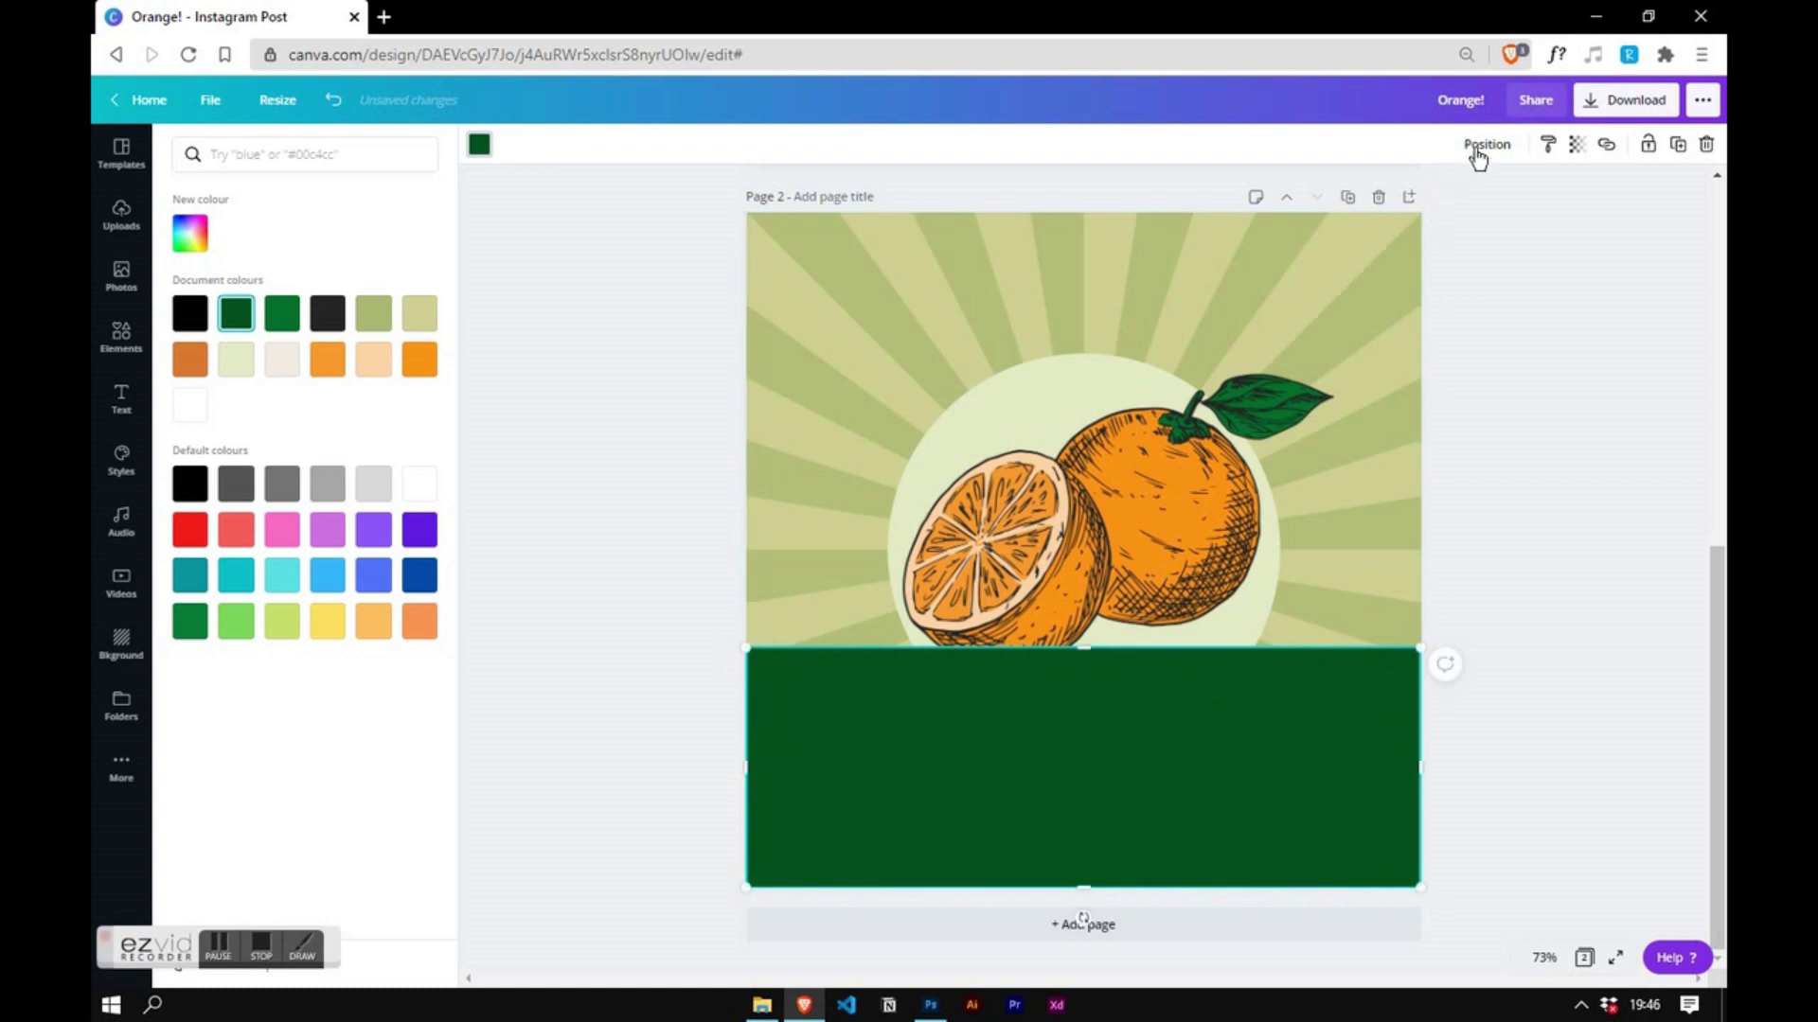
- Layer the green rectangle behind the pale circle and orange illustration but in front of the sunburst rays
click(1482, 145)
click(1408, 229)
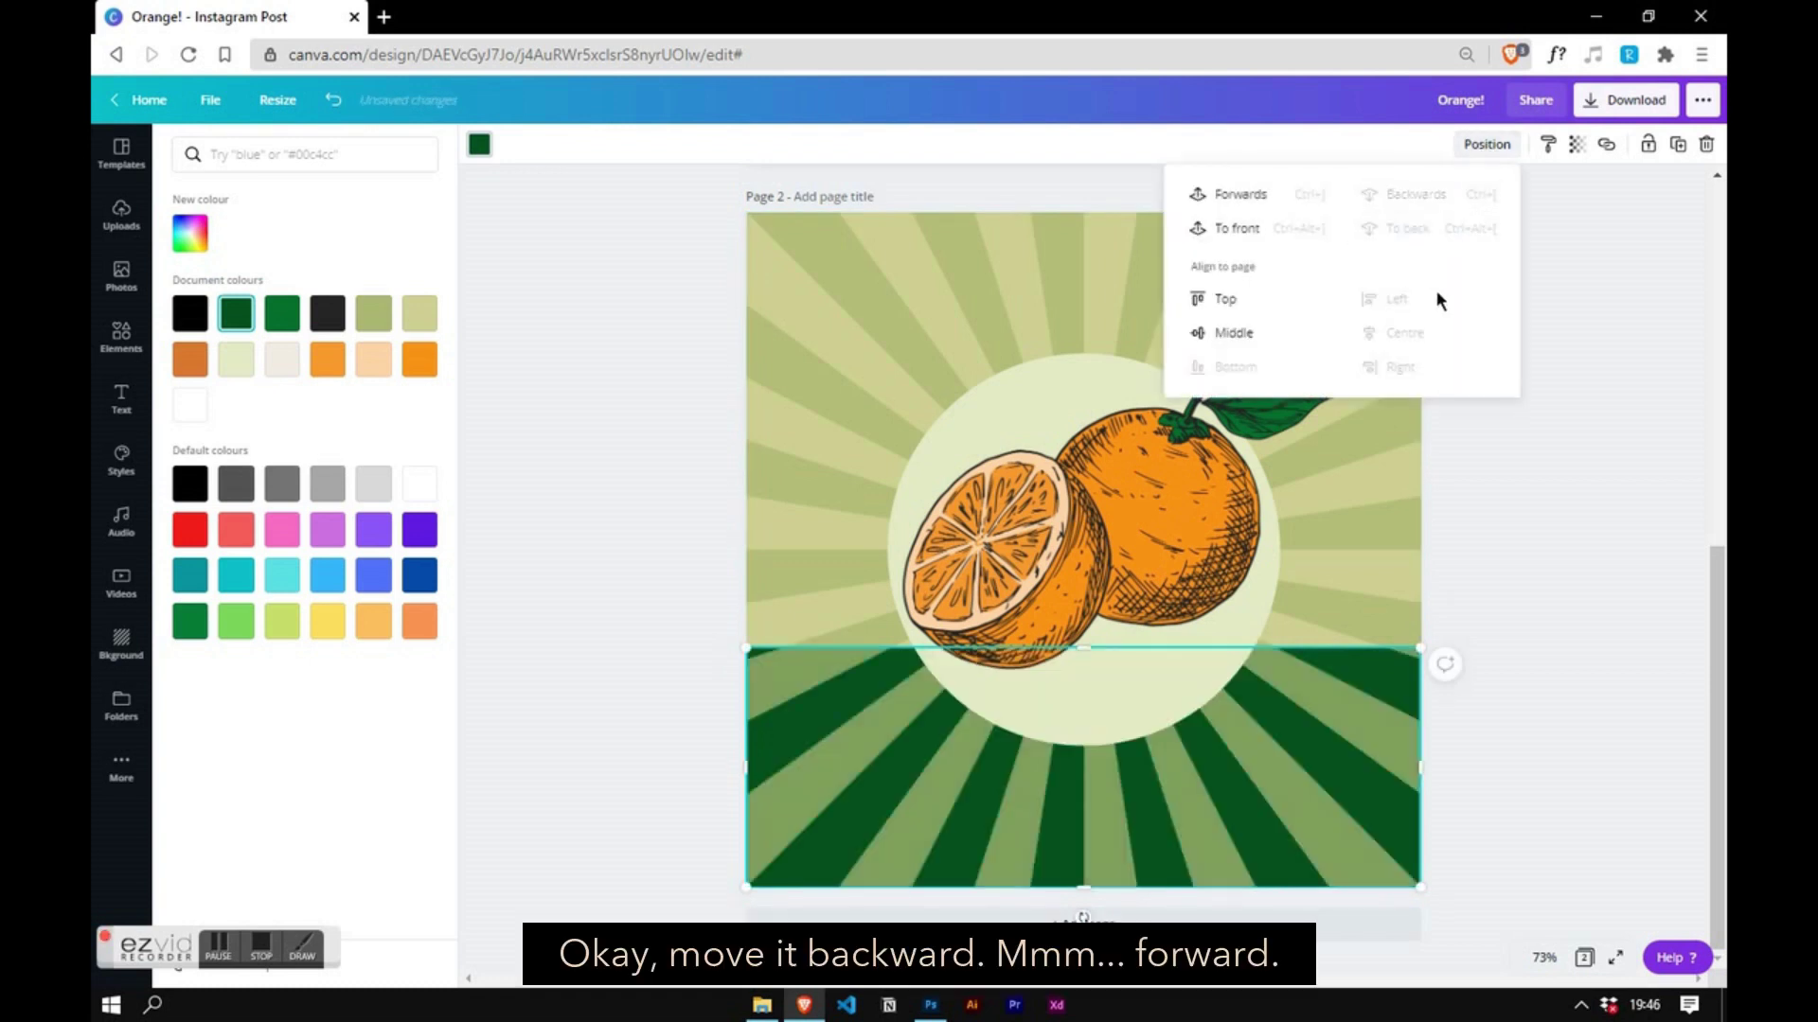
click(1533, 539)
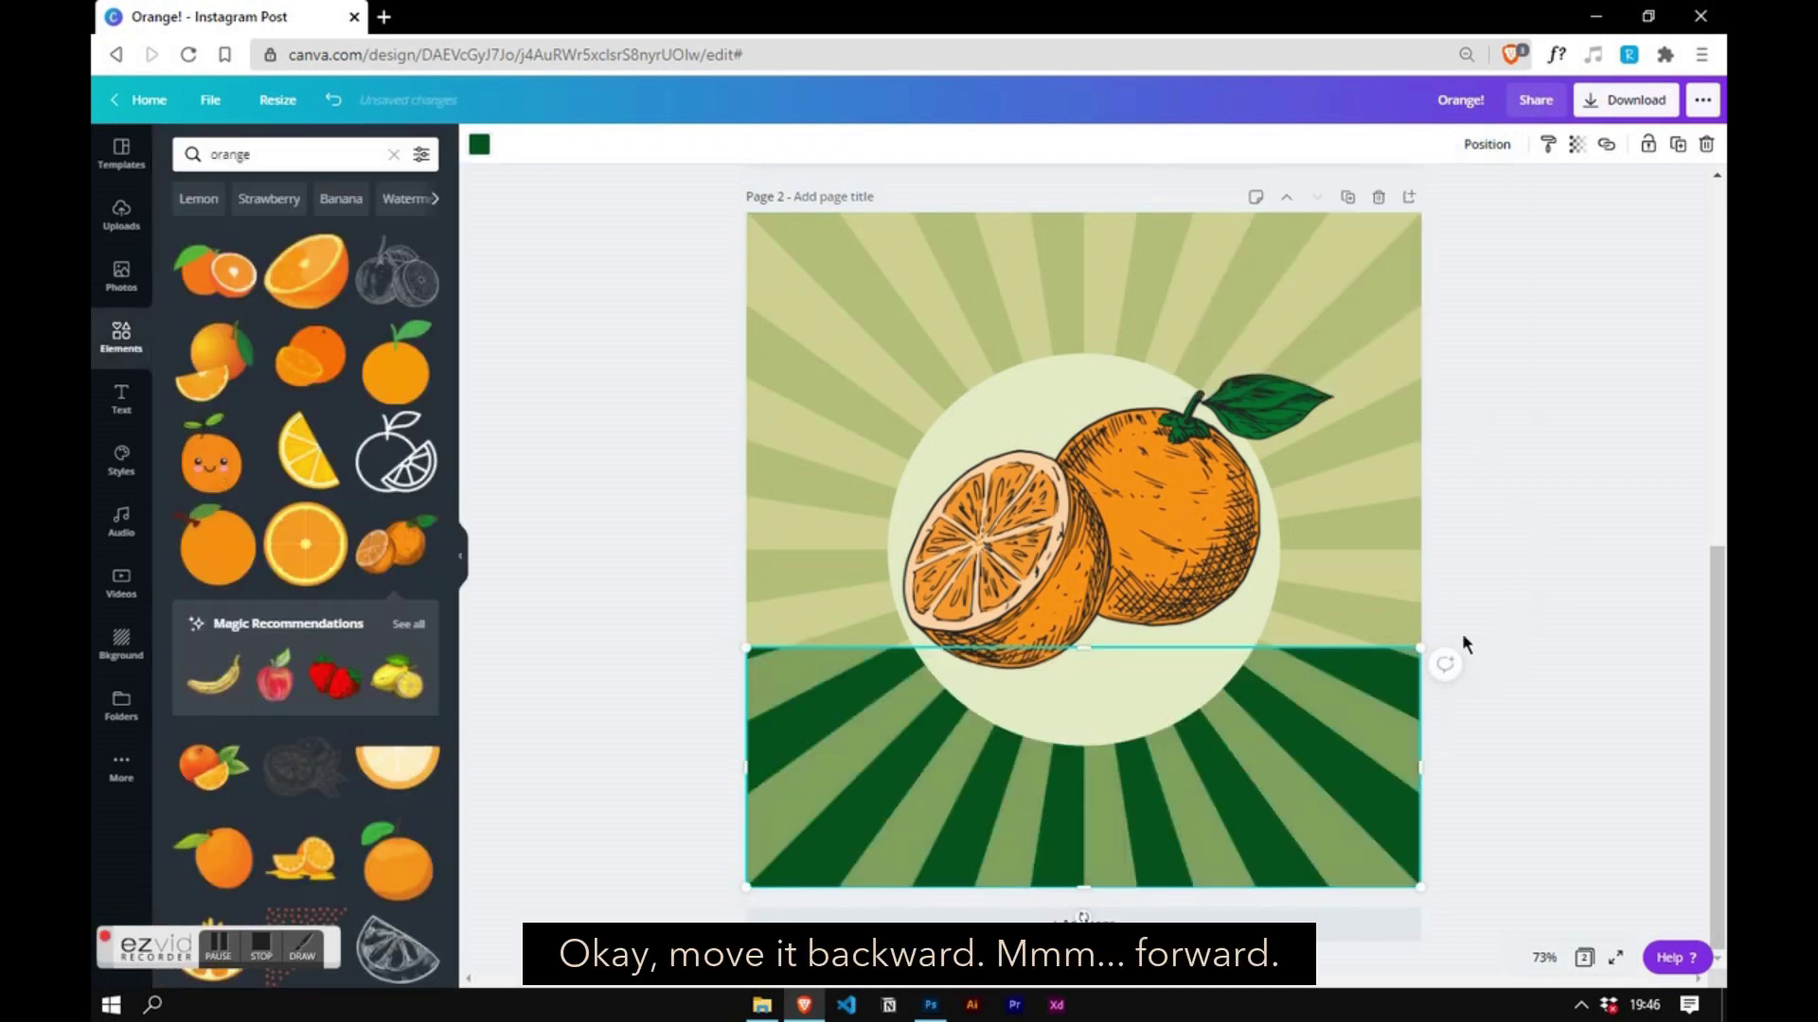
click(1484, 145)
click(1515, 578)
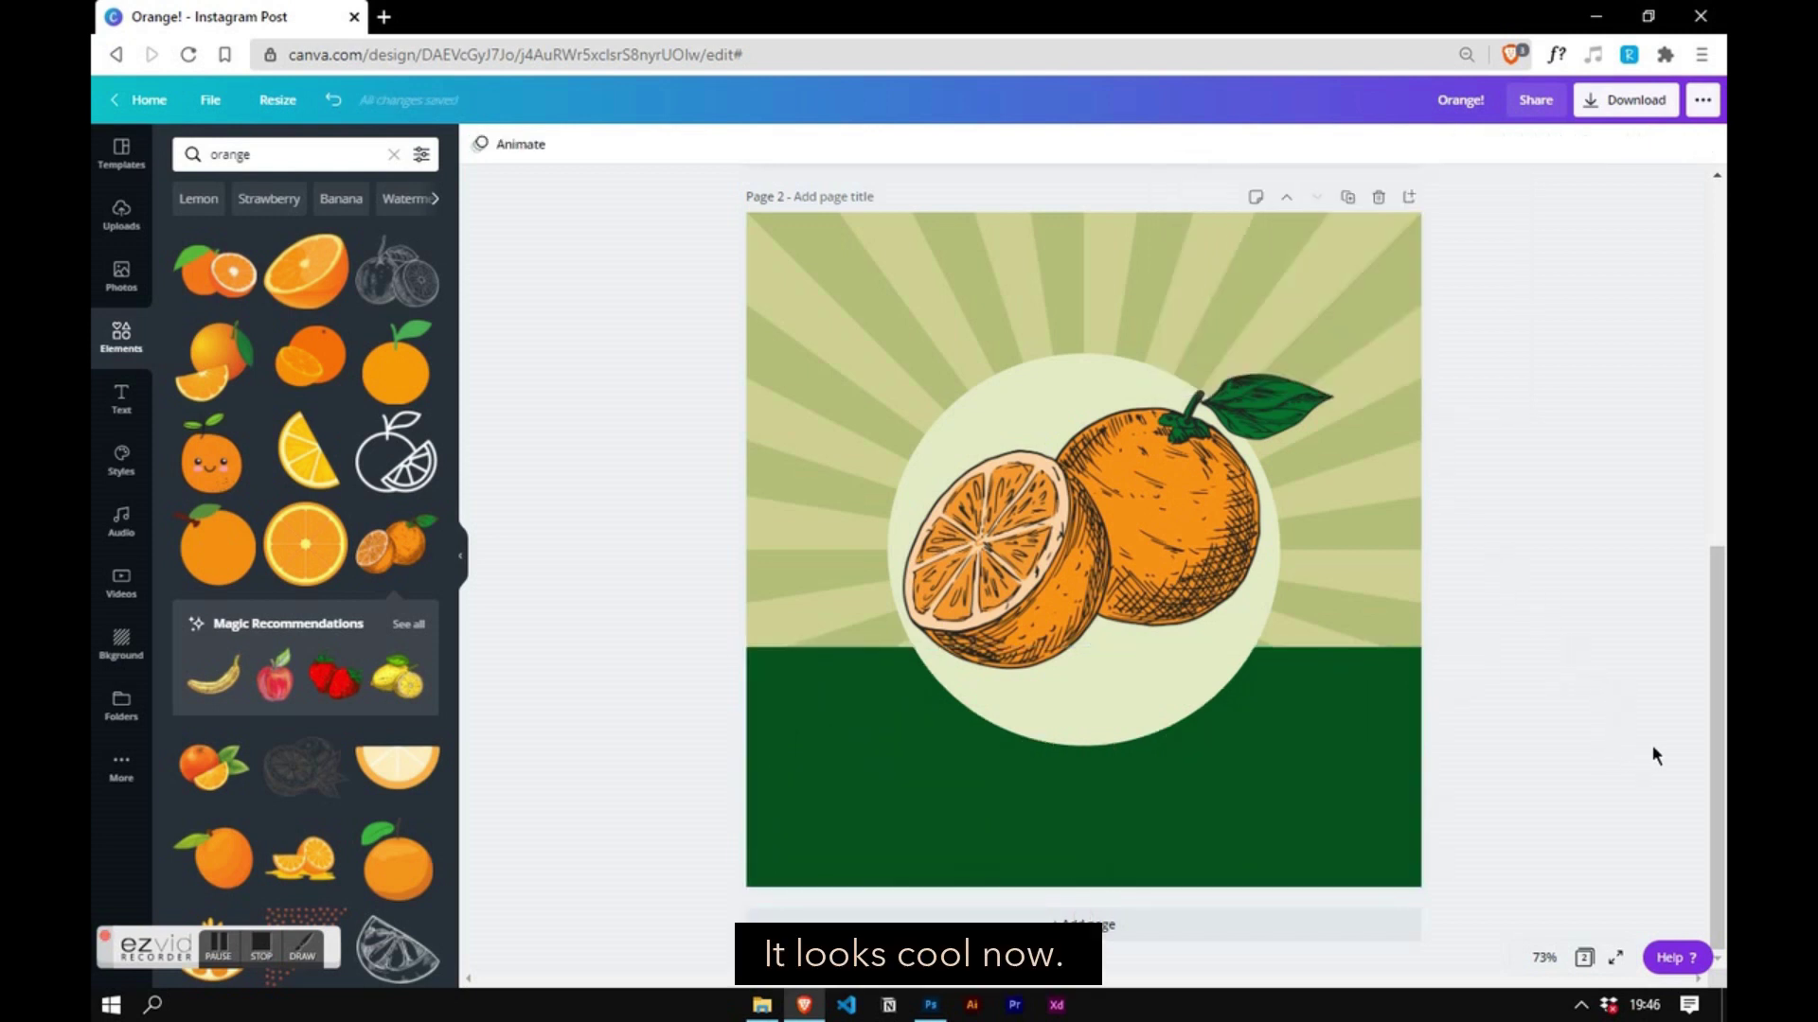
- Add a third page and place an enlarged text reading "Orange!" on it
click(1089, 921)
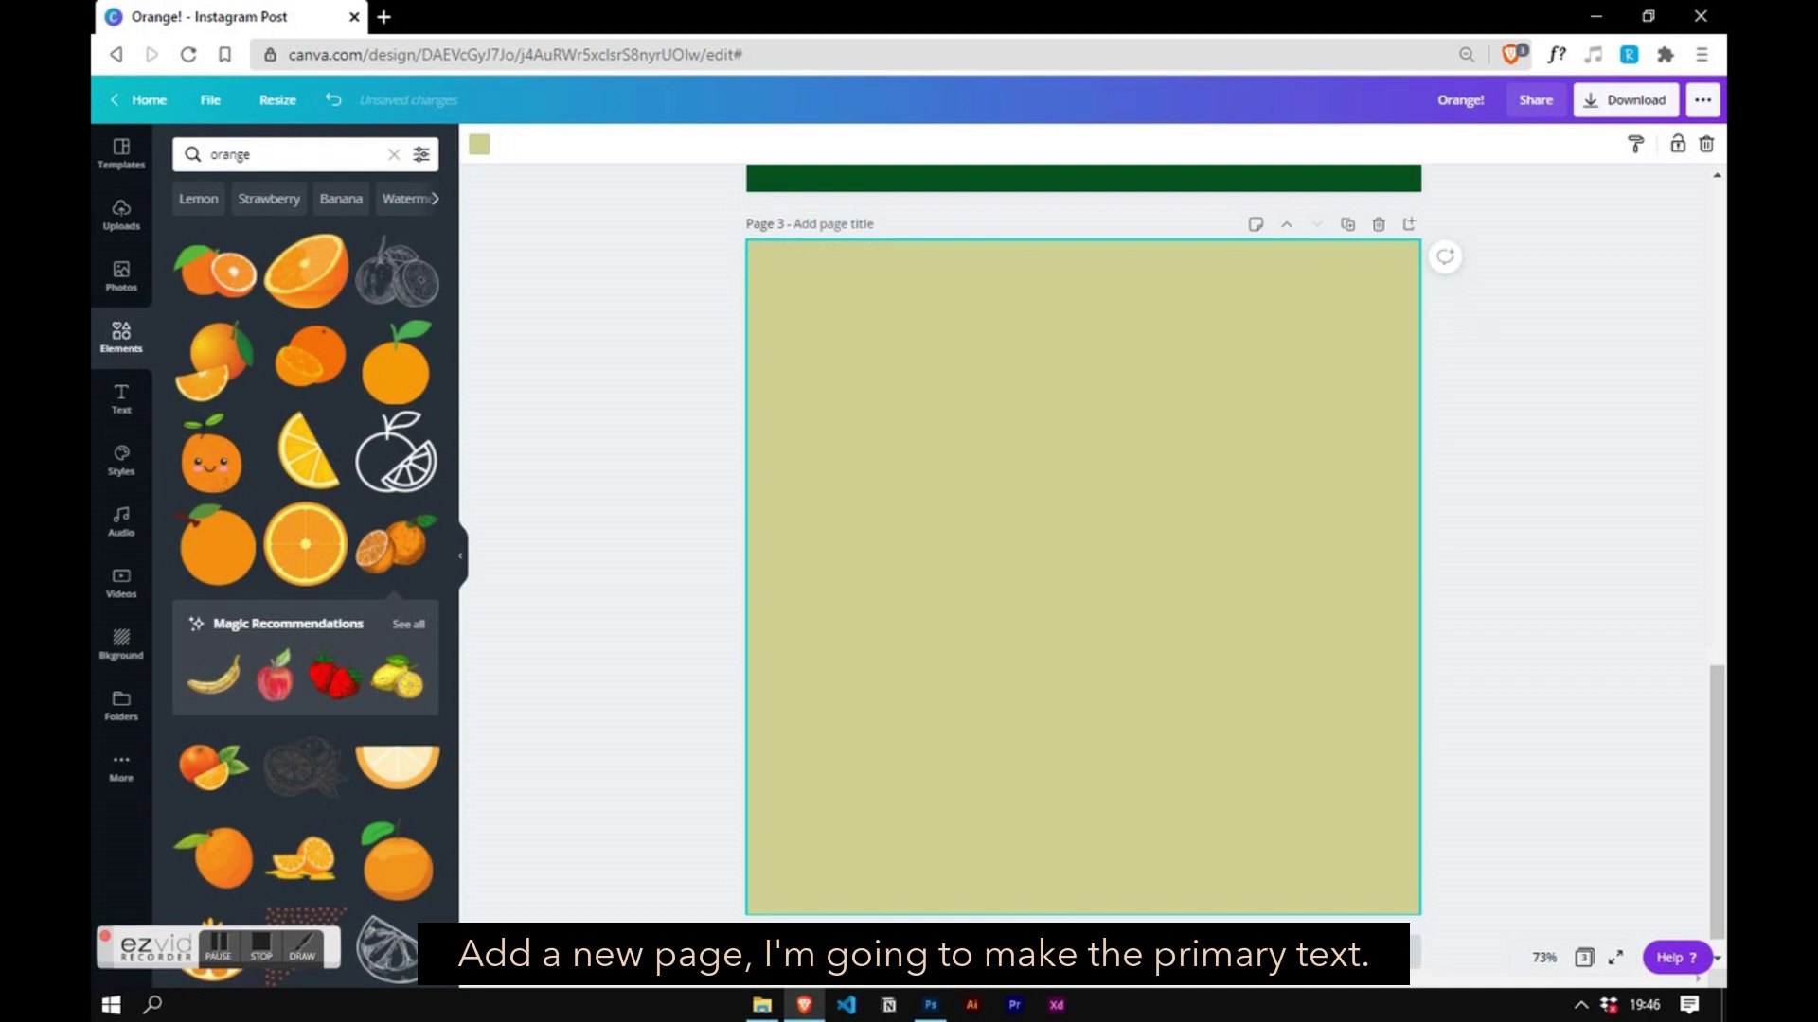
key(t)
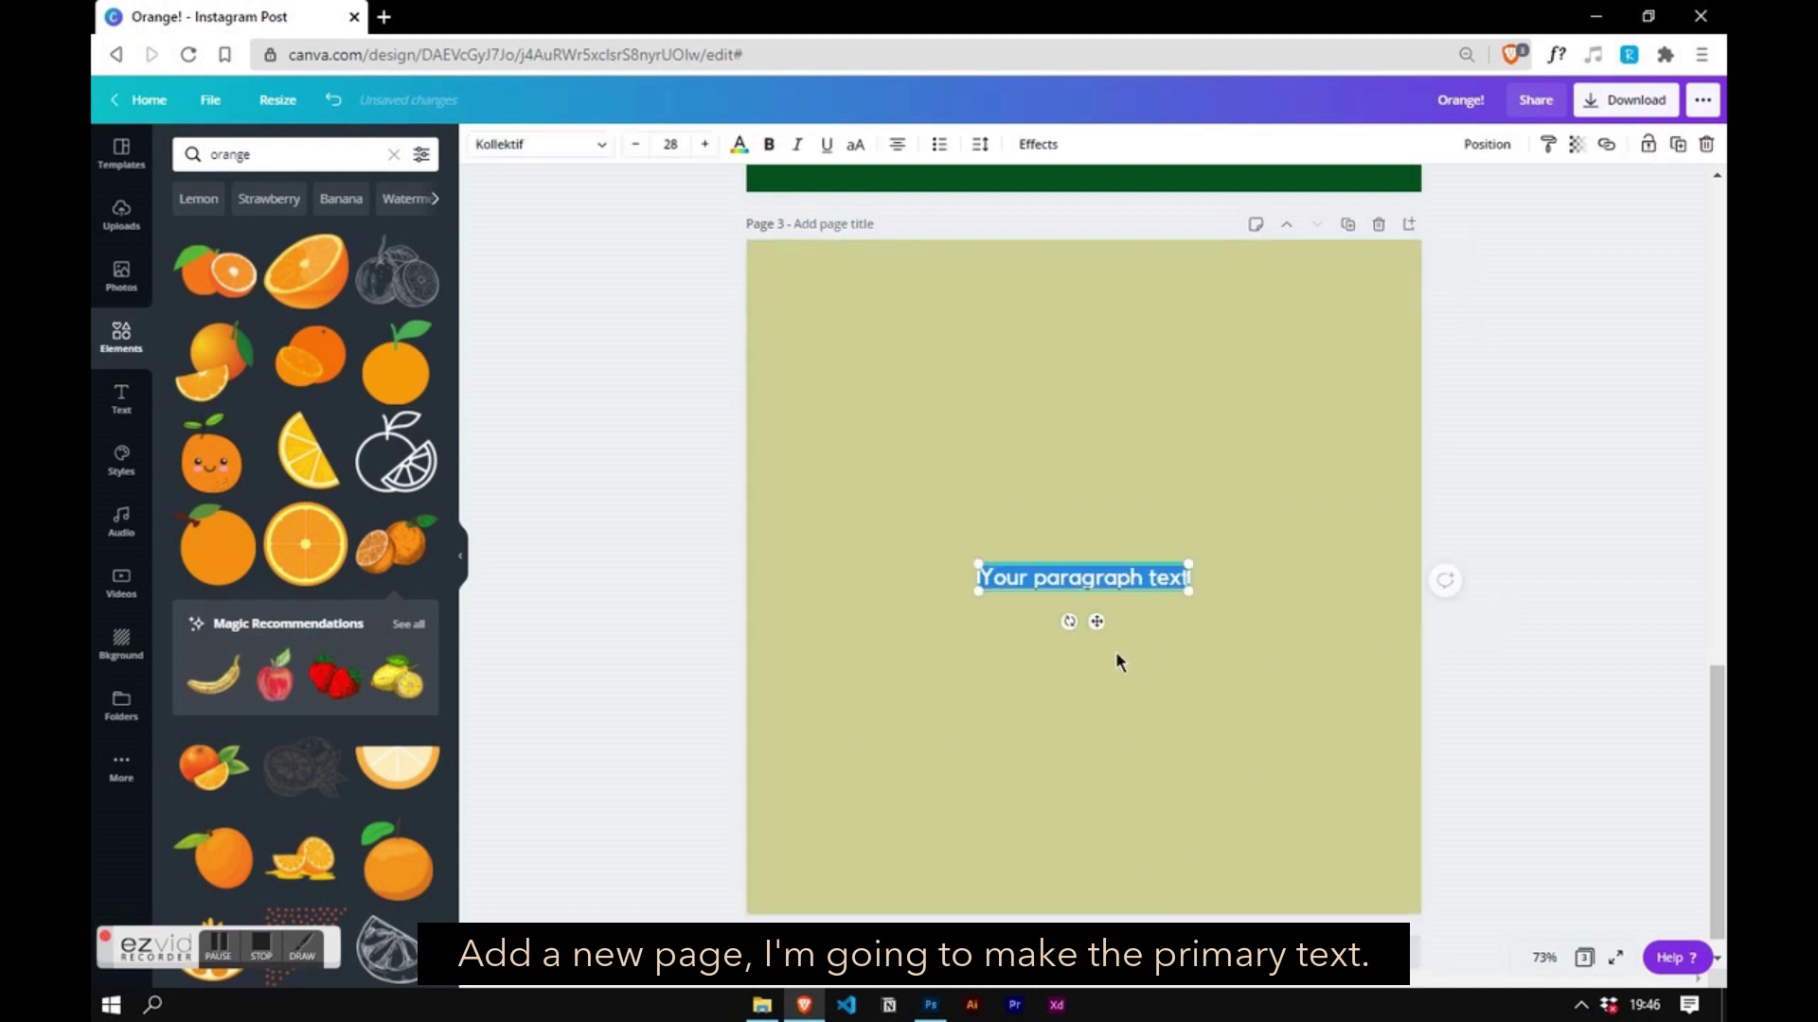
drag(1190, 592, 1382, 618)
click(1230, 590)
key(ctrl+a)
text(Orange)
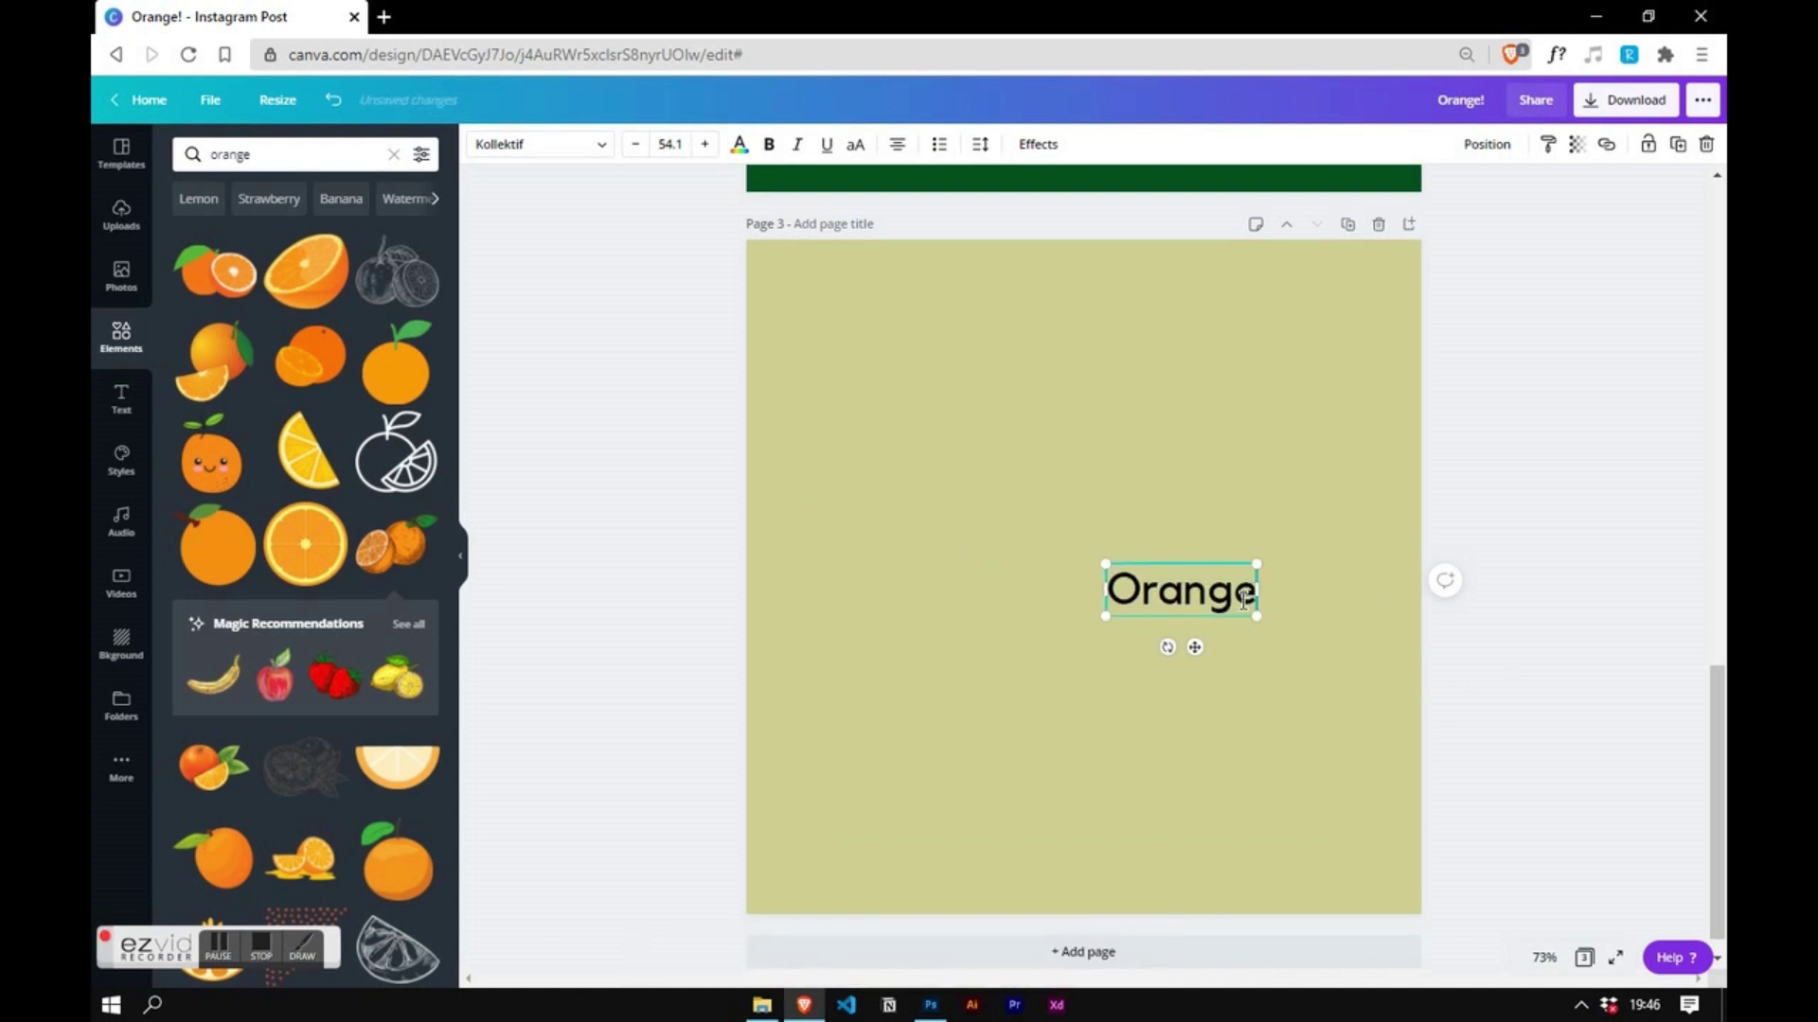
text(!)
click(1217, 390)
- Move the "Orange!" text to the upper centre of the page and set its letter spacing to -25
drag(1192, 594, 1097, 449)
click(980, 145)
click(1221, 200)
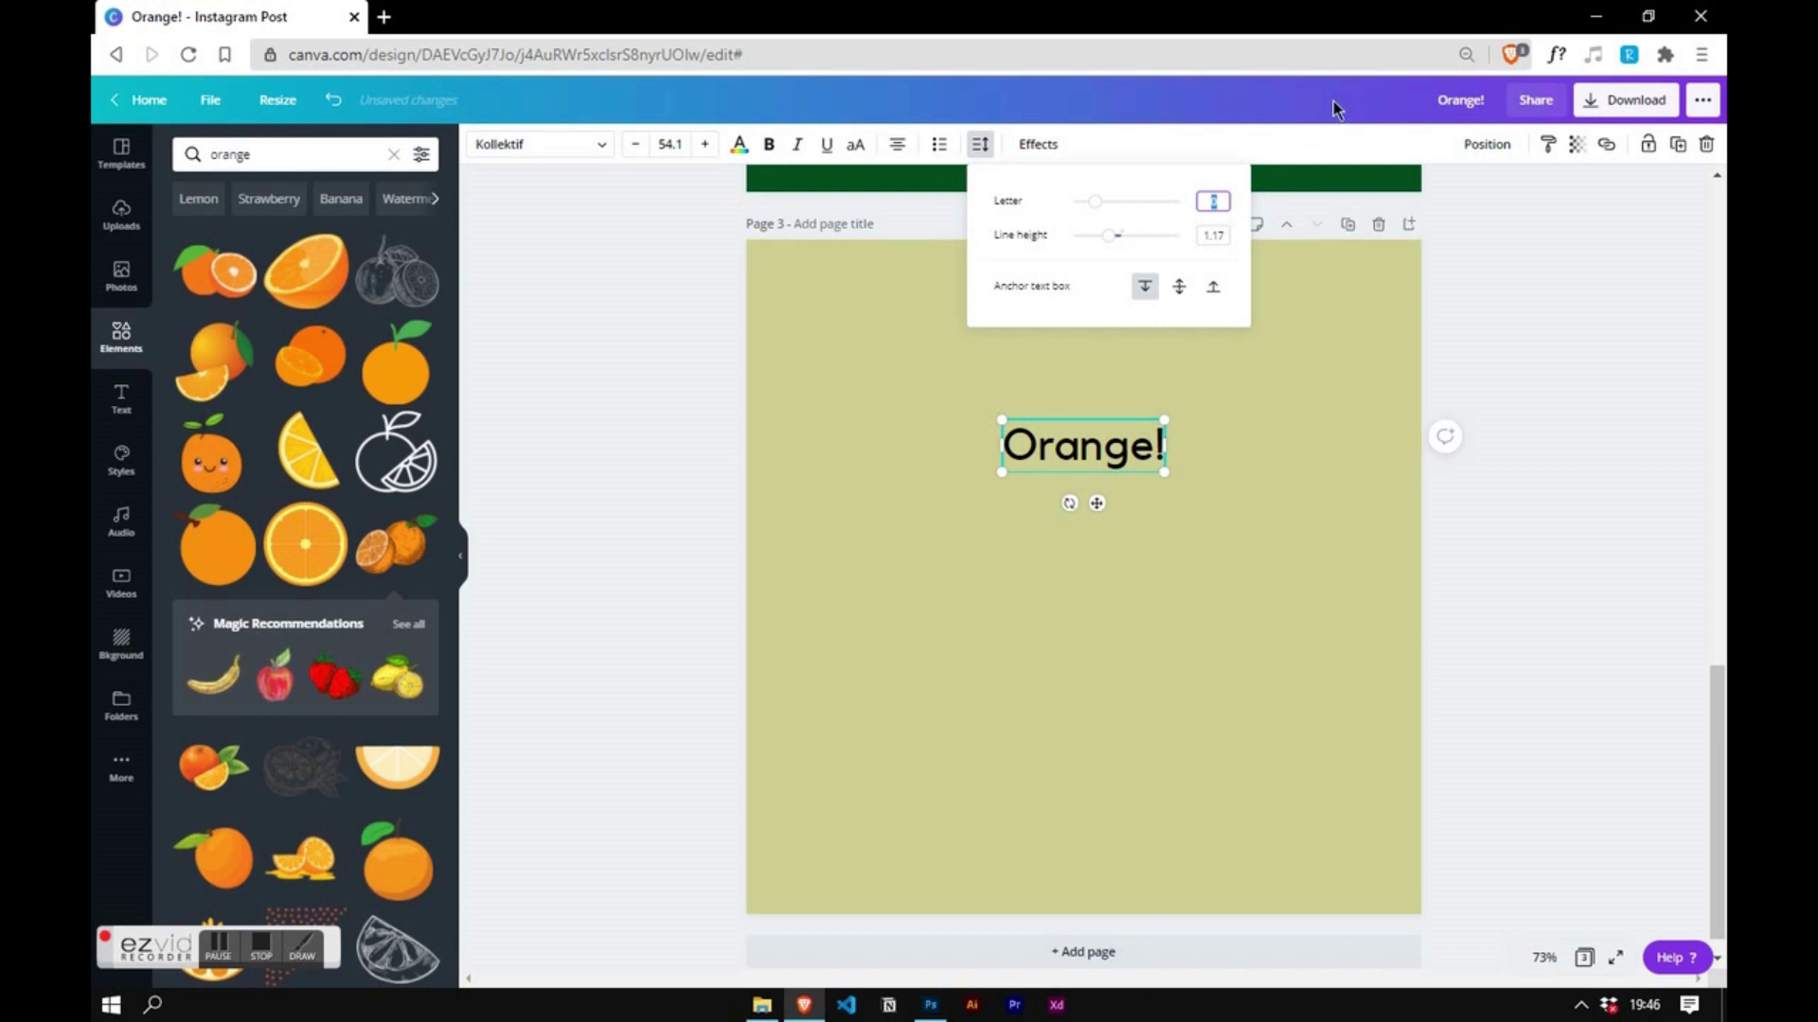
text(-25)
key(Return)
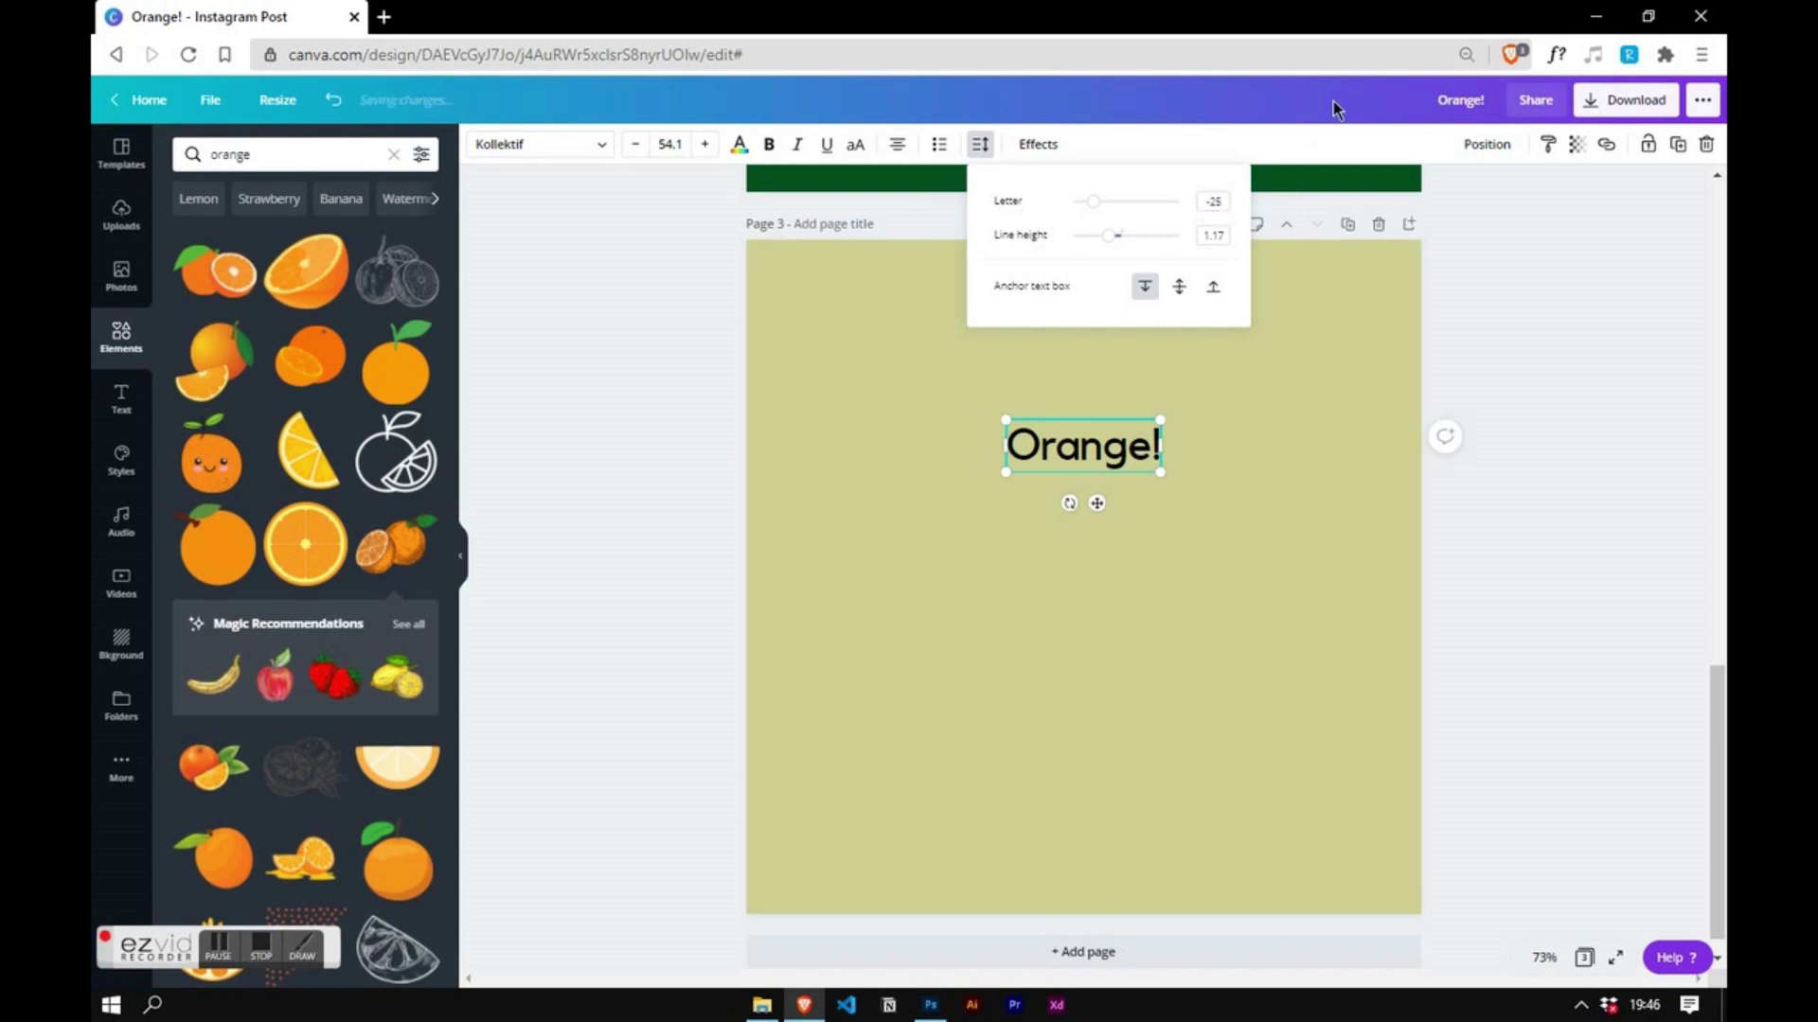
- Search the fonts for "mart" and apply Marttabuck to the "Orange!" text
click(590, 144)
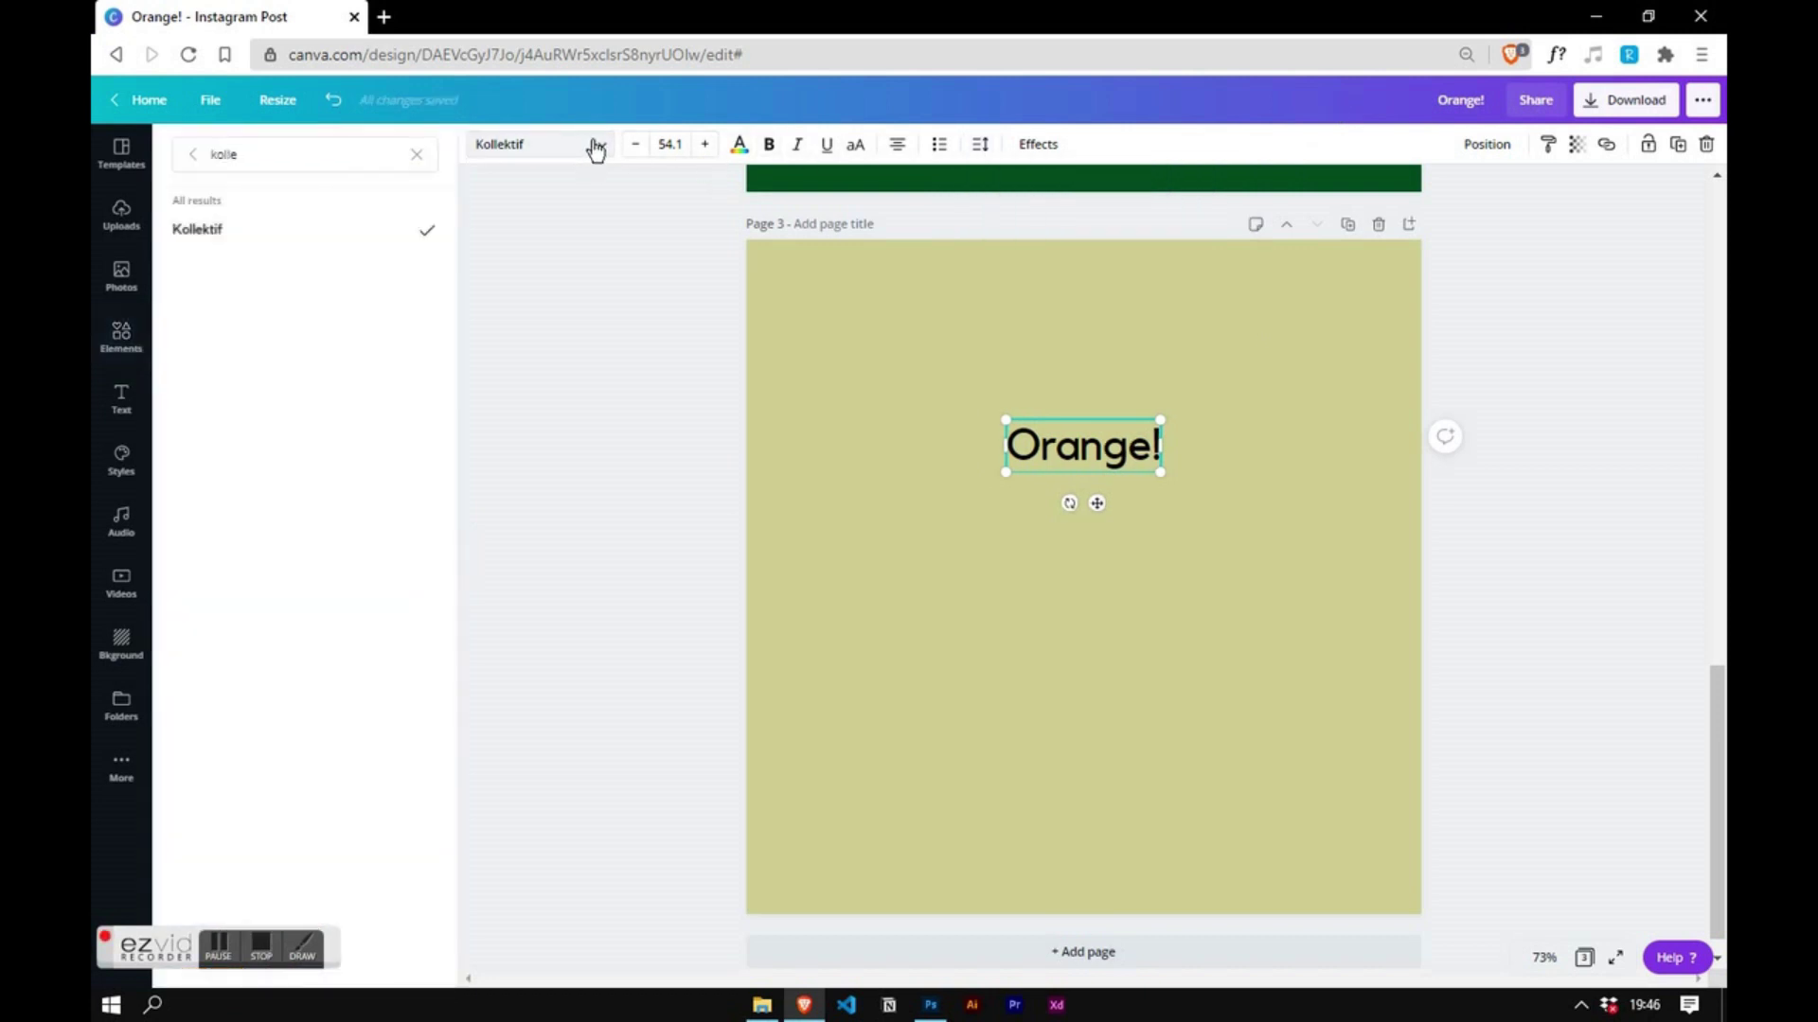
click(415, 155)
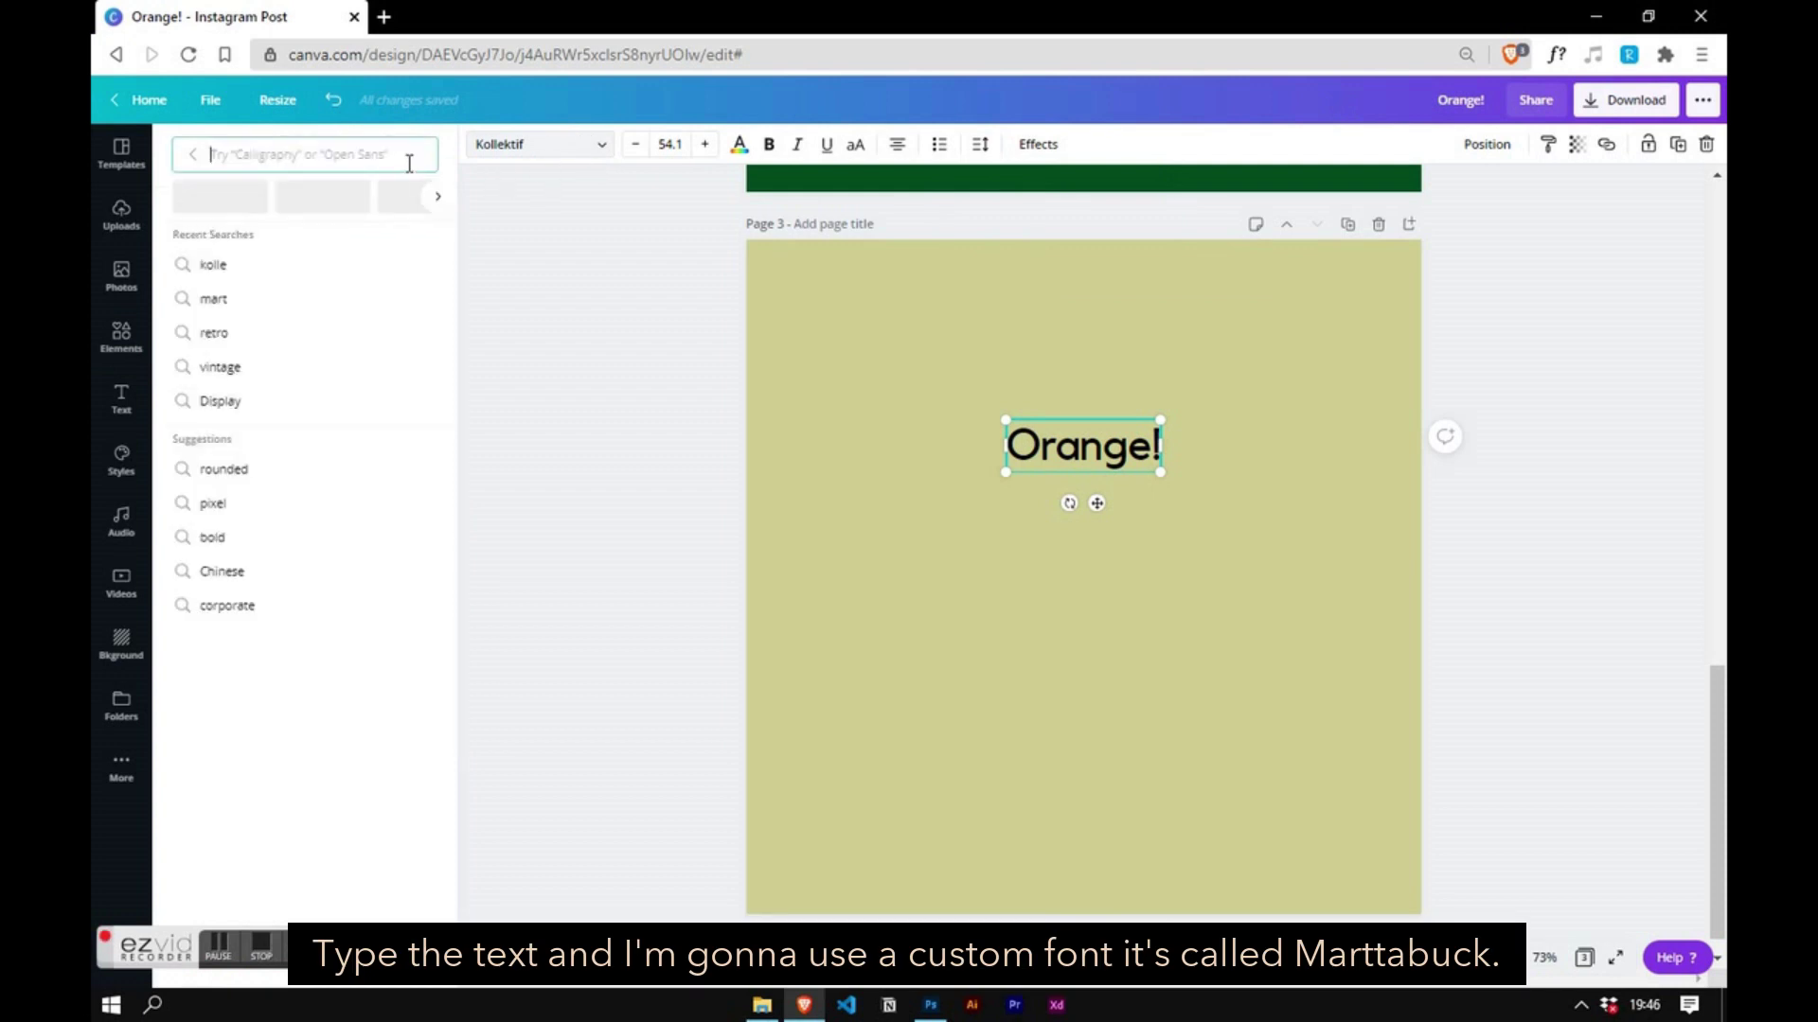
text(mart)
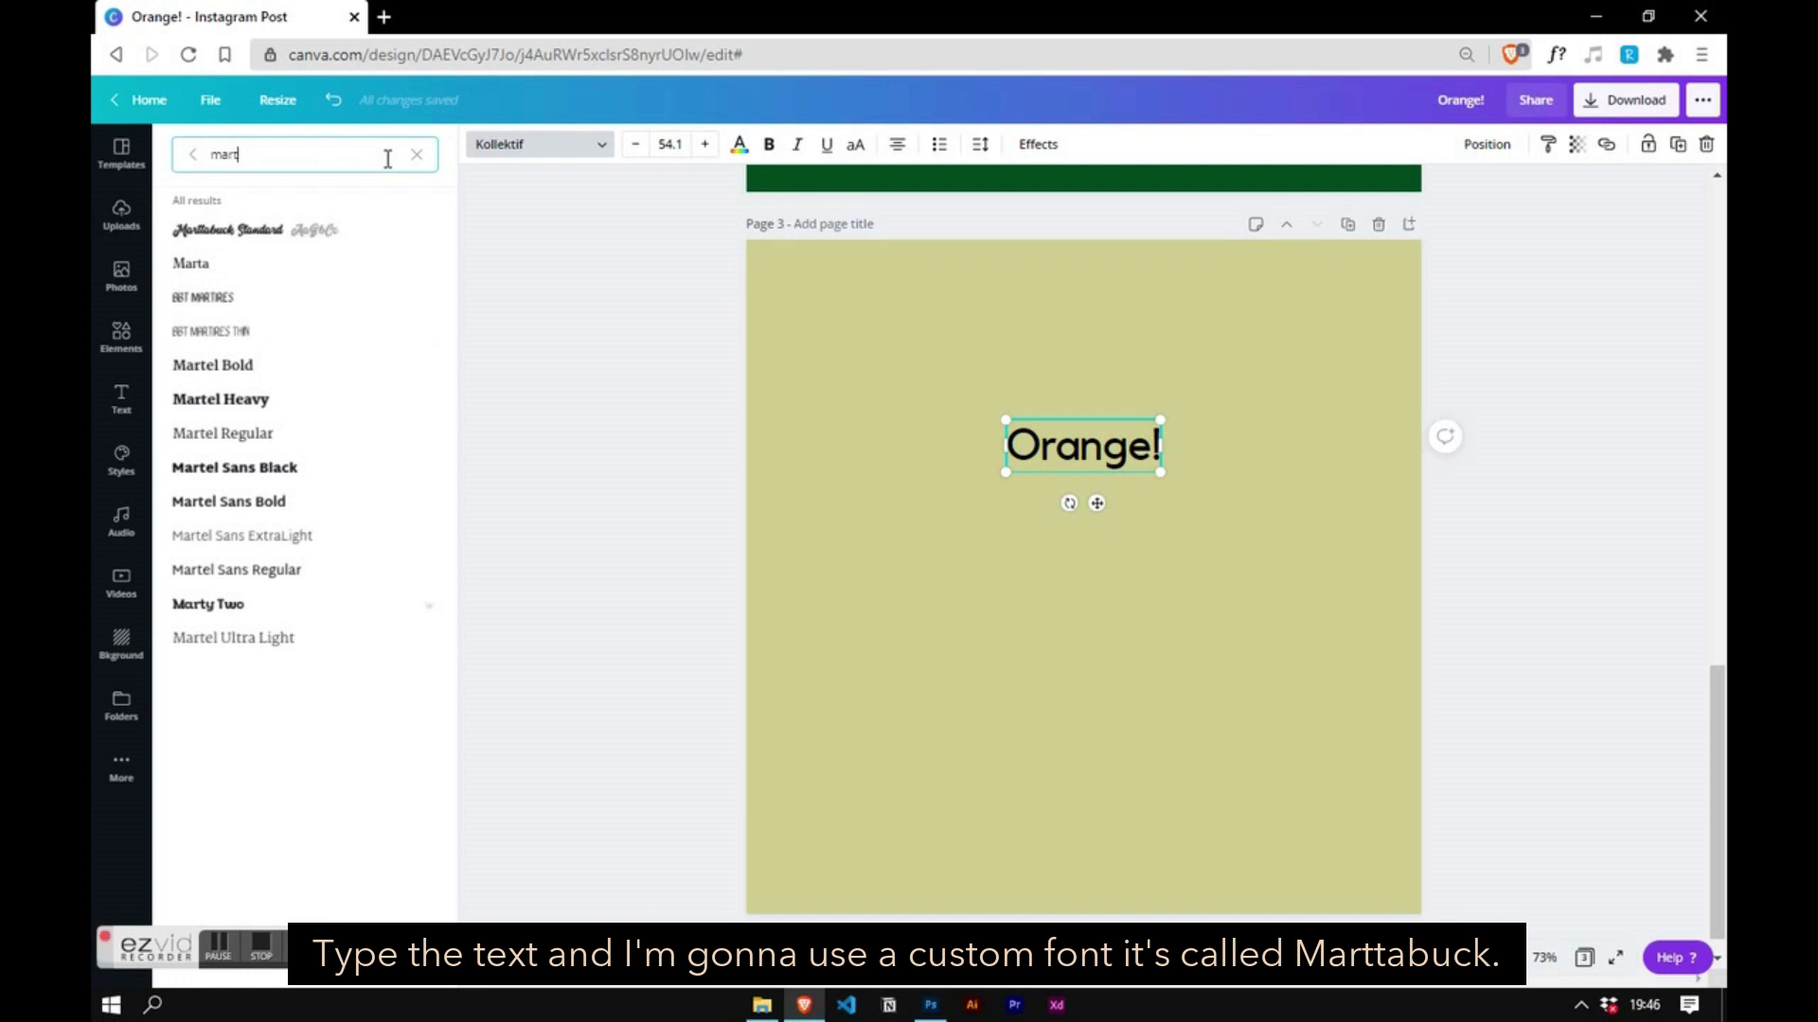
click(328, 231)
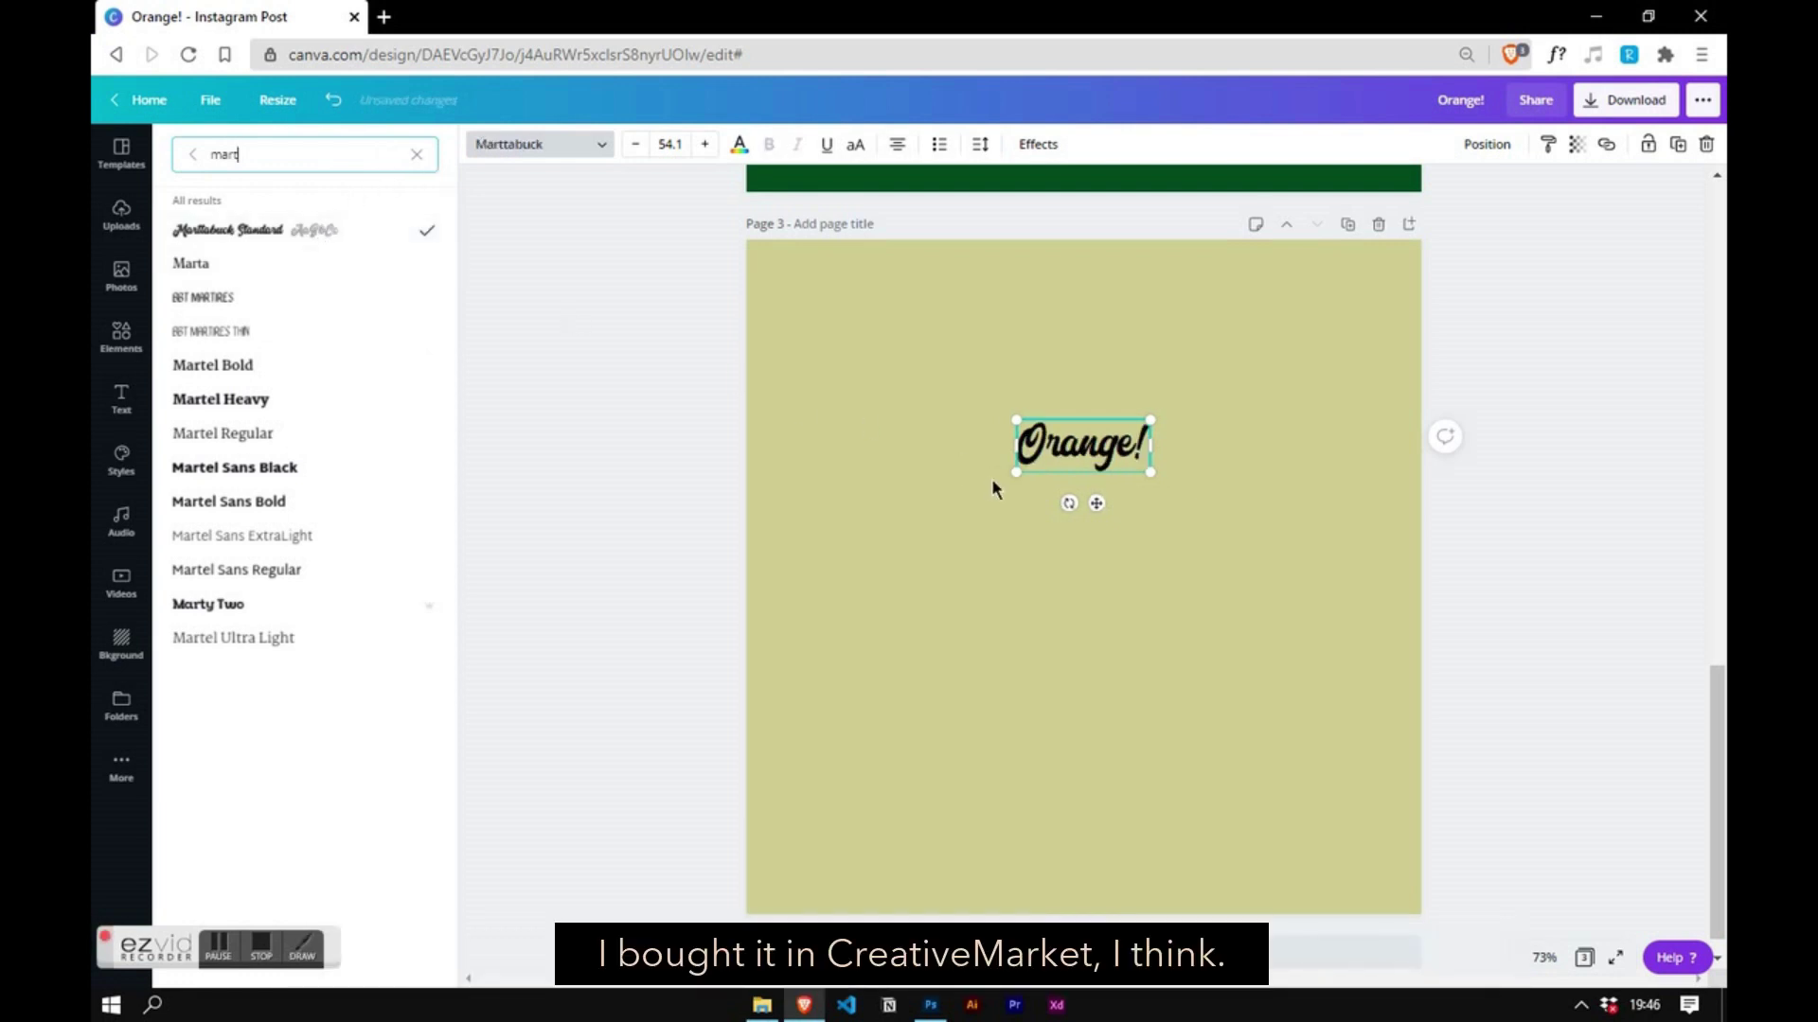
- Enlarge the "Orange!" text to size 208 and centre it in the upper part of the page
drag(1020, 474, 829, 655)
drag(1001, 535, 1062, 451)
drag(884, 496, 763, 599)
drag(1042, 436, 1085, 416)
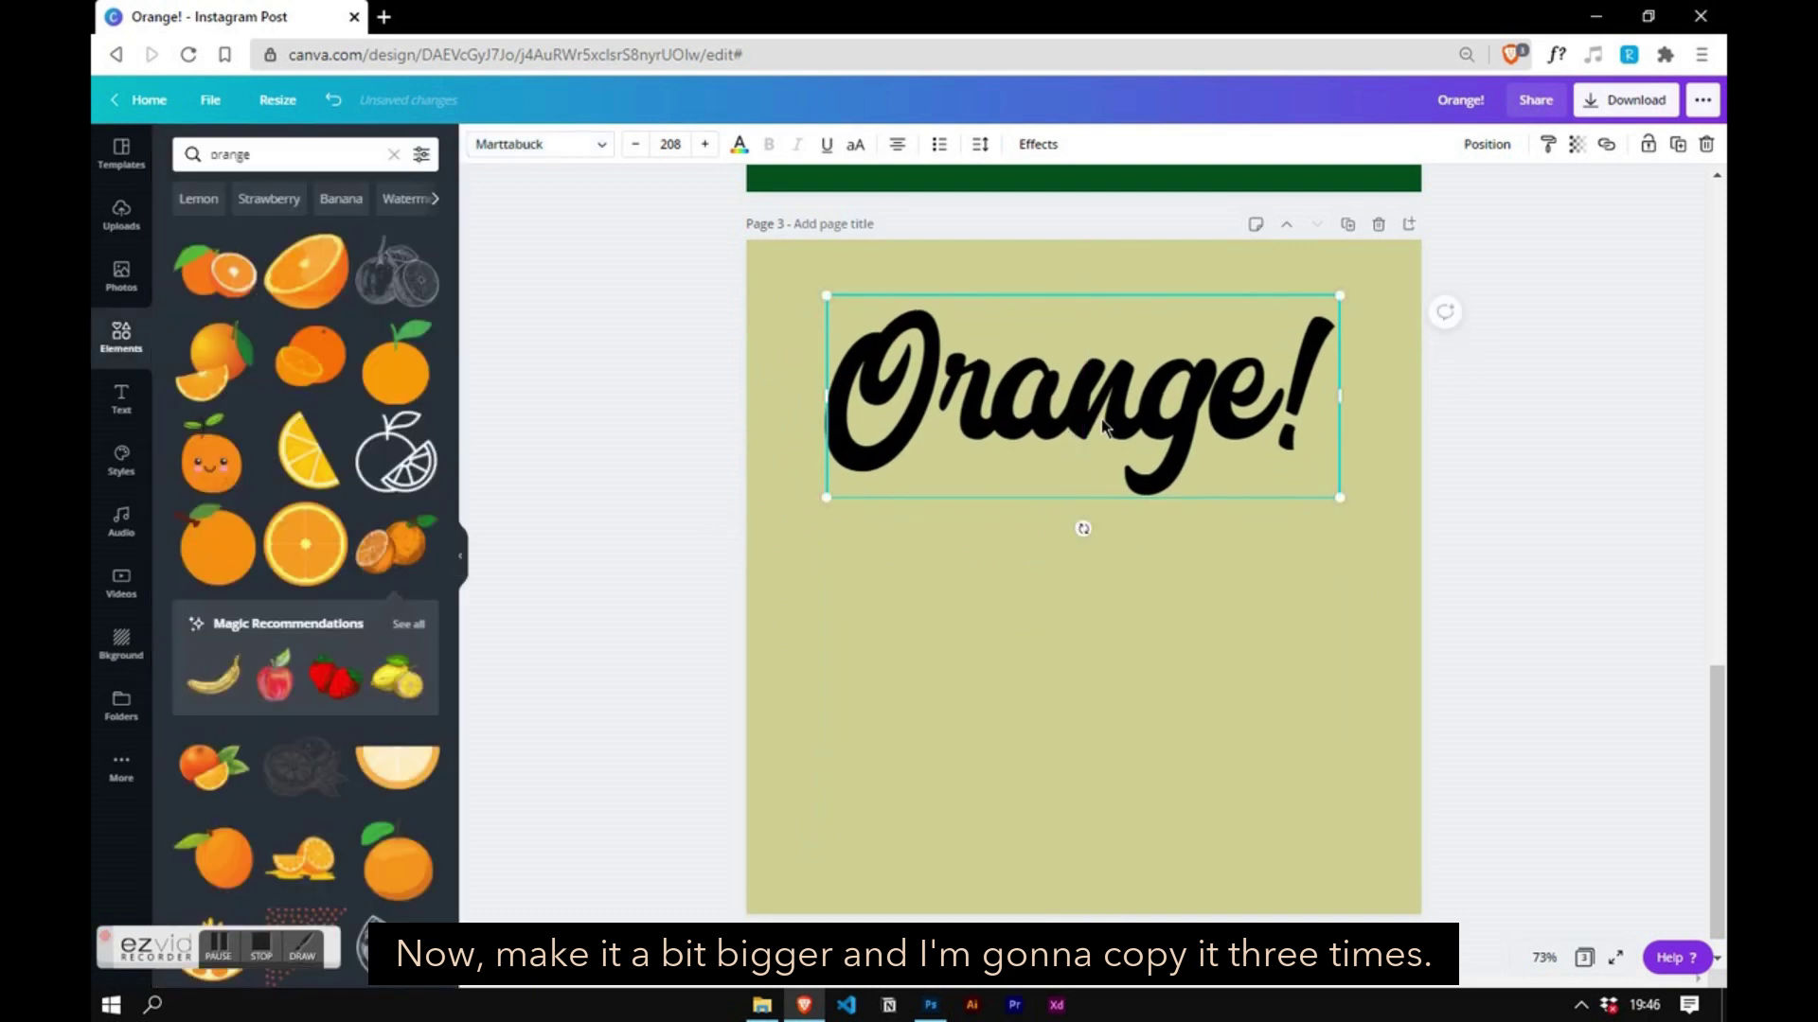
- Duplicate the "Orange!" text twice and arrange the three copies in a vertical stack down the page
key(ctrl+d)
drag(1084, 428, 1070, 606)
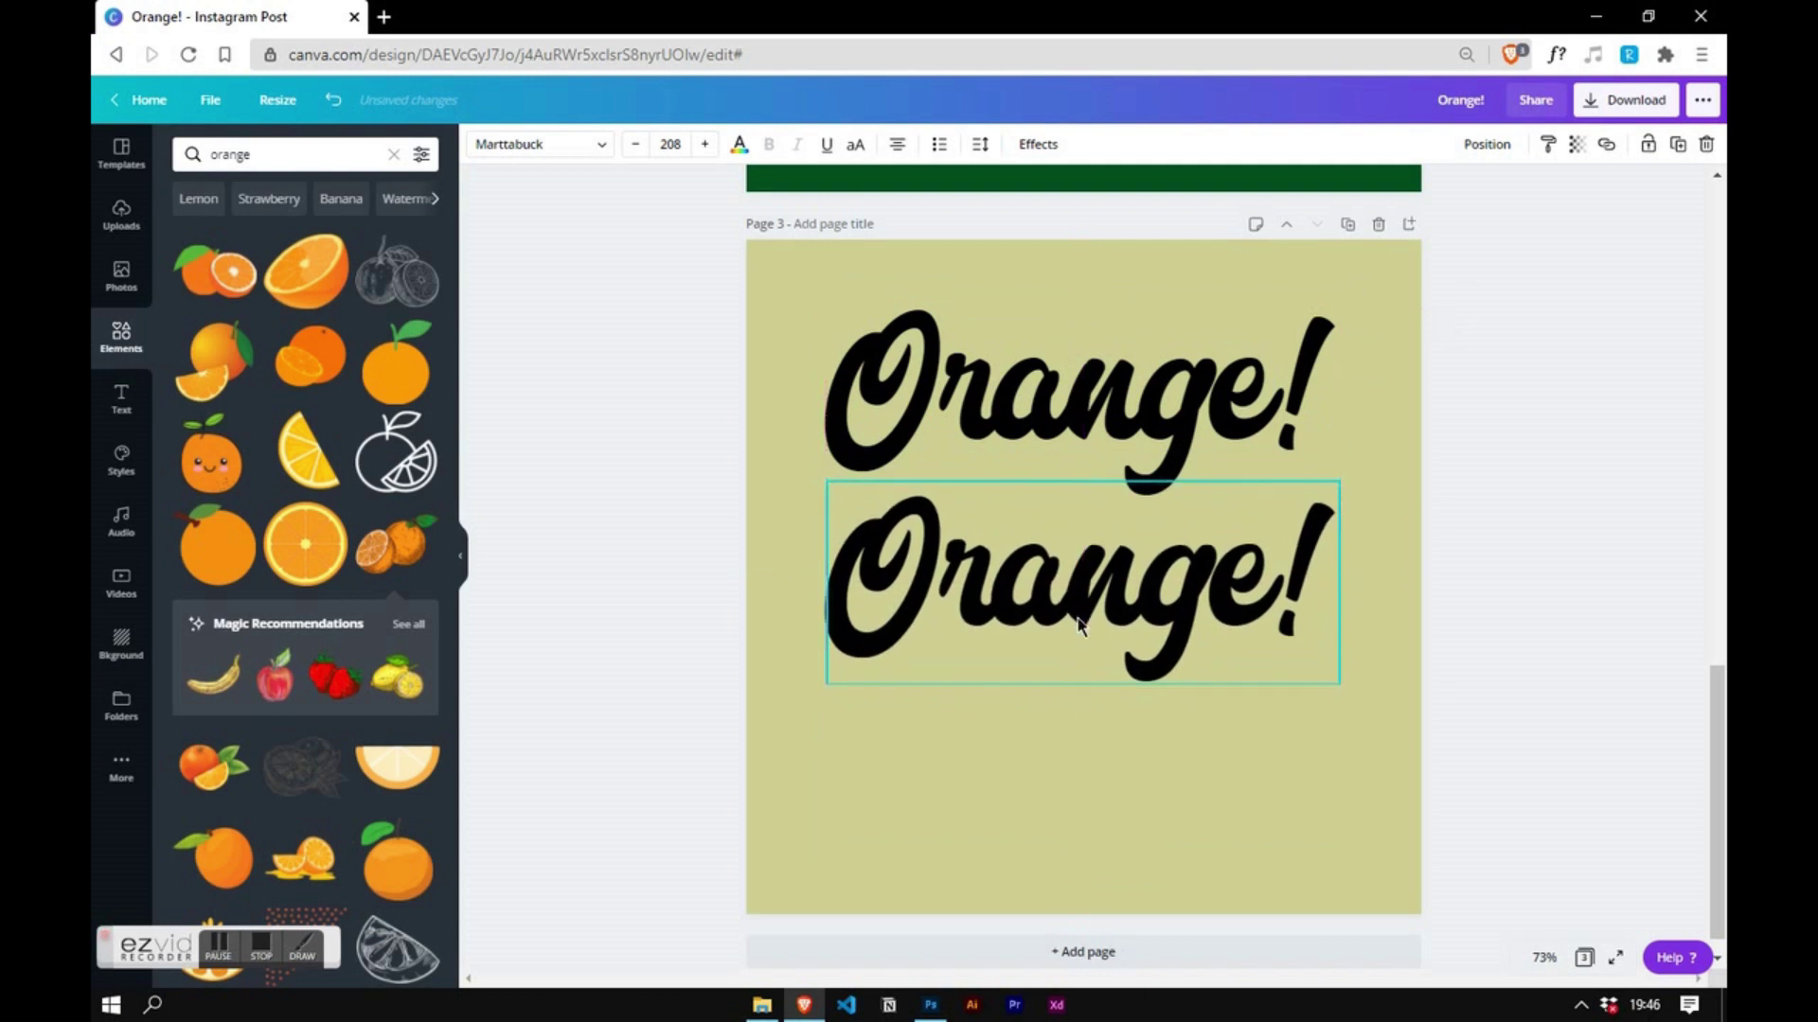
click(1117, 407)
key(ctrl+d)
drag(1117, 407, 1104, 775)
- Recolour the bottom "Orange!" copy with the burnt orange document colour
click(1164, 786)
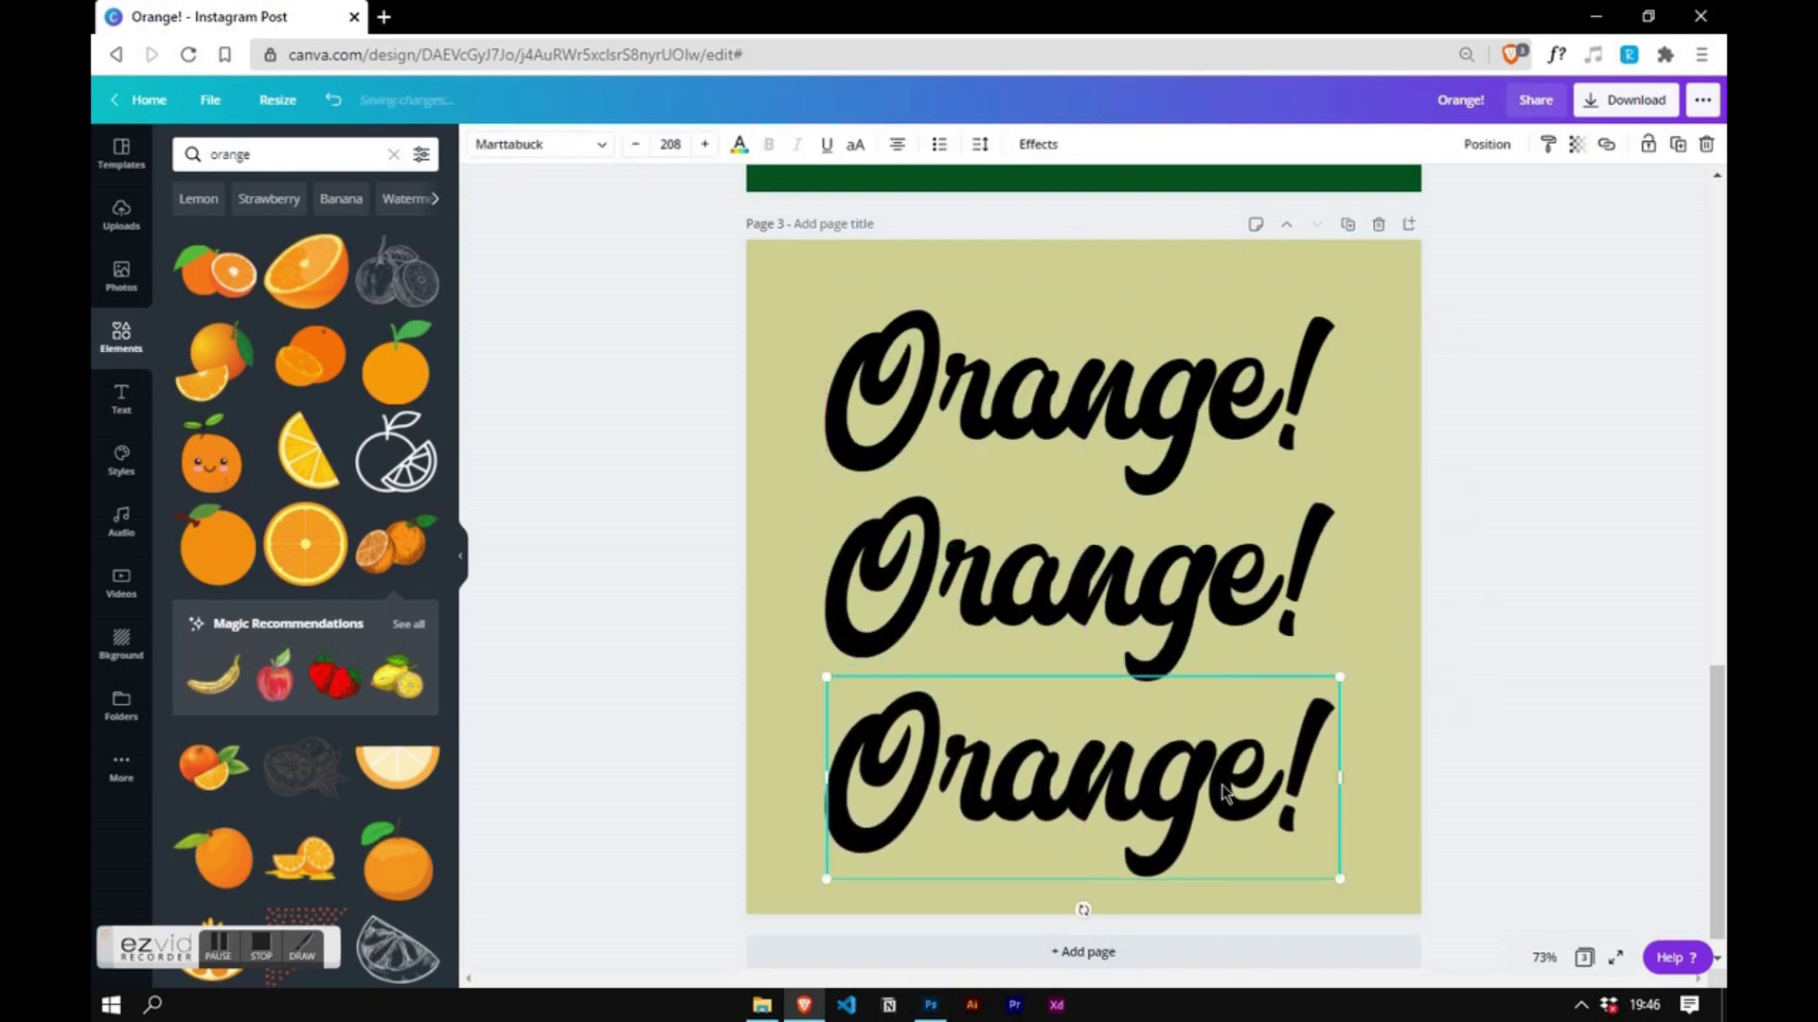
click(740, 146)
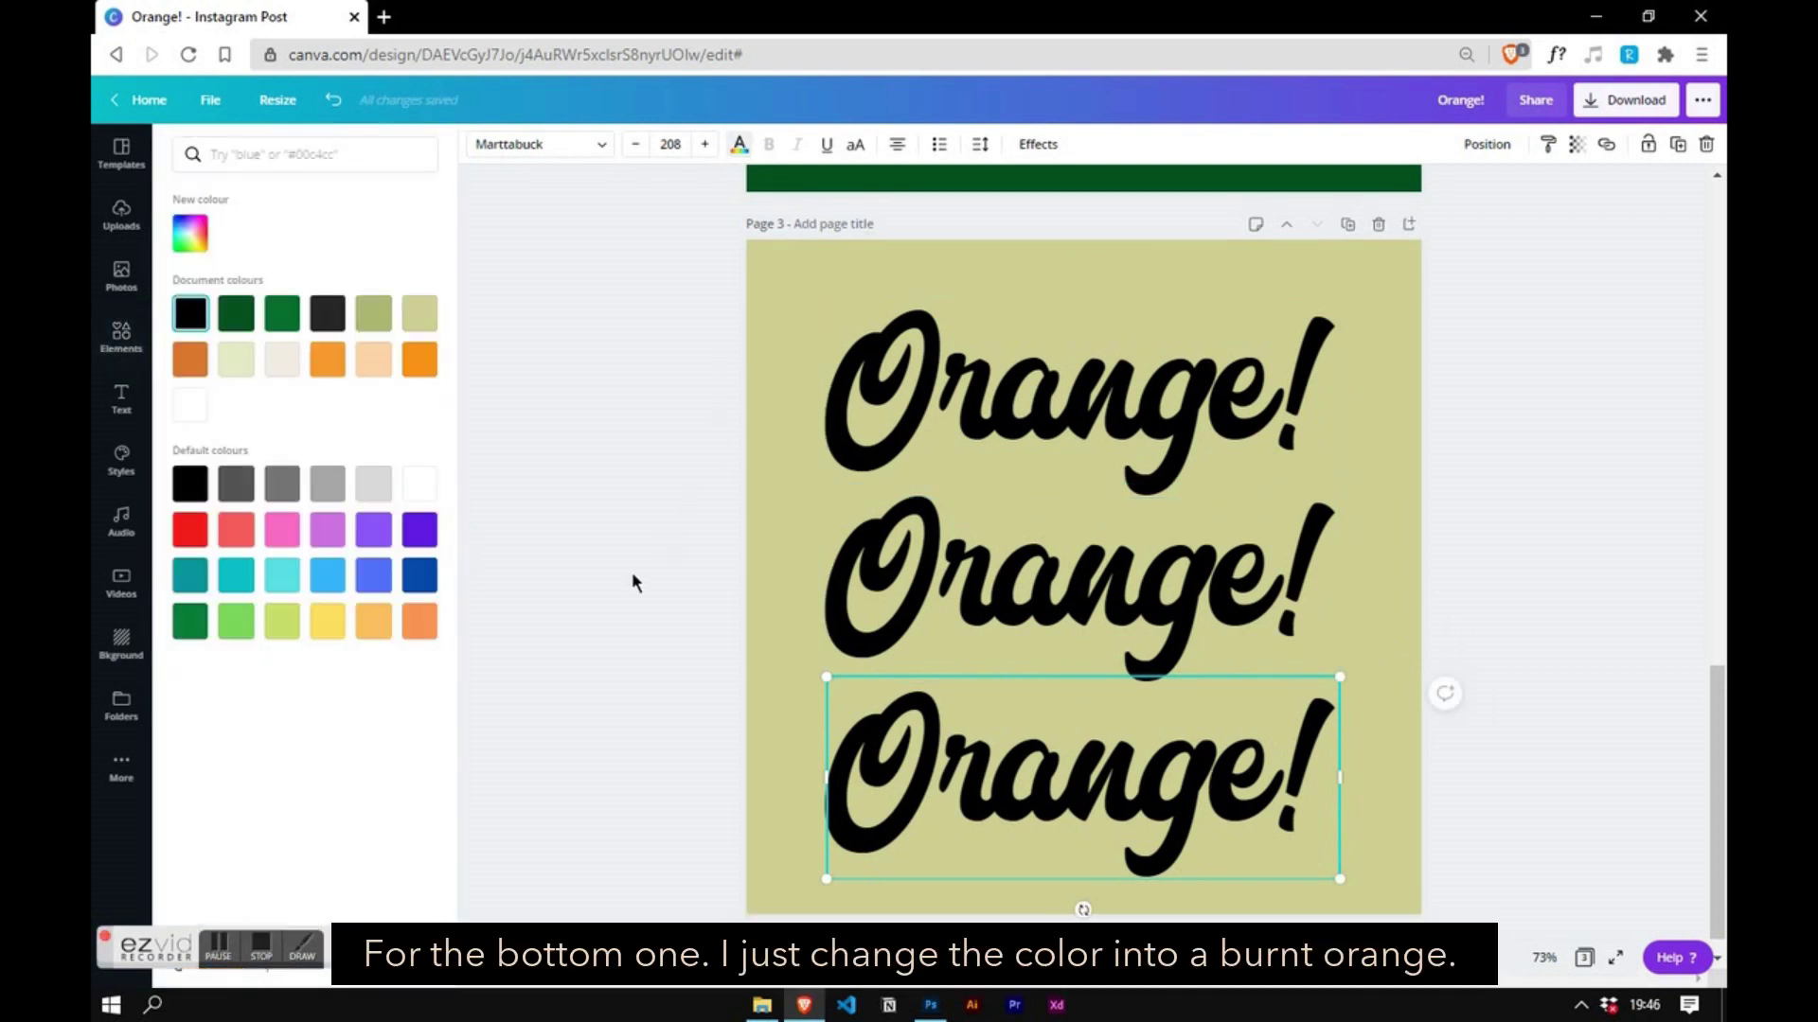
click(190, 360)
- Give the middle "Orange!" copy a Hollow effect with thickness 100 and colour it white
click(905, 572)
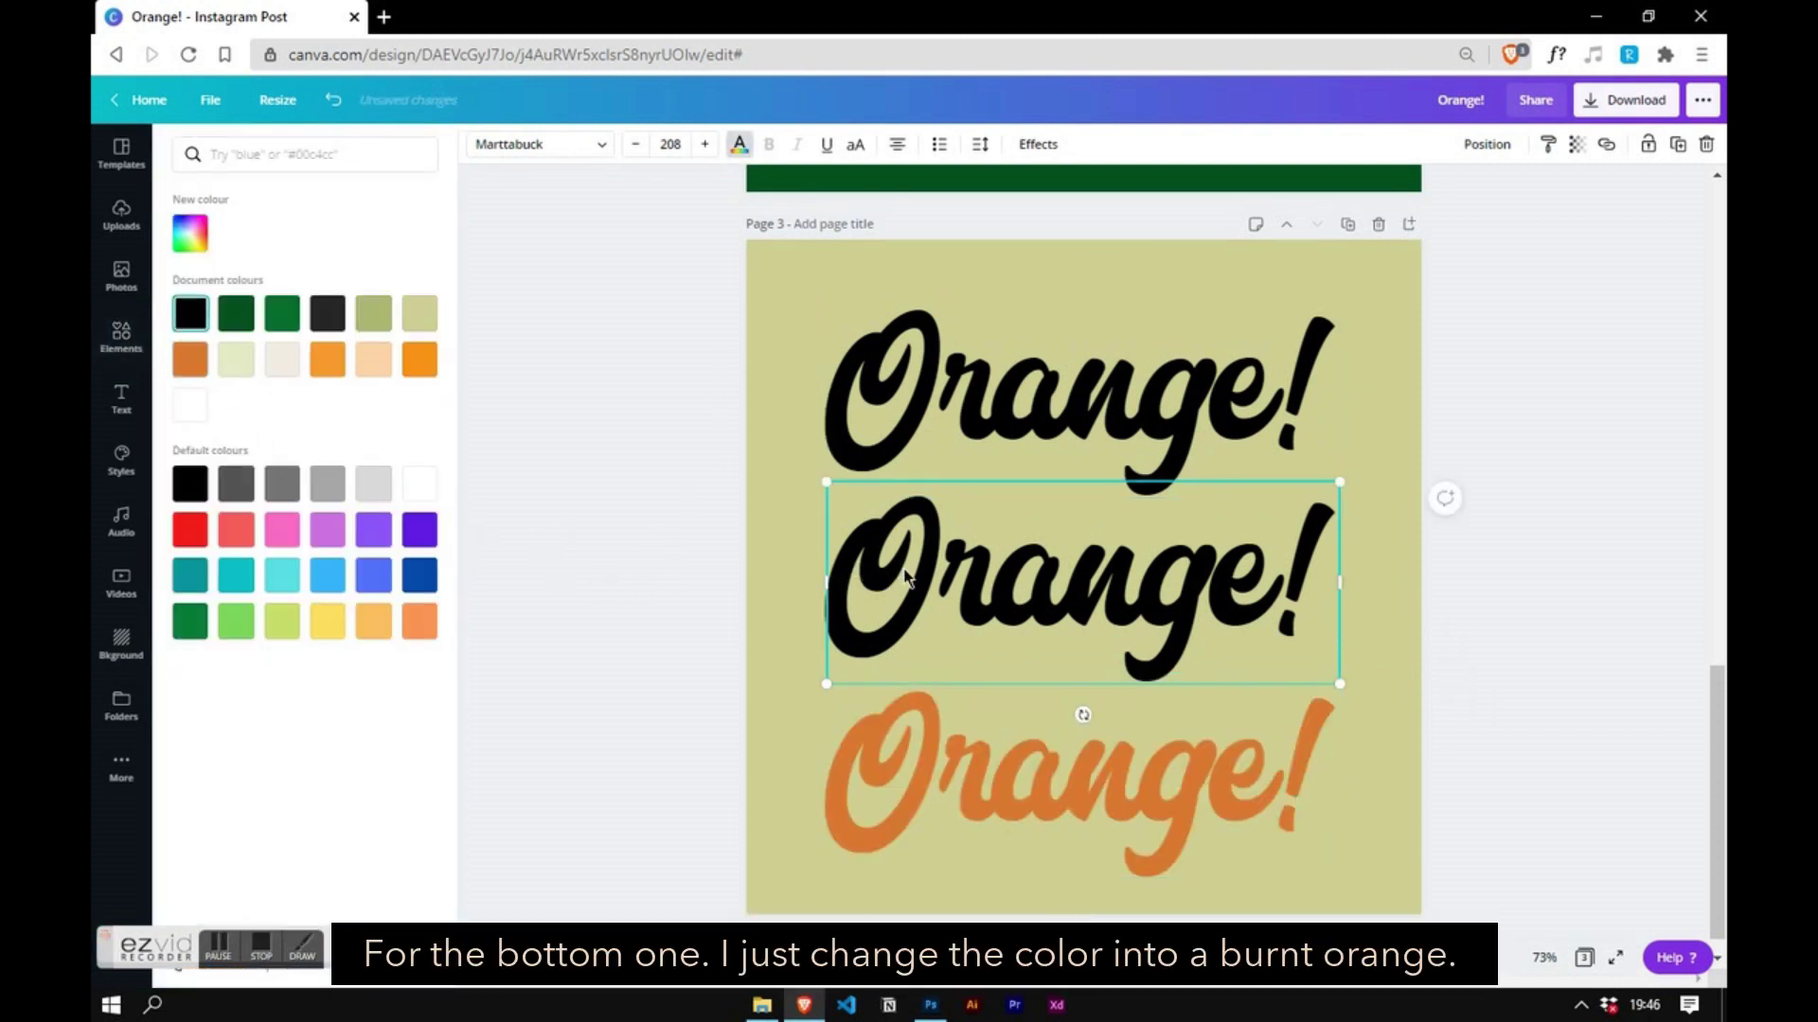
click(1038, 145)
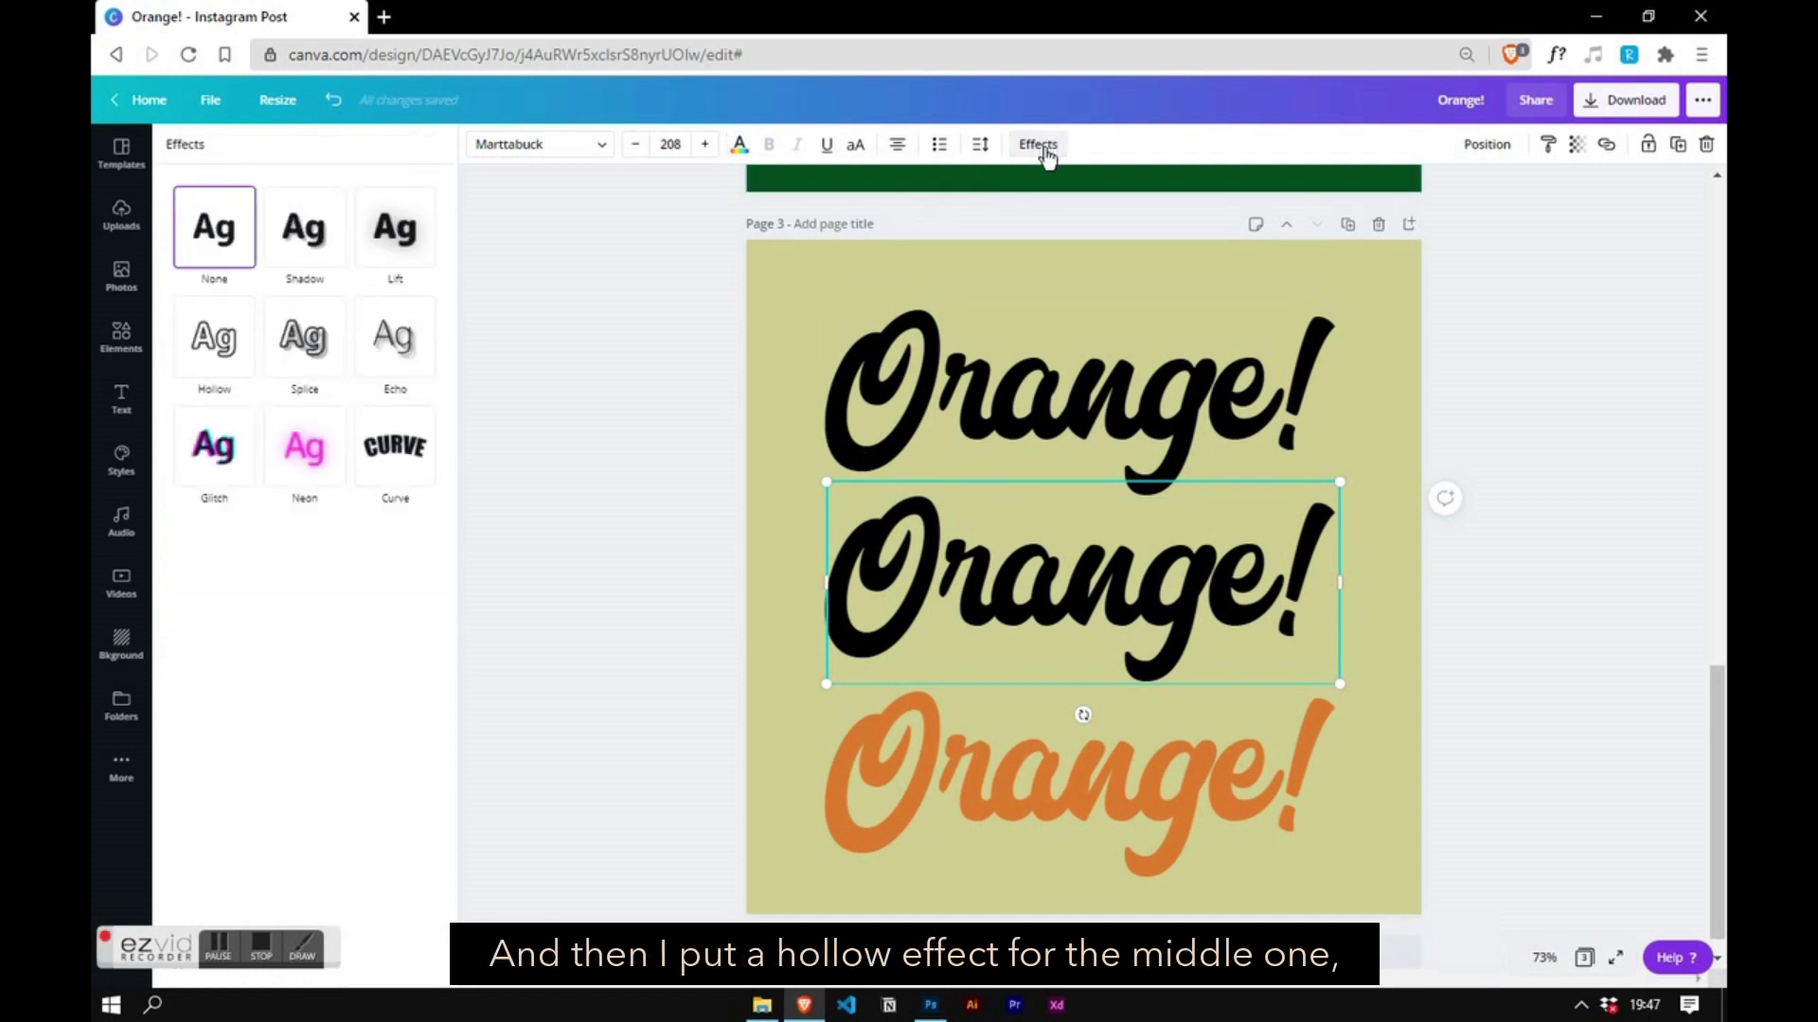
click(212, 352)
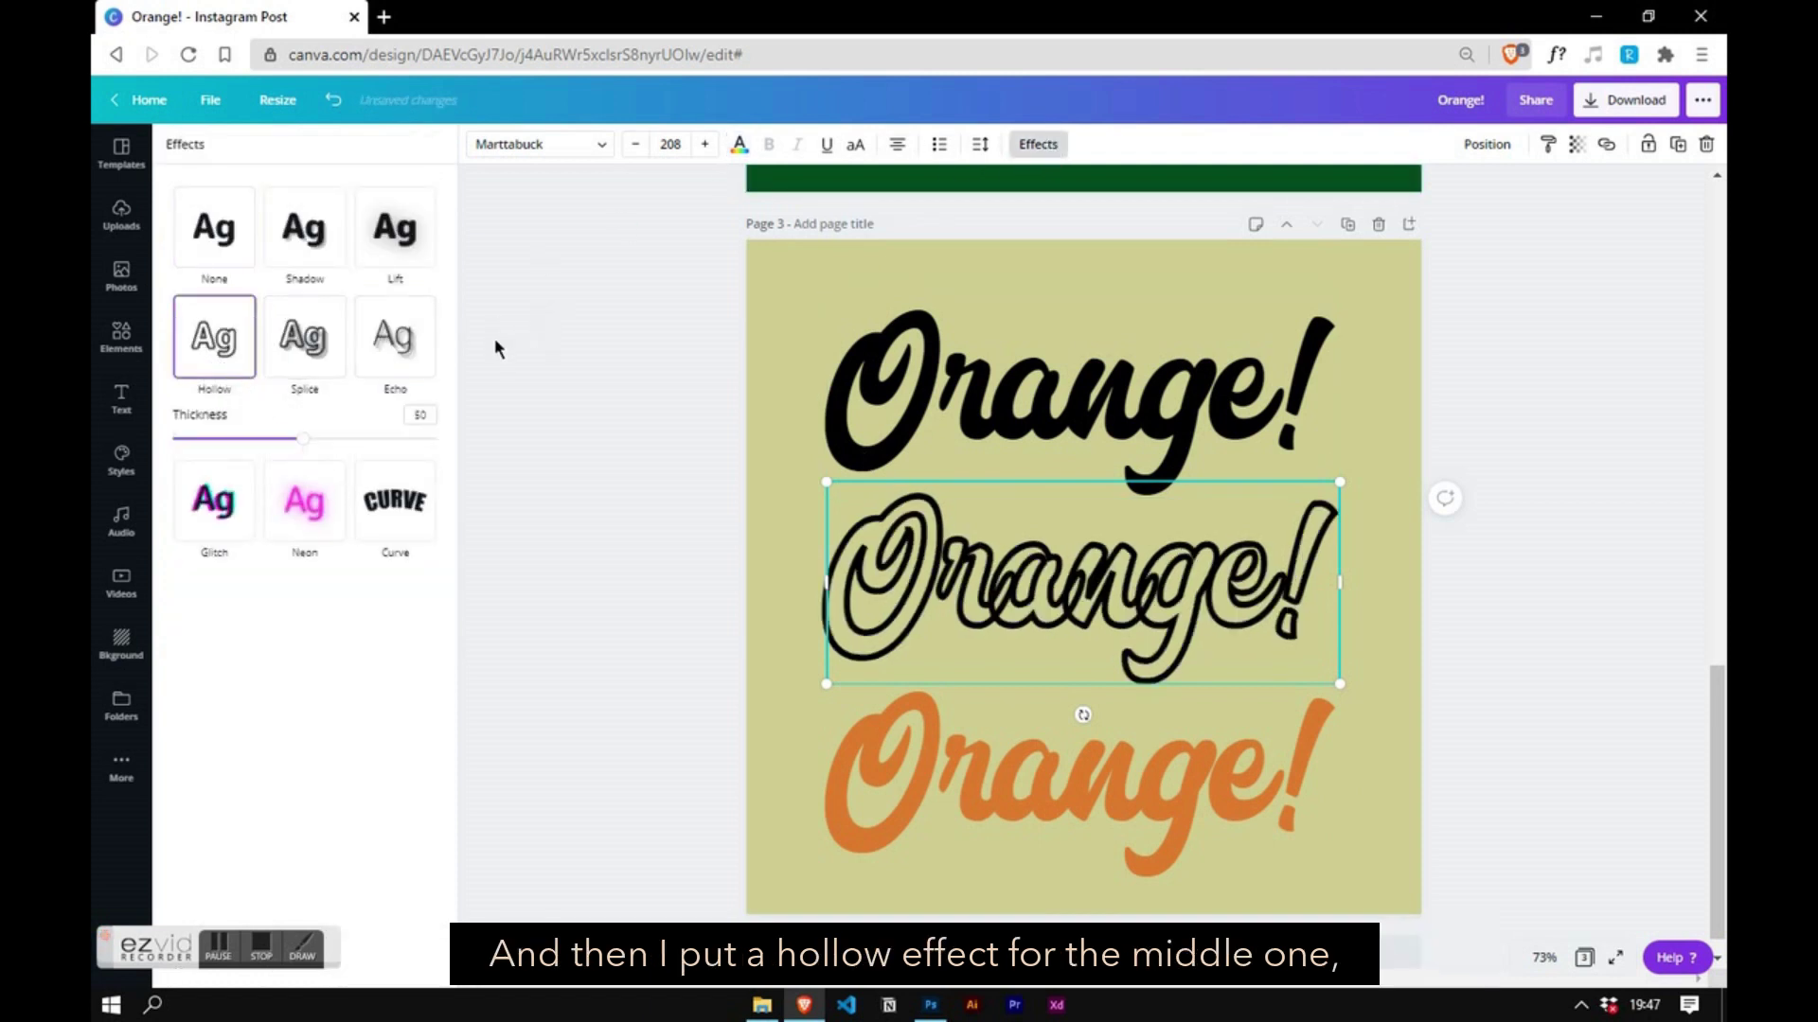
drag(303, 438, 438, 438)
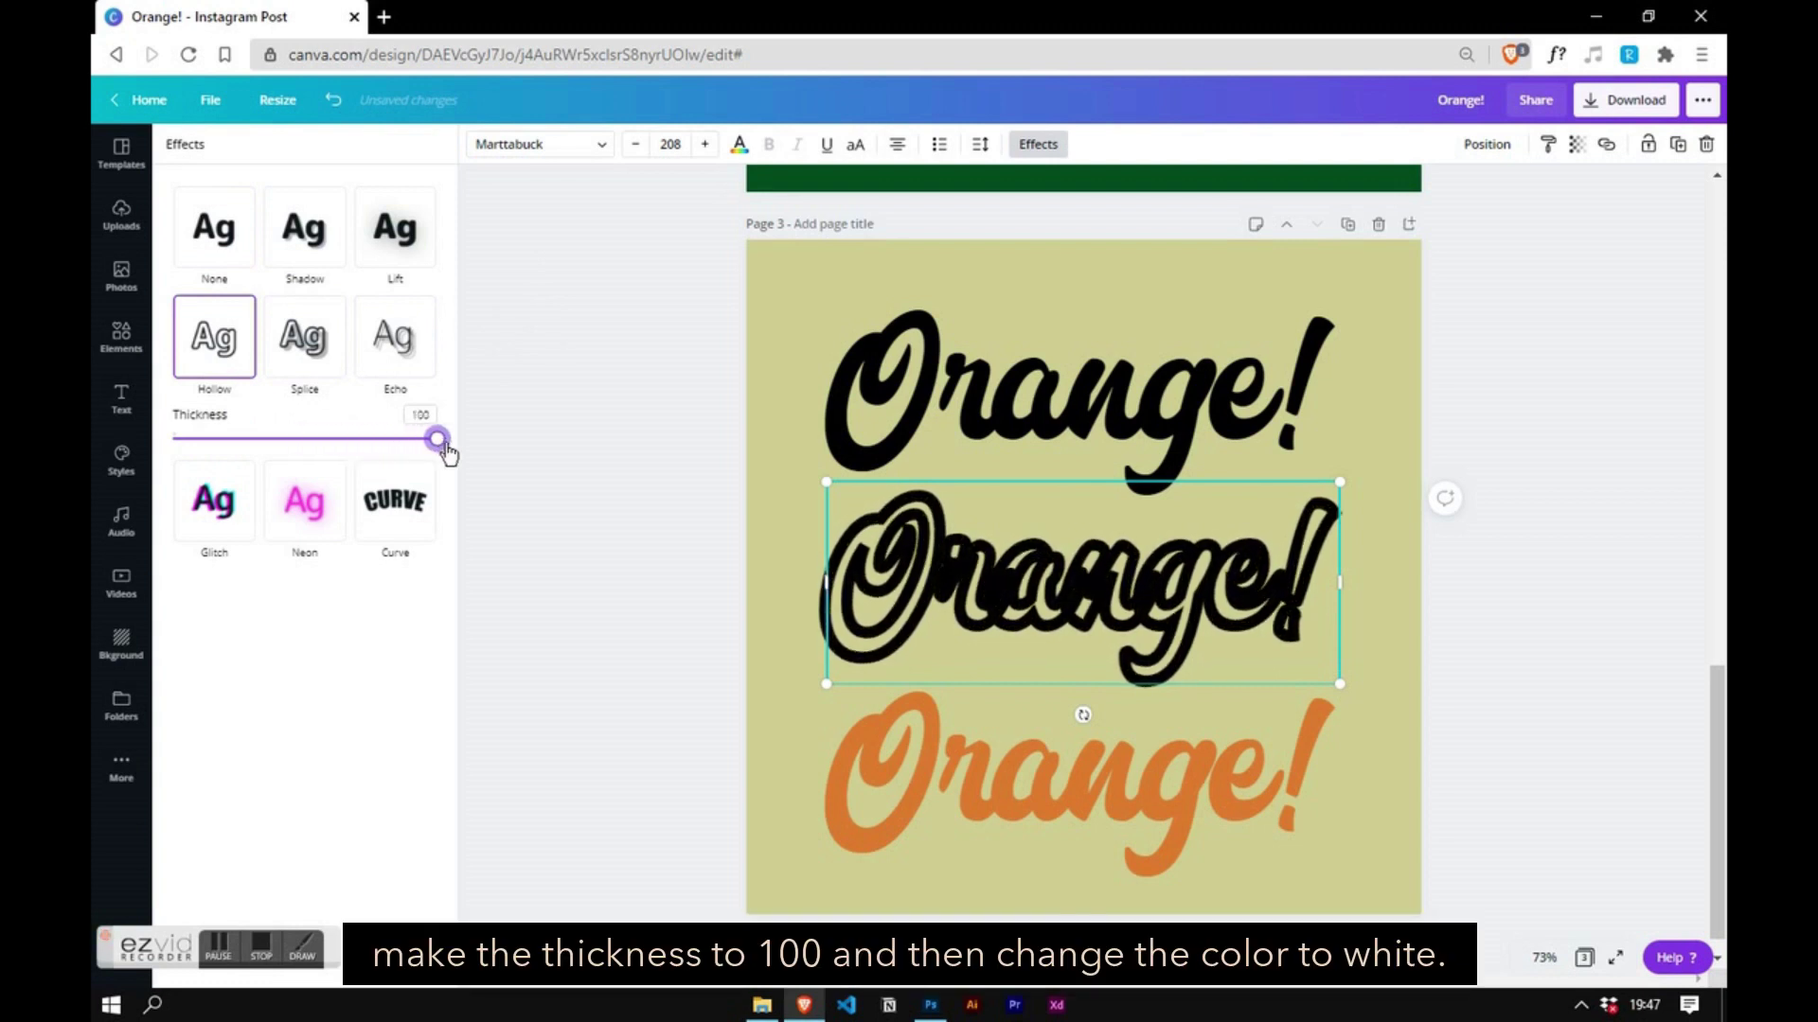
click(740, 145)
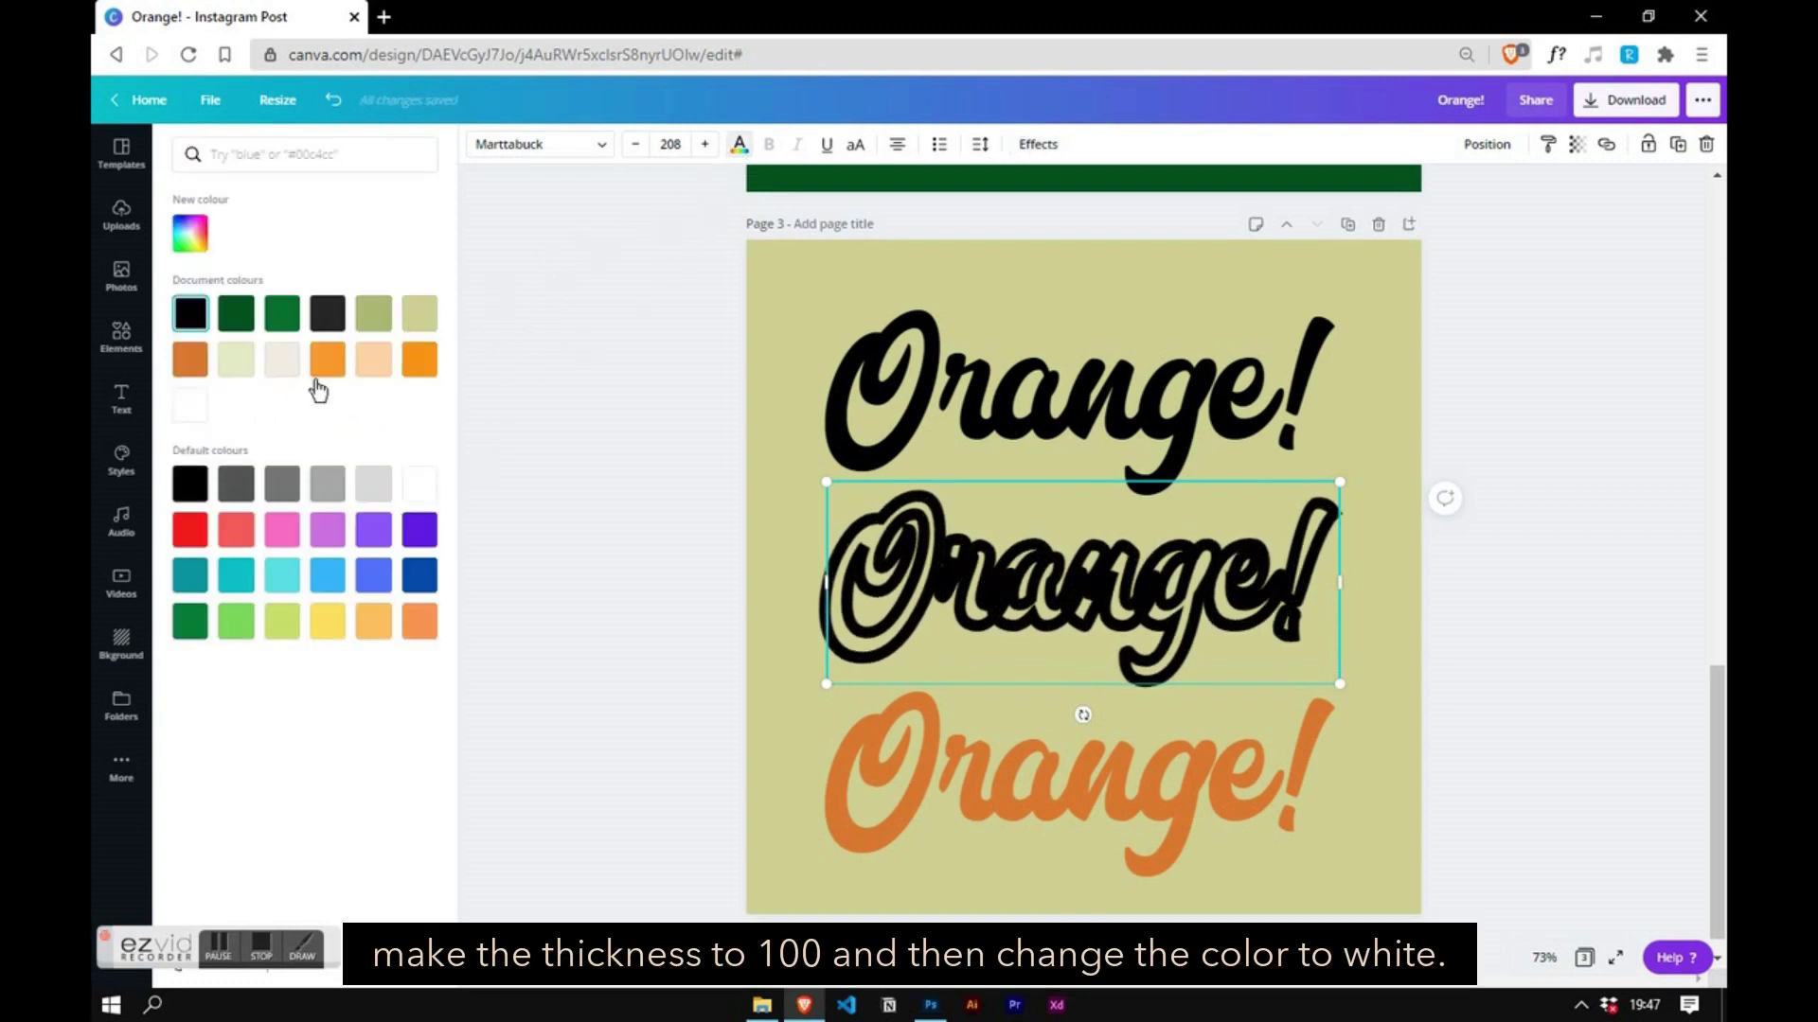
click(411, 487)
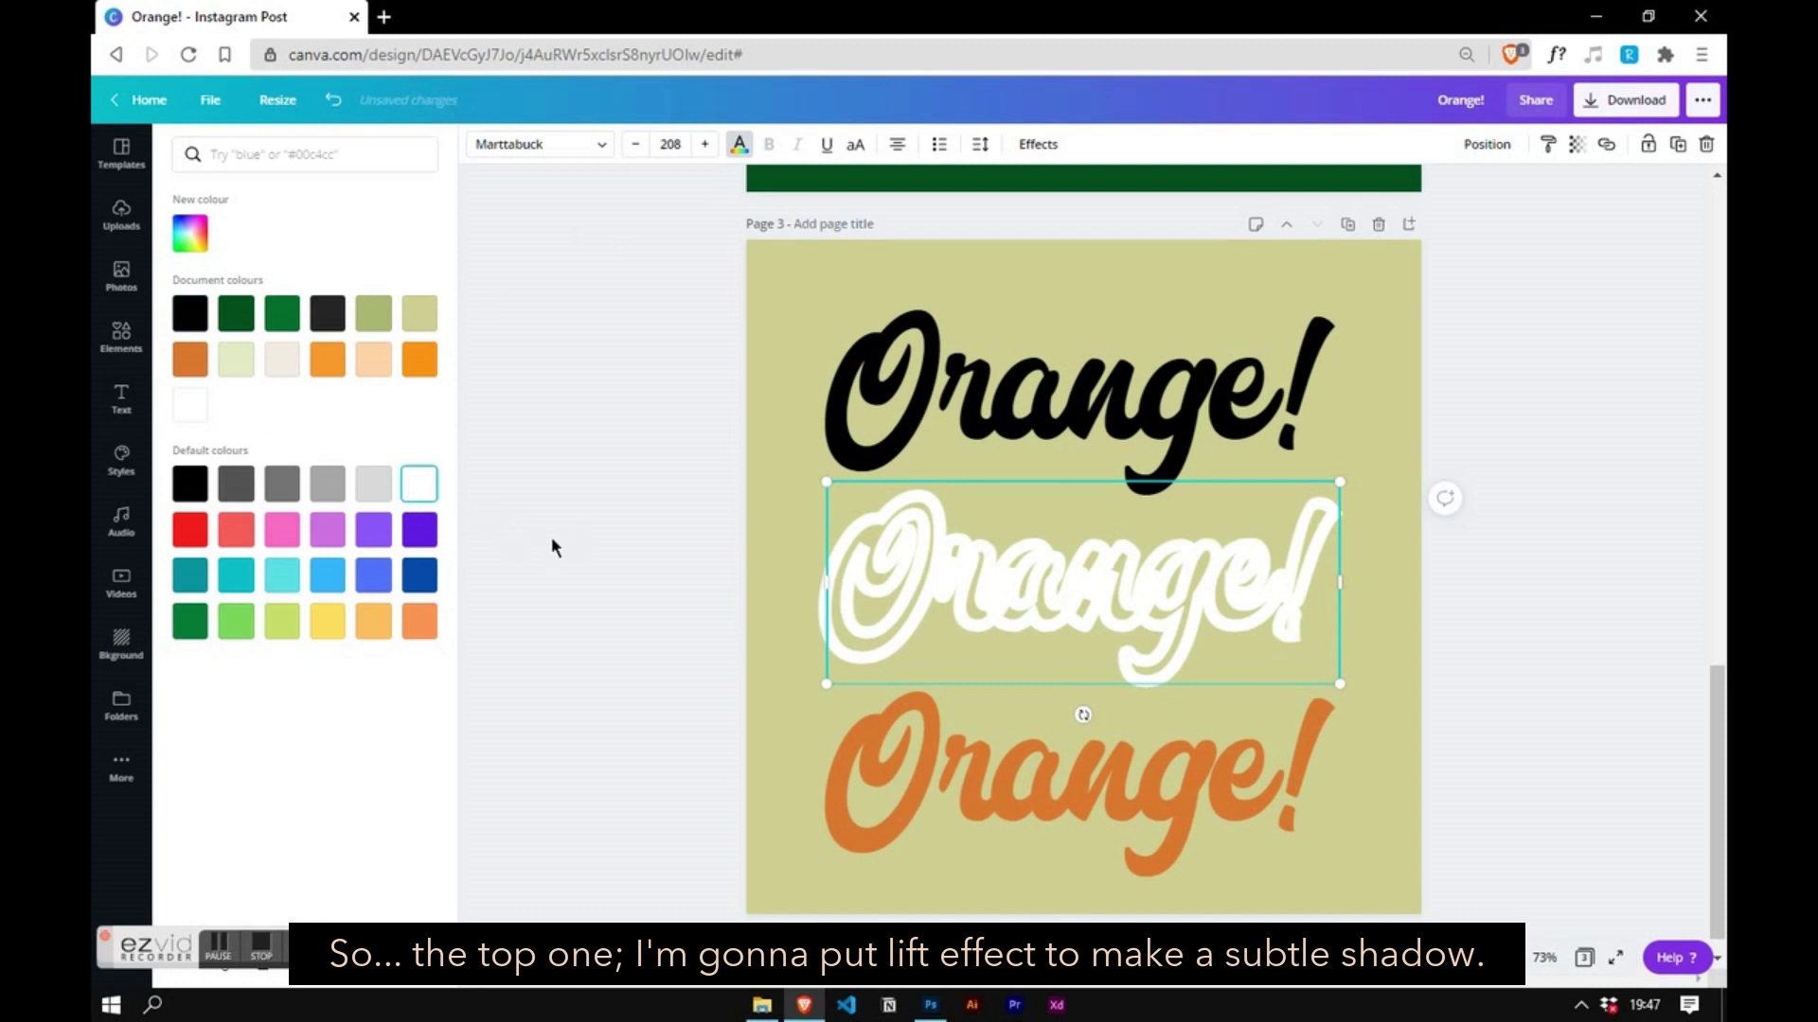
- Apply the Lift effect to the top black "Orange!" text and raise its intensity
click(919, 369)
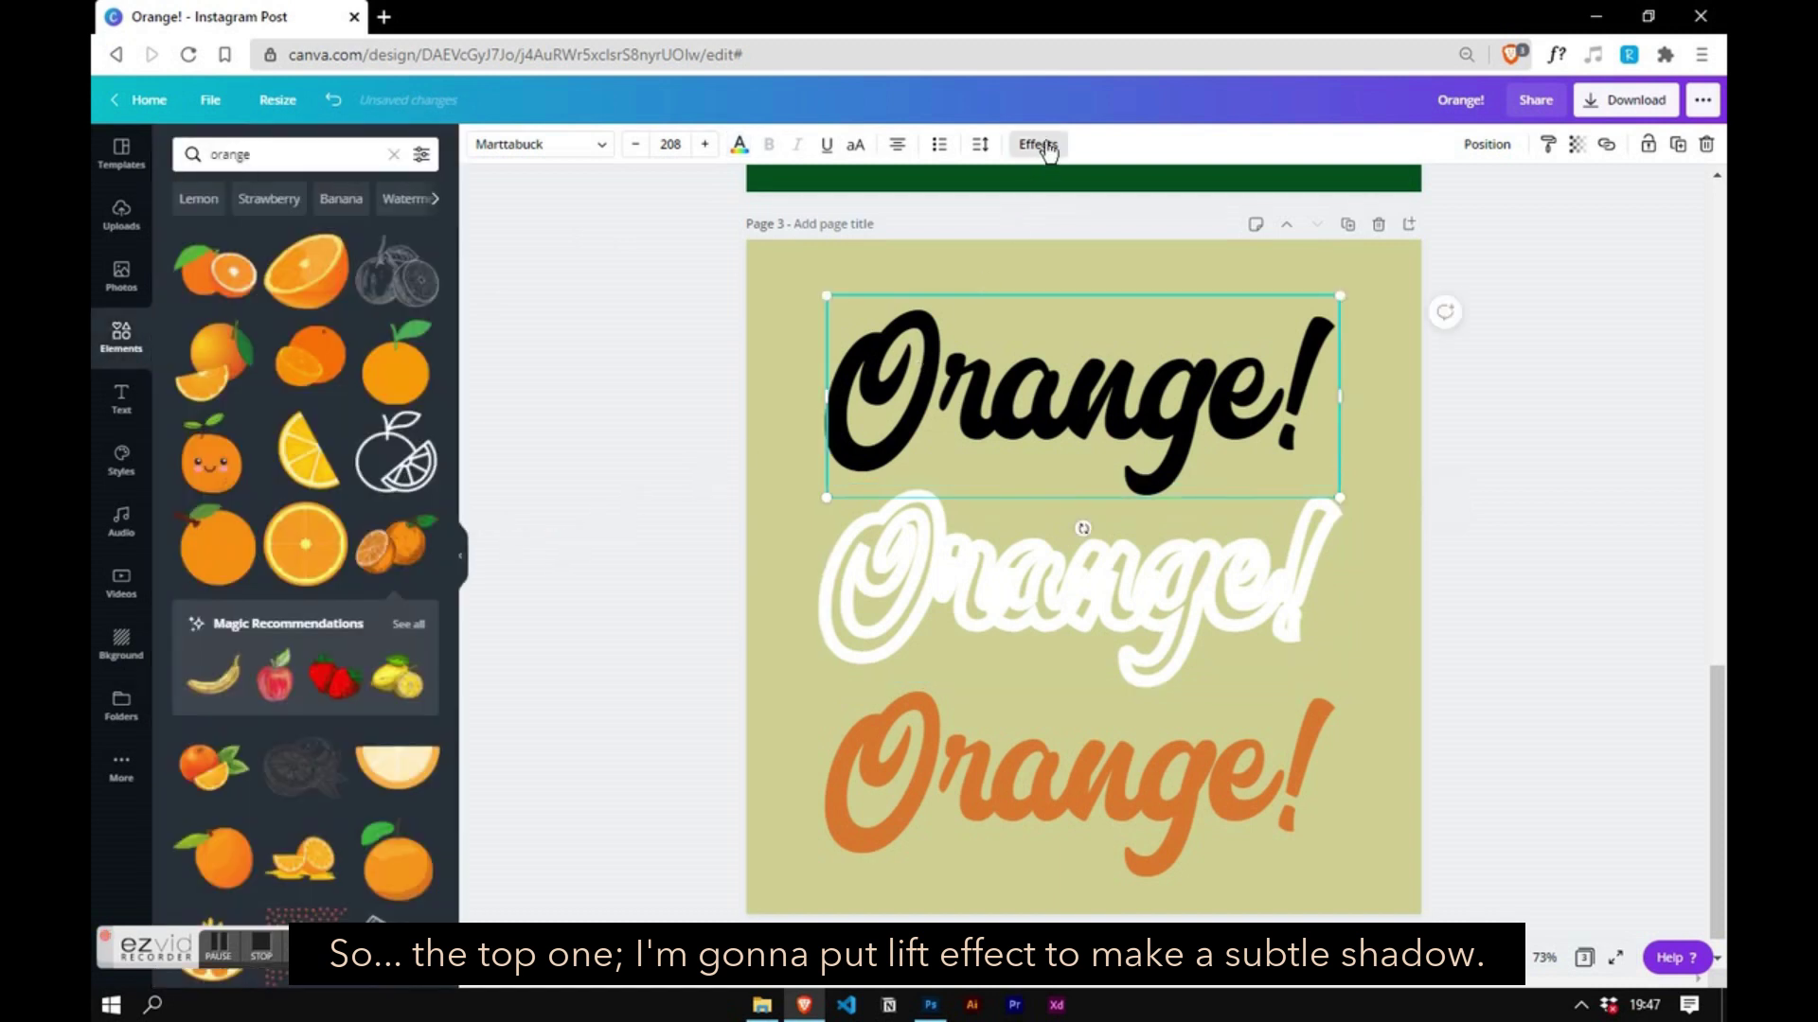
click(1043, 154)
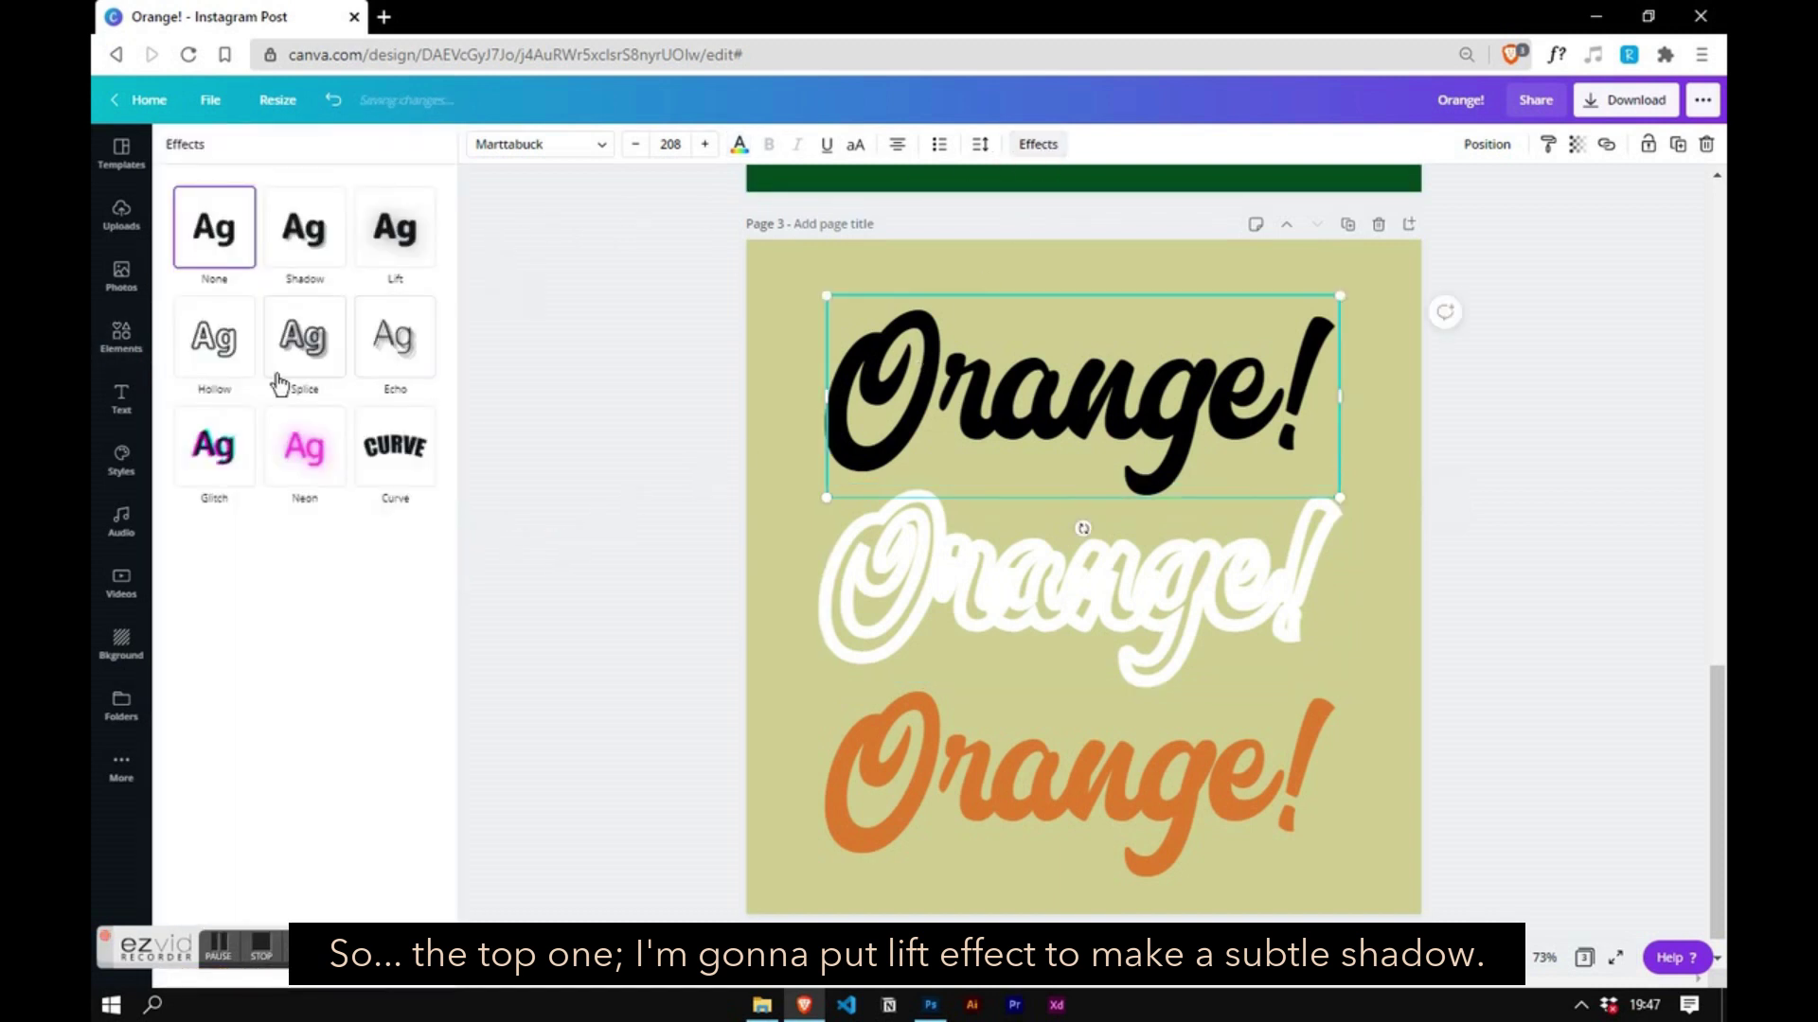
click(392, 248)
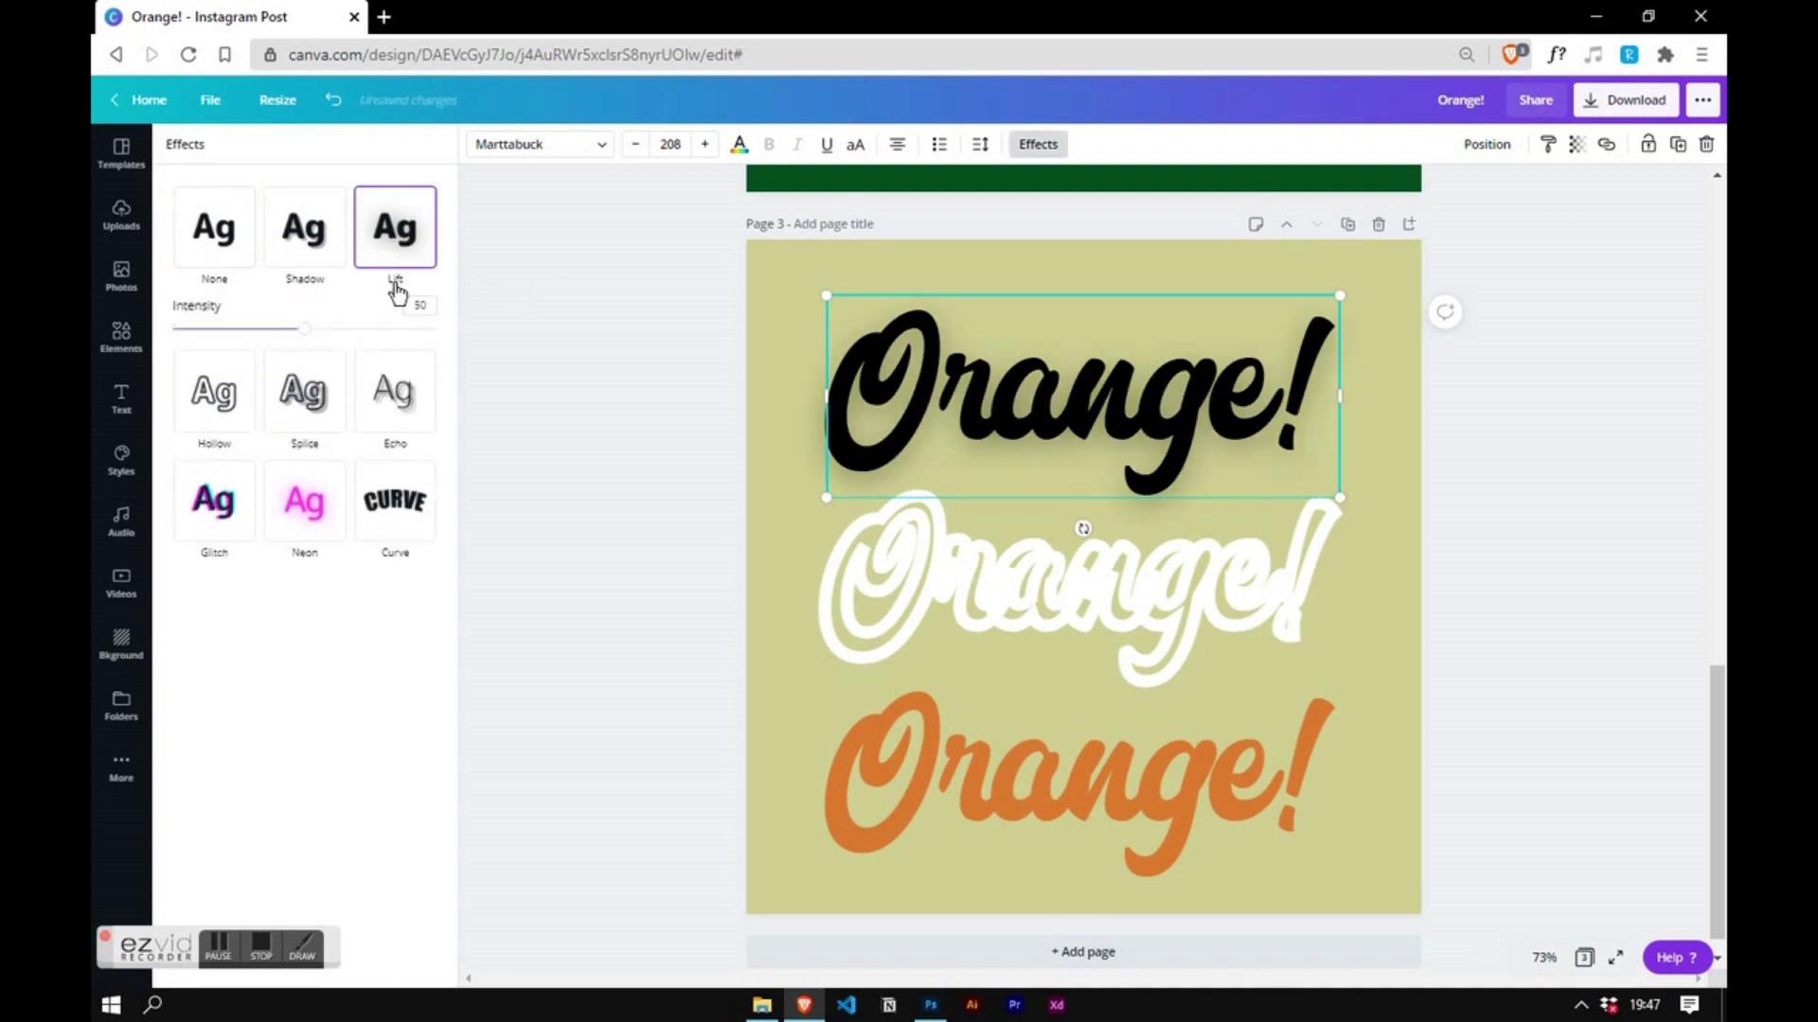
drag(300, 338, 358, 343)
click(638, 748)
- Stack the white hollow copy and the burnt orange copy on top of the black "Orange!" text
click(929, 609)
drag(958, 571, 957, 412)
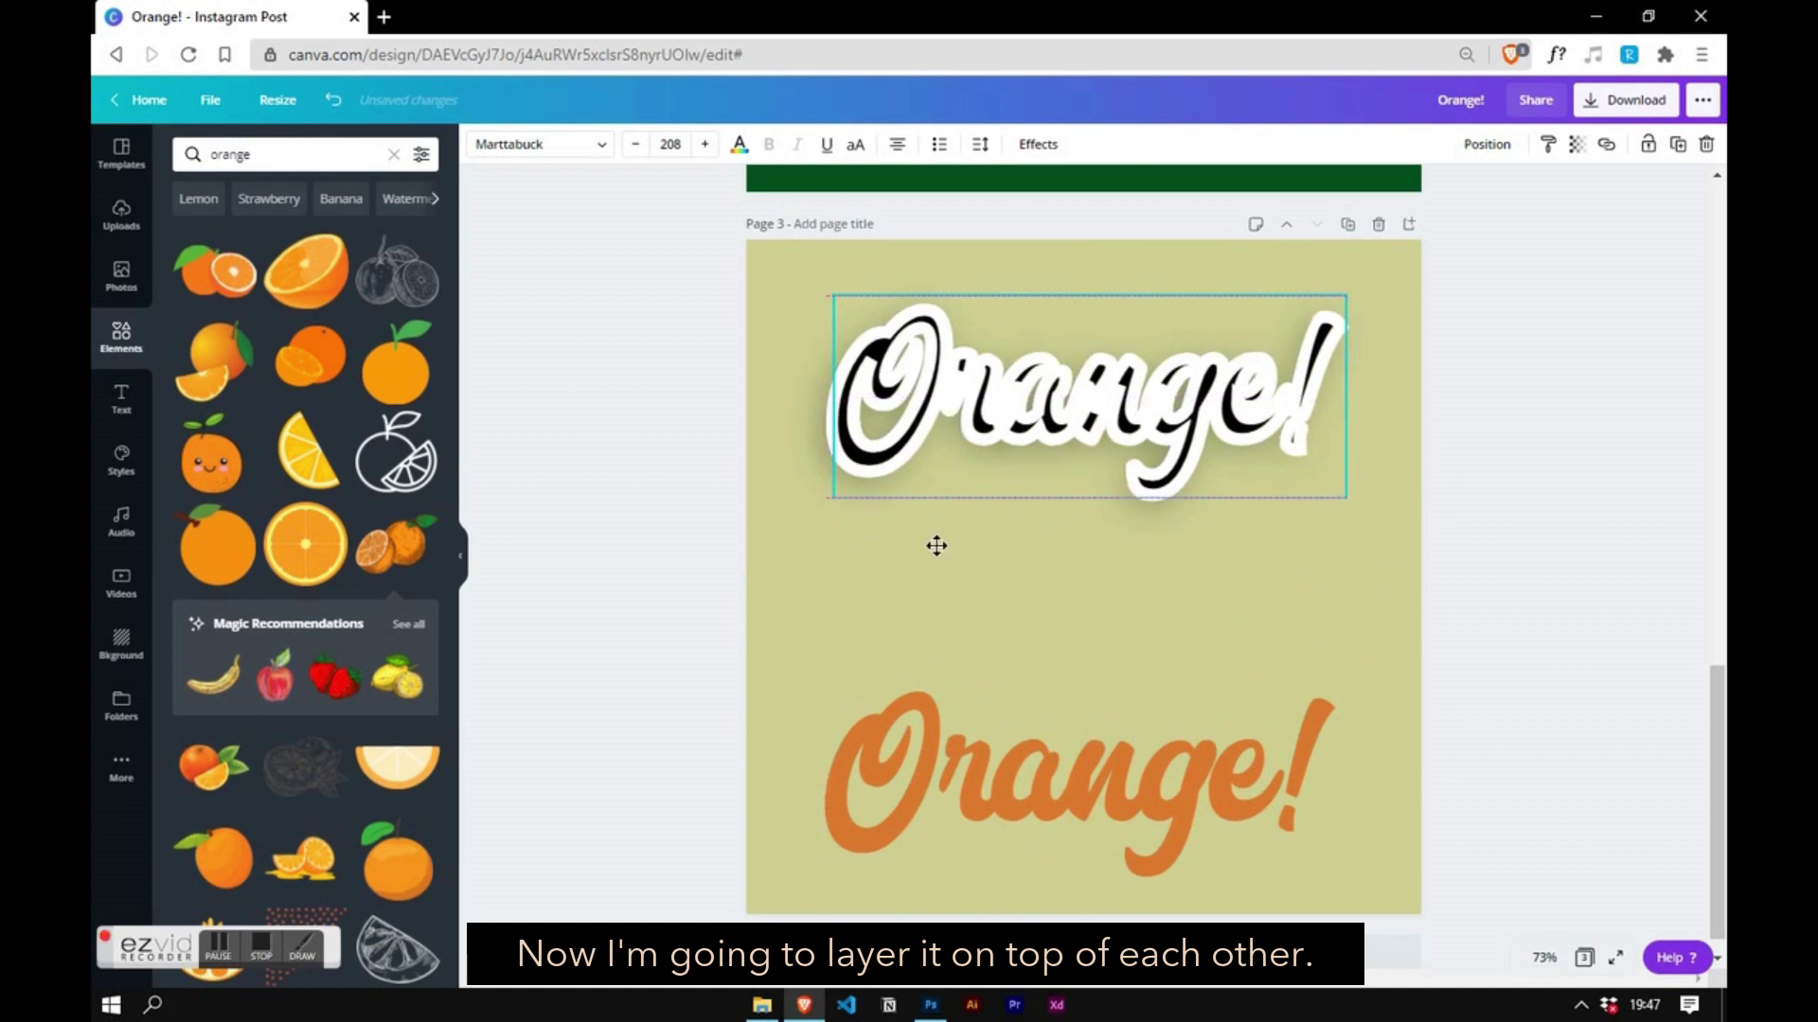
click(900, 786)
drag(907, 789, 914, 418)
- Align the three stacked "Orange!" texts horizontally so their letters line up
drag(866, 756, 875, 454)
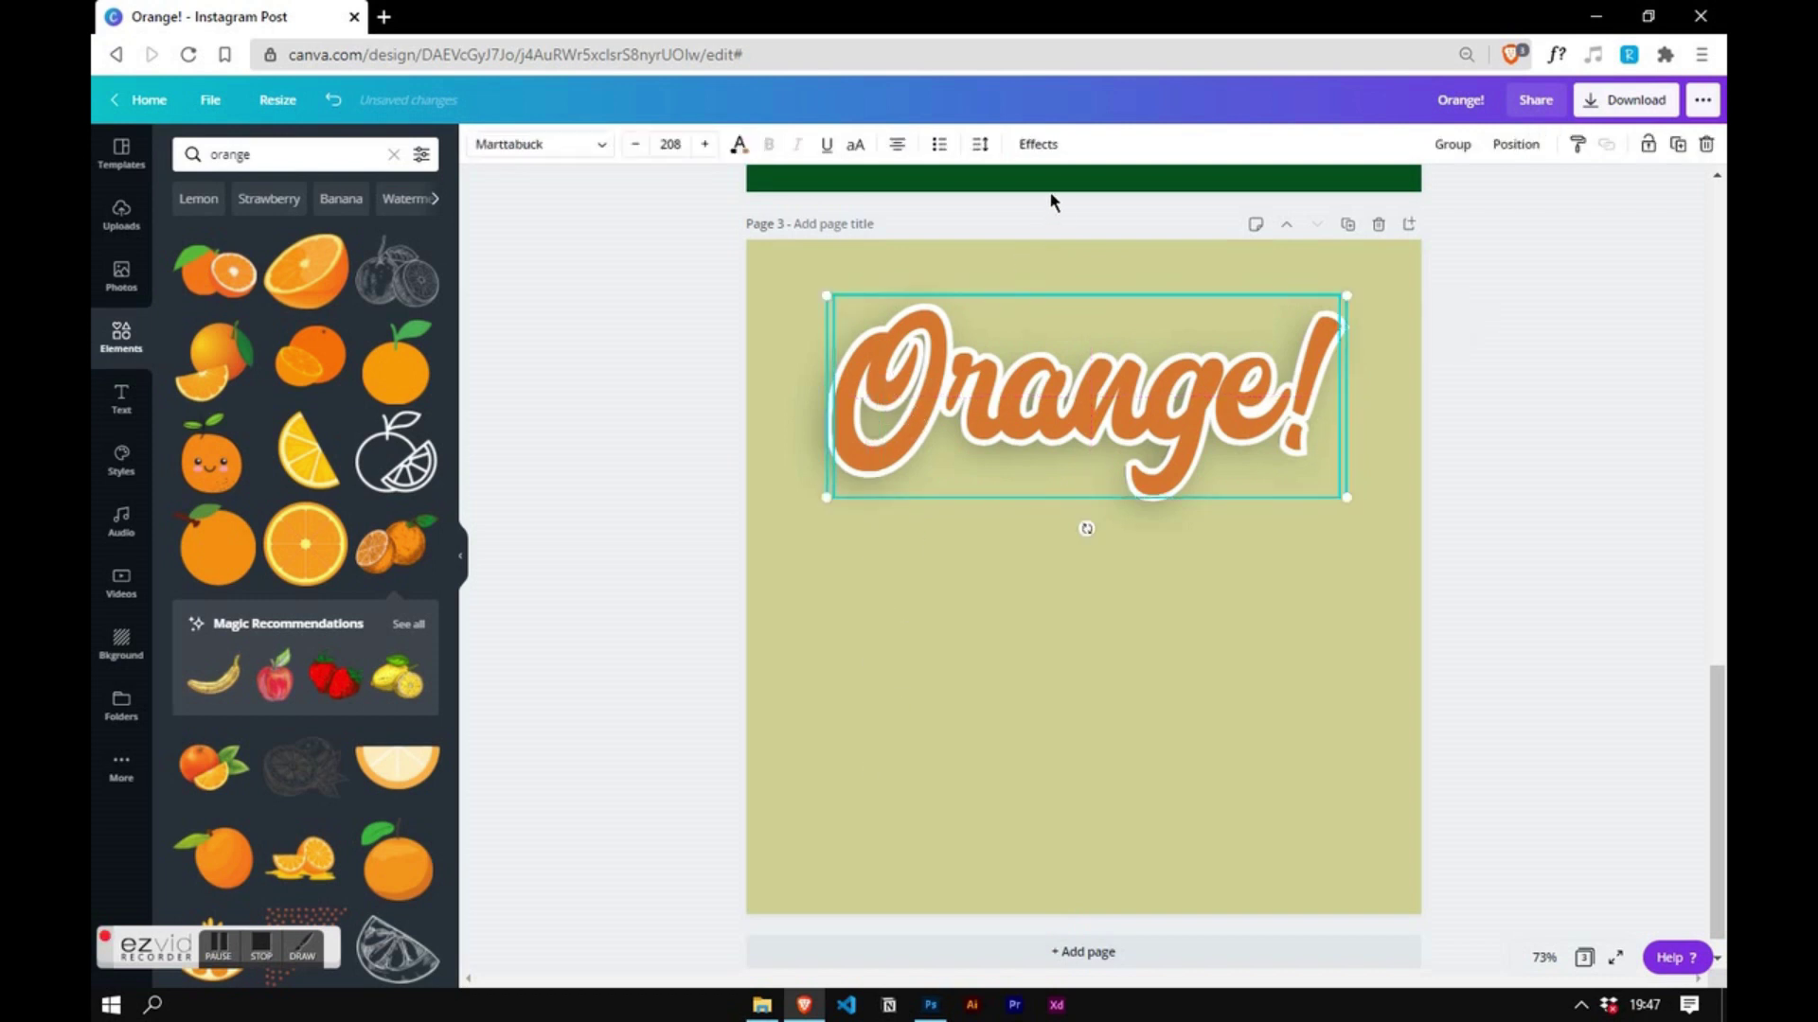
click(1512, 145)
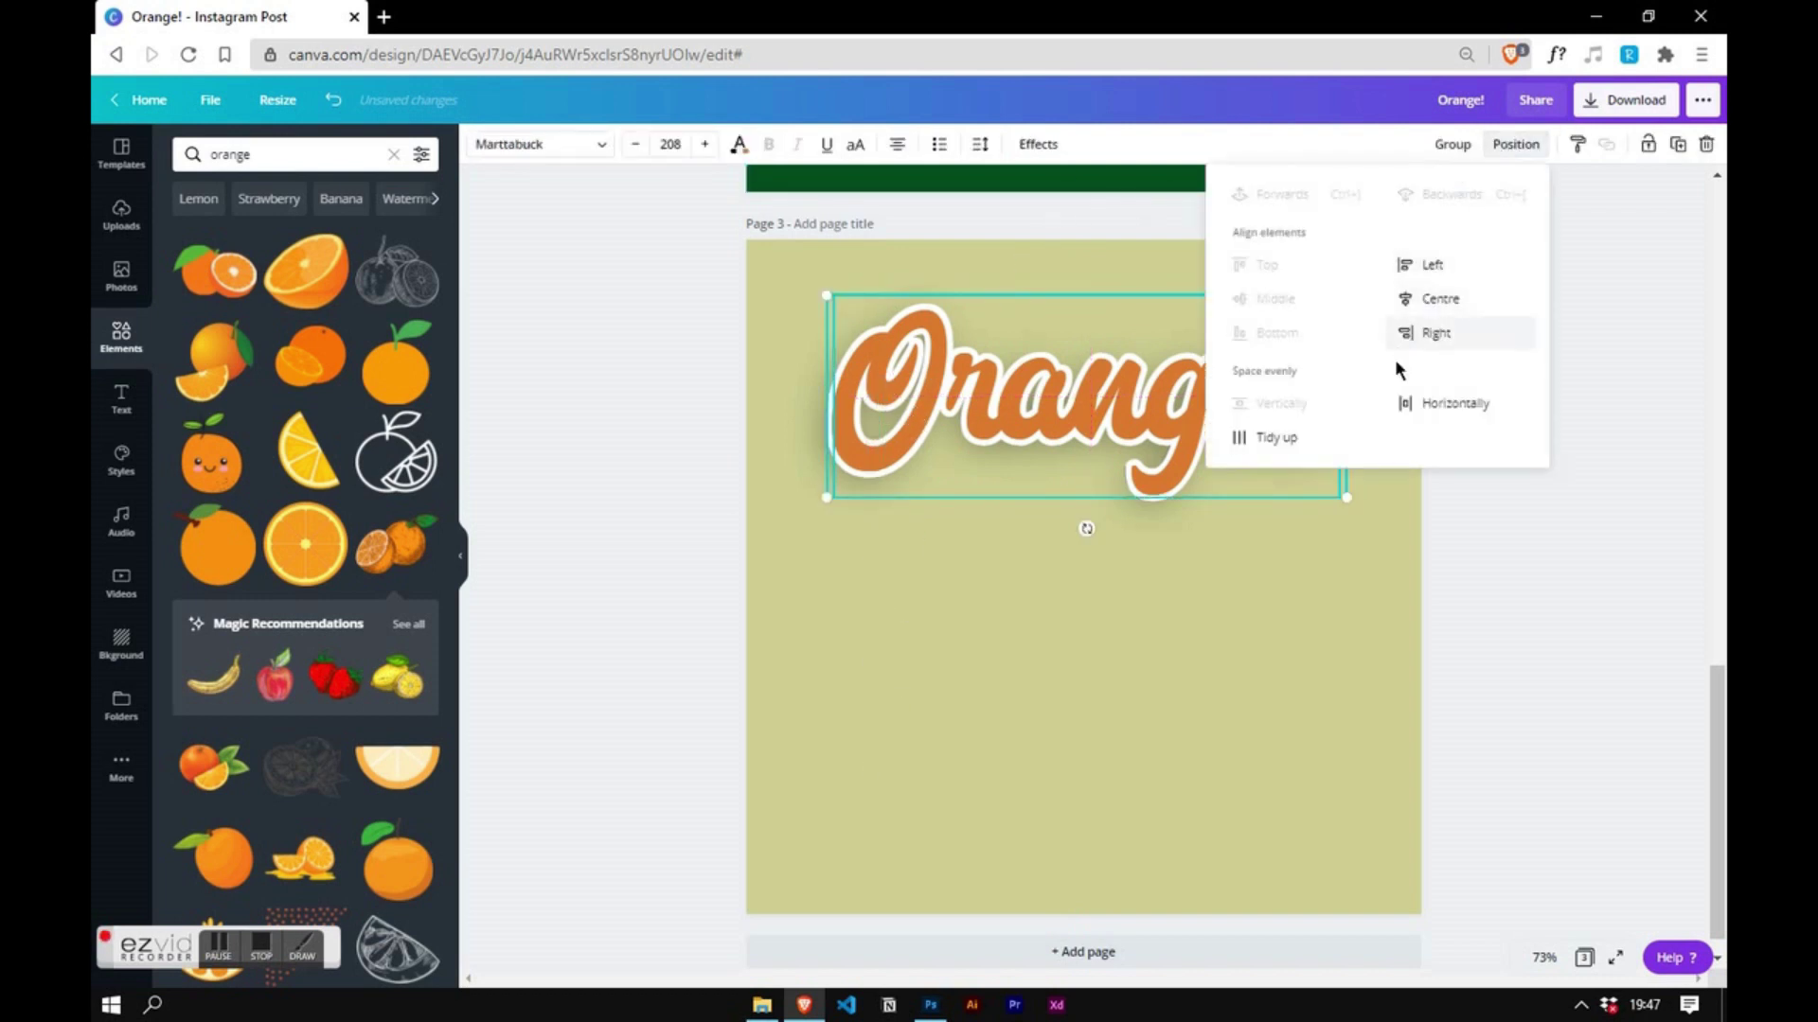
click(1321, 613)
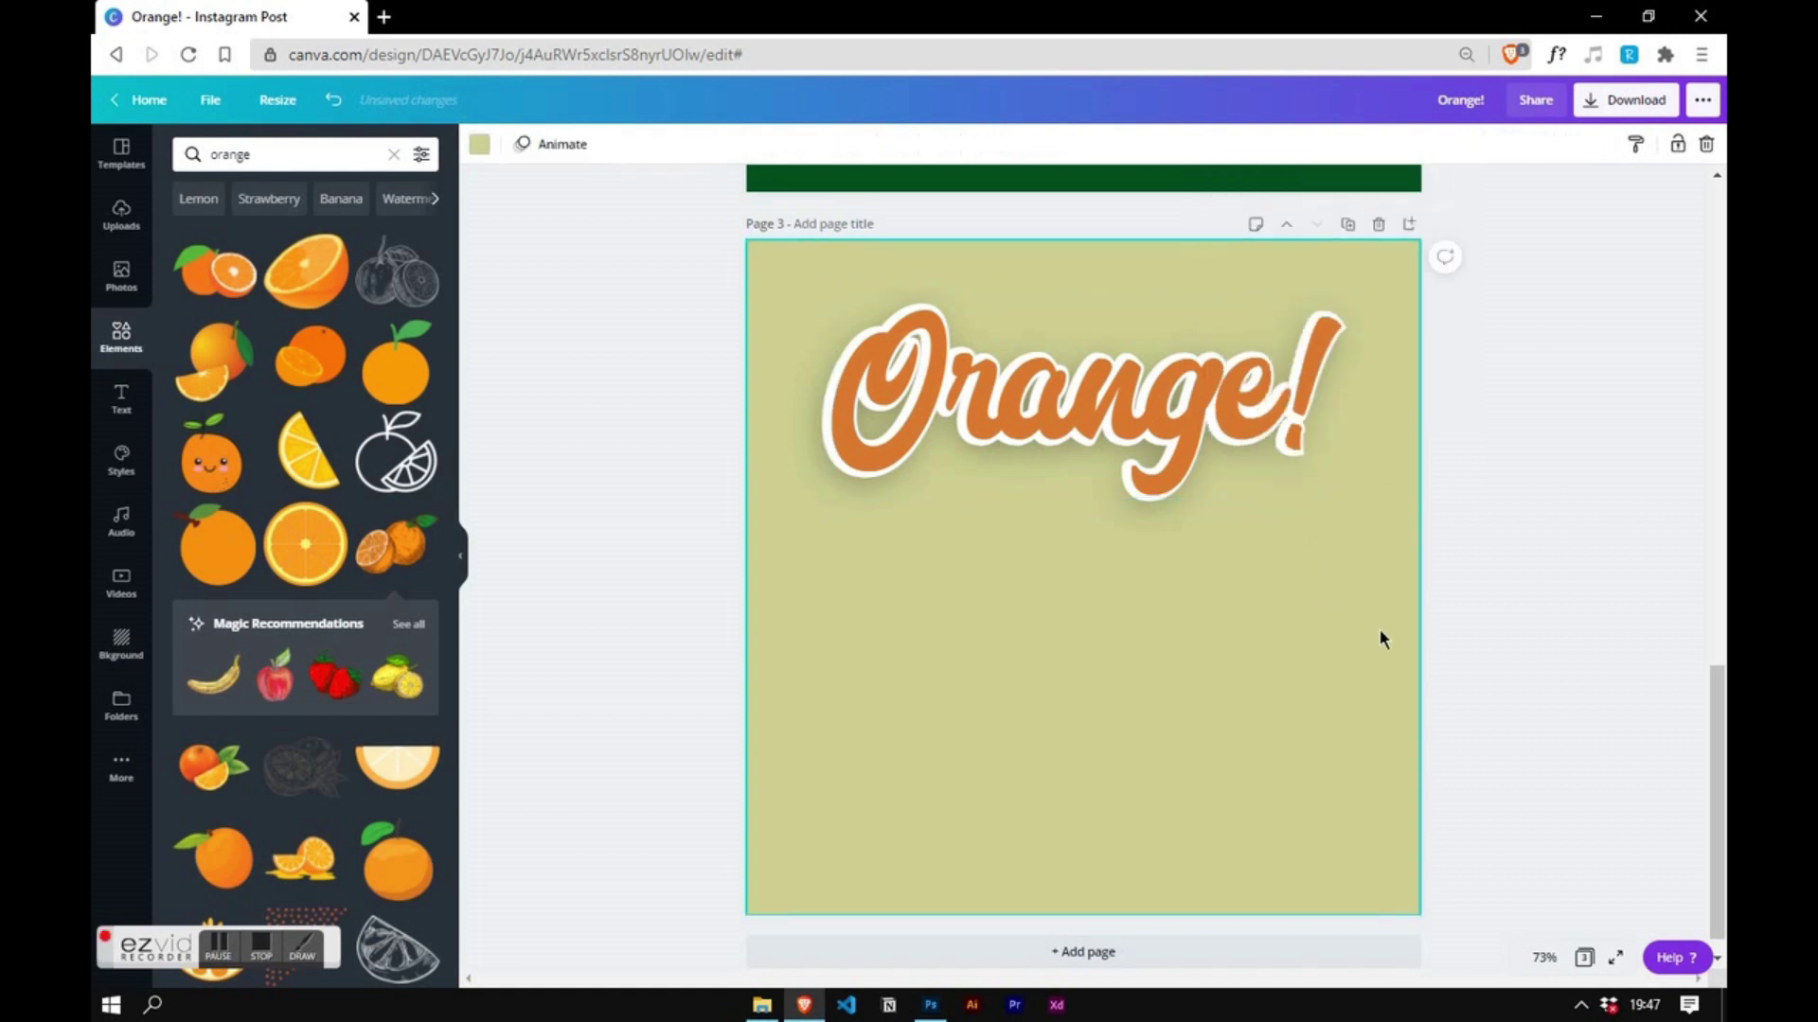
drag(1011, 414, 1010, 407)
- Select all the layered "Orange!" texts and group them into one sticker-style title
click(1184, 793)
drag(1187, 798, 1095, 357)
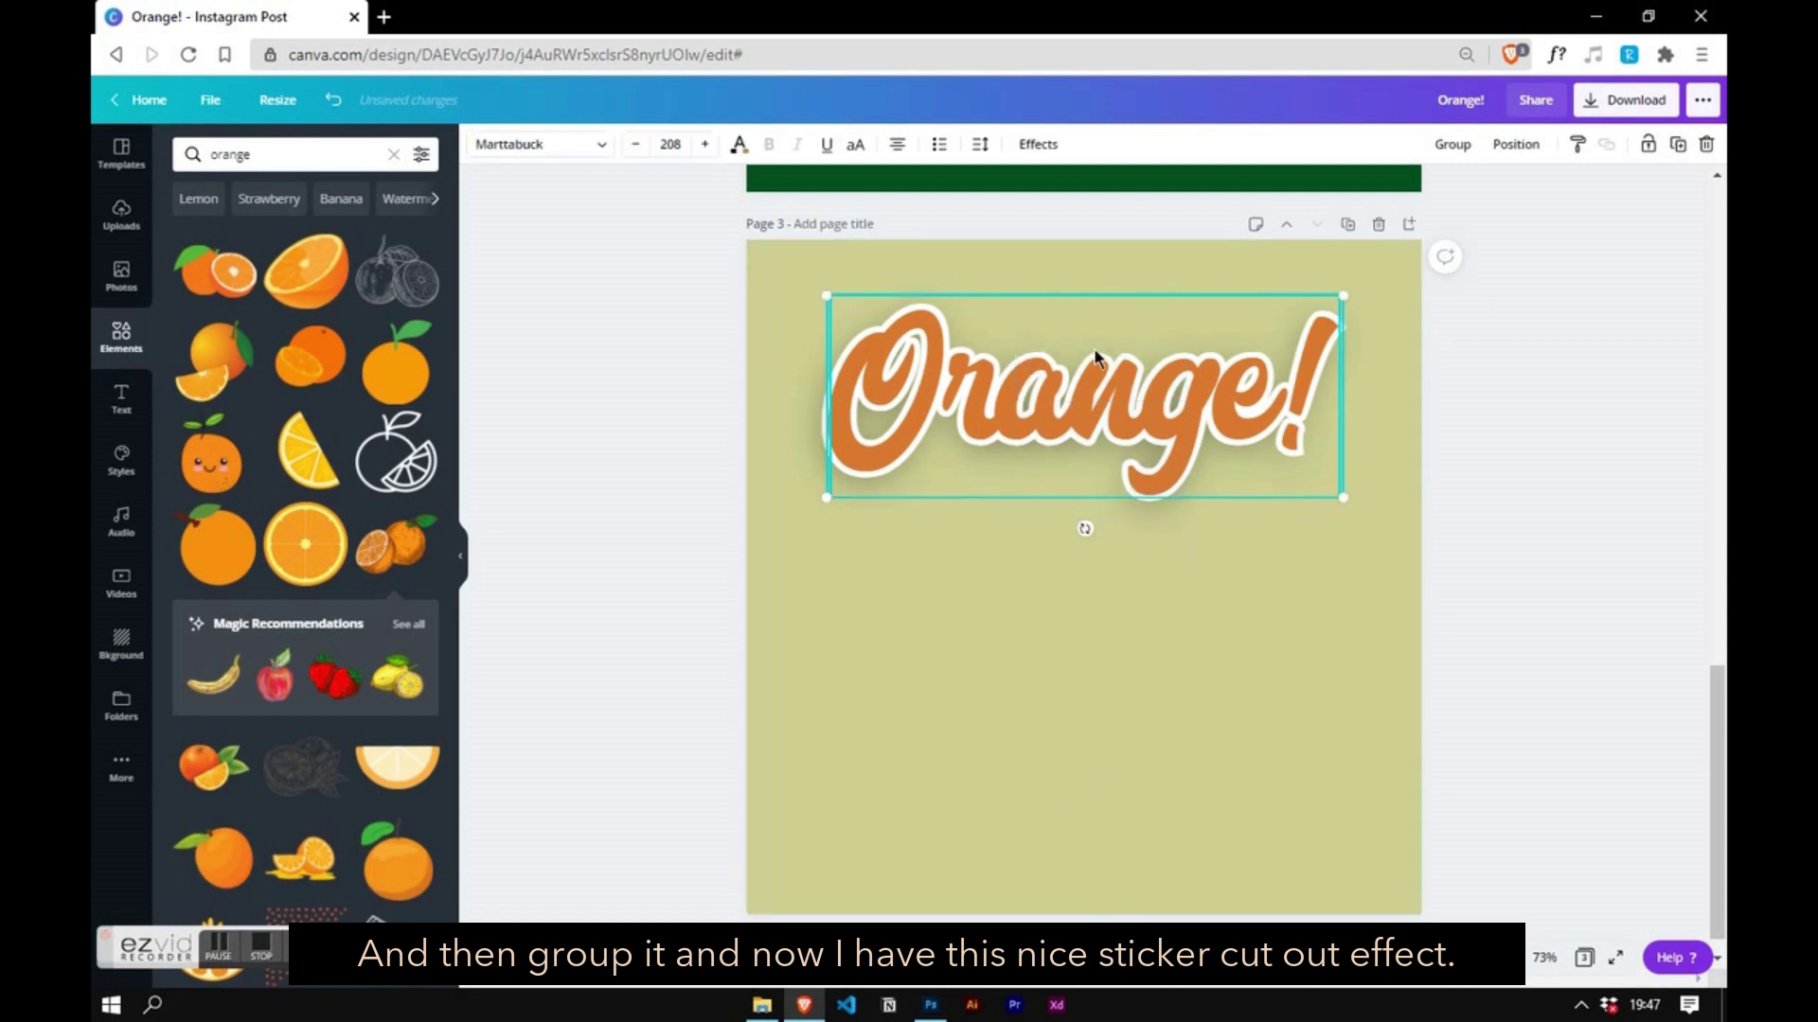
click(1452, 145)
scroll(1704, 767, up, 5)
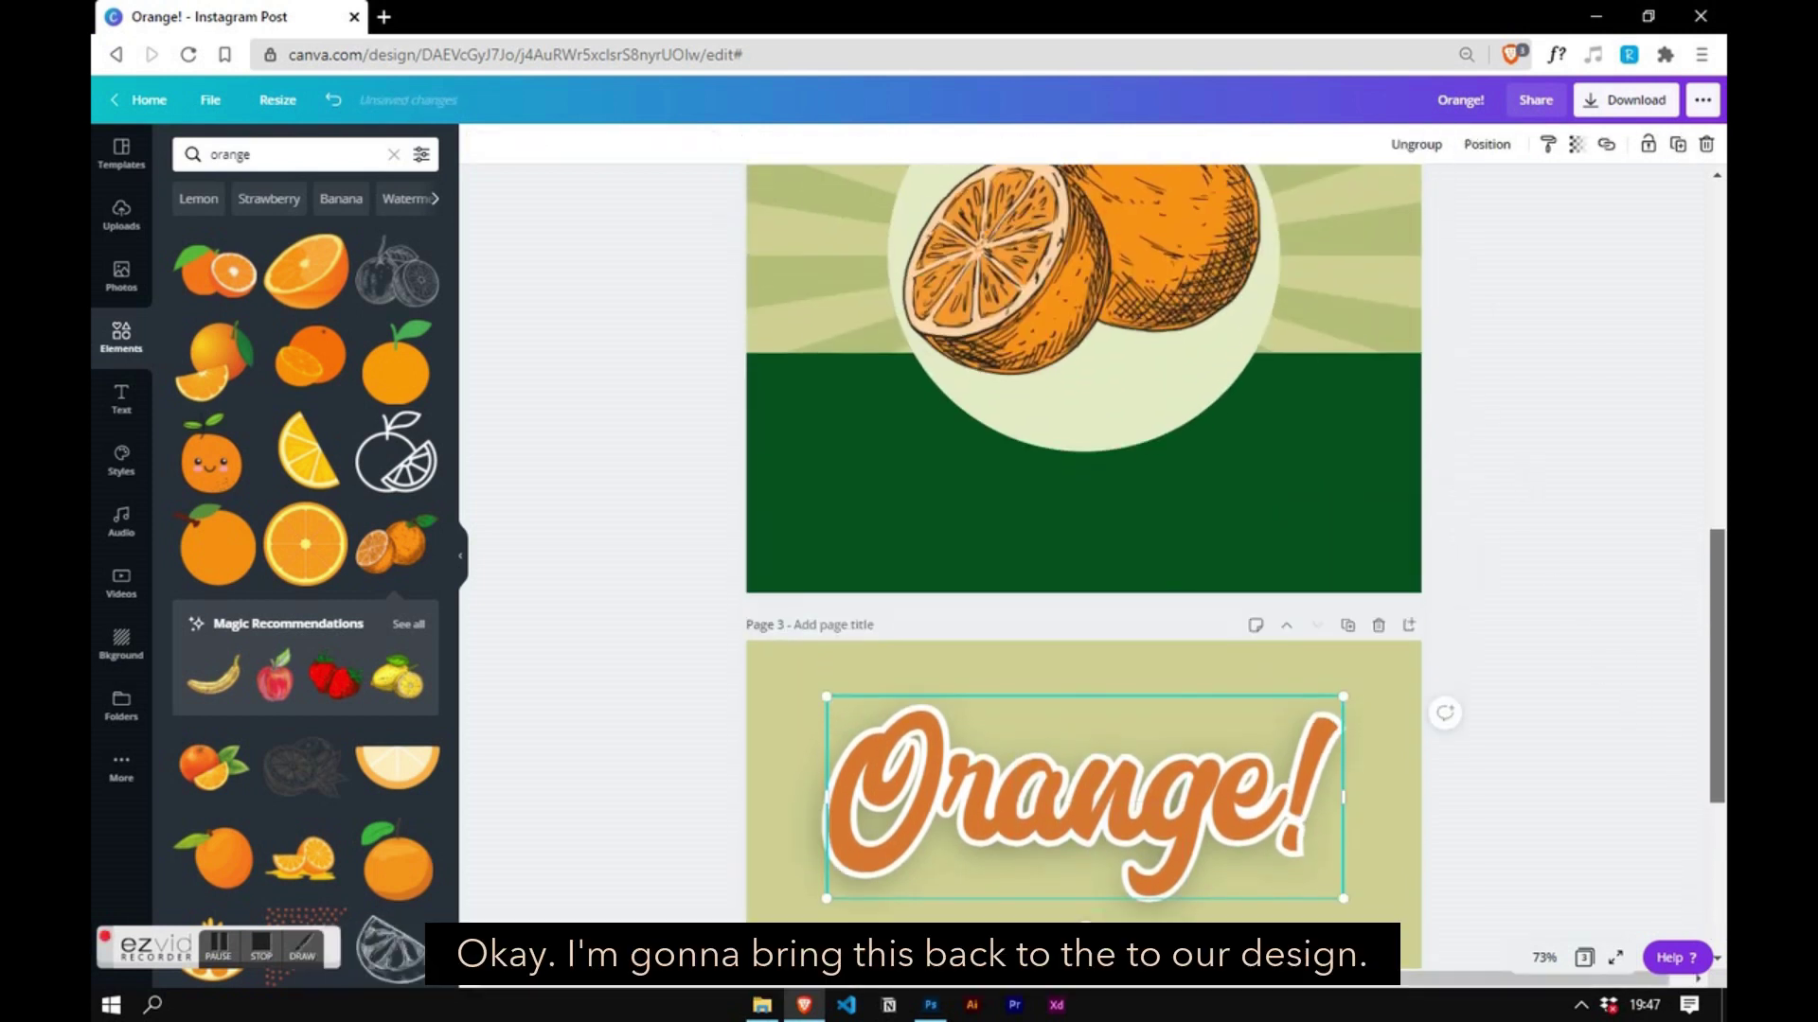
- Move the grouped "Orange!" title onto page 2 over the lower part of the circle and tilt it slightly upward
drag(1179, 730, 1159, 470)
drag(1084, 547, 1099, 543)
drag(1104, 450, 1141, 444)
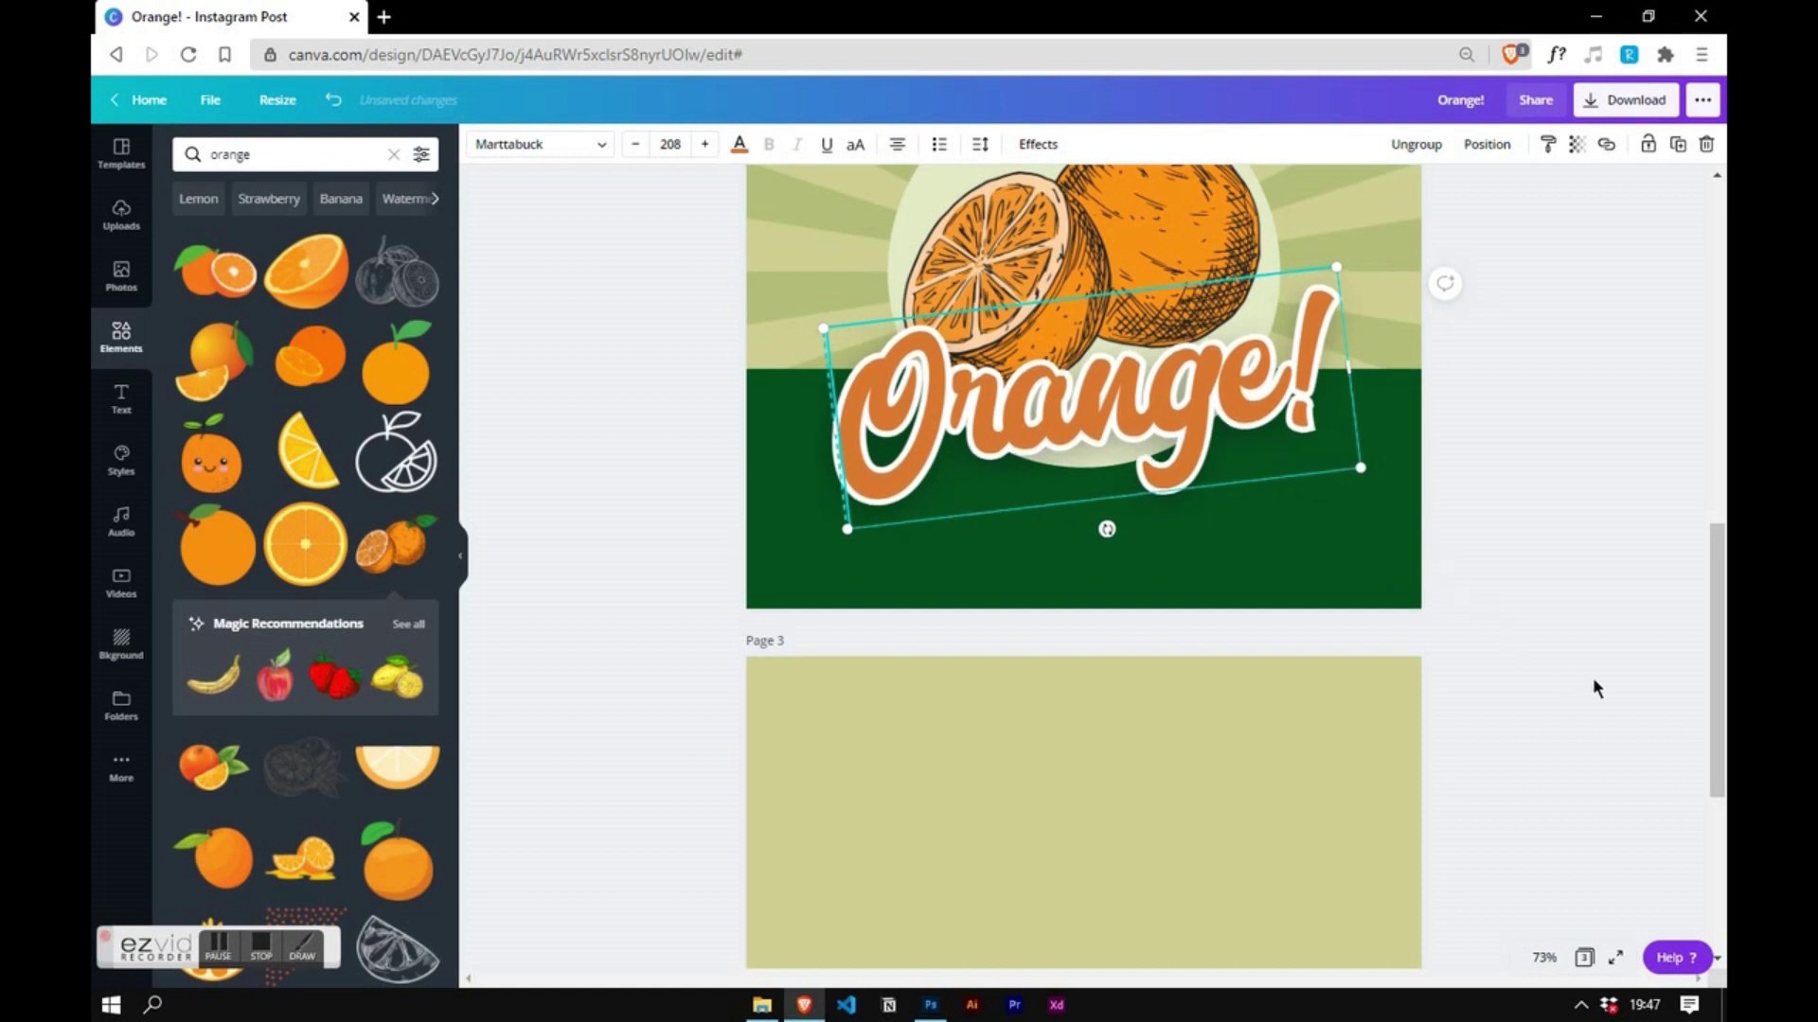
scroll(1609, 625, up, 3)
click(1625, 568)
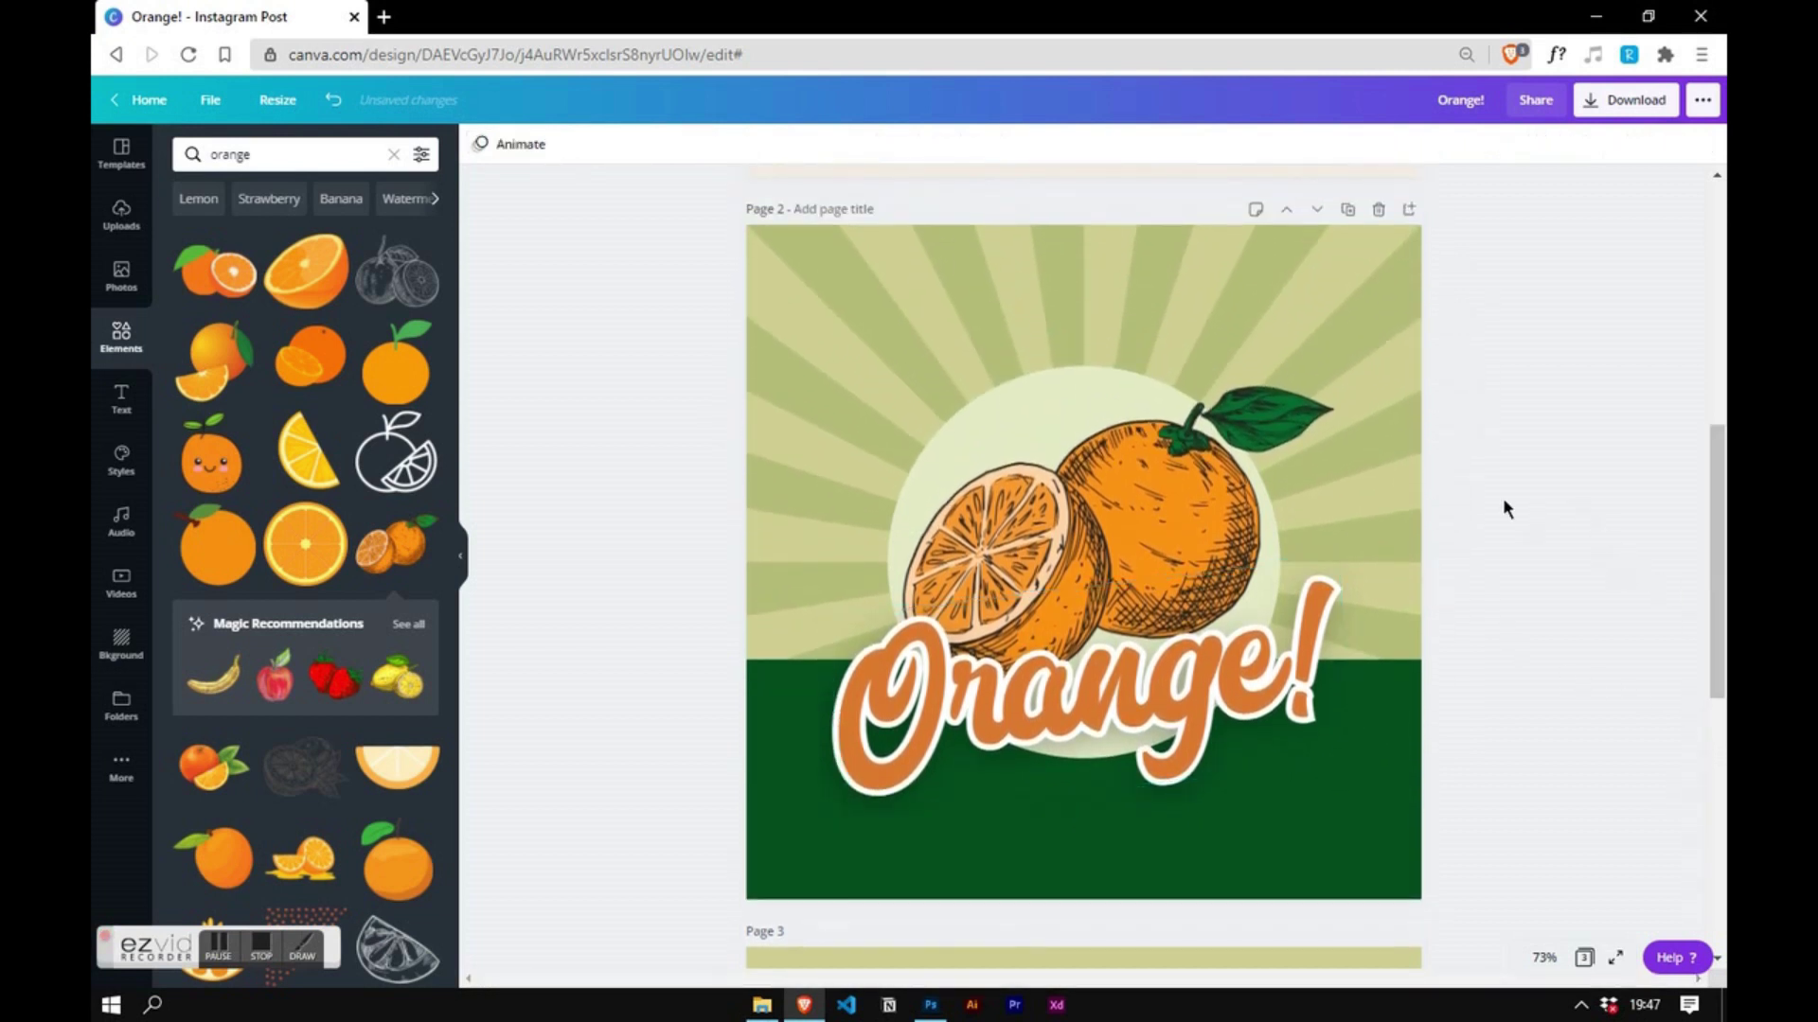
- Move the orange illustration on page 2 slightly upward within the pale circle, above the "Orange!" title
click(1279, 695)
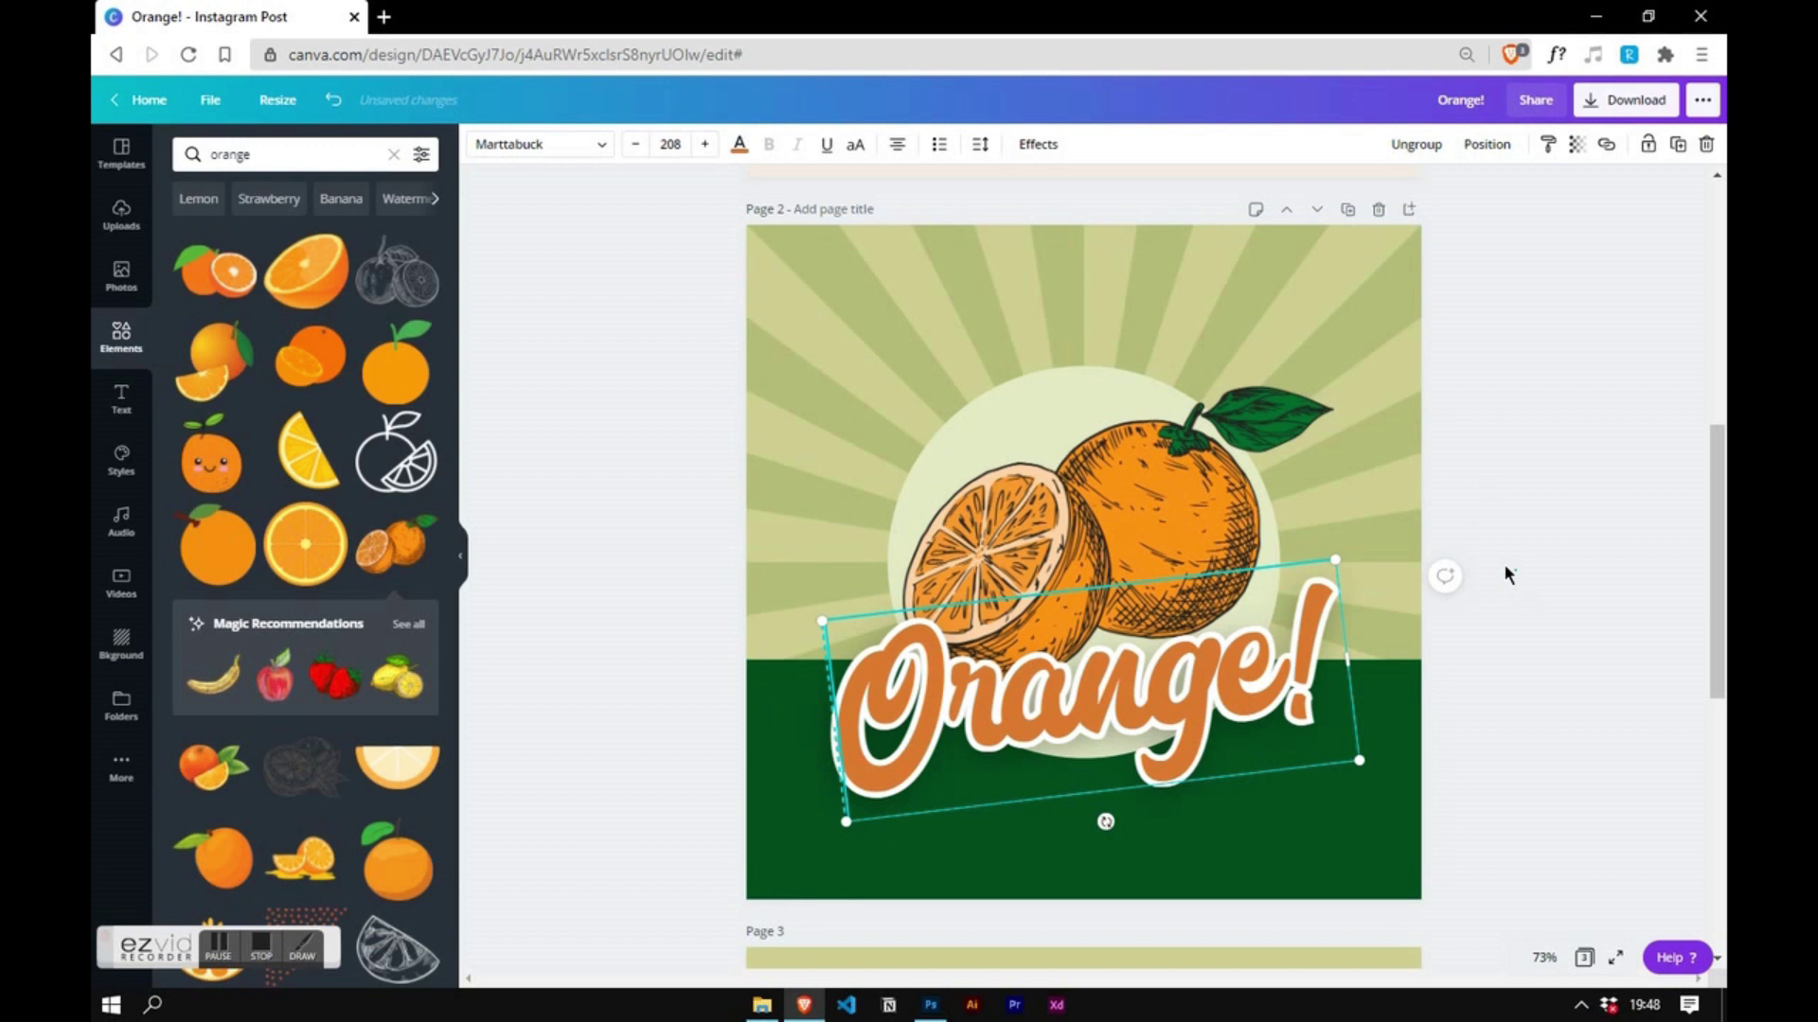
key(ctrl+z)
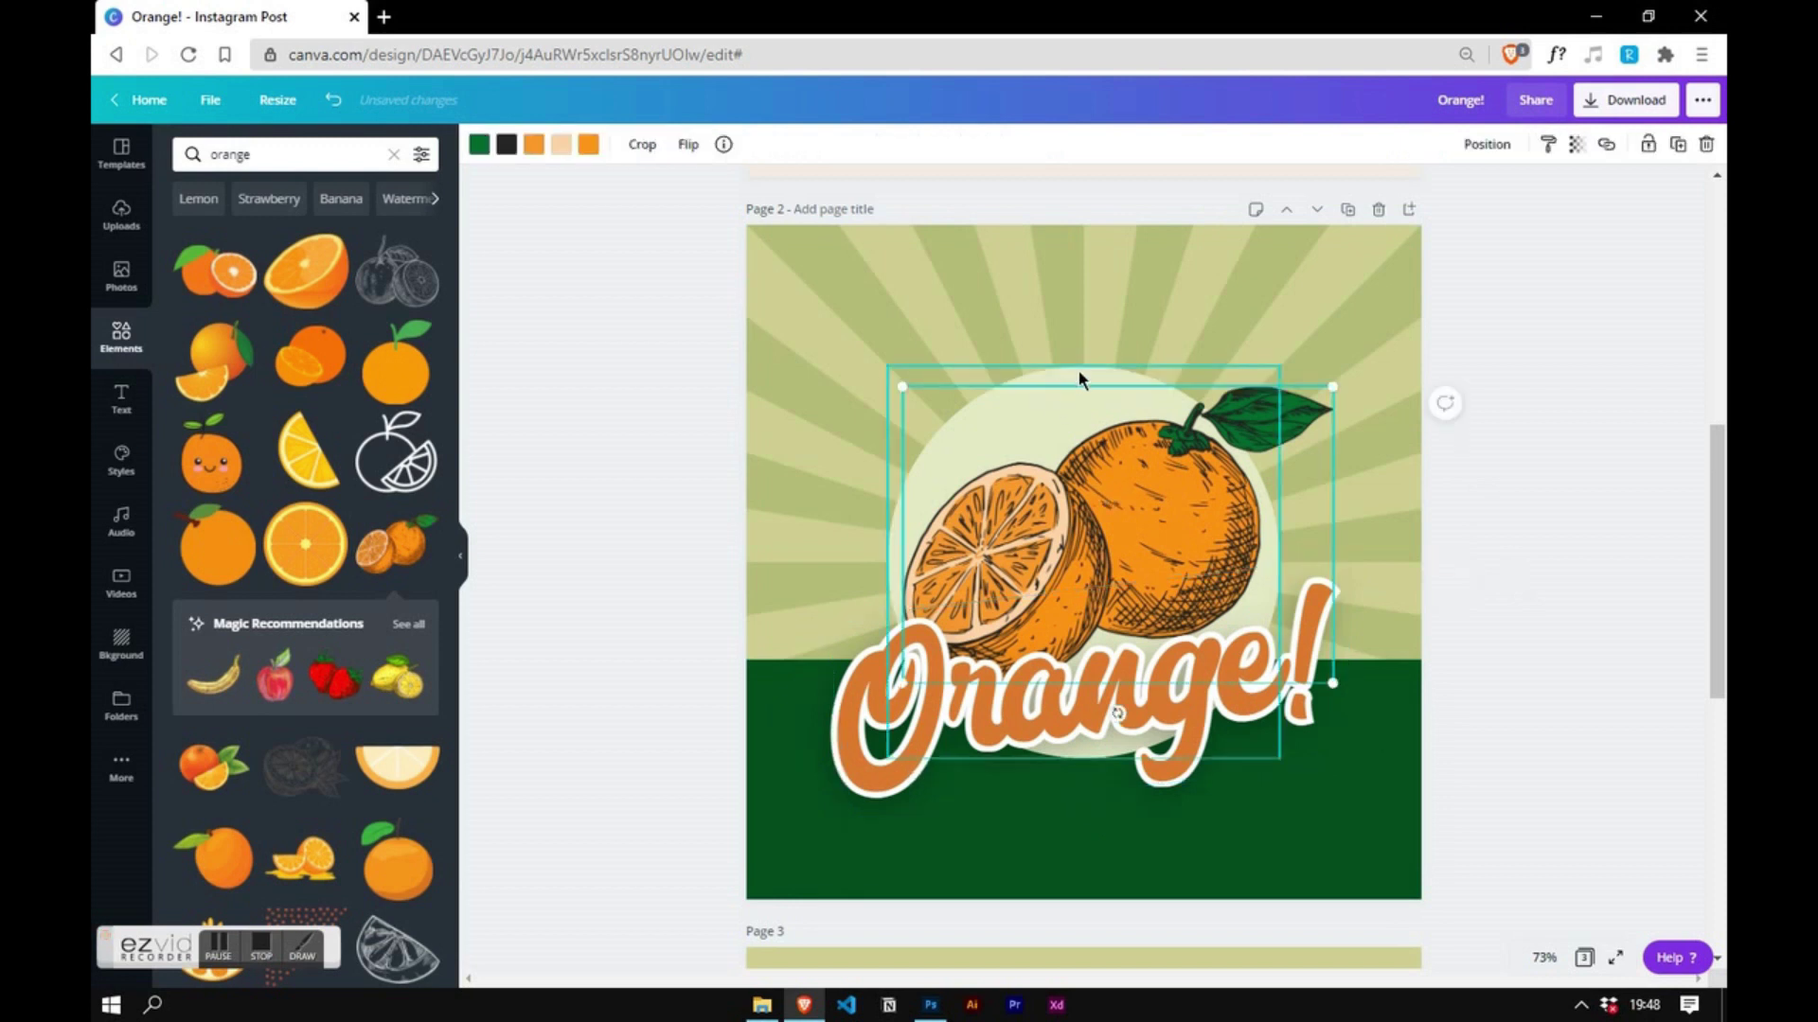
mouse_move(1099, 520)
mouse_down()
mouse_move(1090, 500)
mouse_move(1111, 503)
mouse_up()
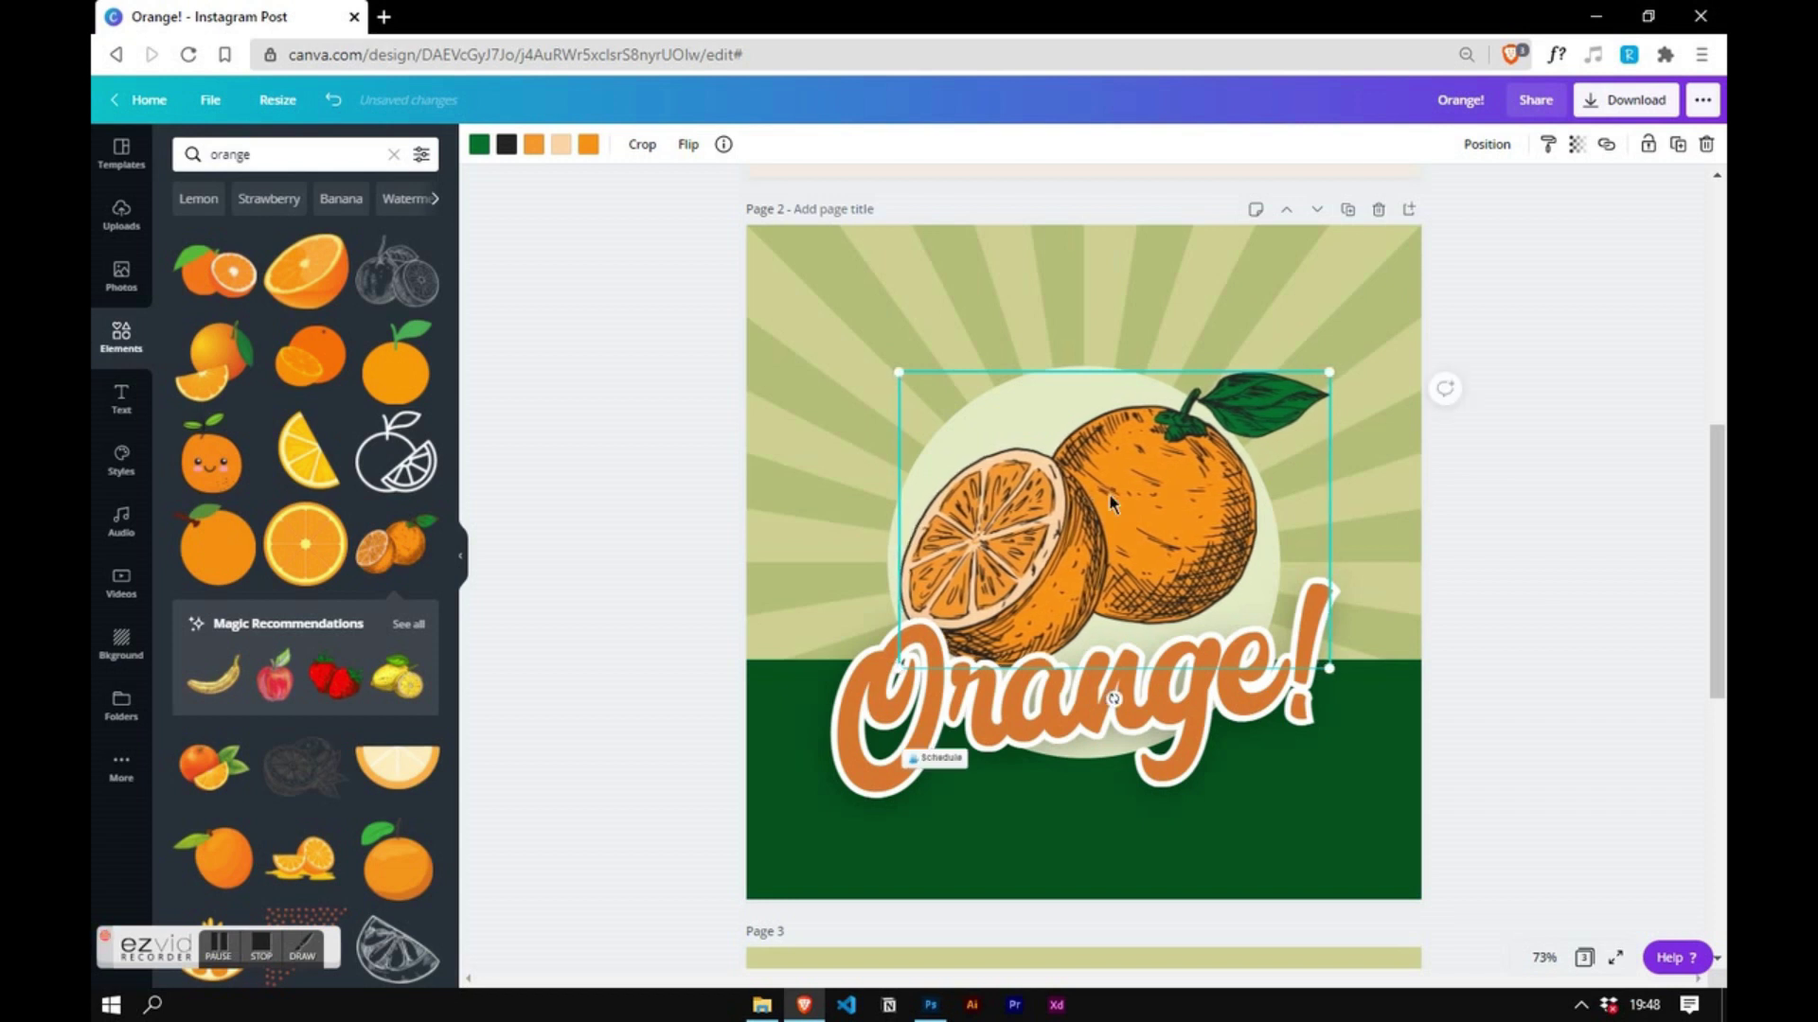
click(1507, 727)
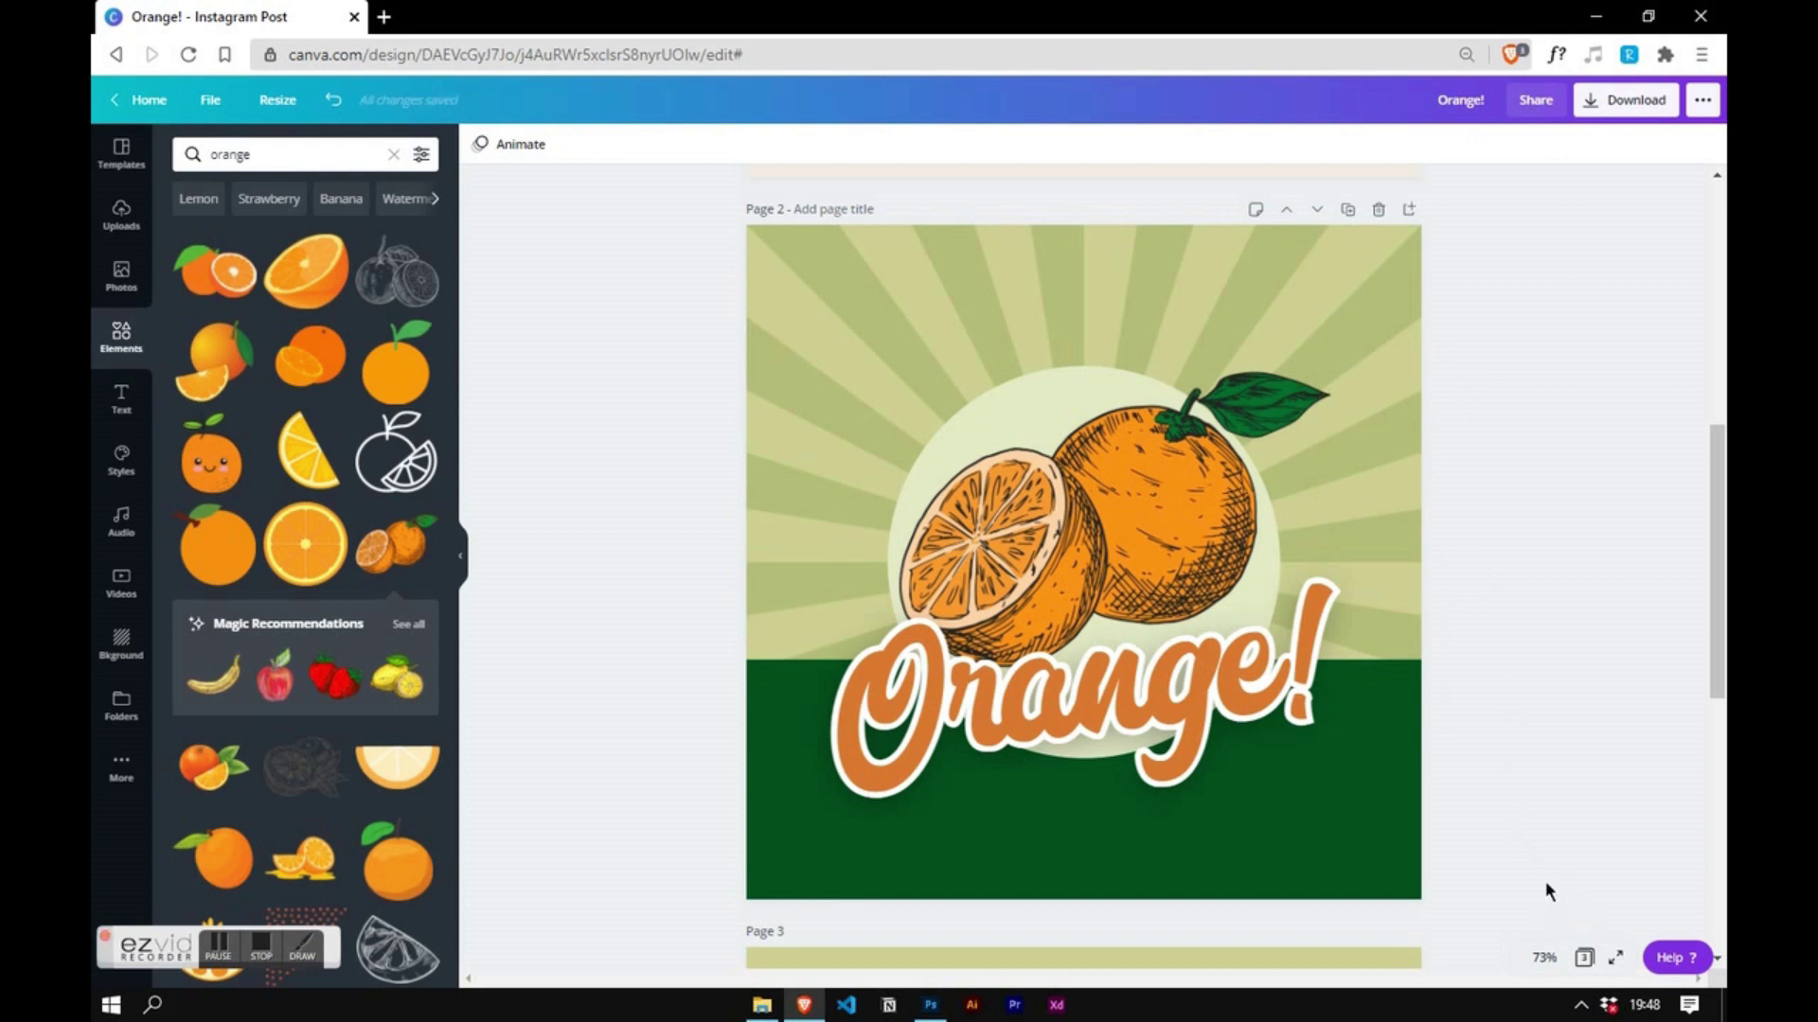
scroll(1693, 640, down, 1)
scroll(1609, 577, up, 1)
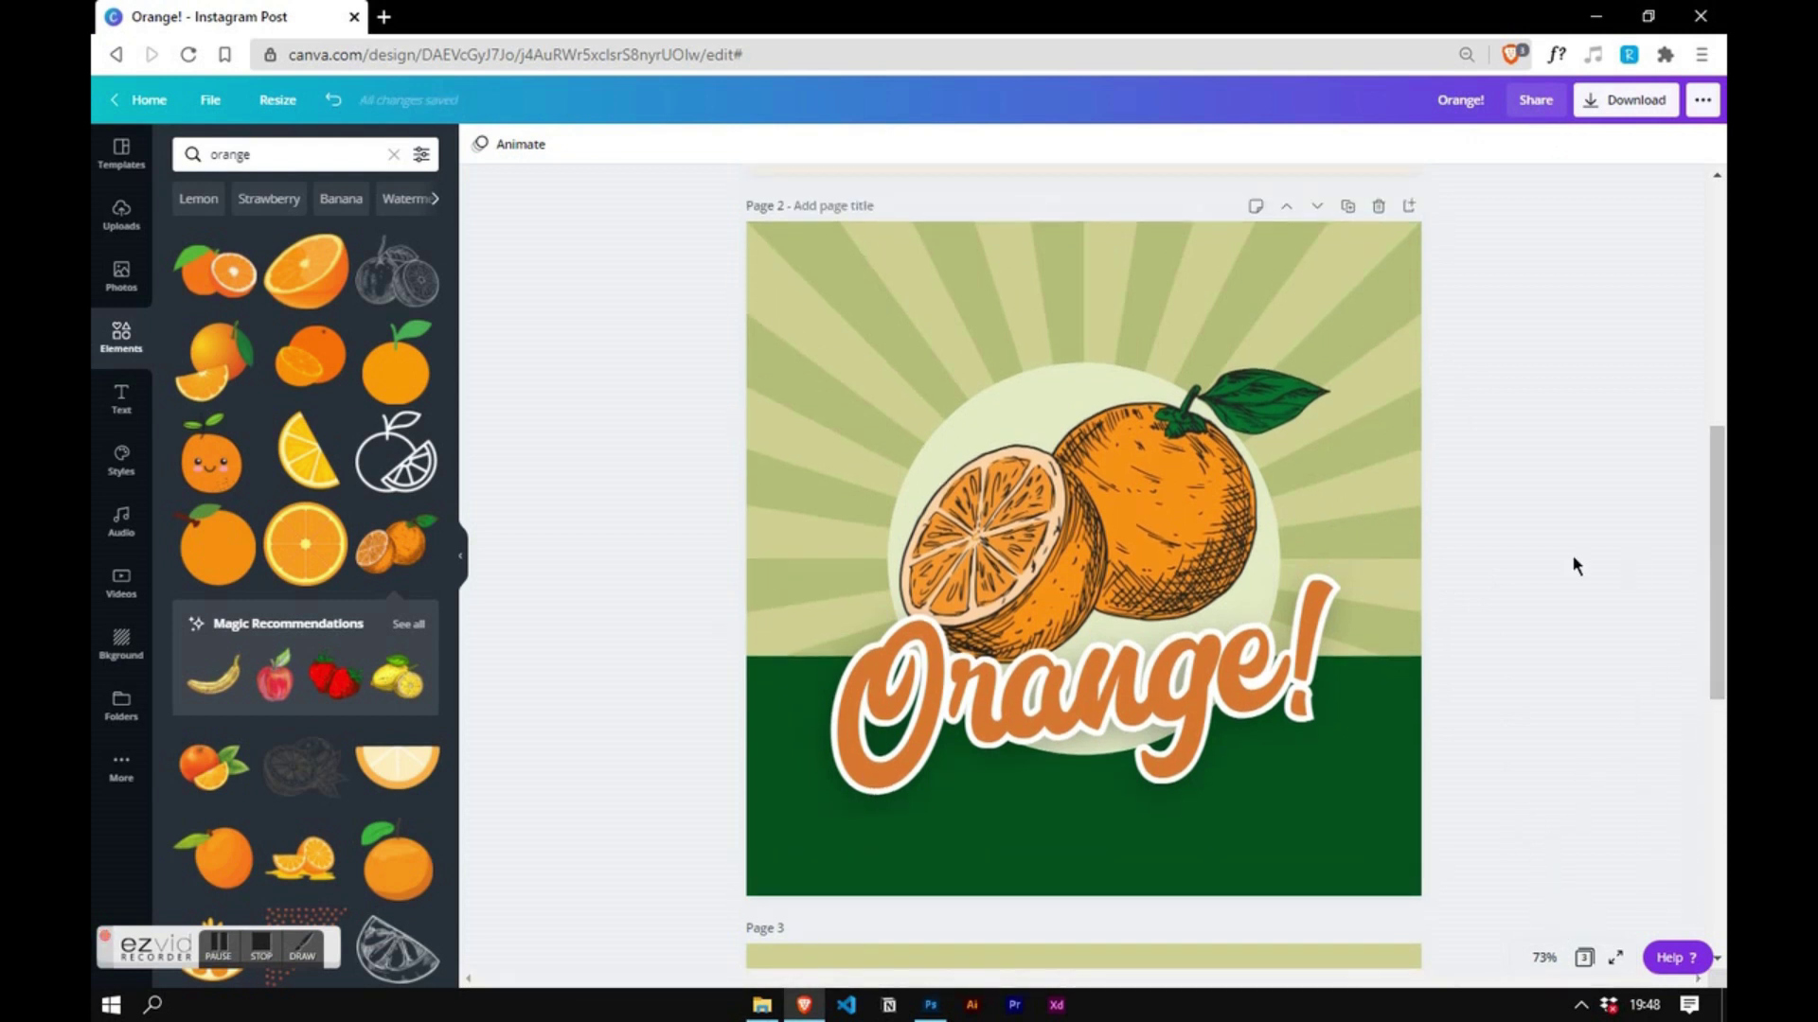
click(1189, 581)
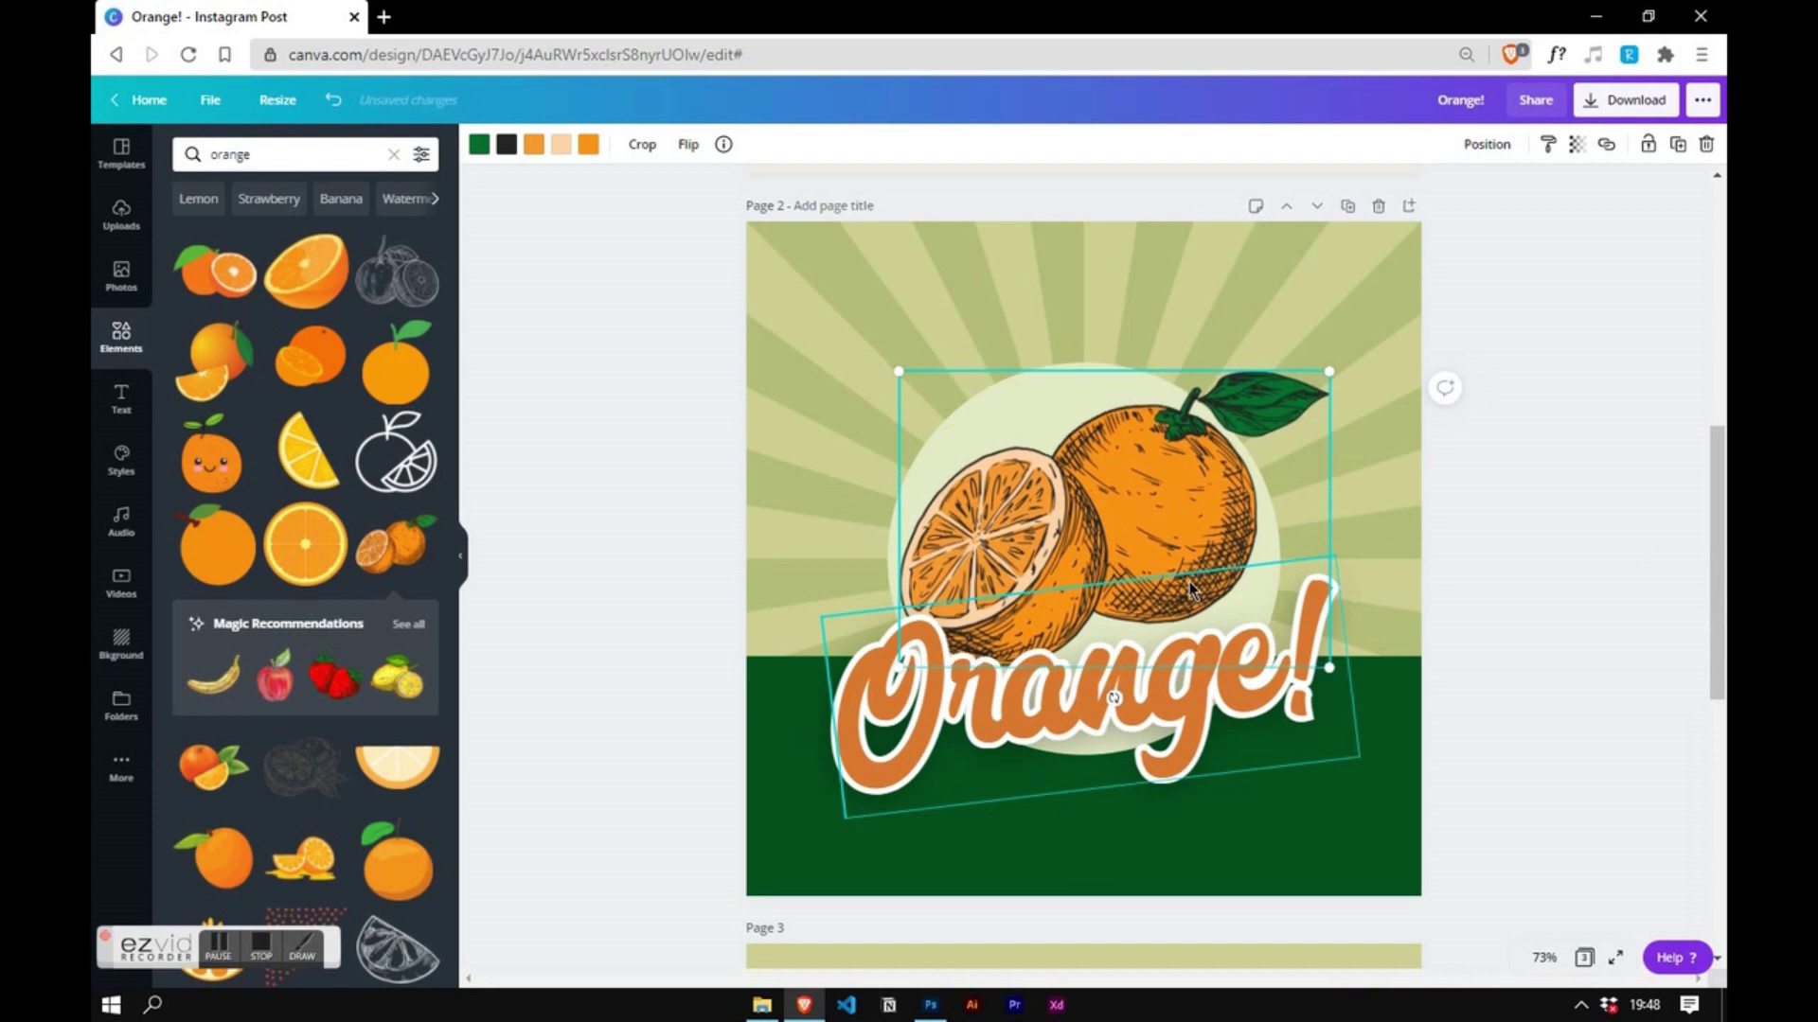
click(1603, 584)
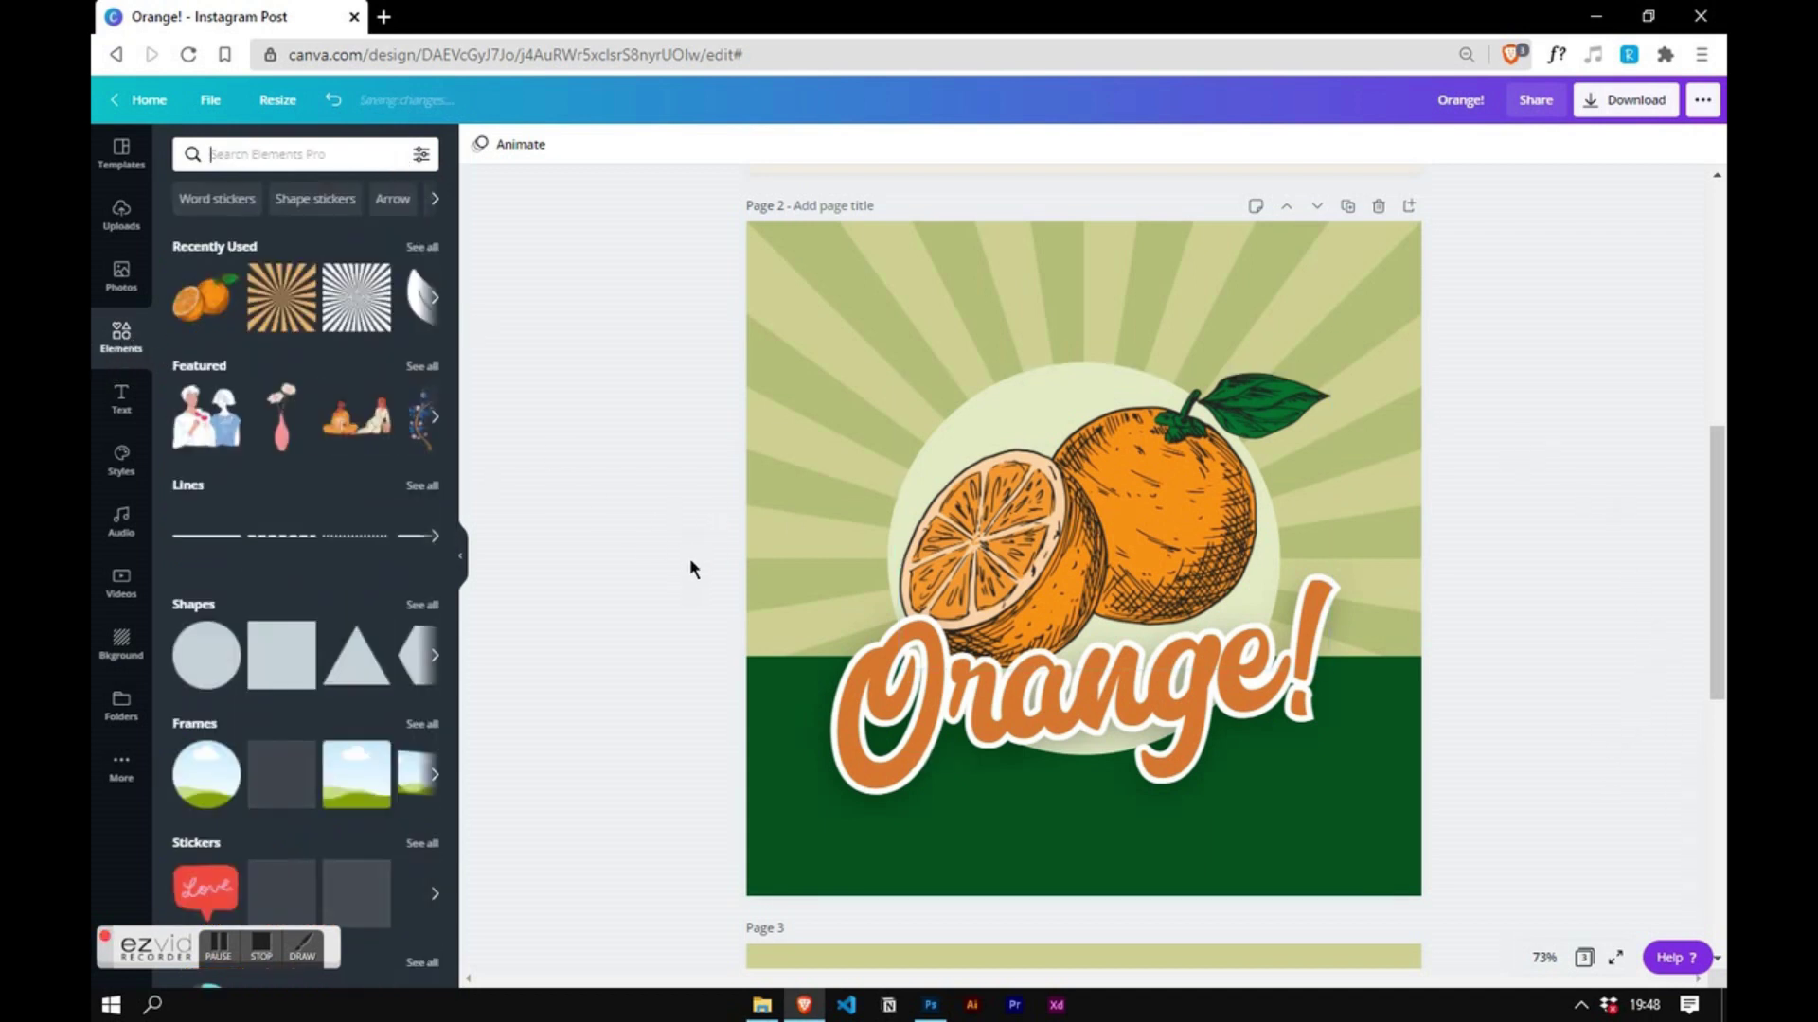
- Add a small dark green circle overlapping the upper left edge of the cut orange
click(849, 422)
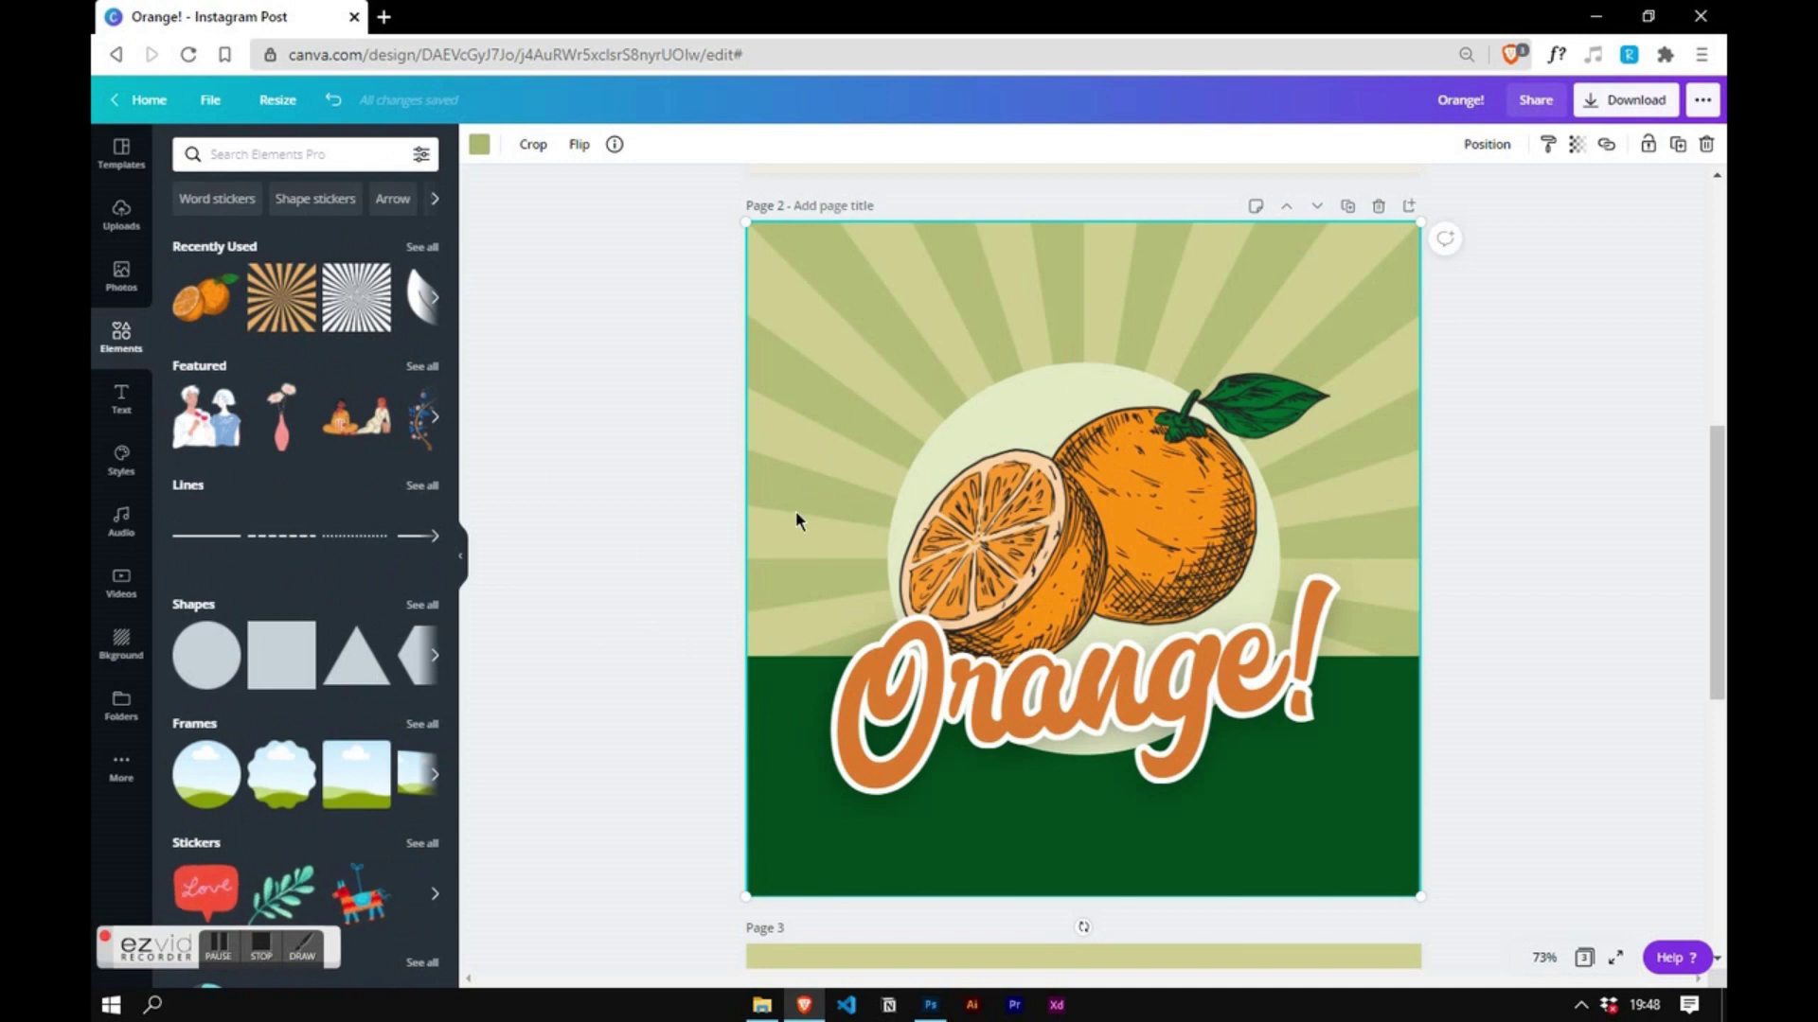
key(c)
drag(1265, 385, 910, 474)
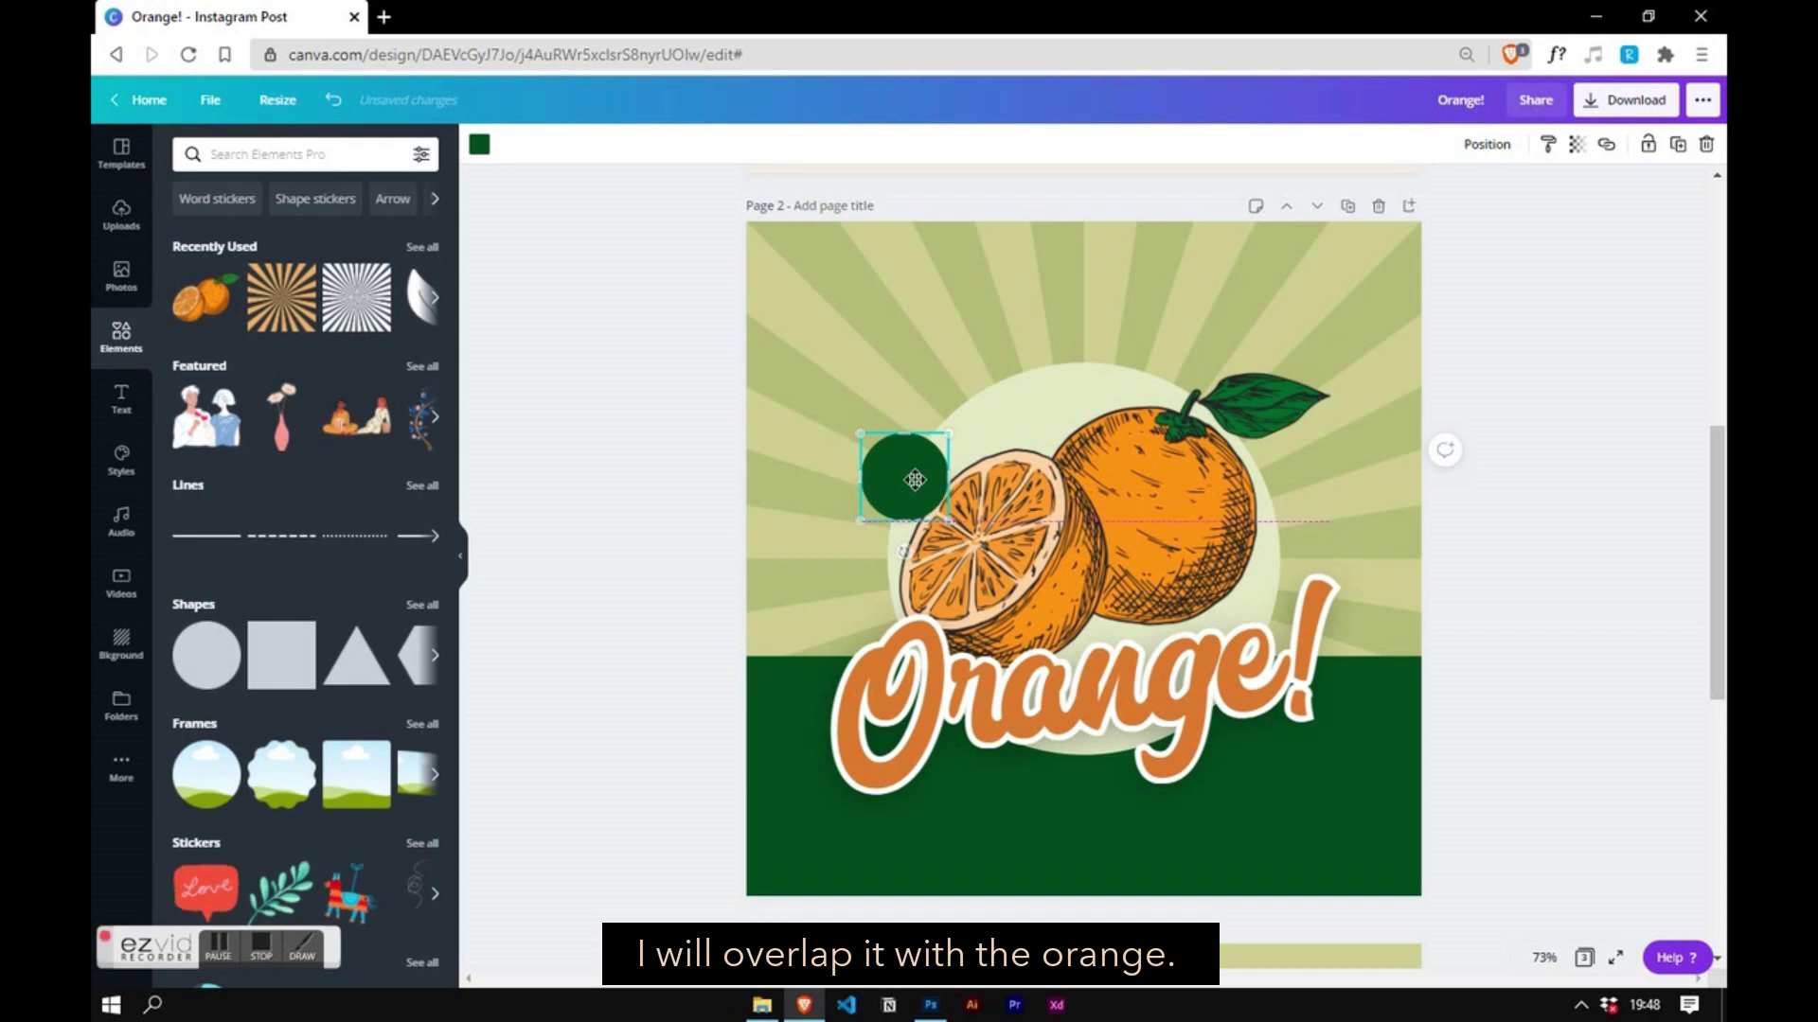
- Send the small green circle behind the orange illustration and nudge it slightly up and to the right
click(1502, 149)
click(1420, 190)
click(1490, 587)
click(1490, 593)
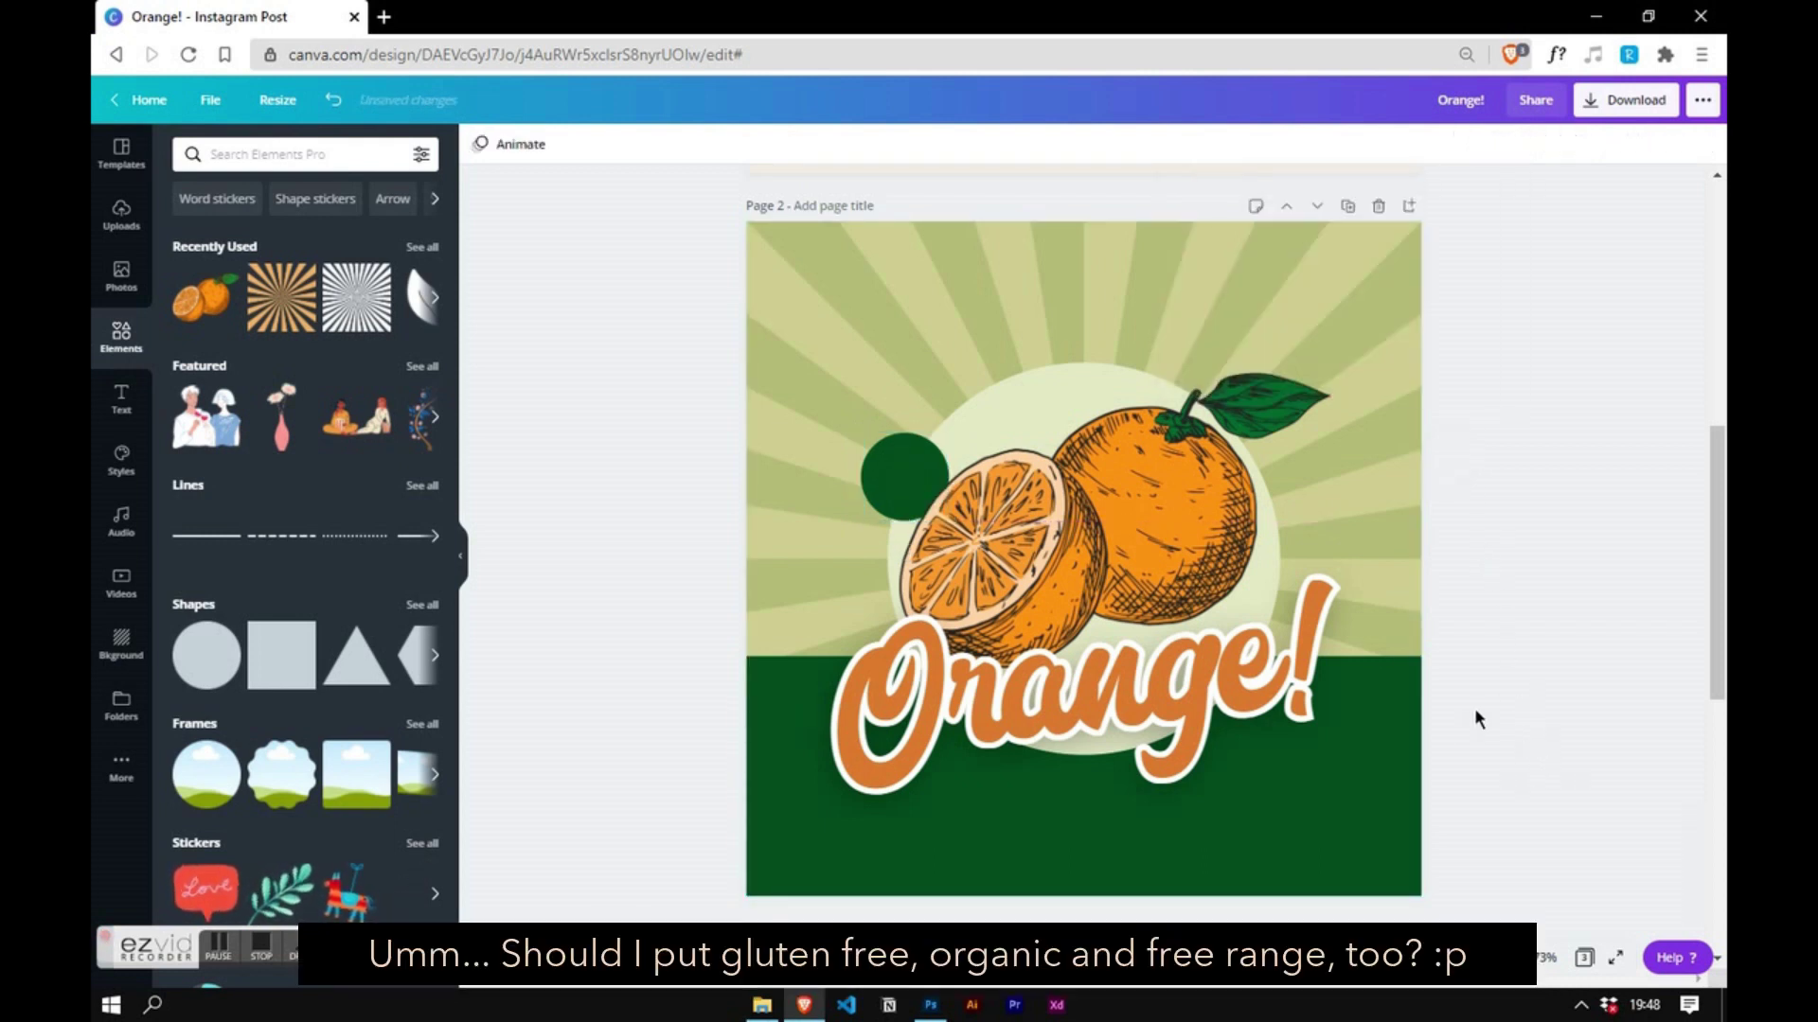
drag(900, 474, 897, 464)
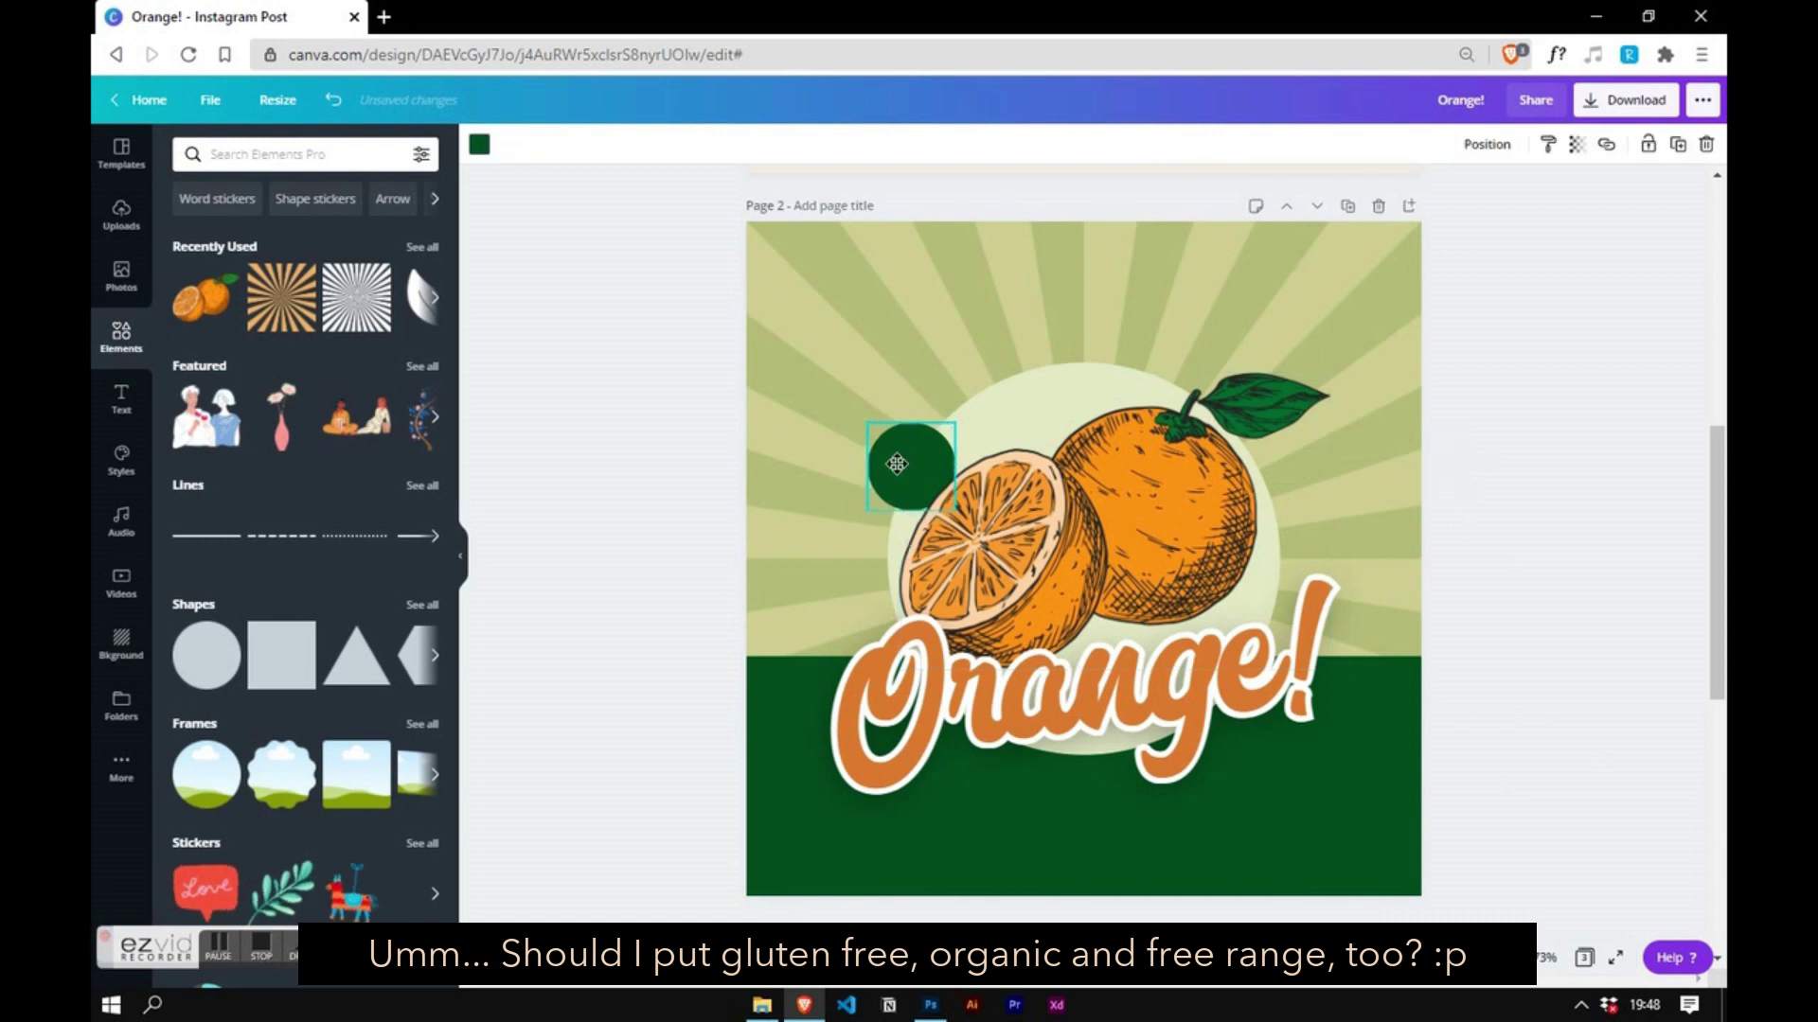
click(1524, 615)
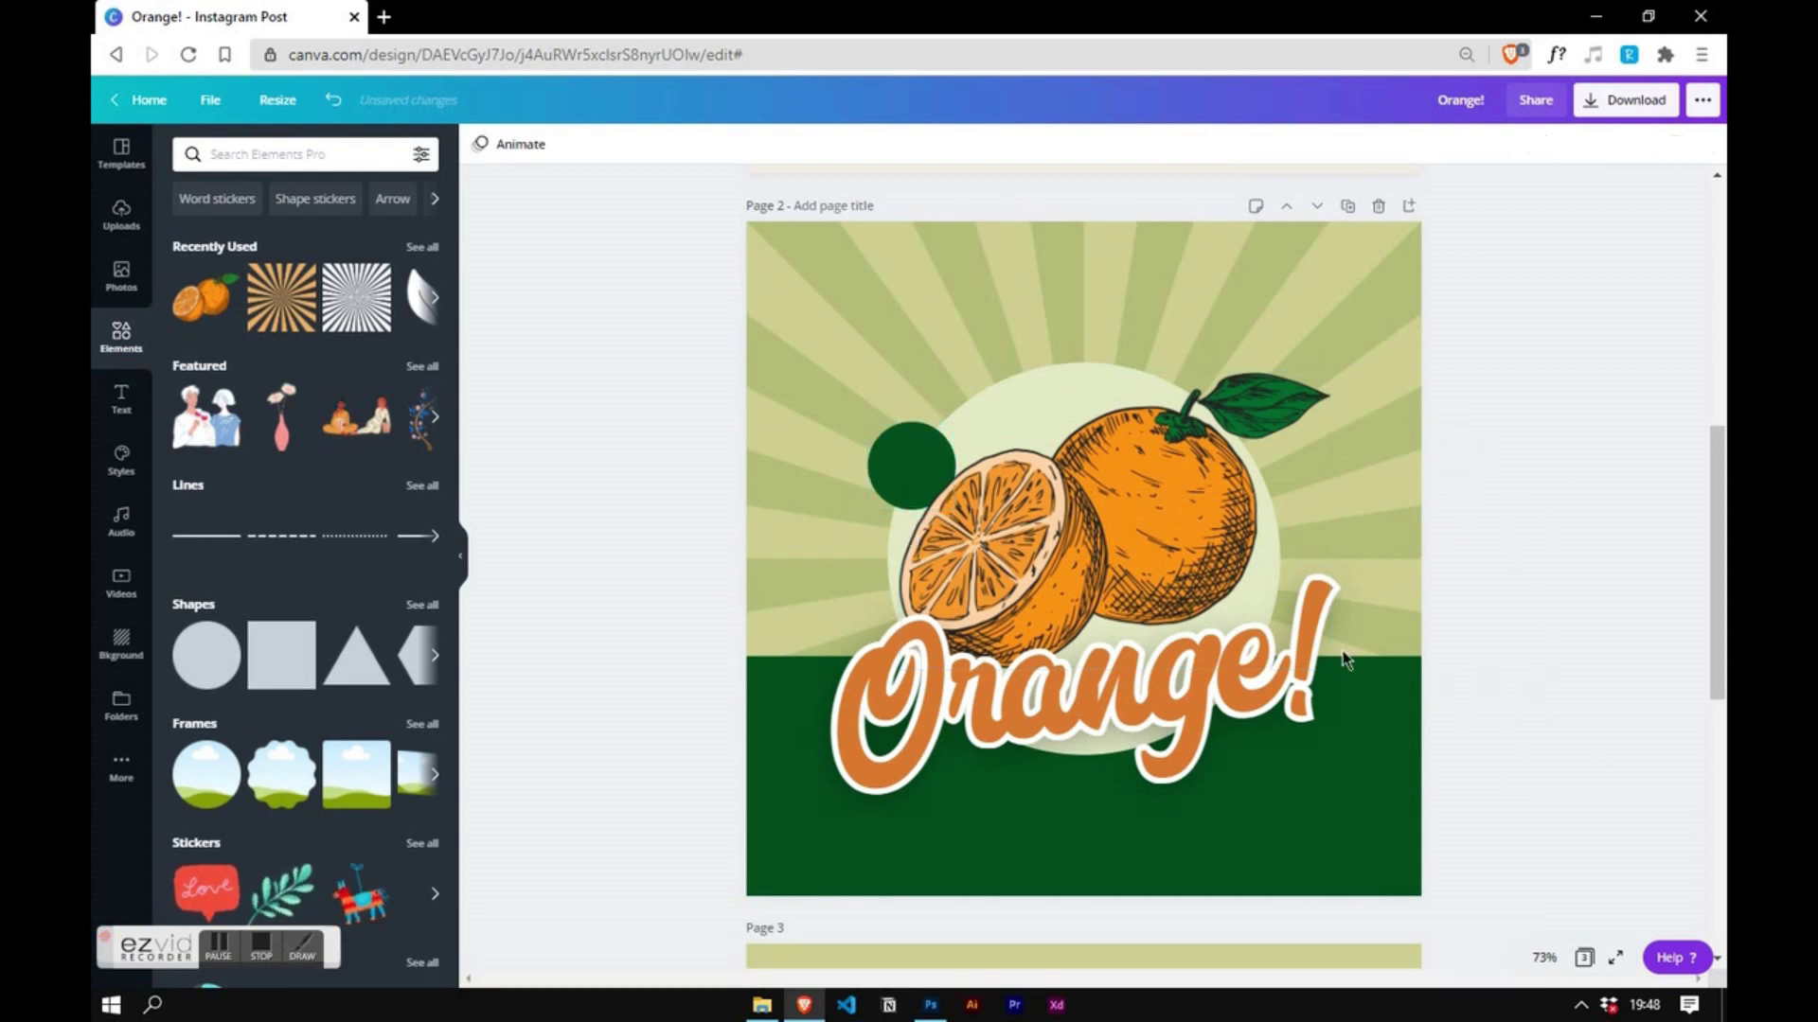
- Add a text box on page 2 reading "100% natural no gmo"
key(t)
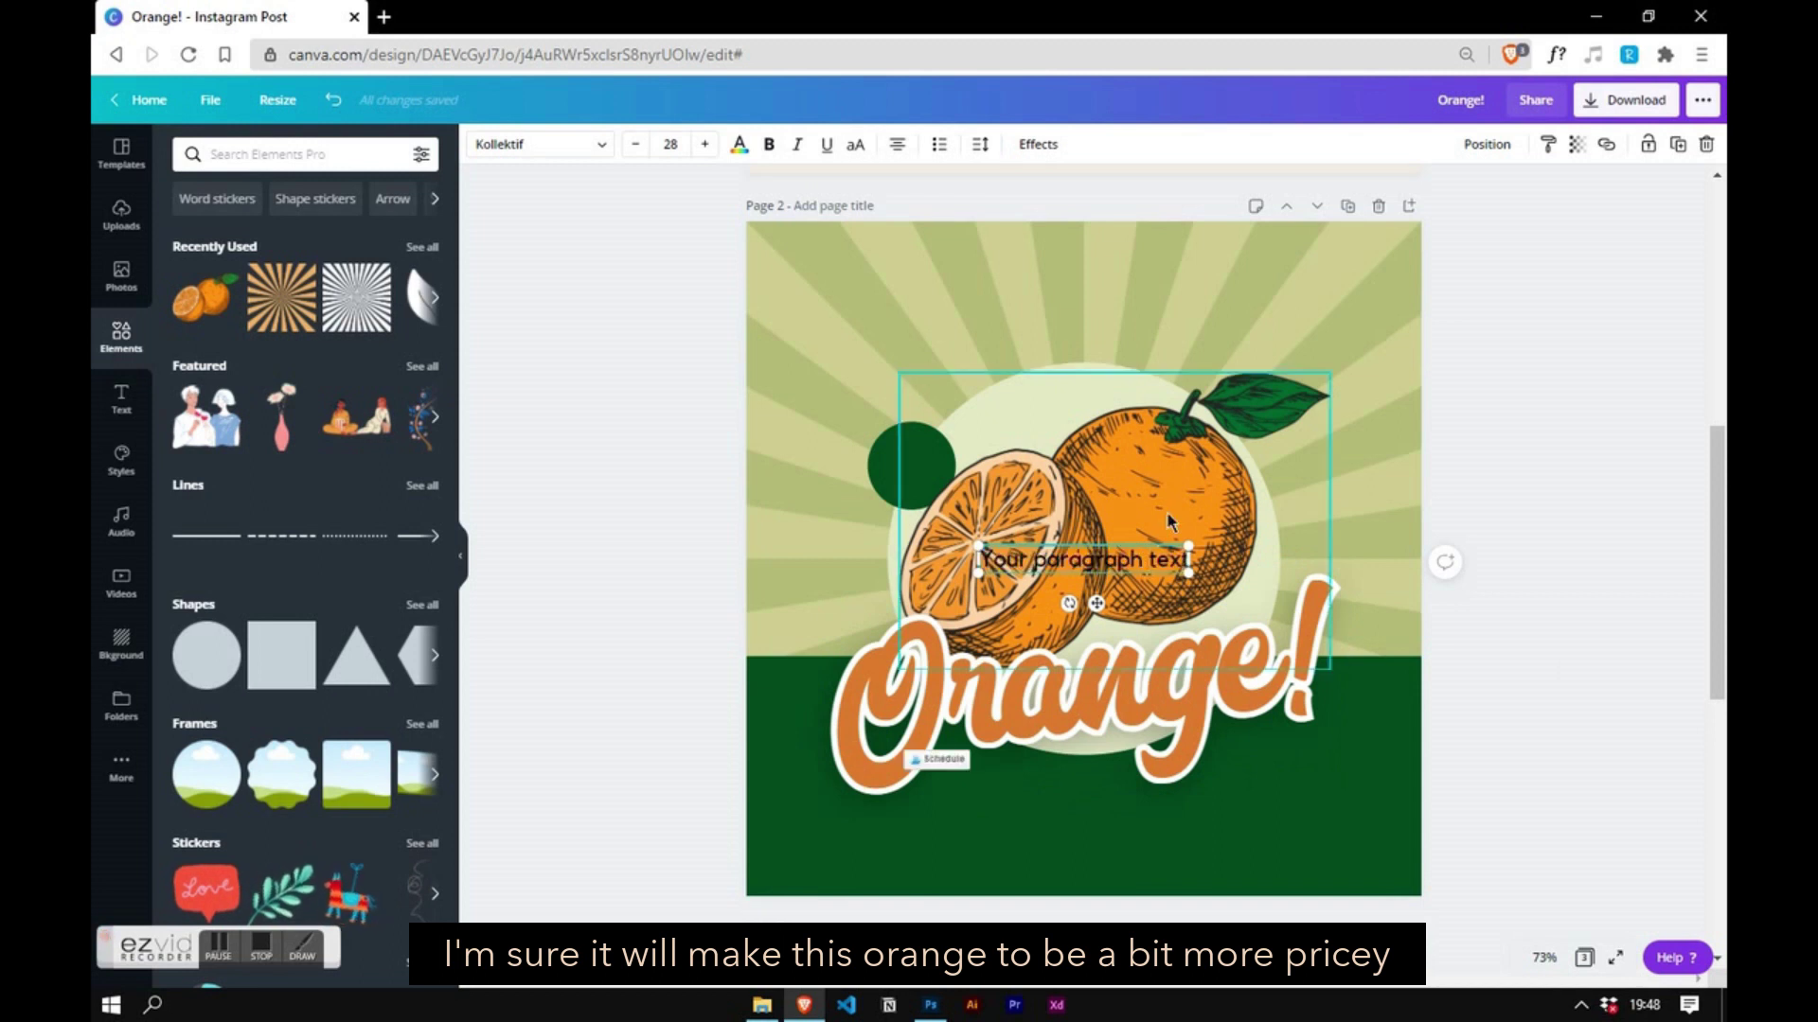
text(10)
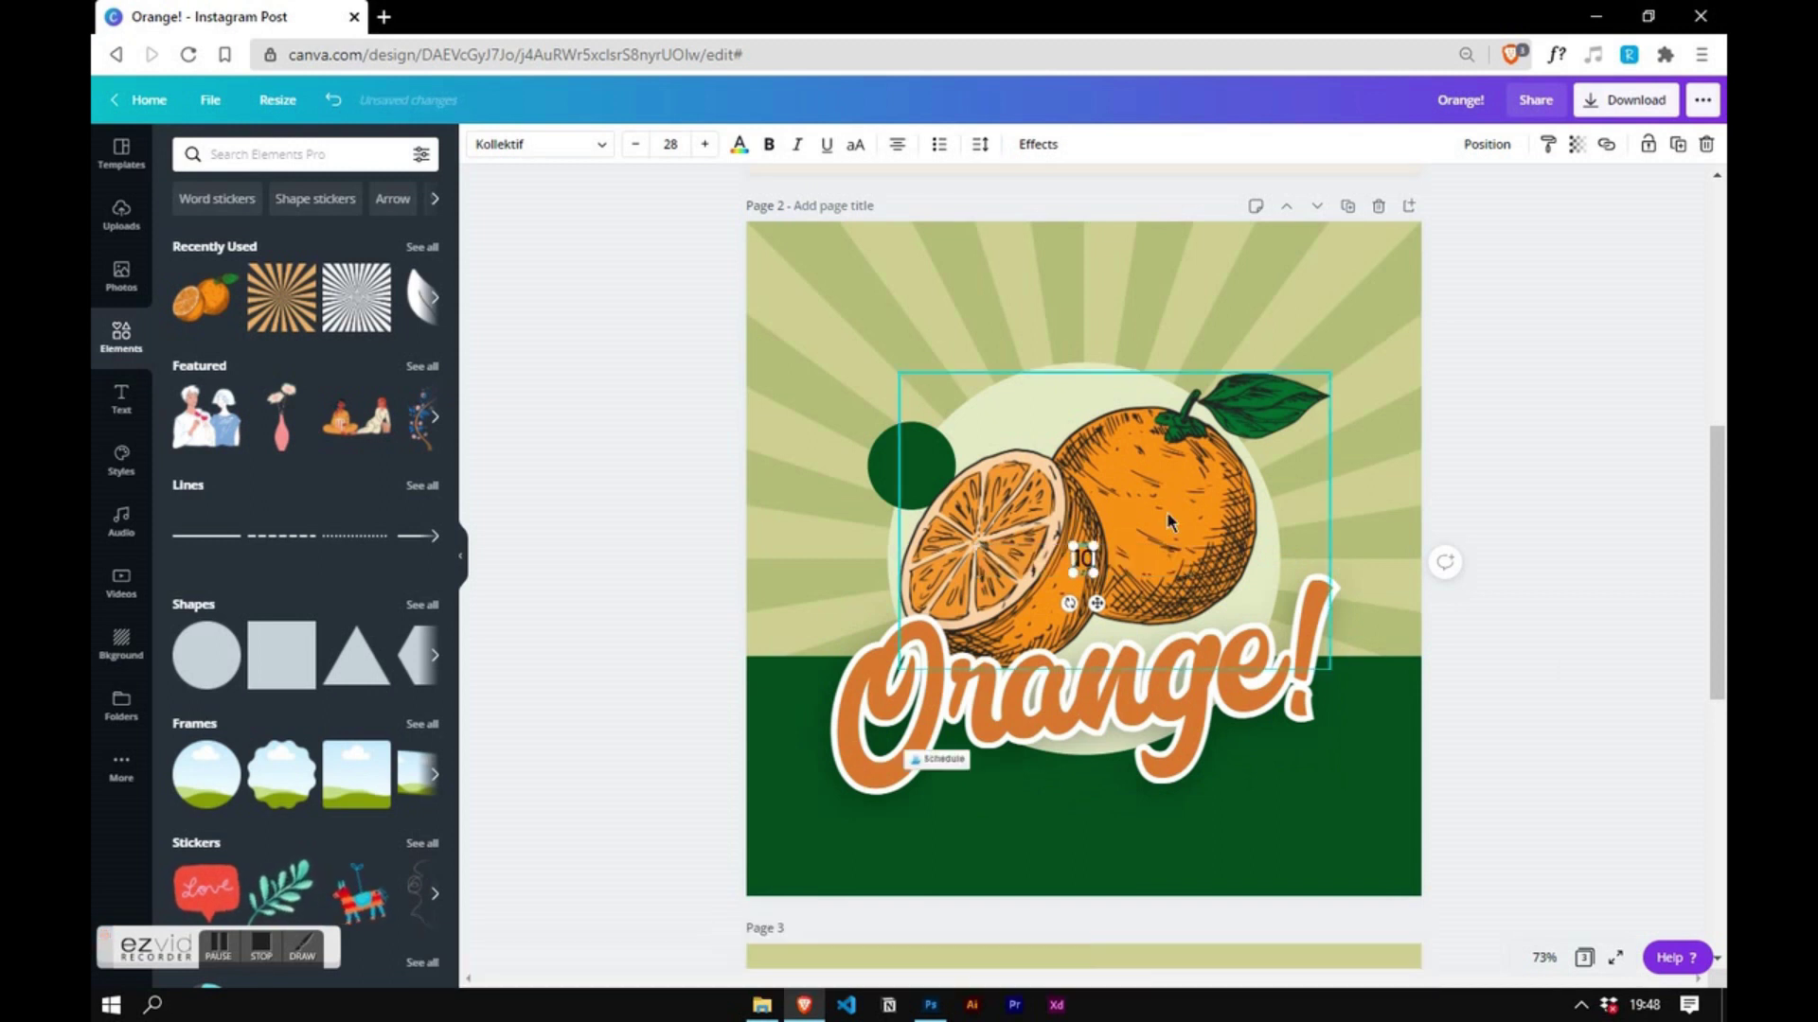
text(0%)
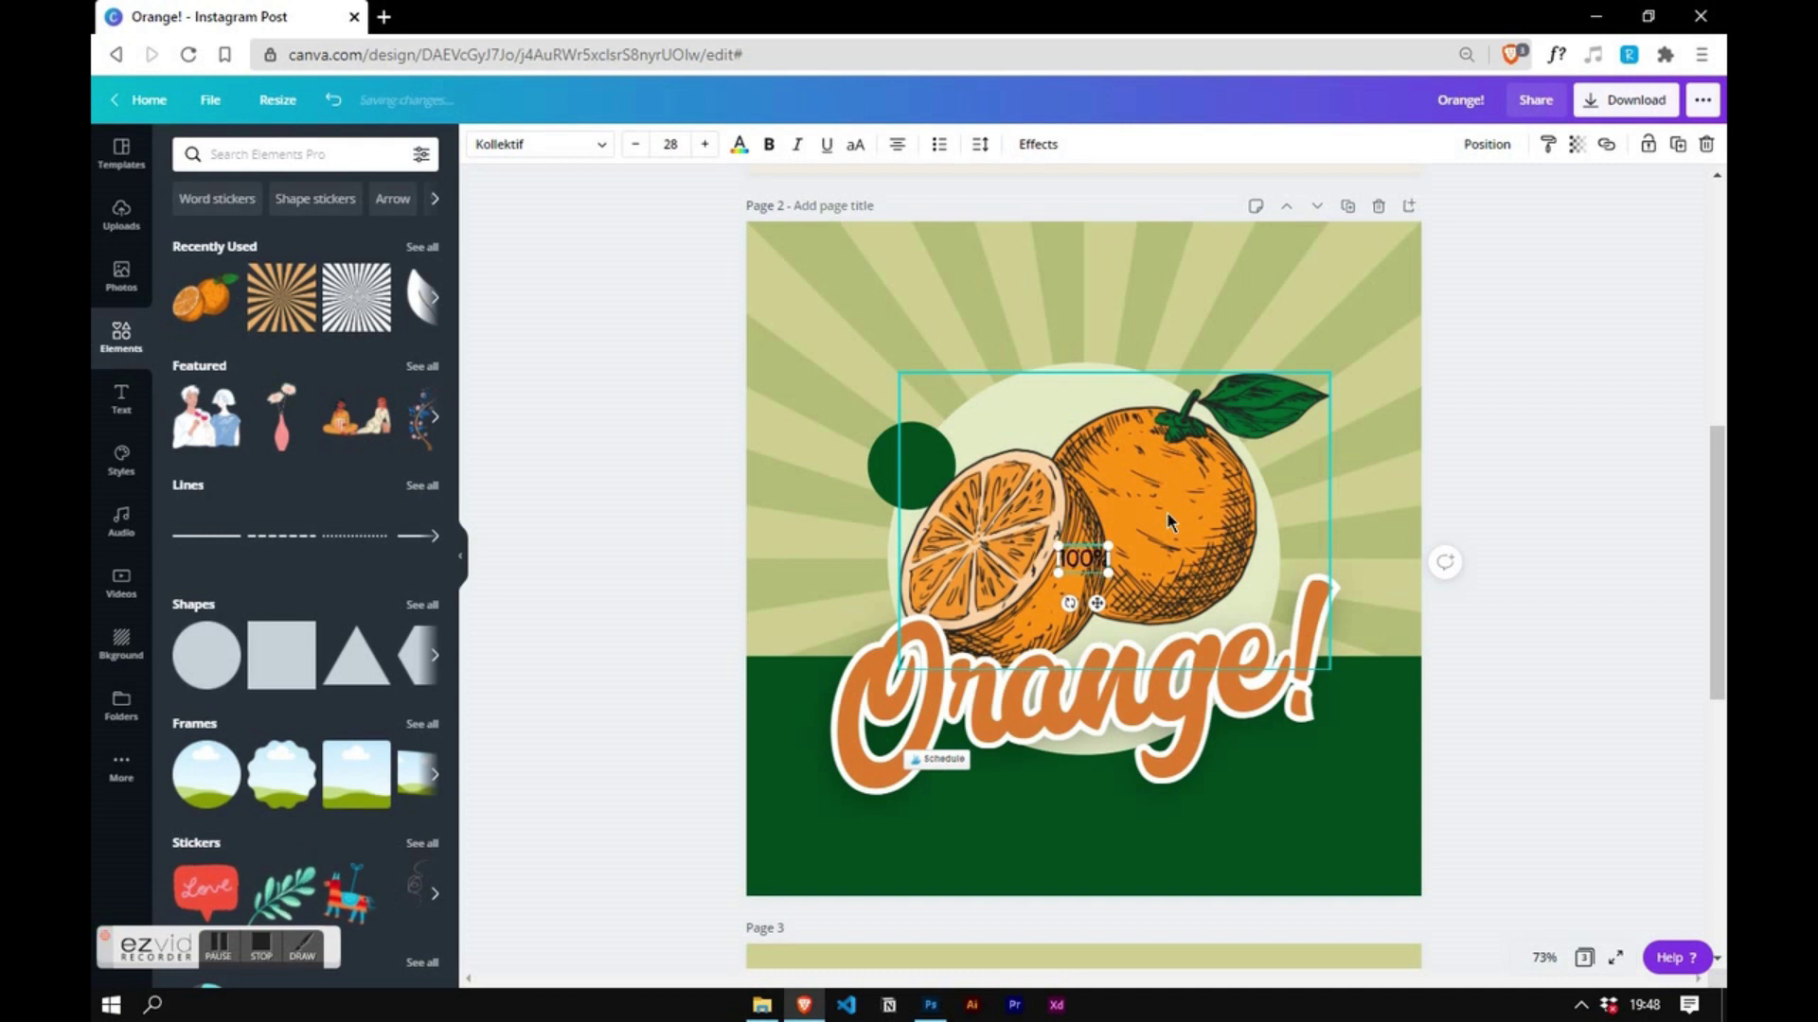
text( natur)
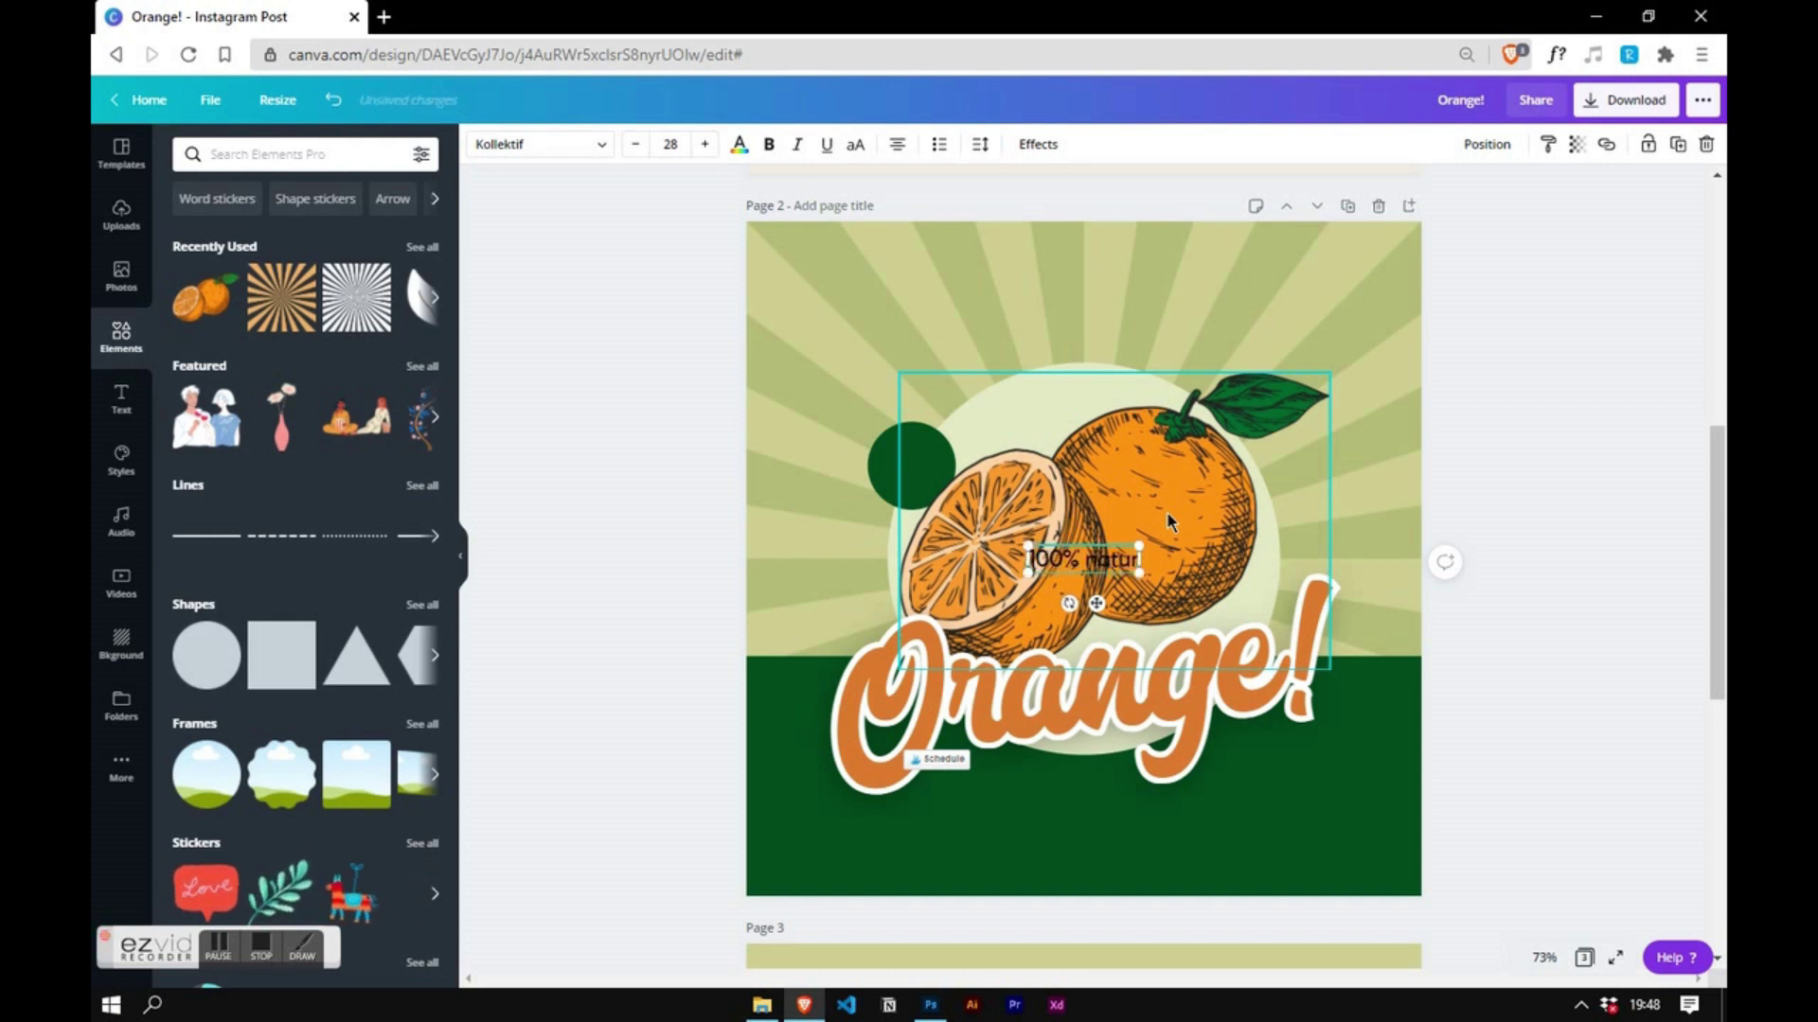
text(al)
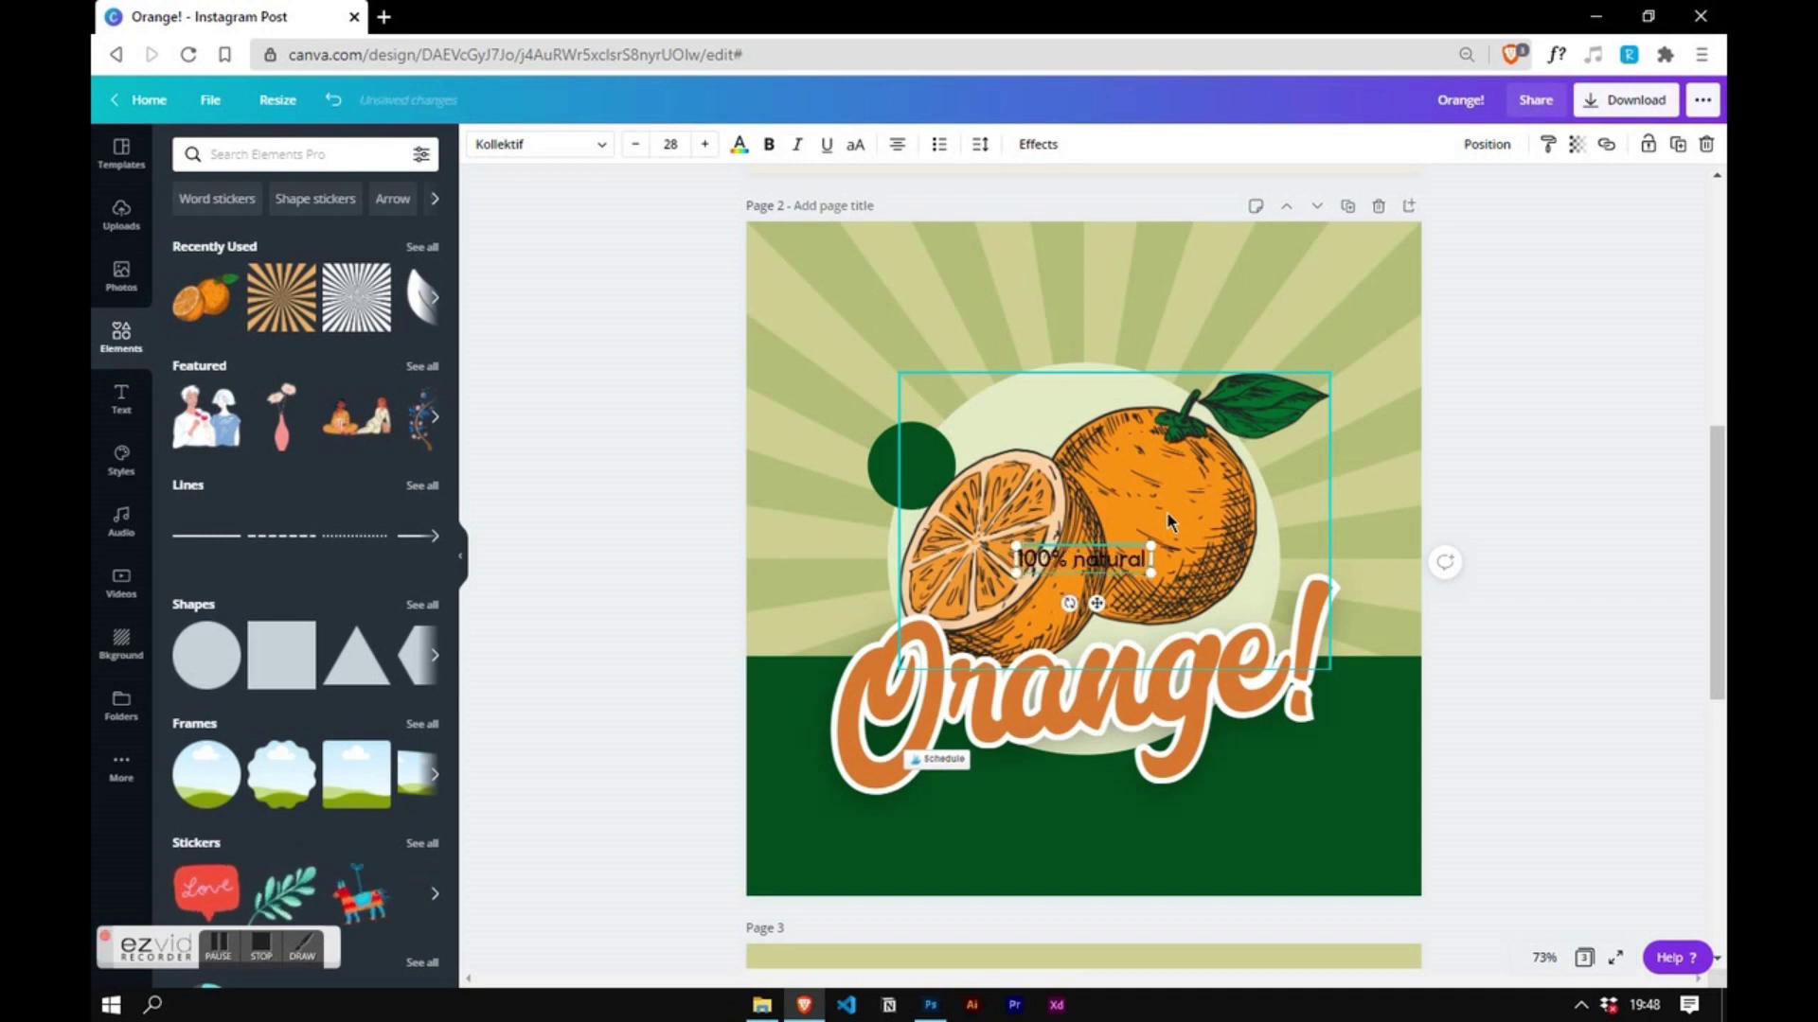
text( no gmo)
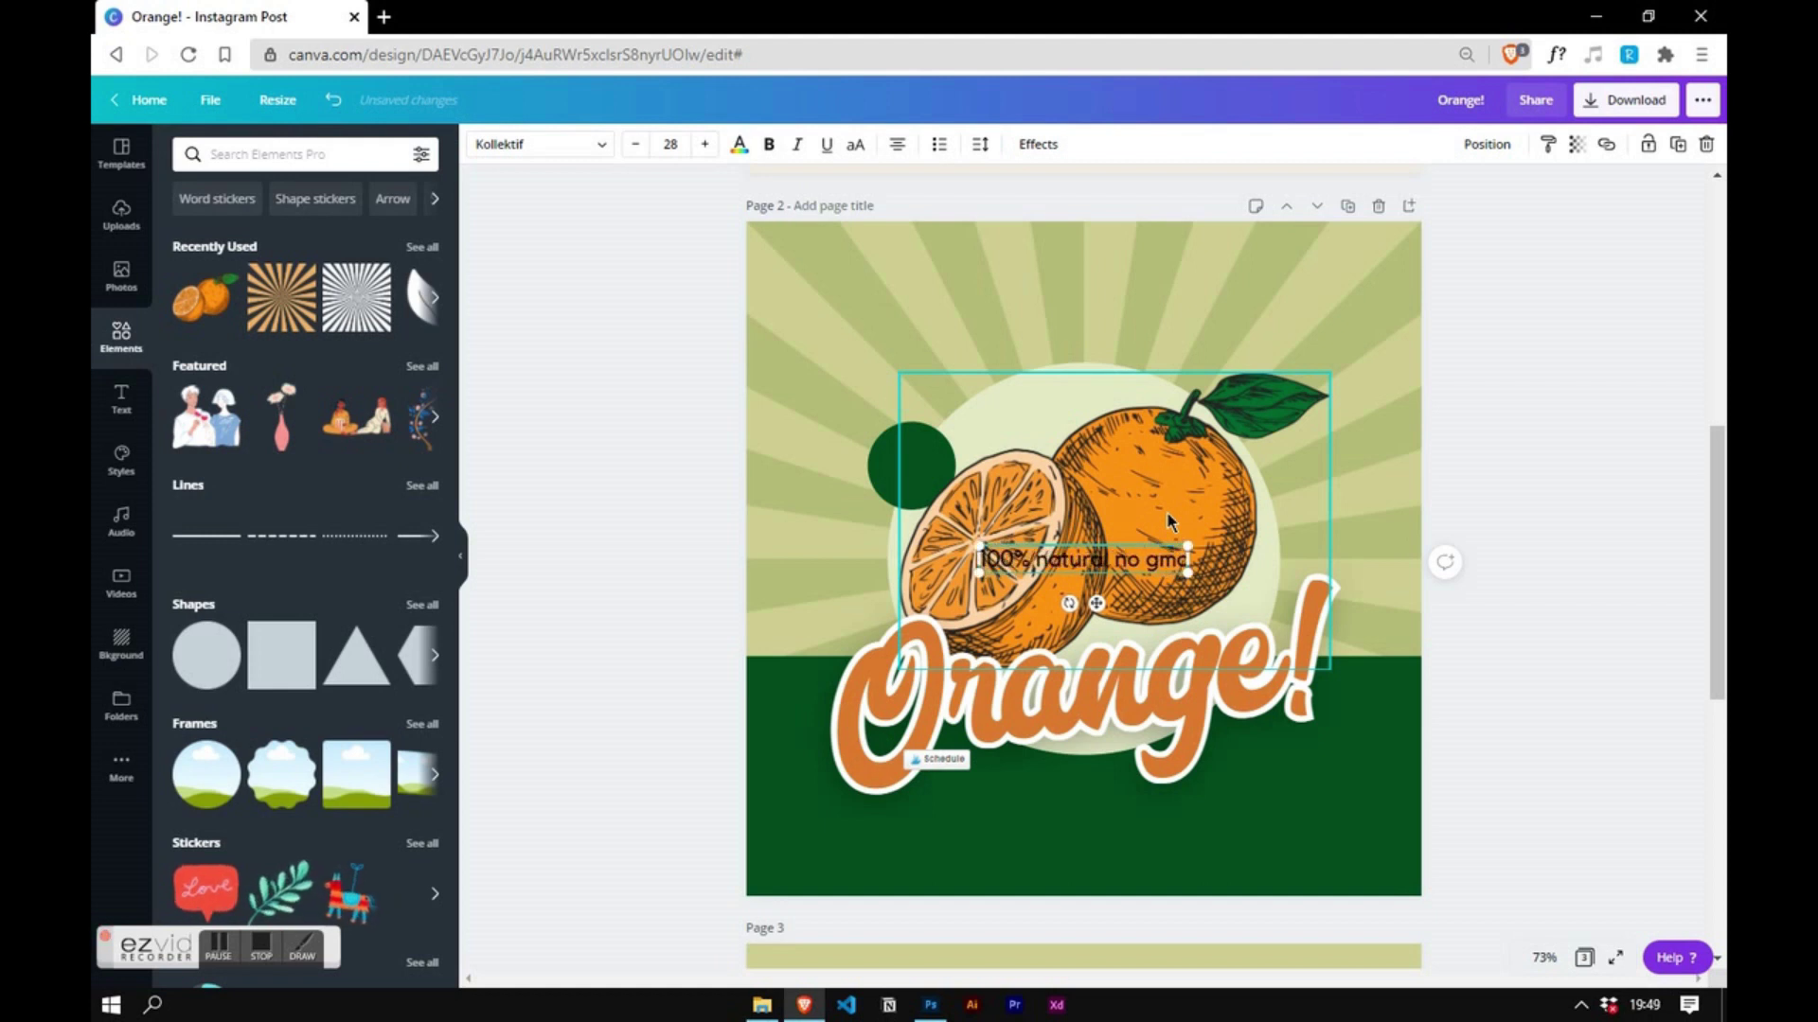
- Make the "100% natural no gmo" text uppercase and set its letter spacing to 100
click(857, 165)
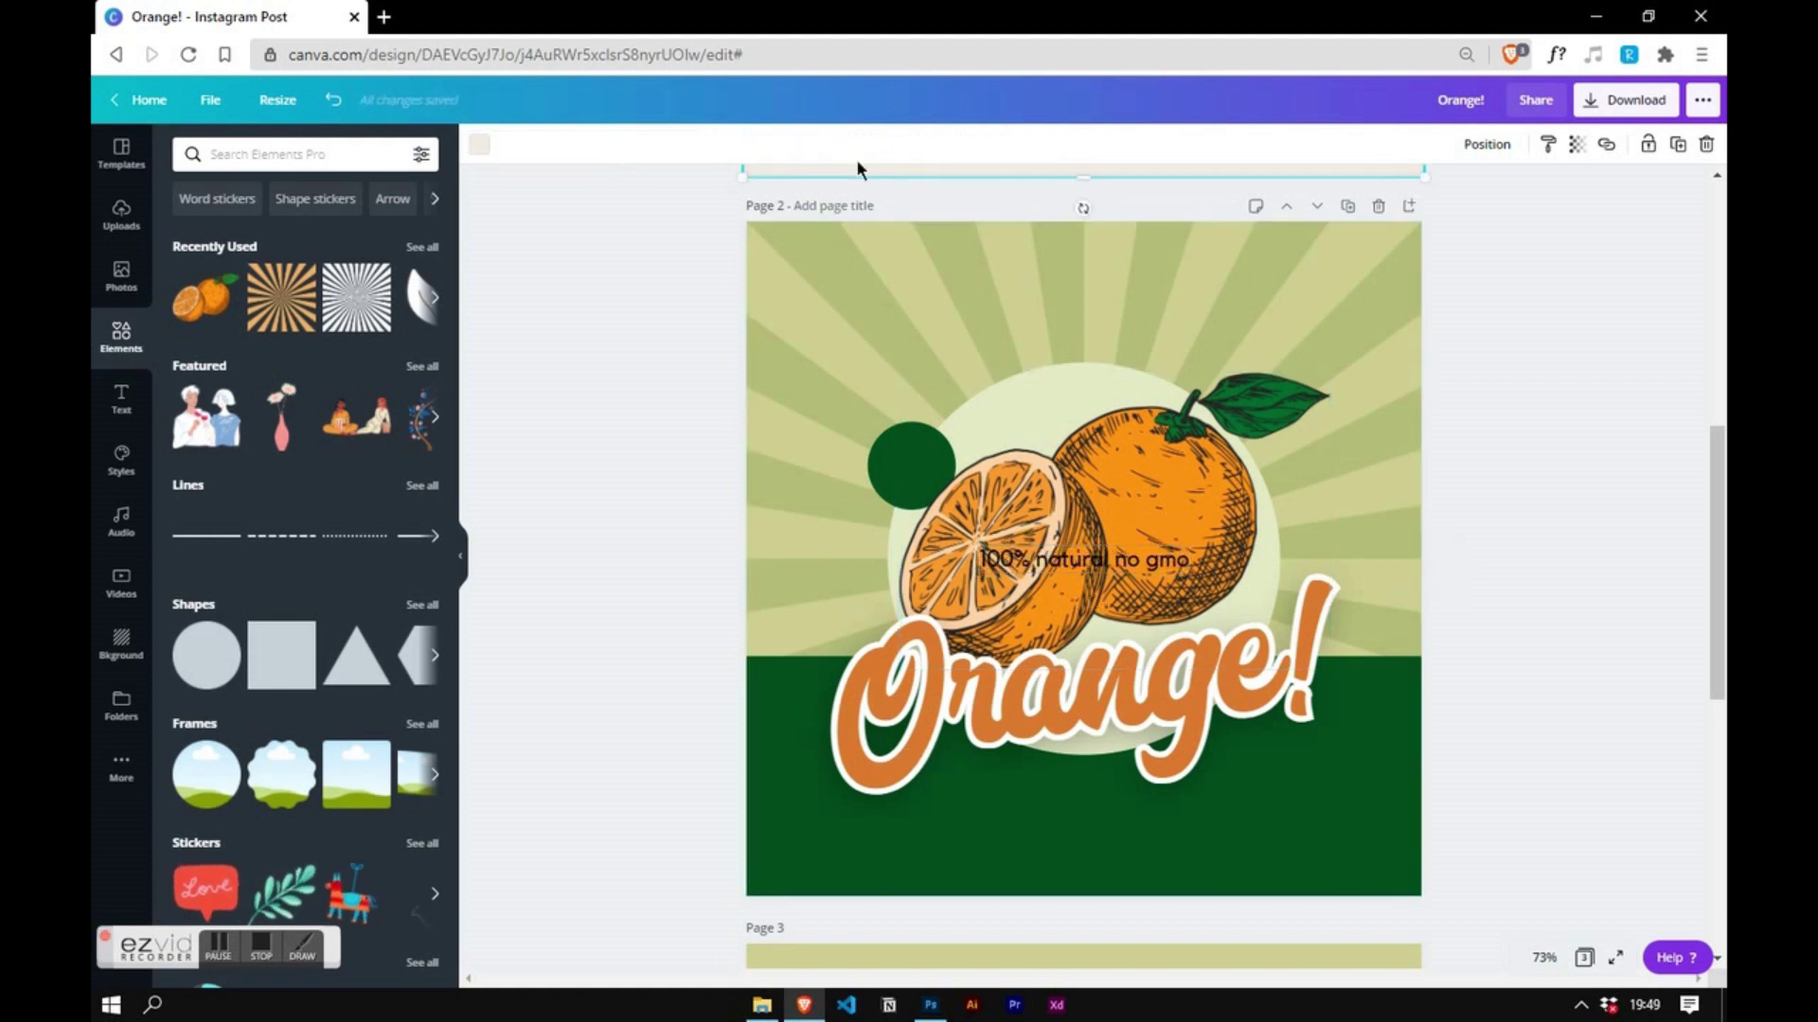
click(1079, 561)
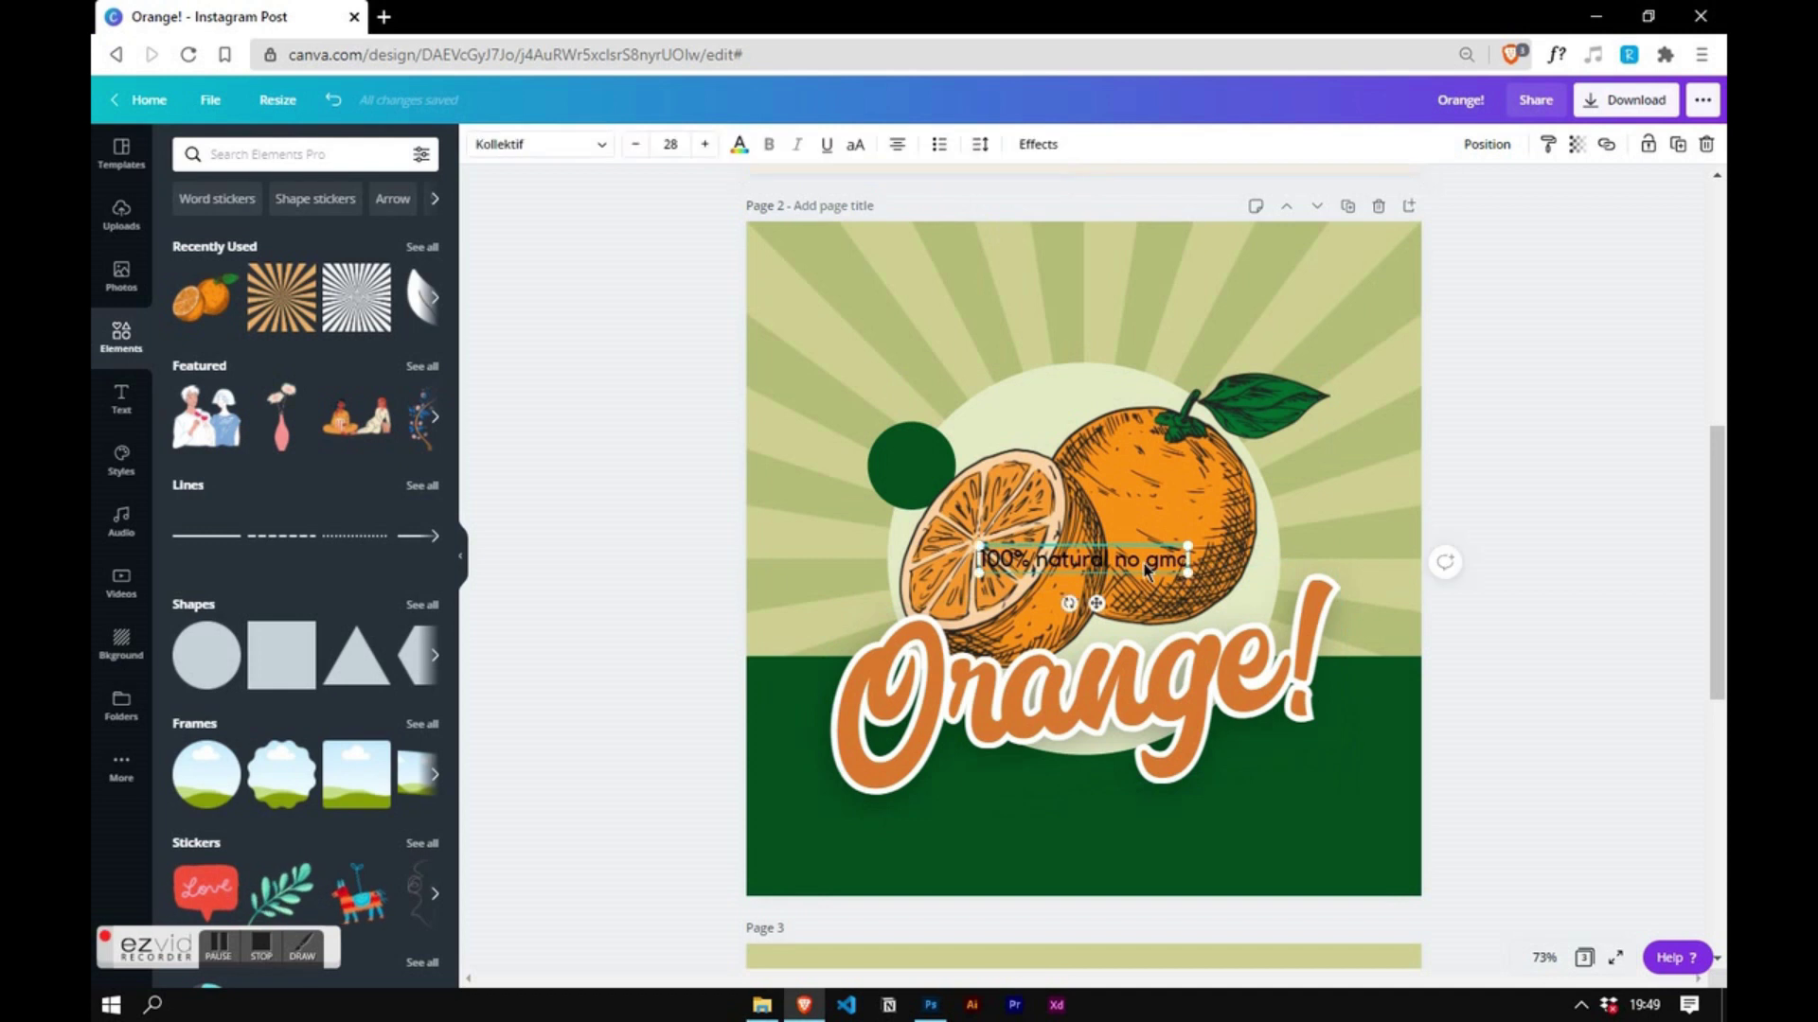
click(857, 149)
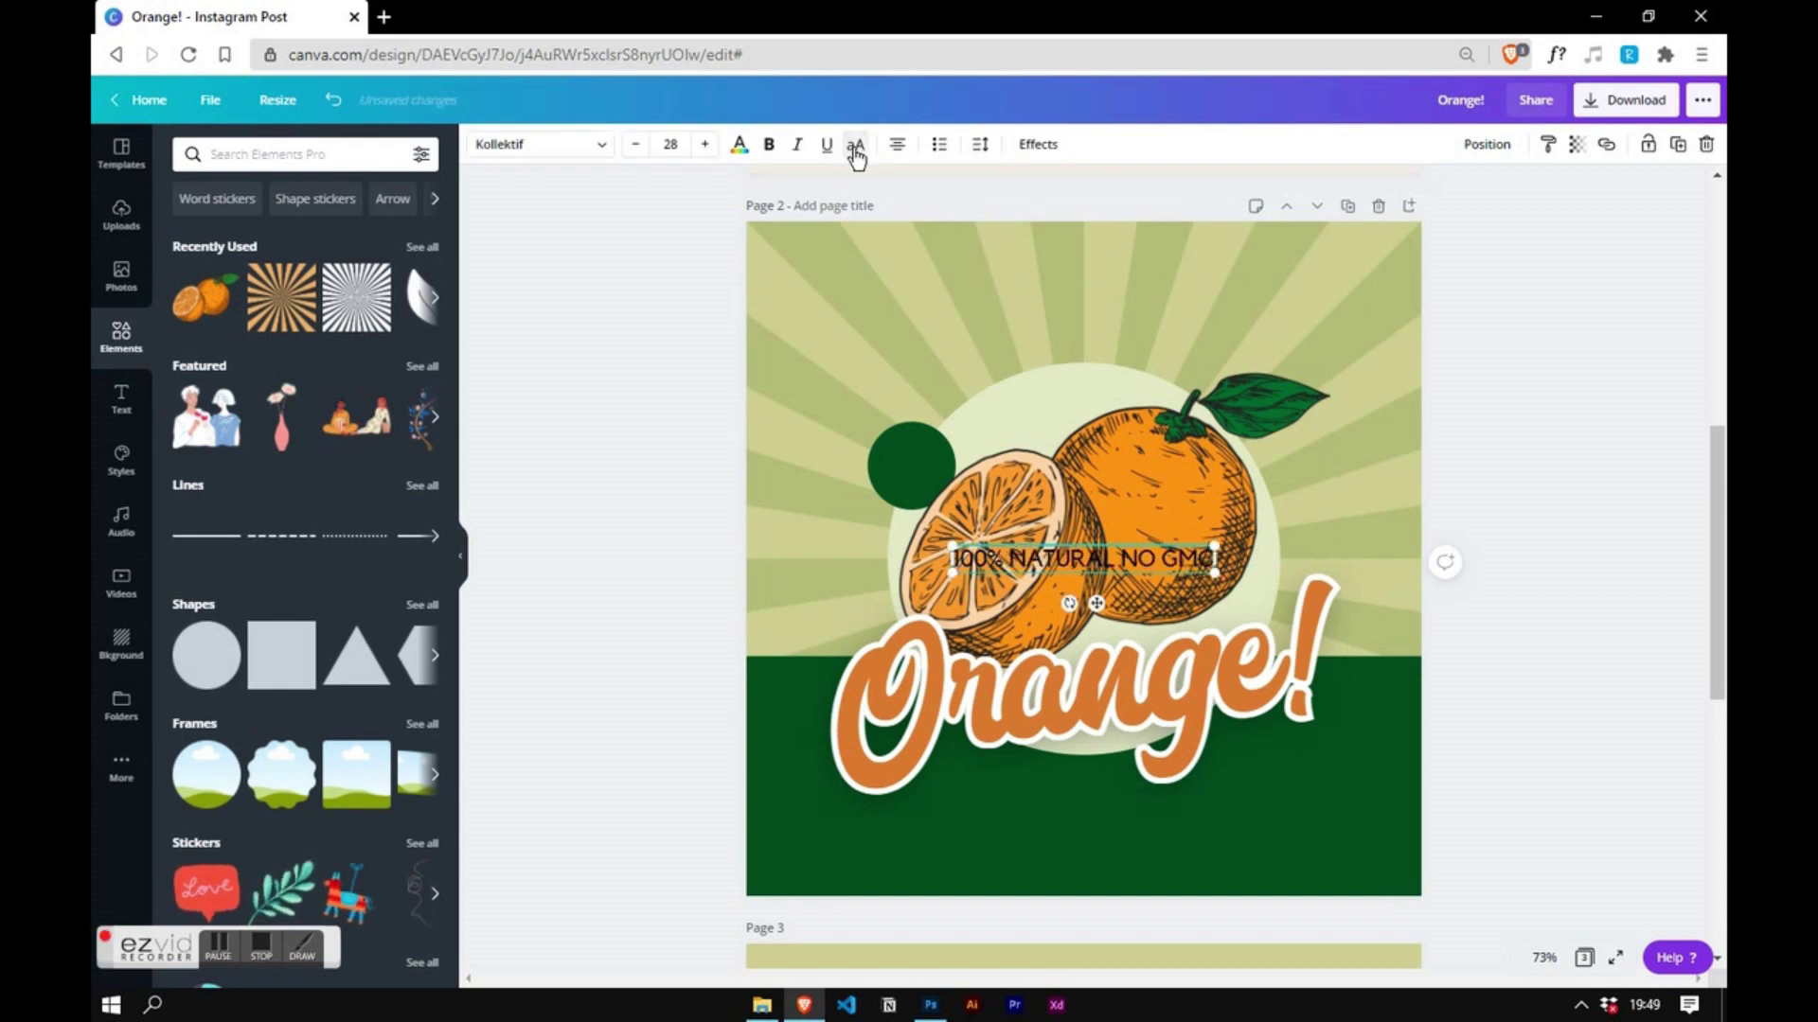
click(981, 148)
click(1217, 201)
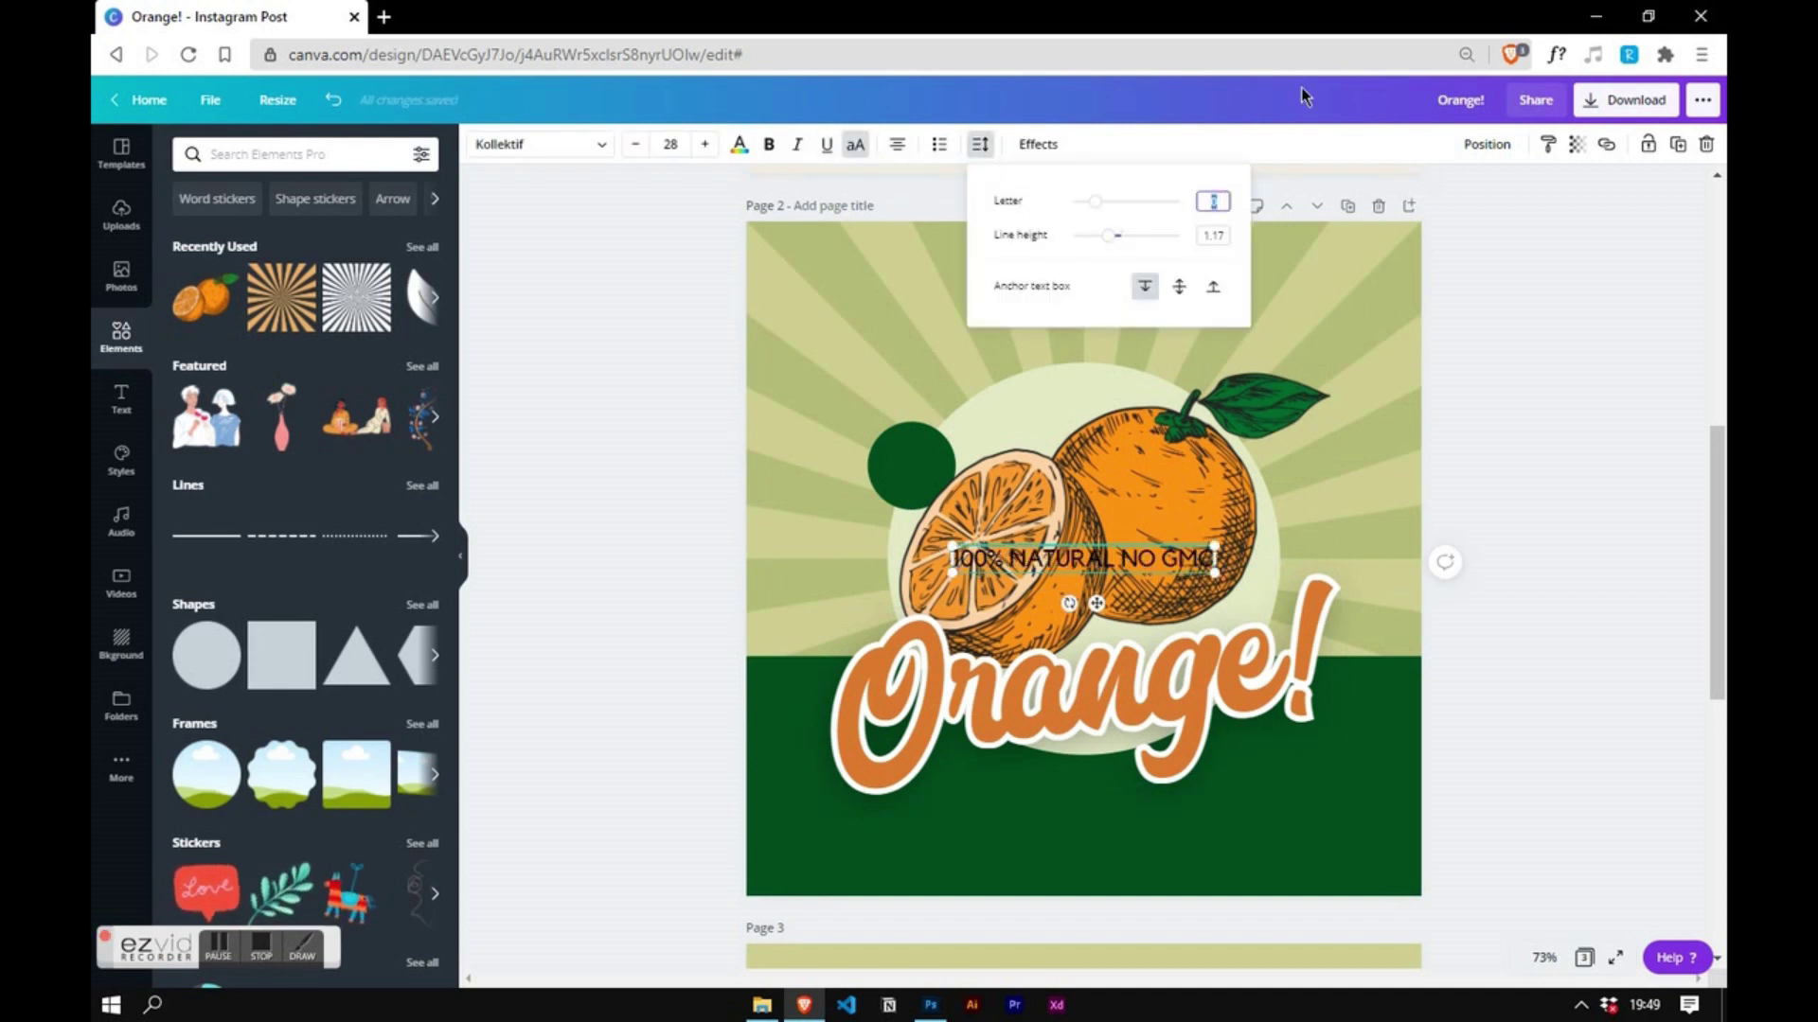
text(50)
key(Return)
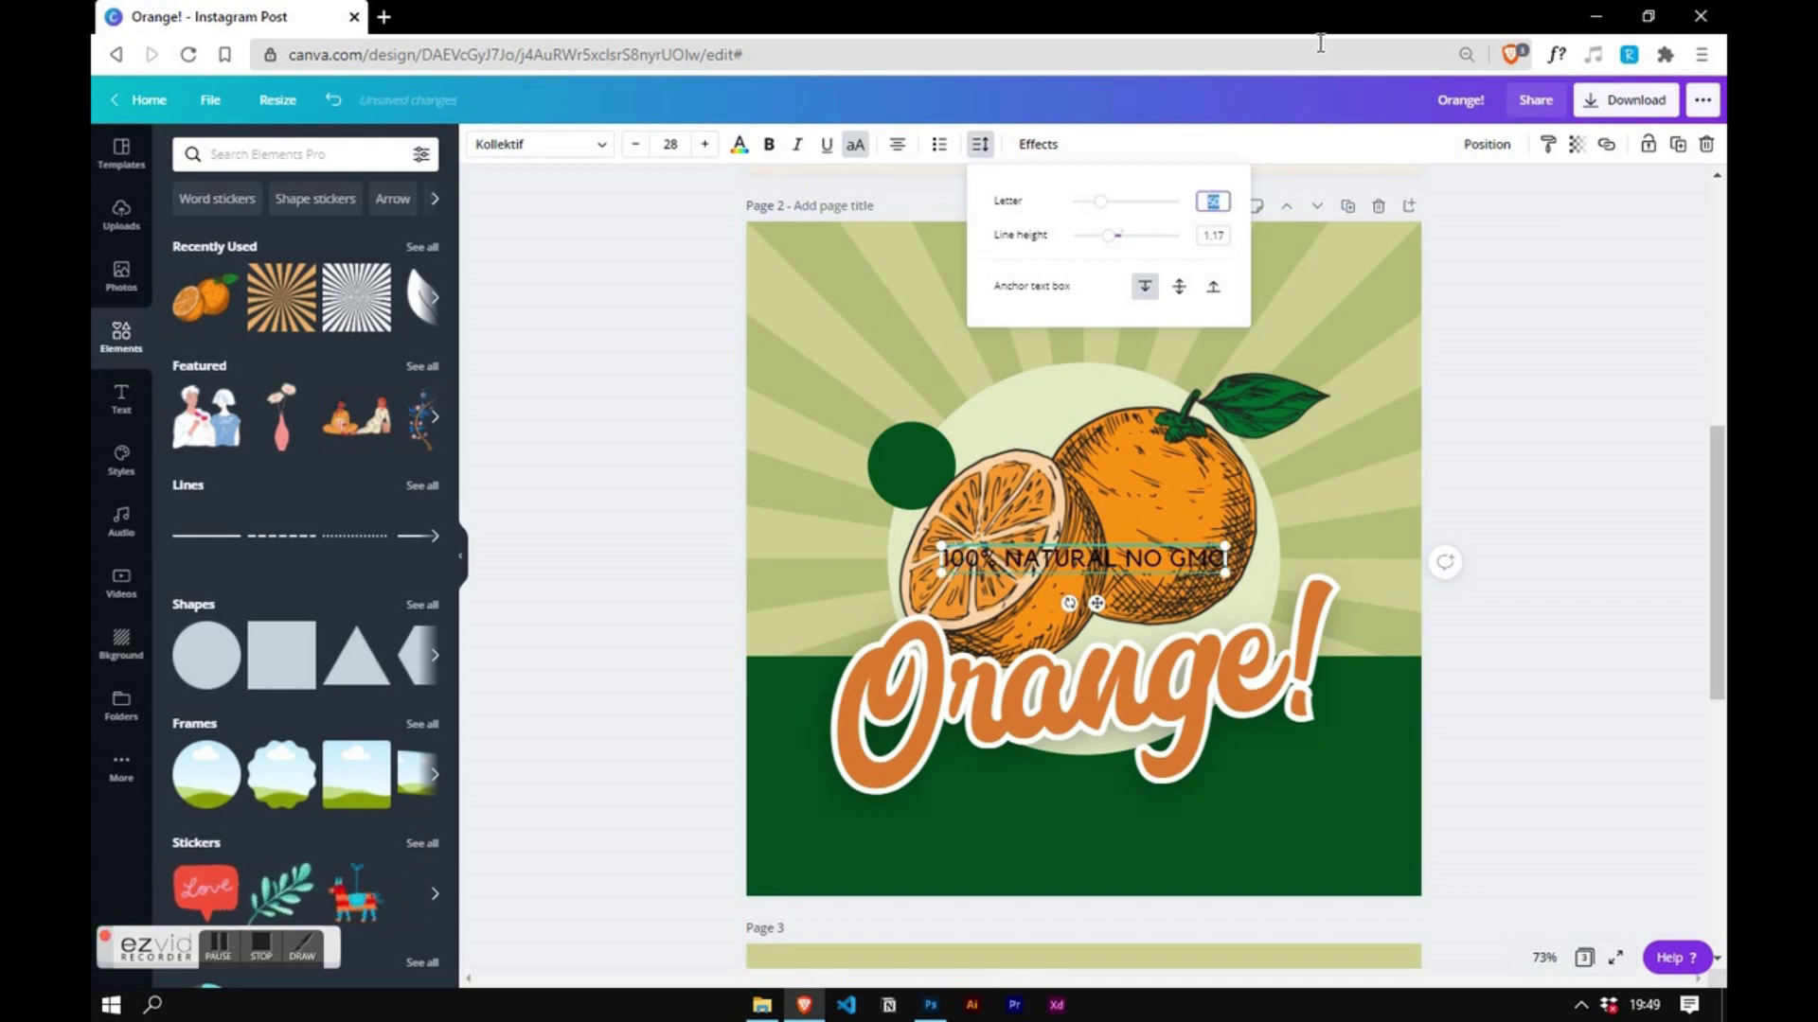
key(Return)
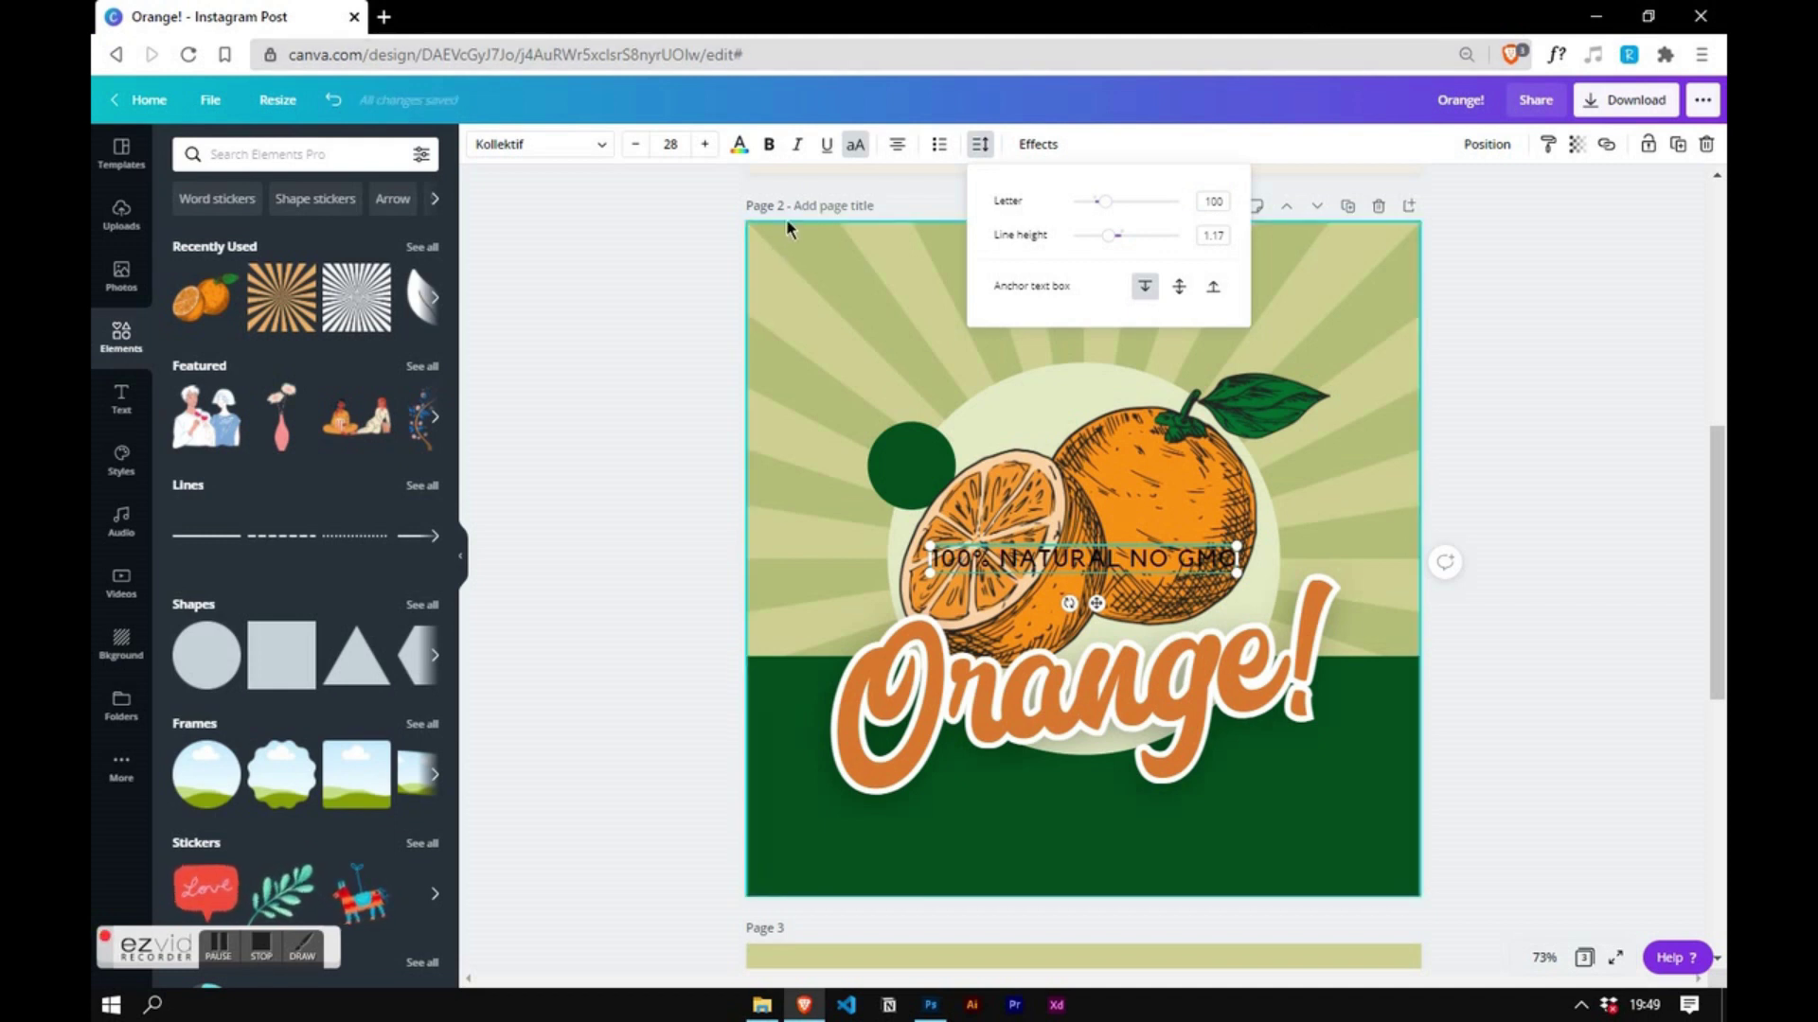
- Colour the "100% NATURAL NO GMO" text pale green and apply the Curve effect at 92
click(739, 144)
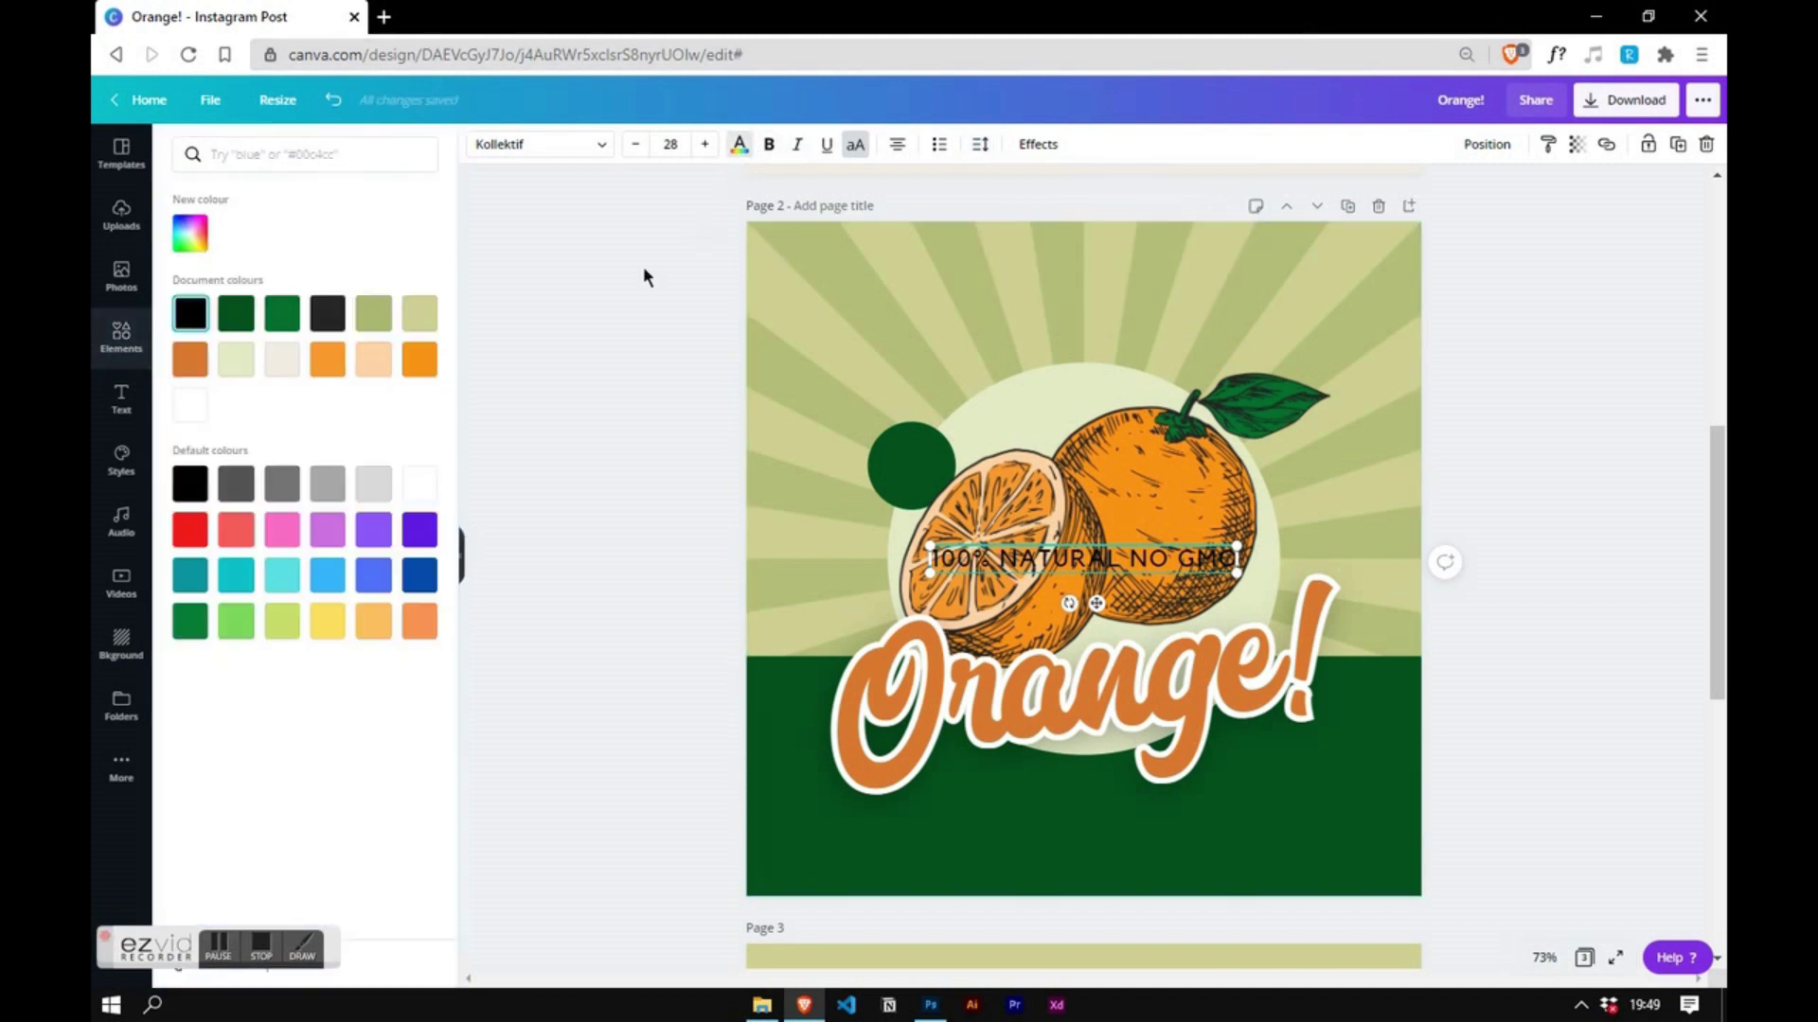
click(244, 376)
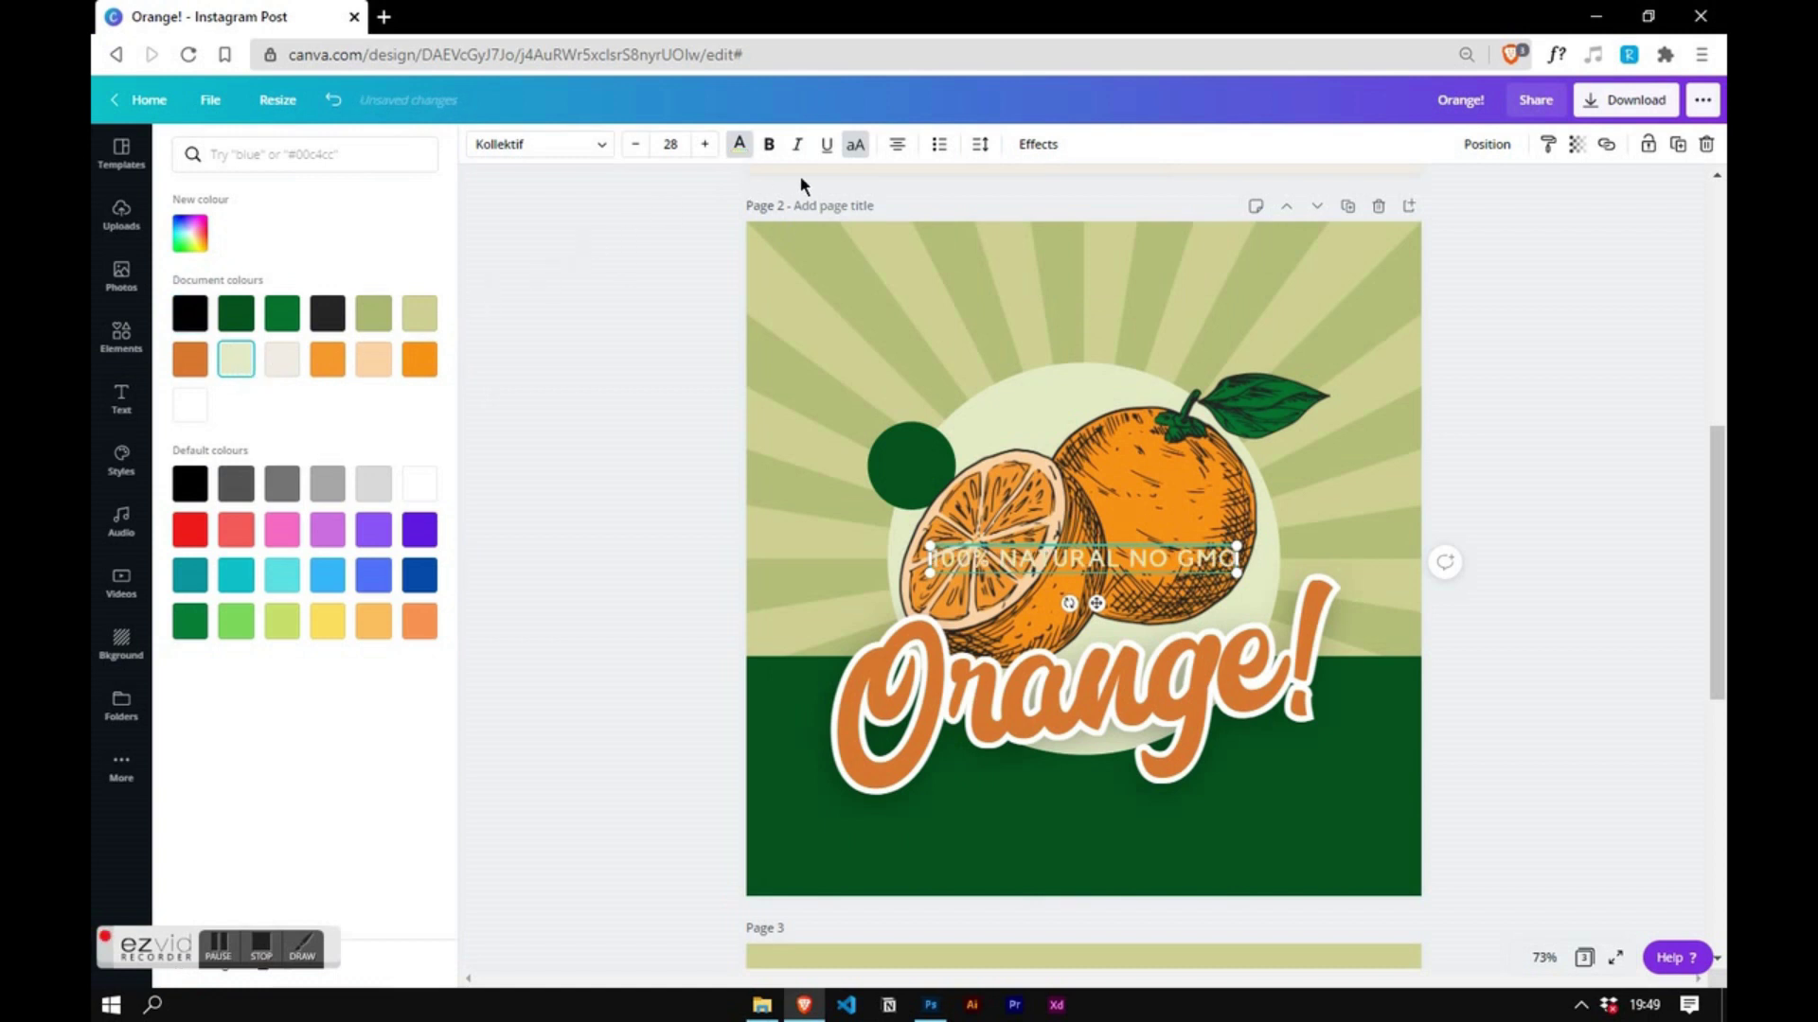
click(1037, 144)
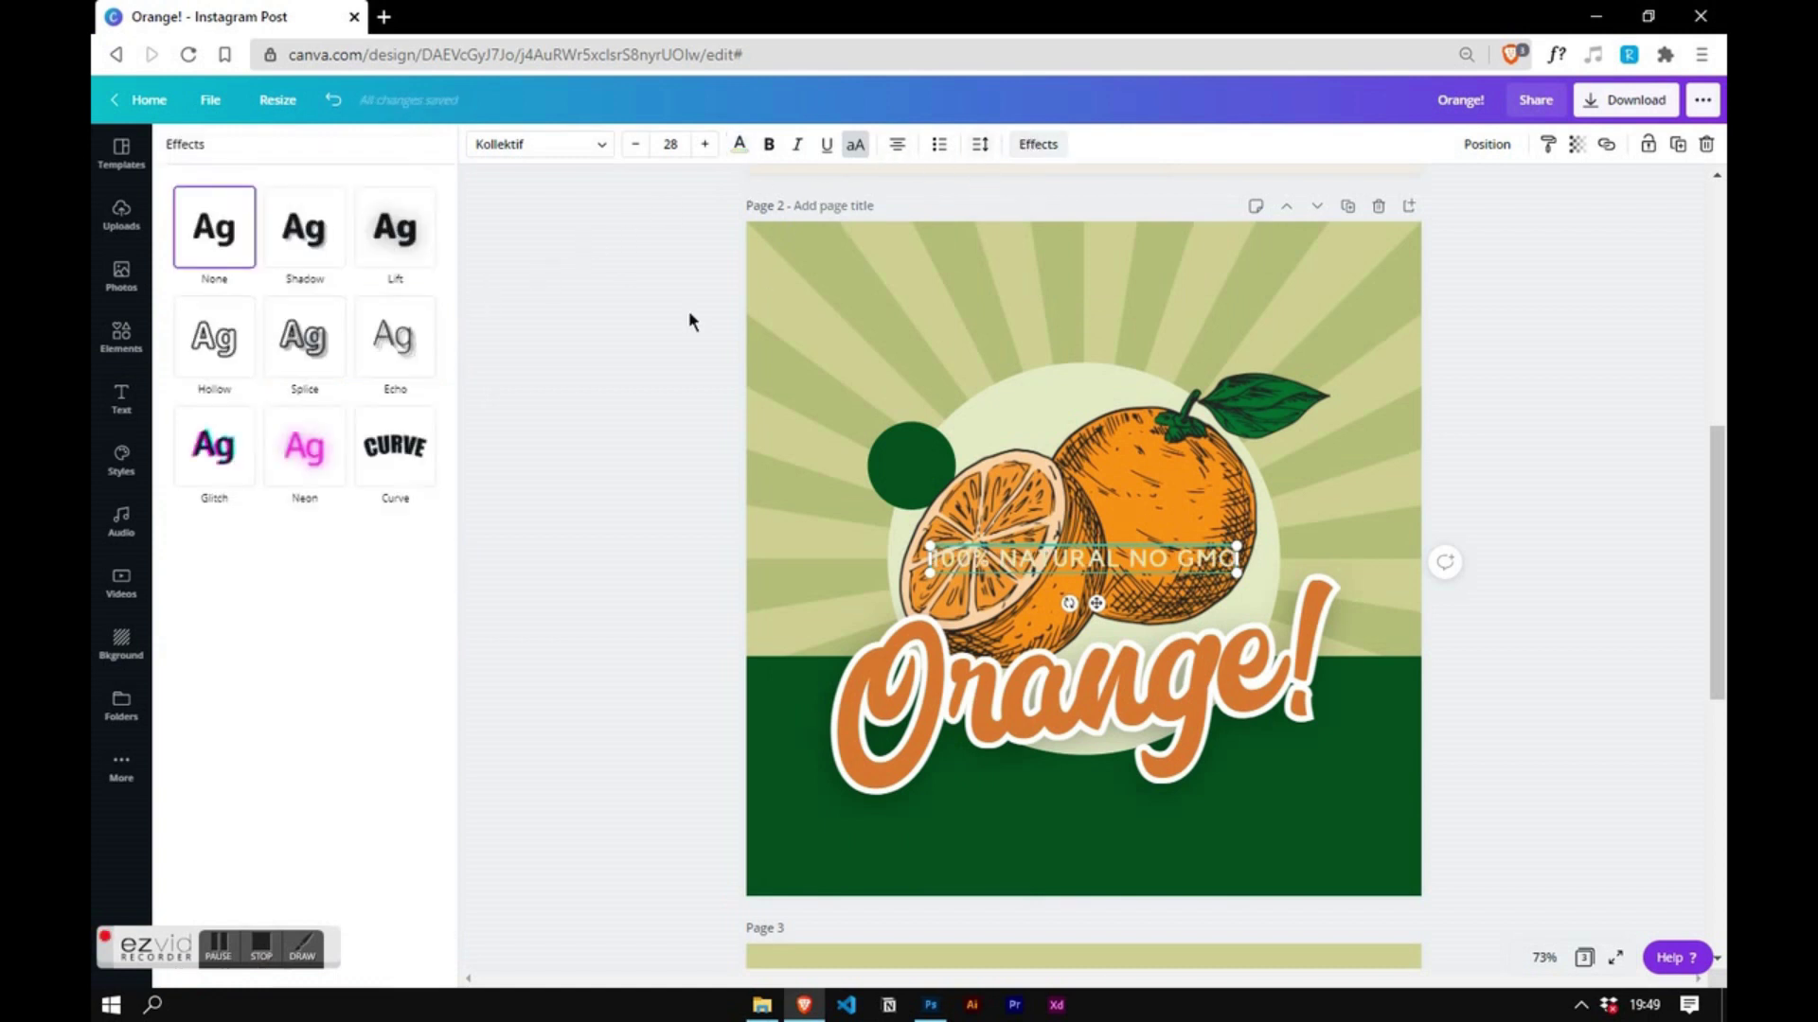
click(402, 476)
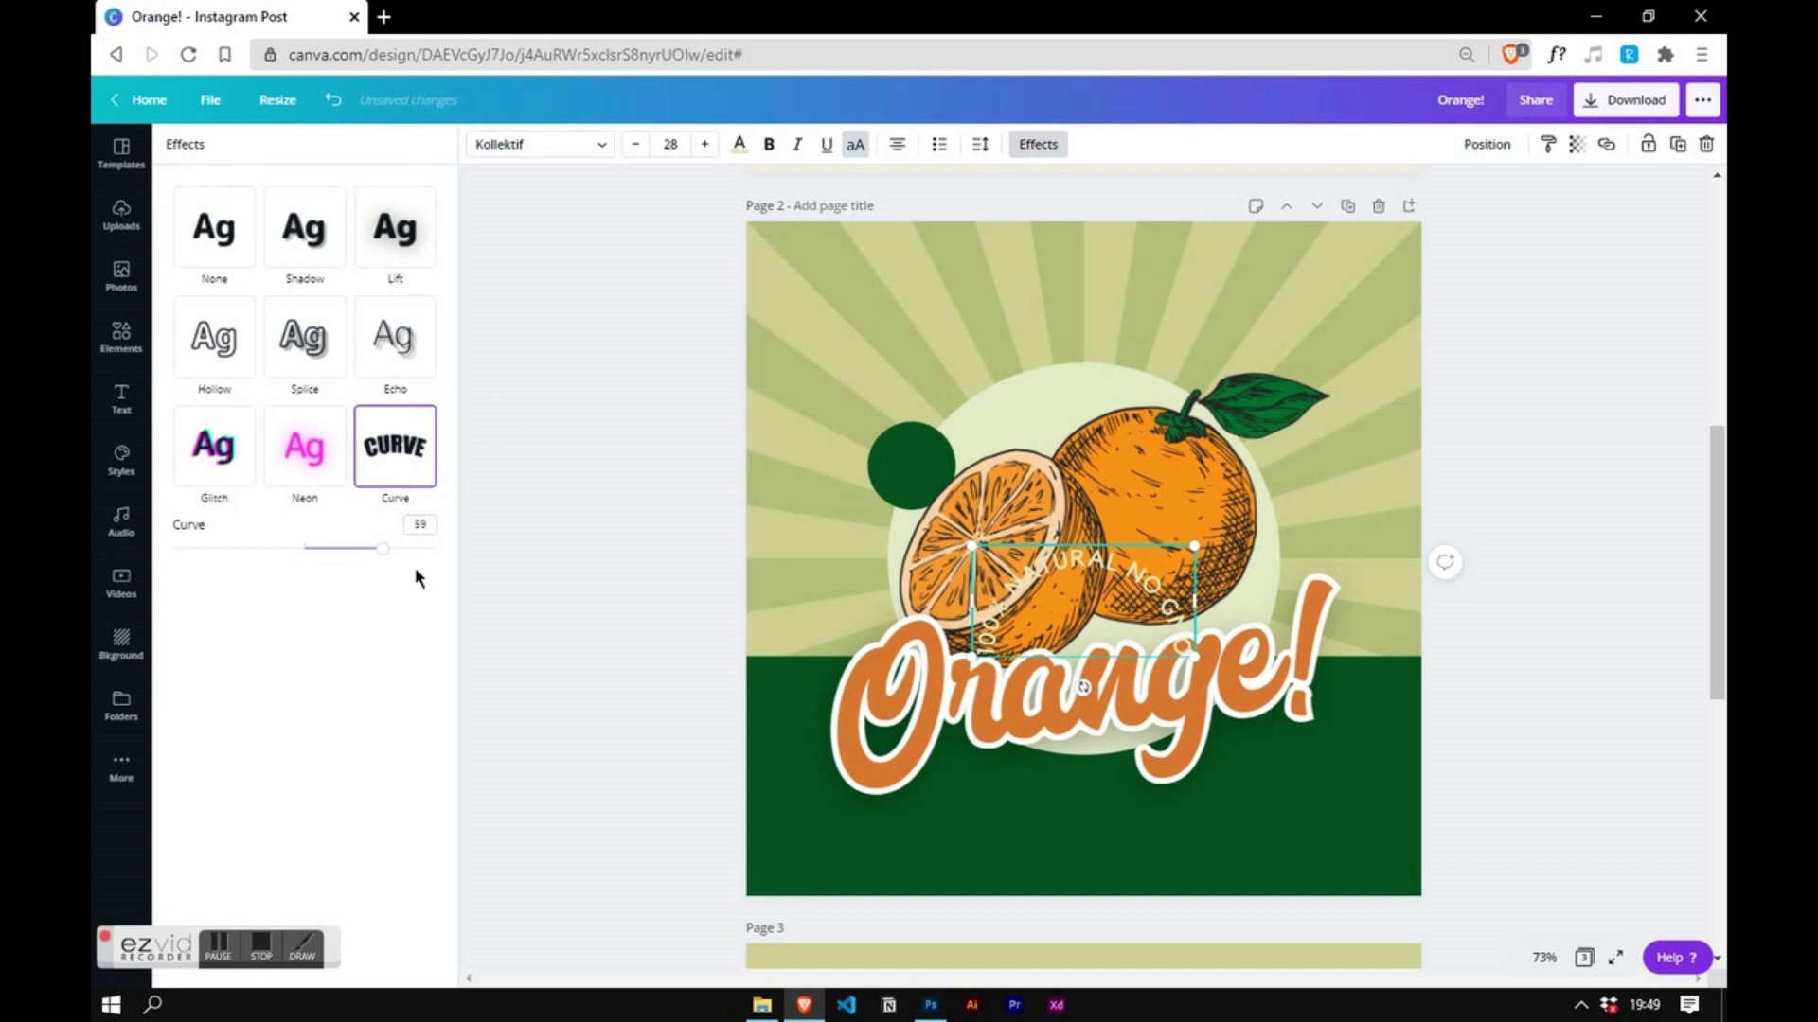
drag(385, 557, 431, 567)
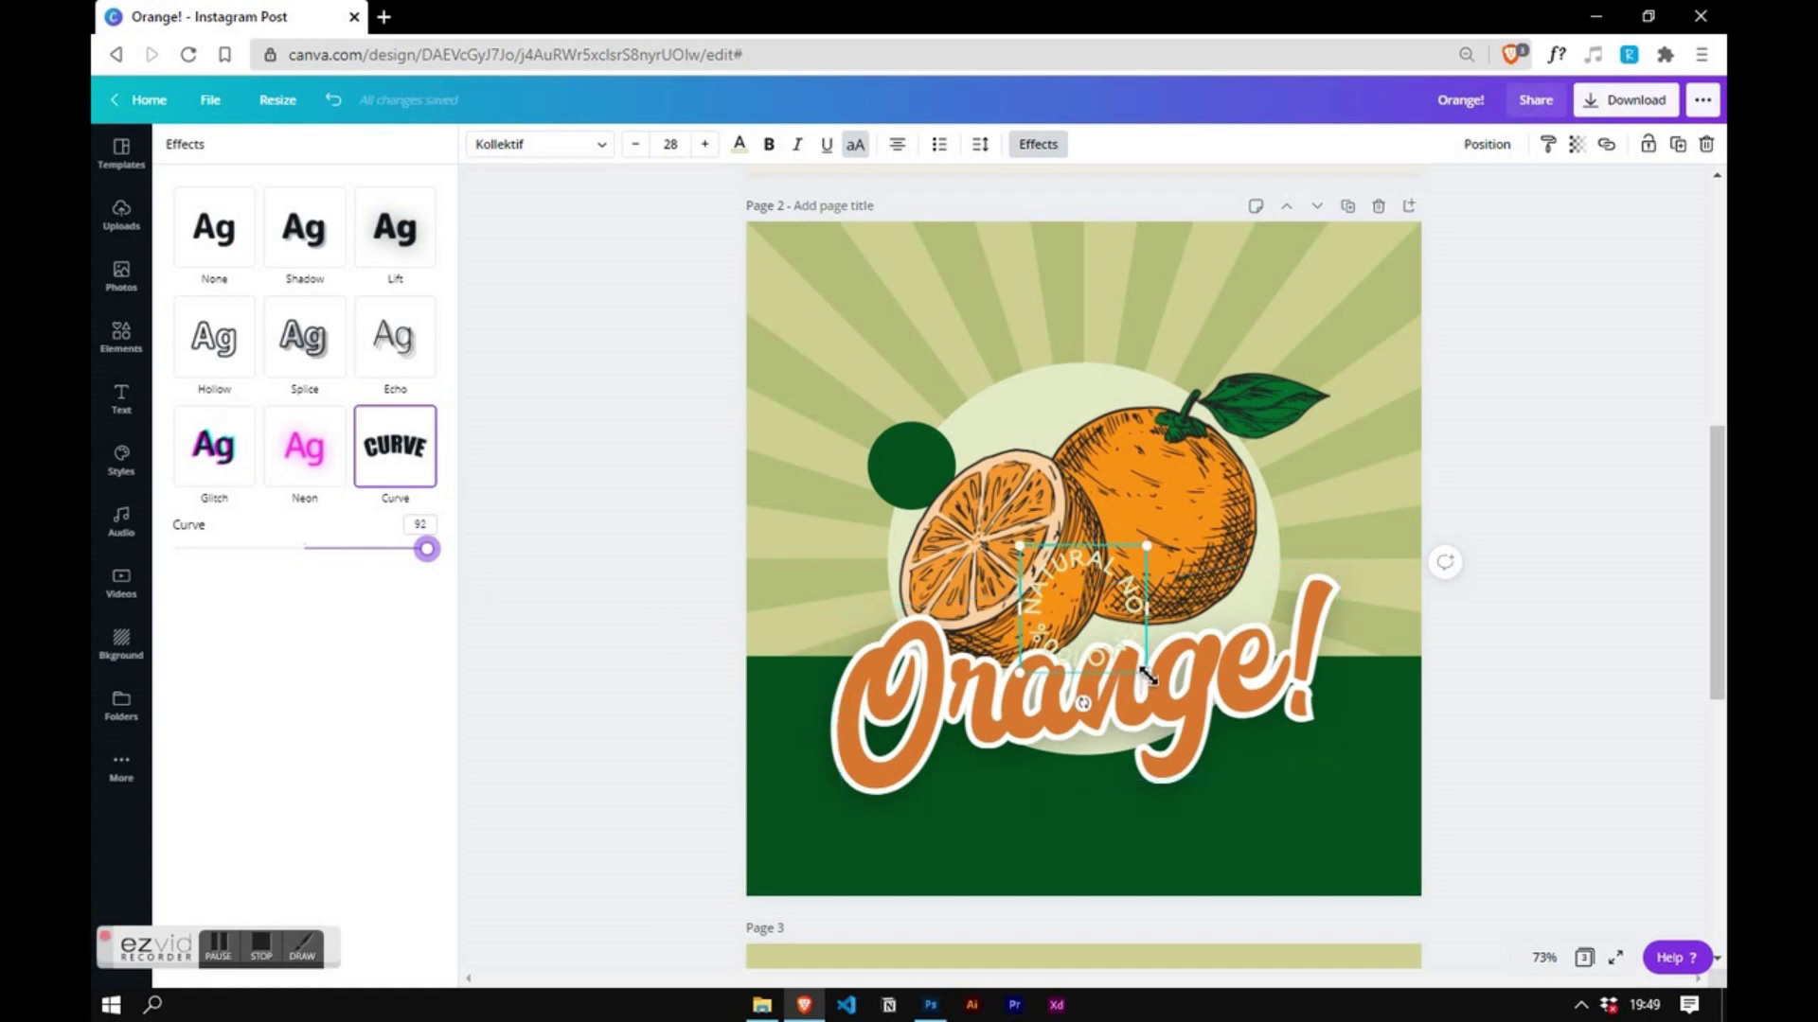
- Fit the curved text inside the small dark green circle, reducing its font size to 16.5 and centring it
mouse_move(1120, 643)
mouse_down()
mouse_move(931, 495)
mouse_move(929, 553)
mouse_up()
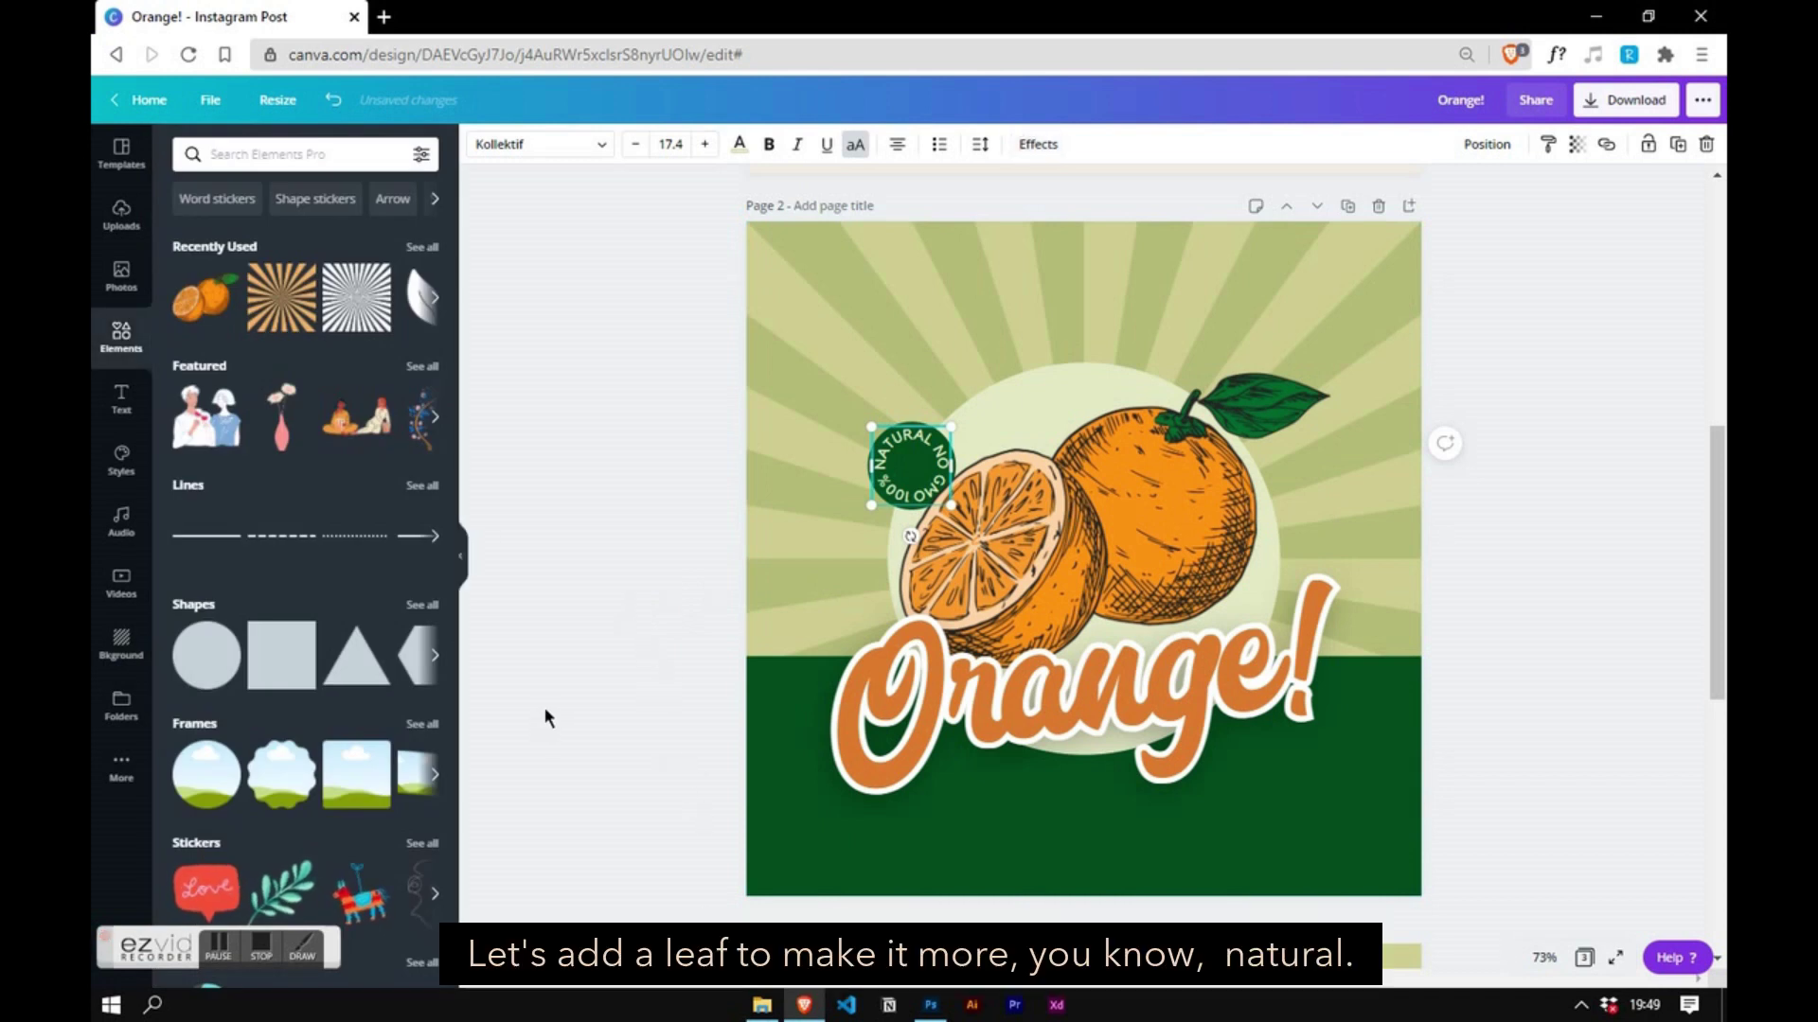
click(637, 145)
click(637, 145)
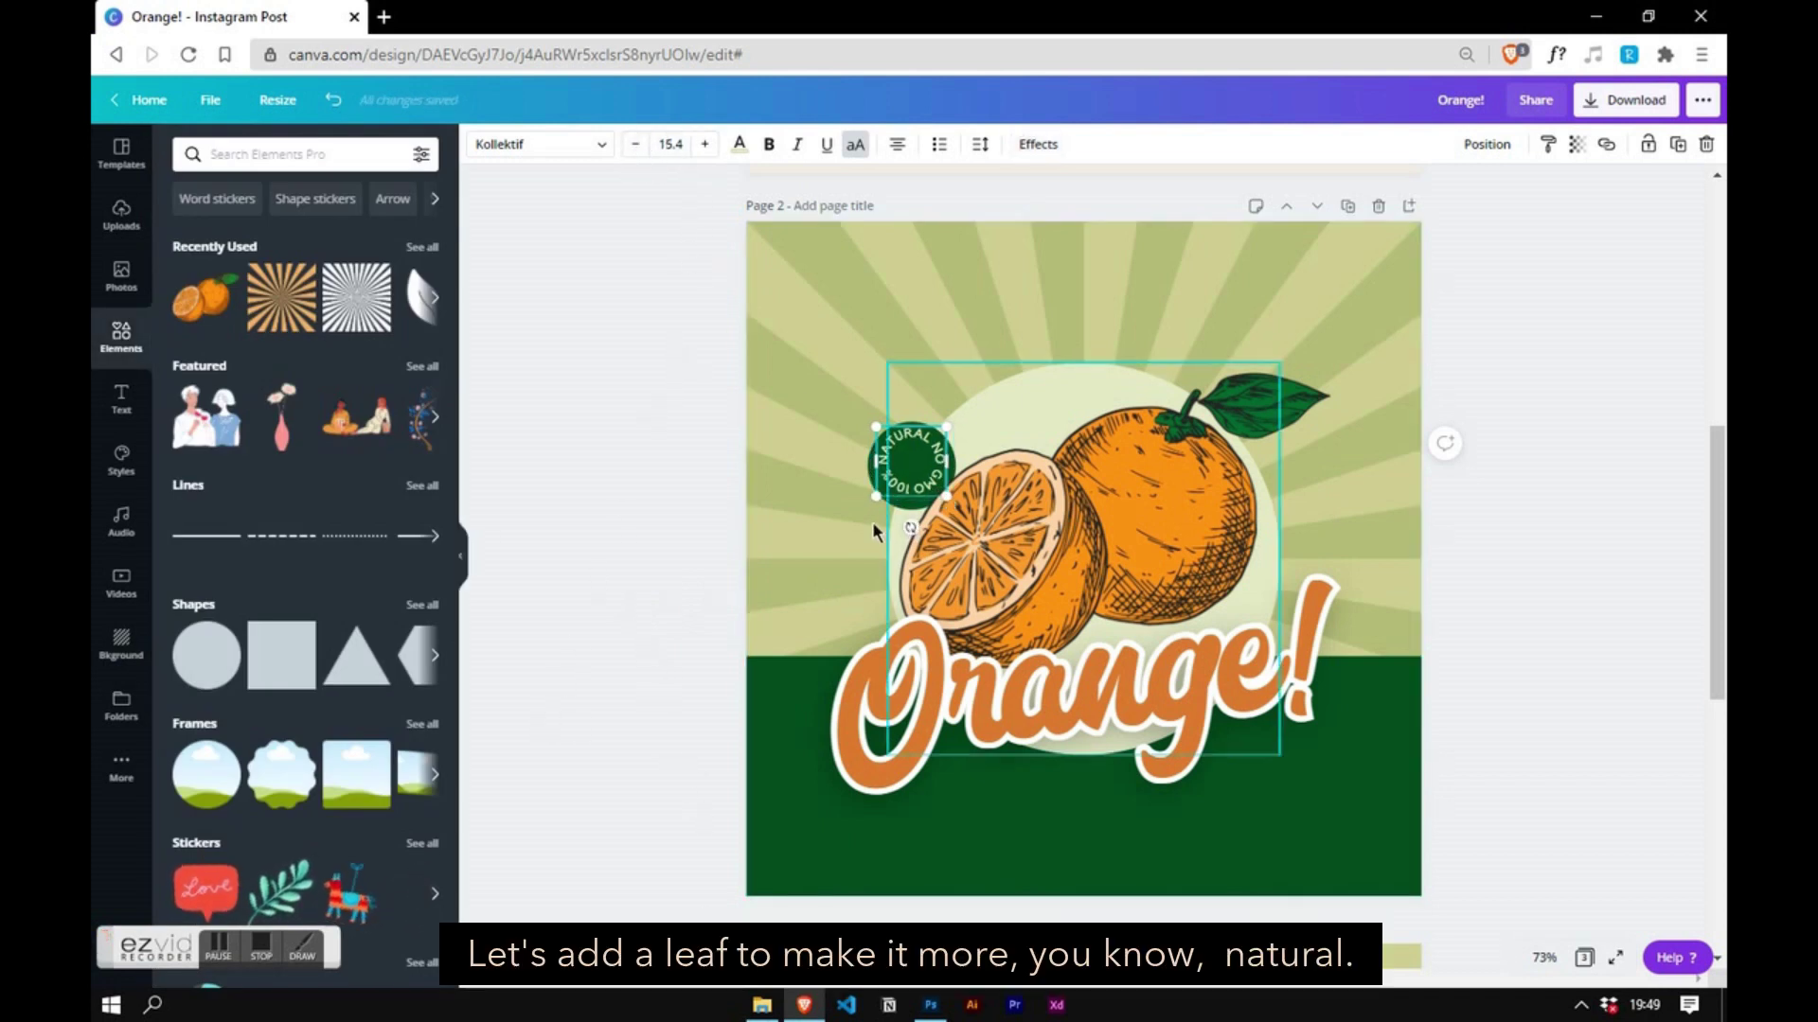
drag(878, 509, 942, 542)
click(566, 610)
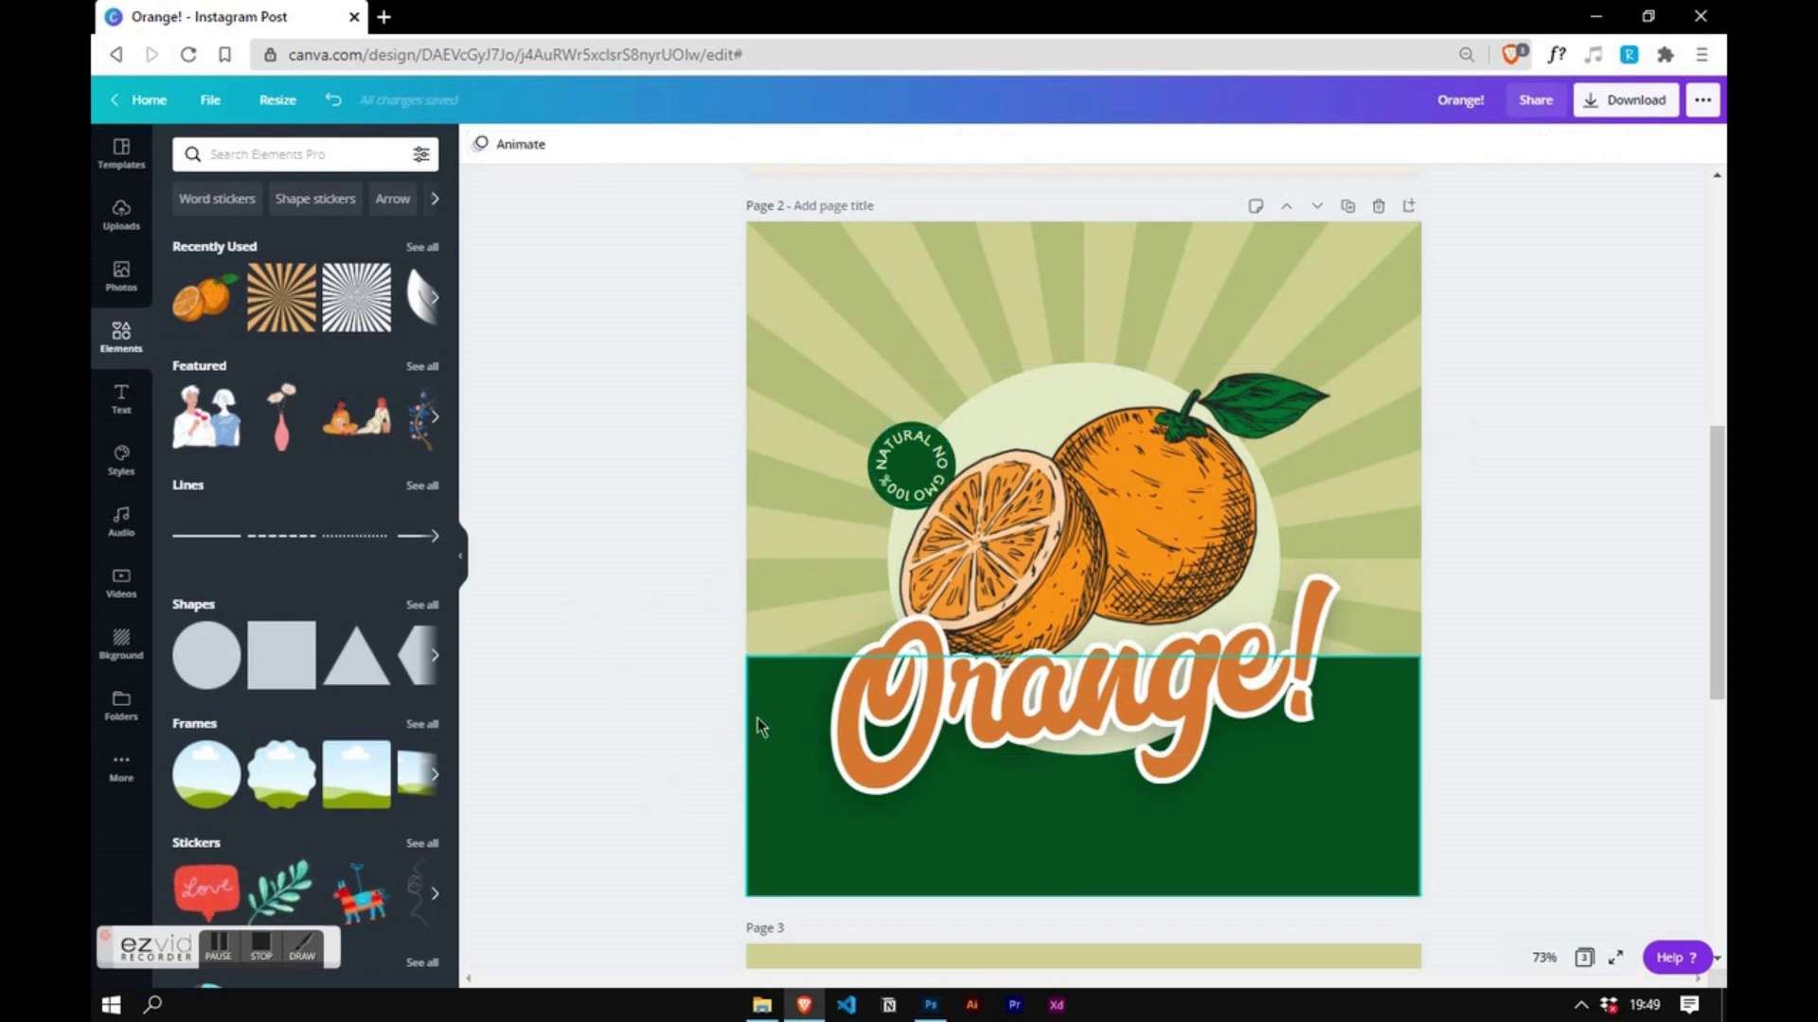
click(917, 502)
drag(915, 500, 916, 495)
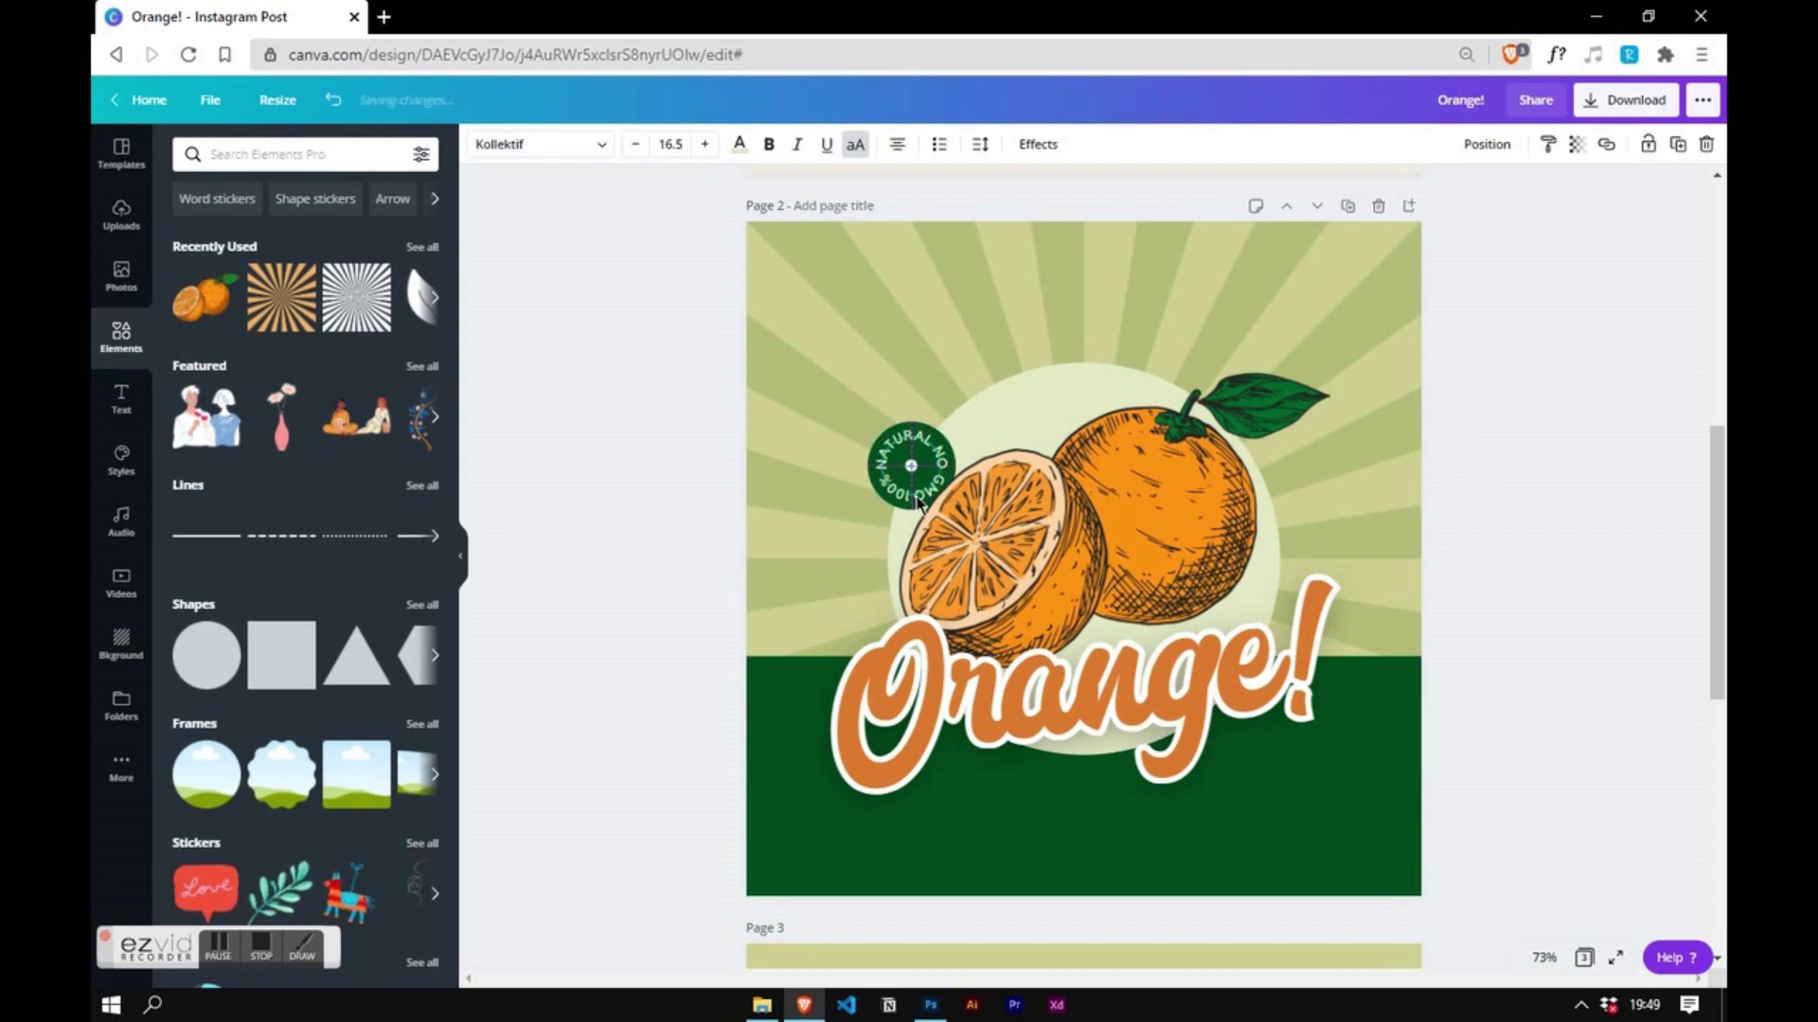
- Search the elements for "leaf" and add the solid two-leaf graphic to page 2
click(501, 251)
click(356, 161)
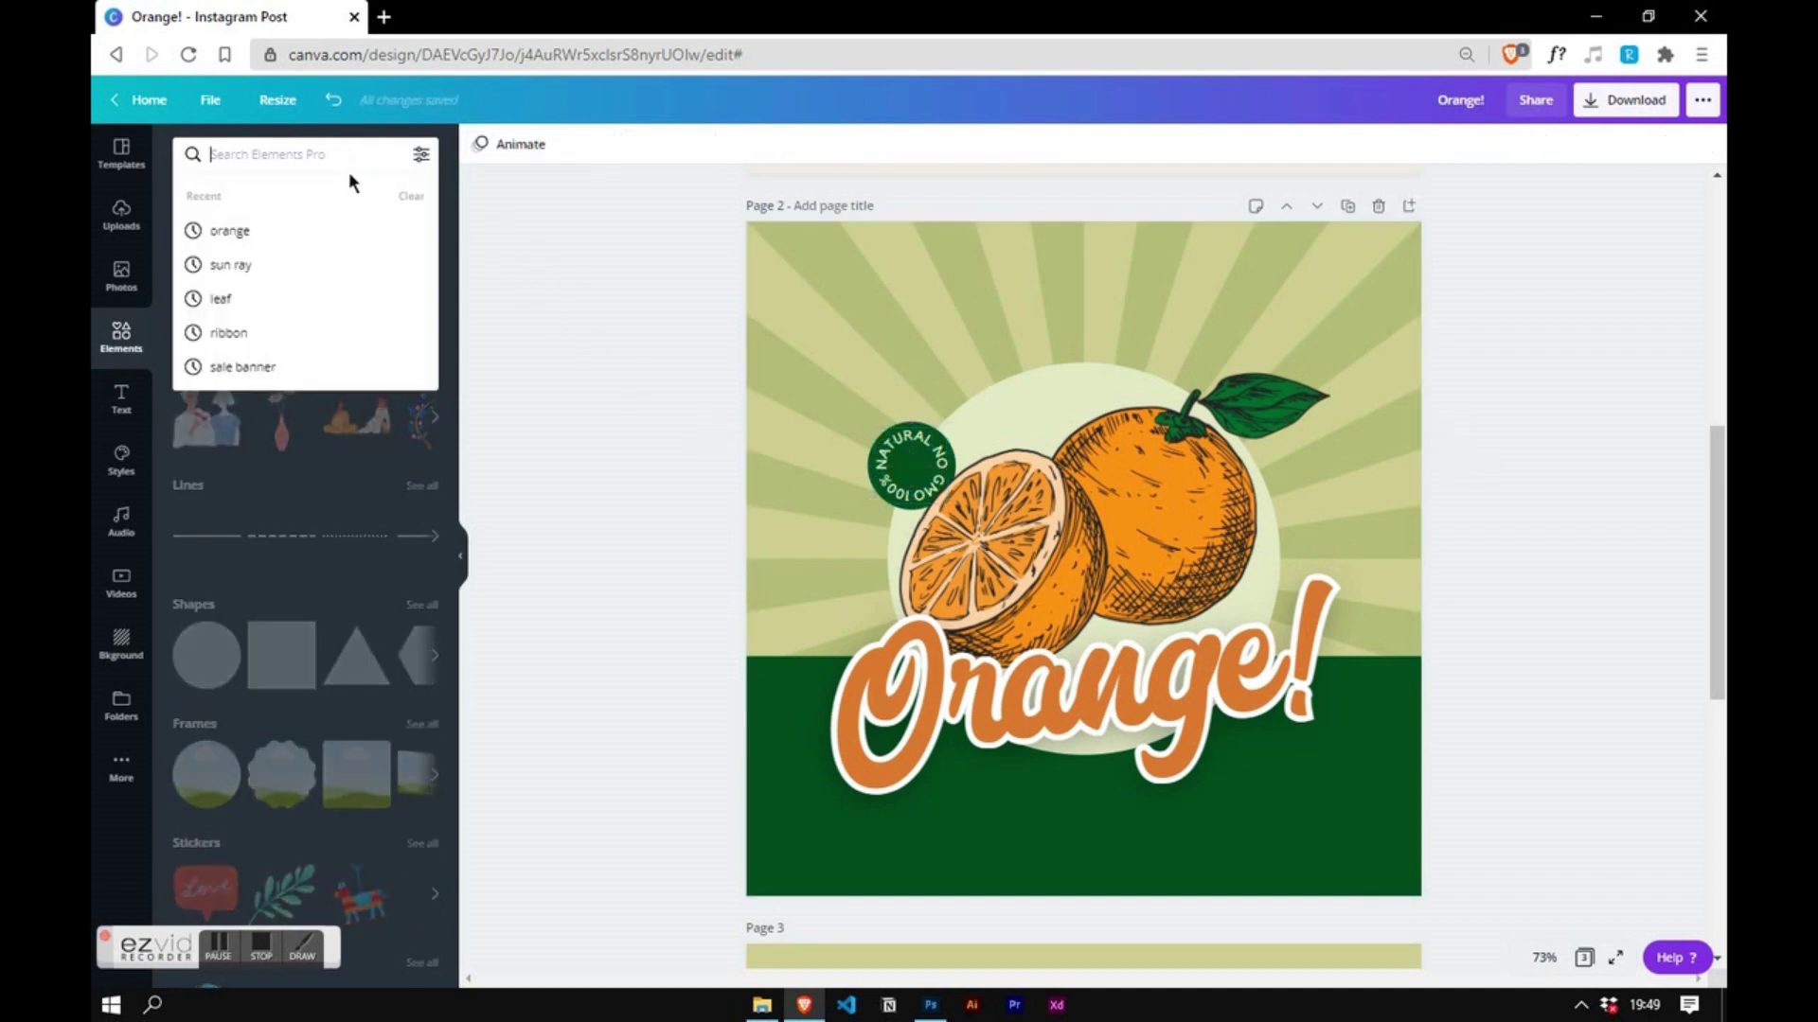
text(leaf)
key(Return)
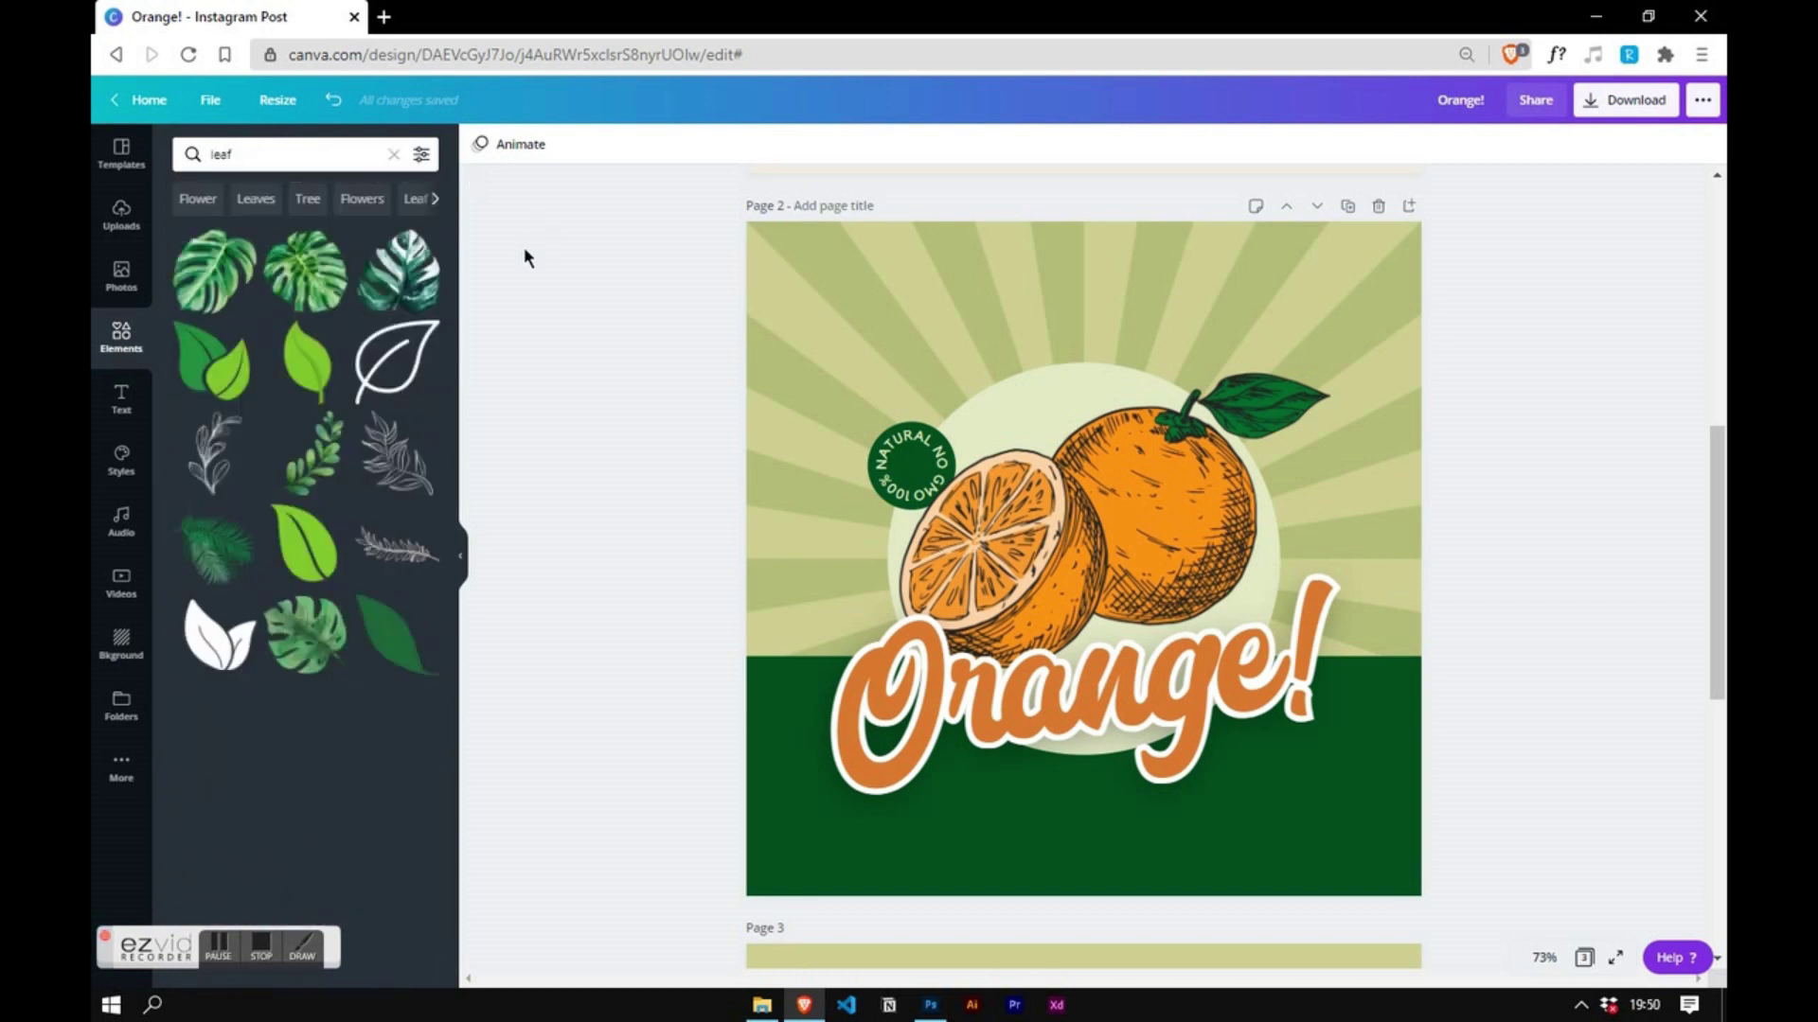
click(223, 654)
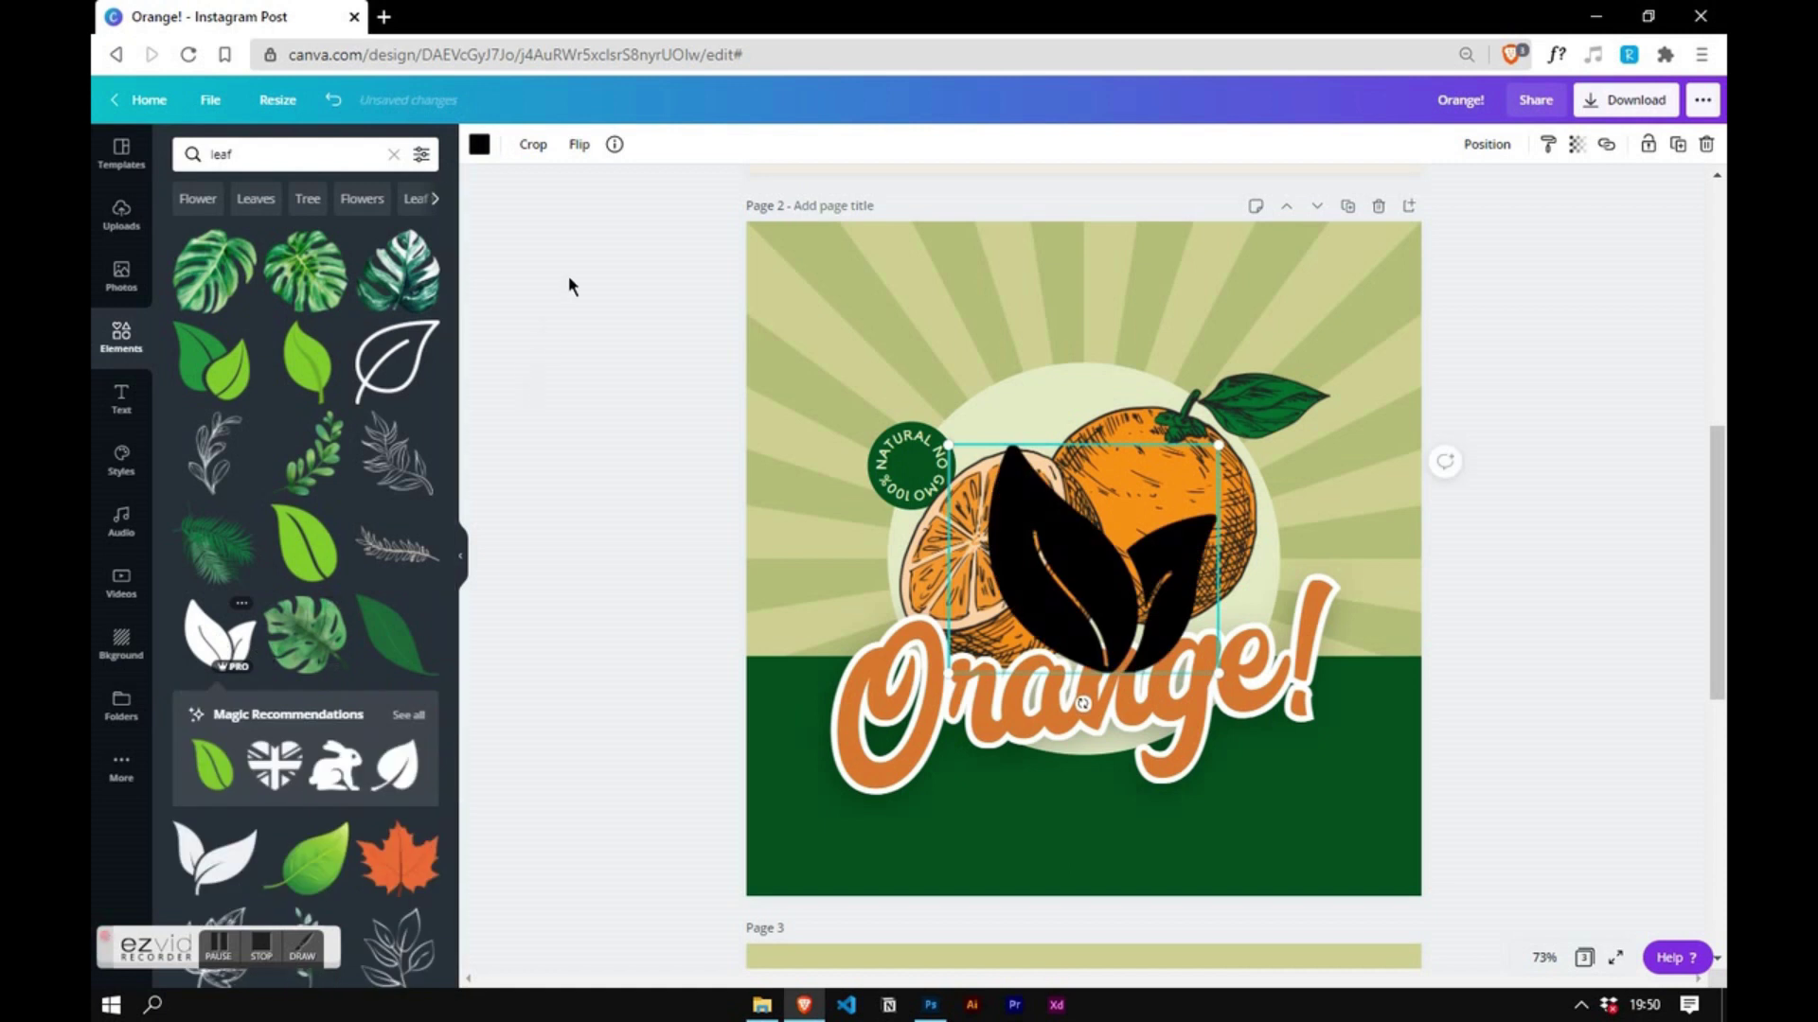
- Colour the two-leaf graphic pale green and shrink it to fit in the middle of the round badge
click(479, 144)
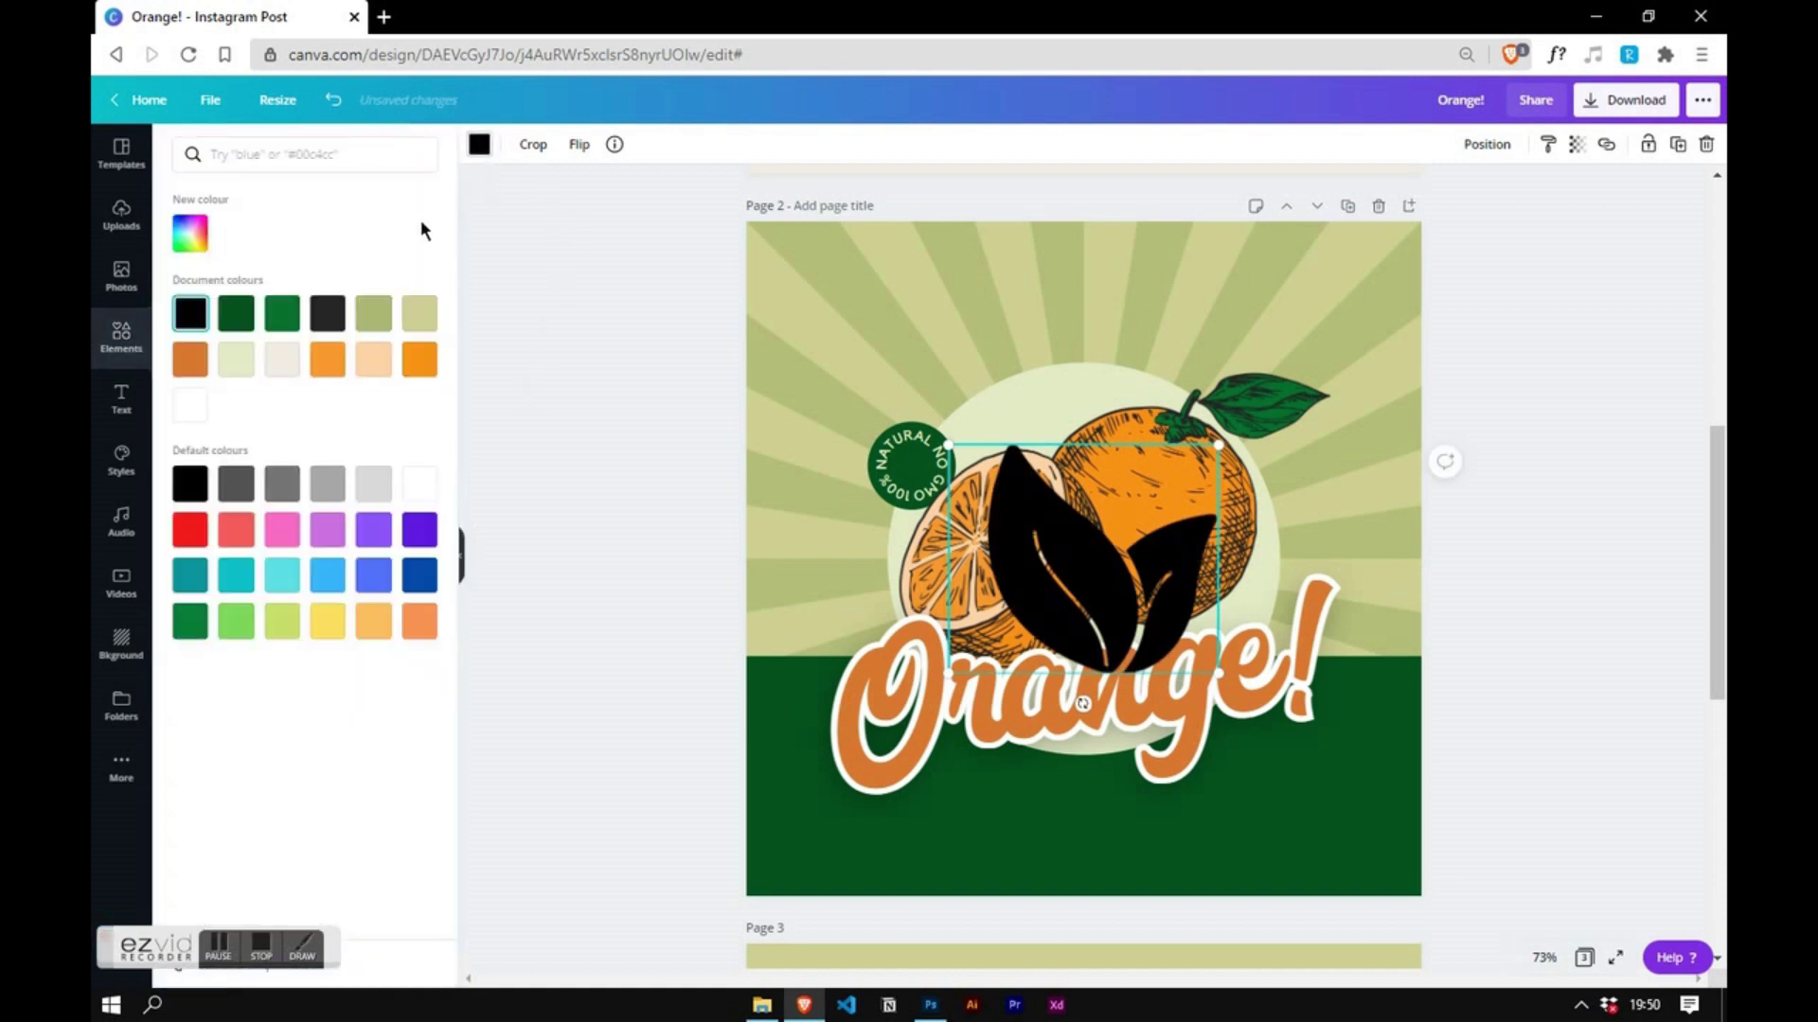
click(239, 364)
drag(1077, 527, 932, 517)
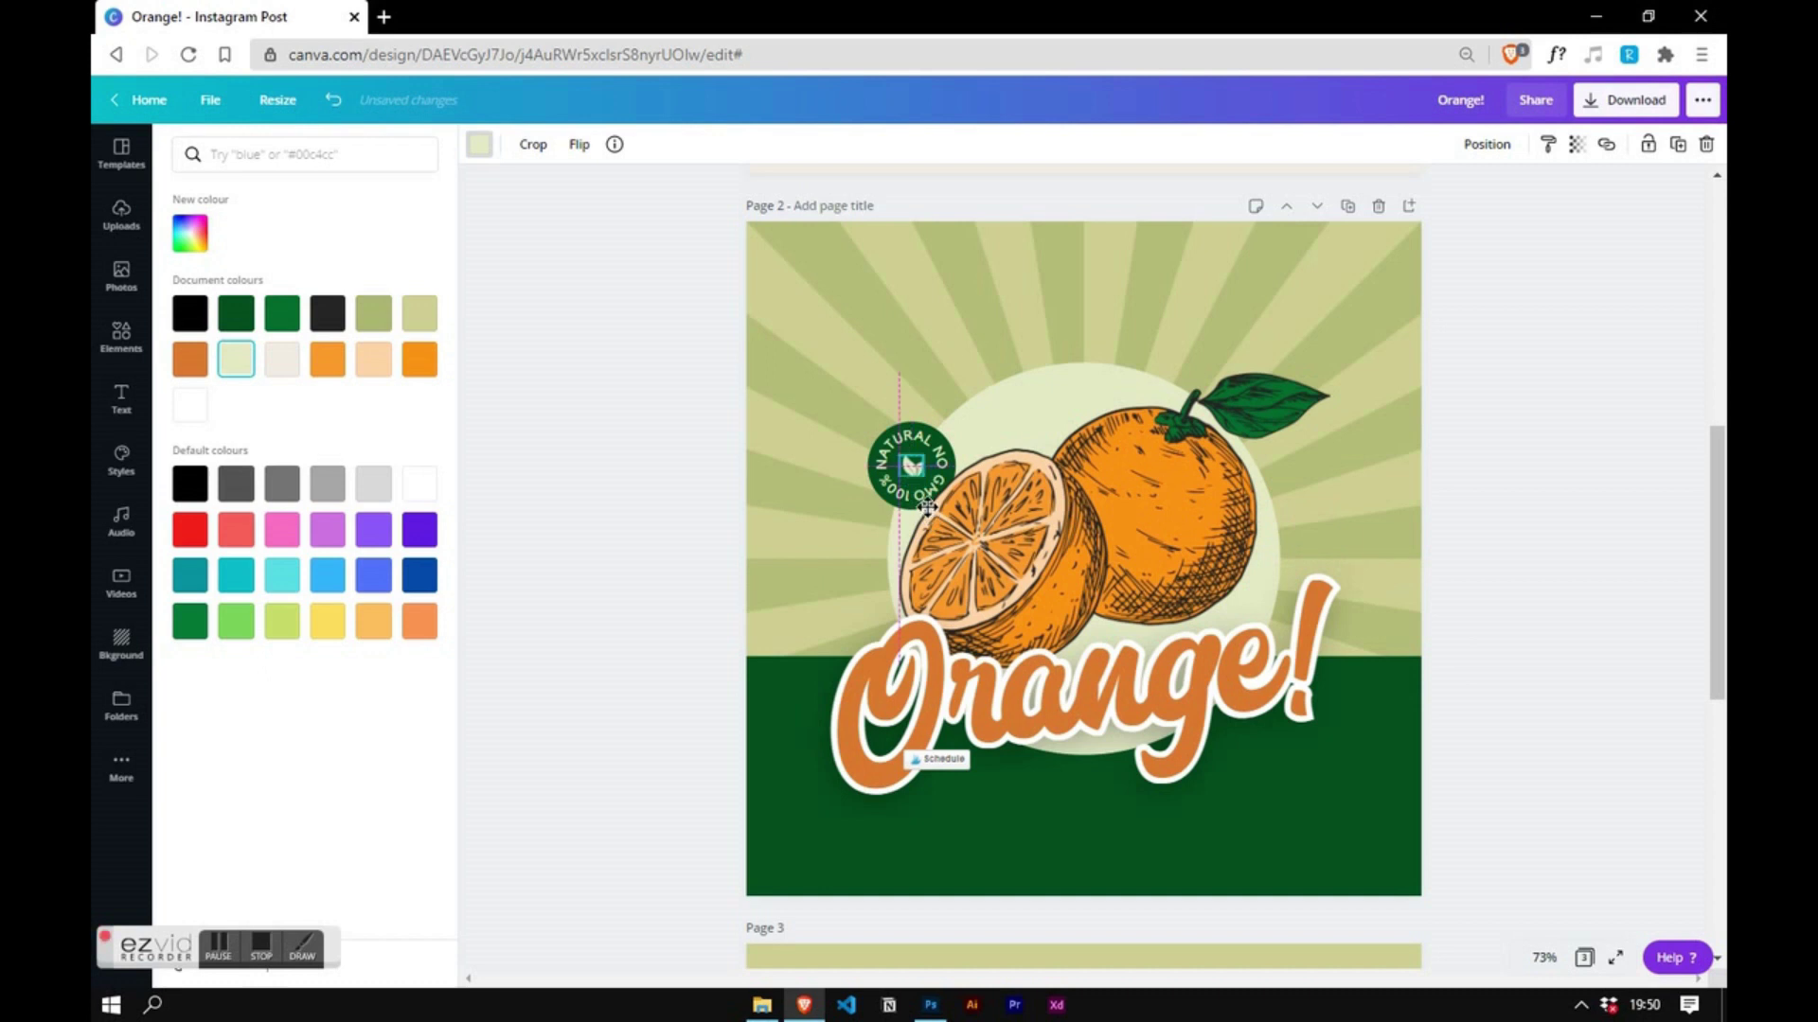
key(Escape)
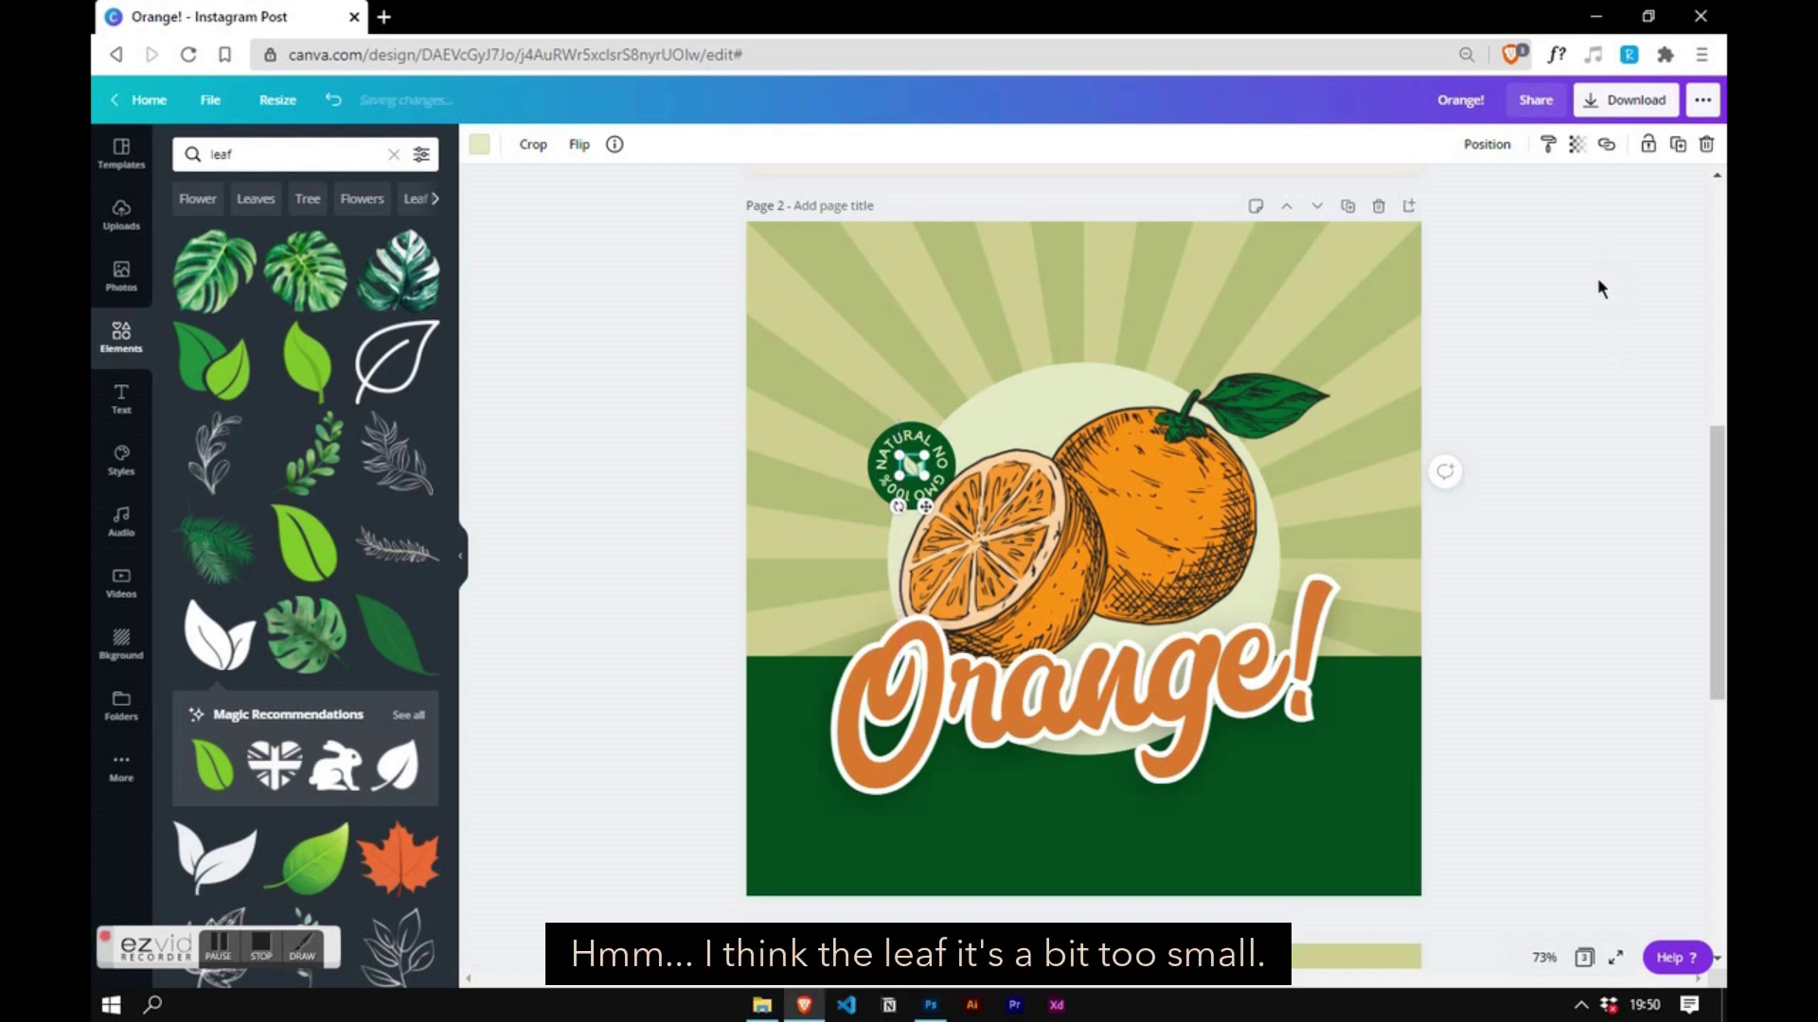
click(1610, 322)
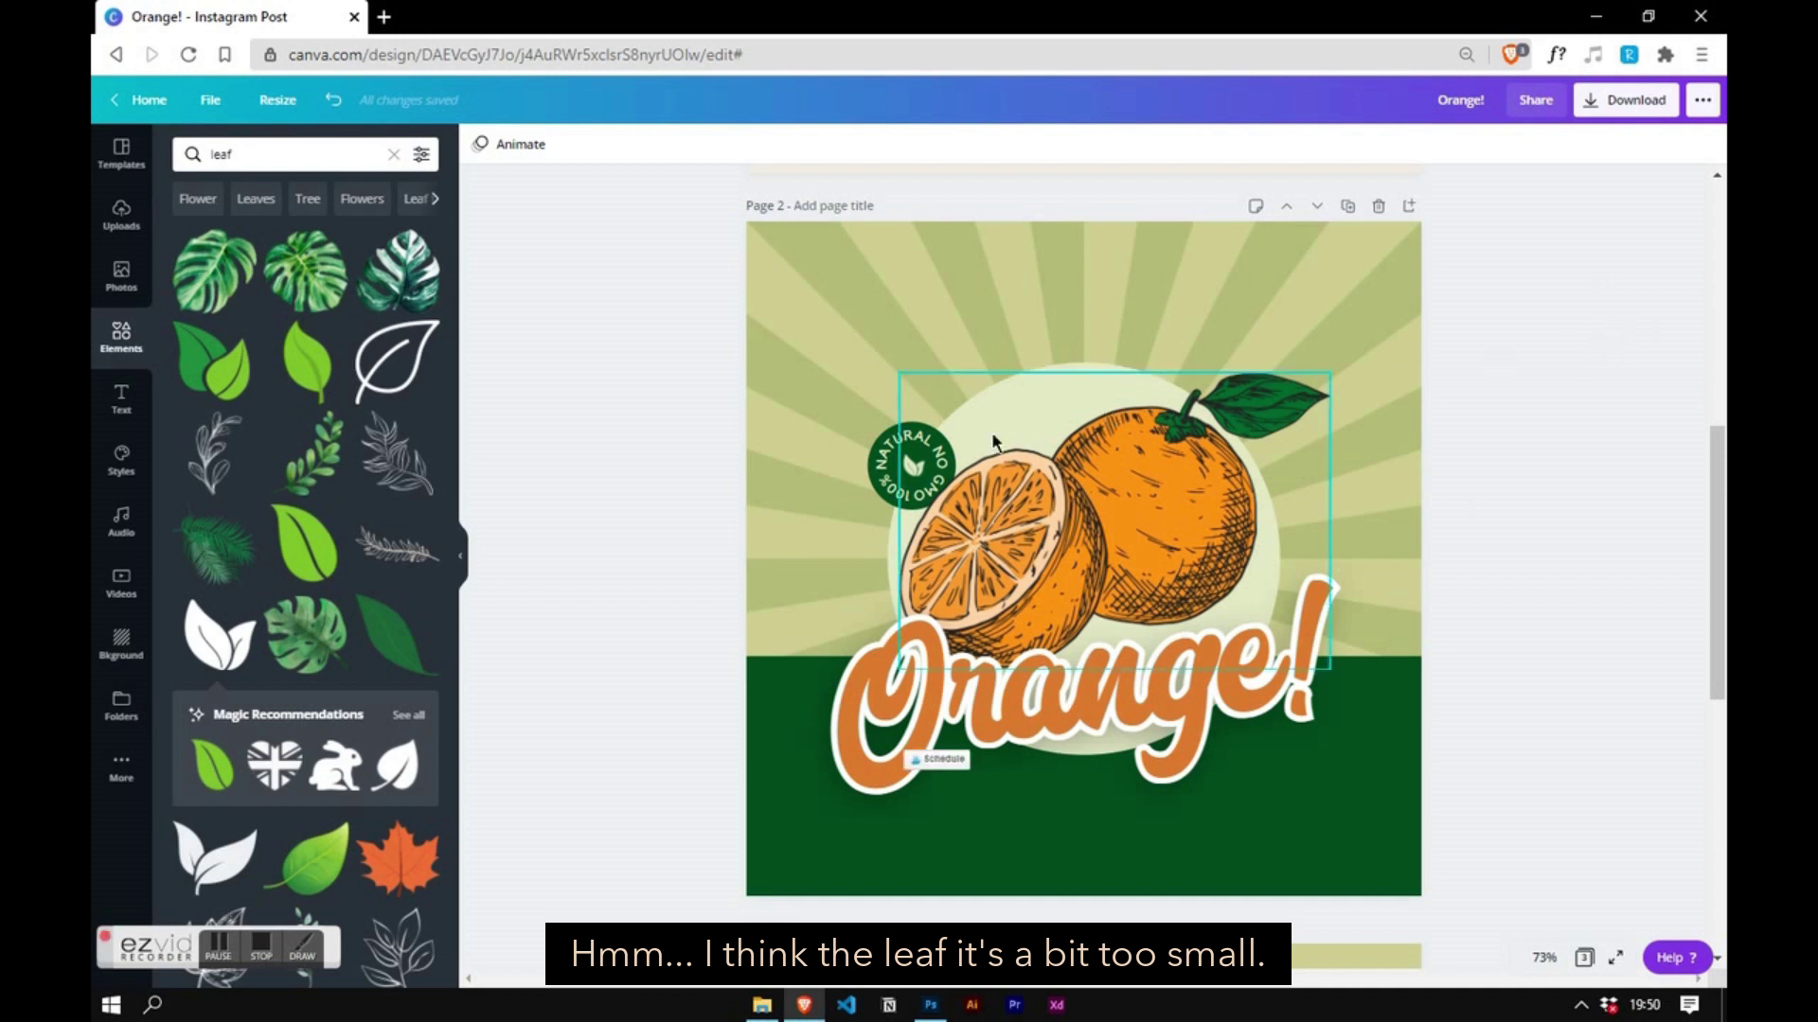
- Move the curved text aside, enlarge and recentre the leaf in the dark green circle, and put the curved text back around it
click(917, 485)
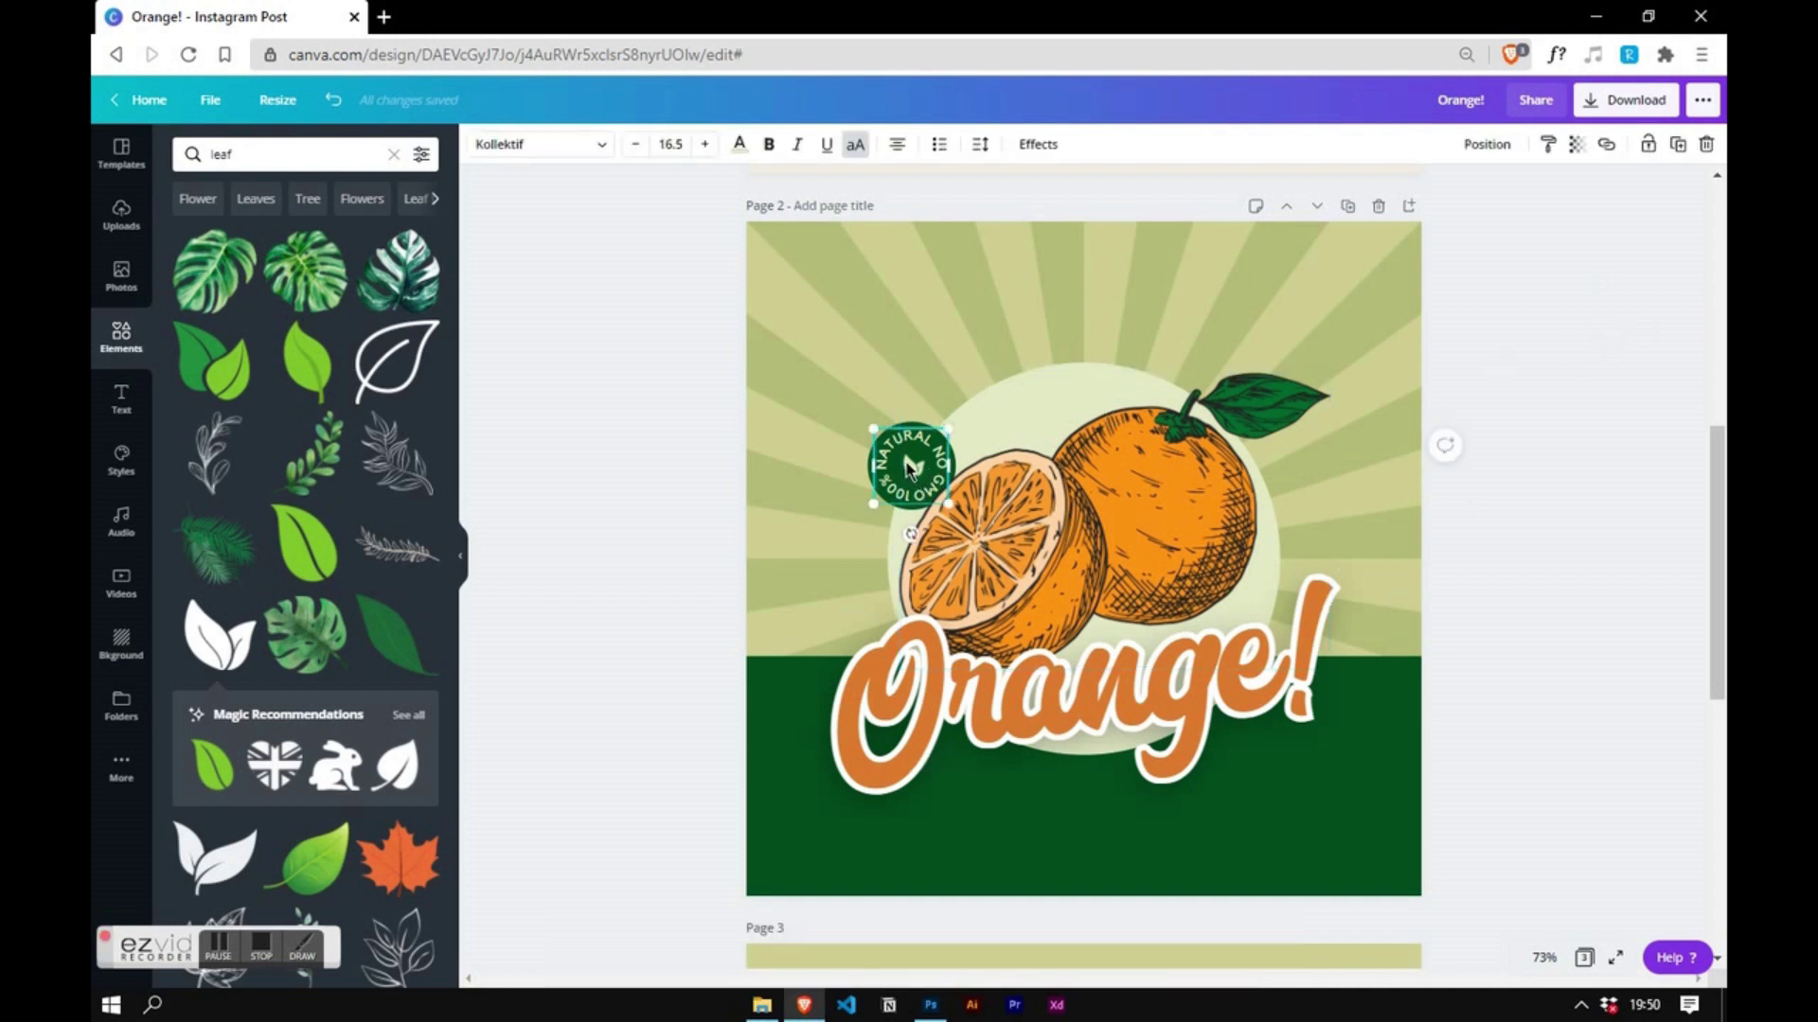
click(908, 466)
click(1491, 416)
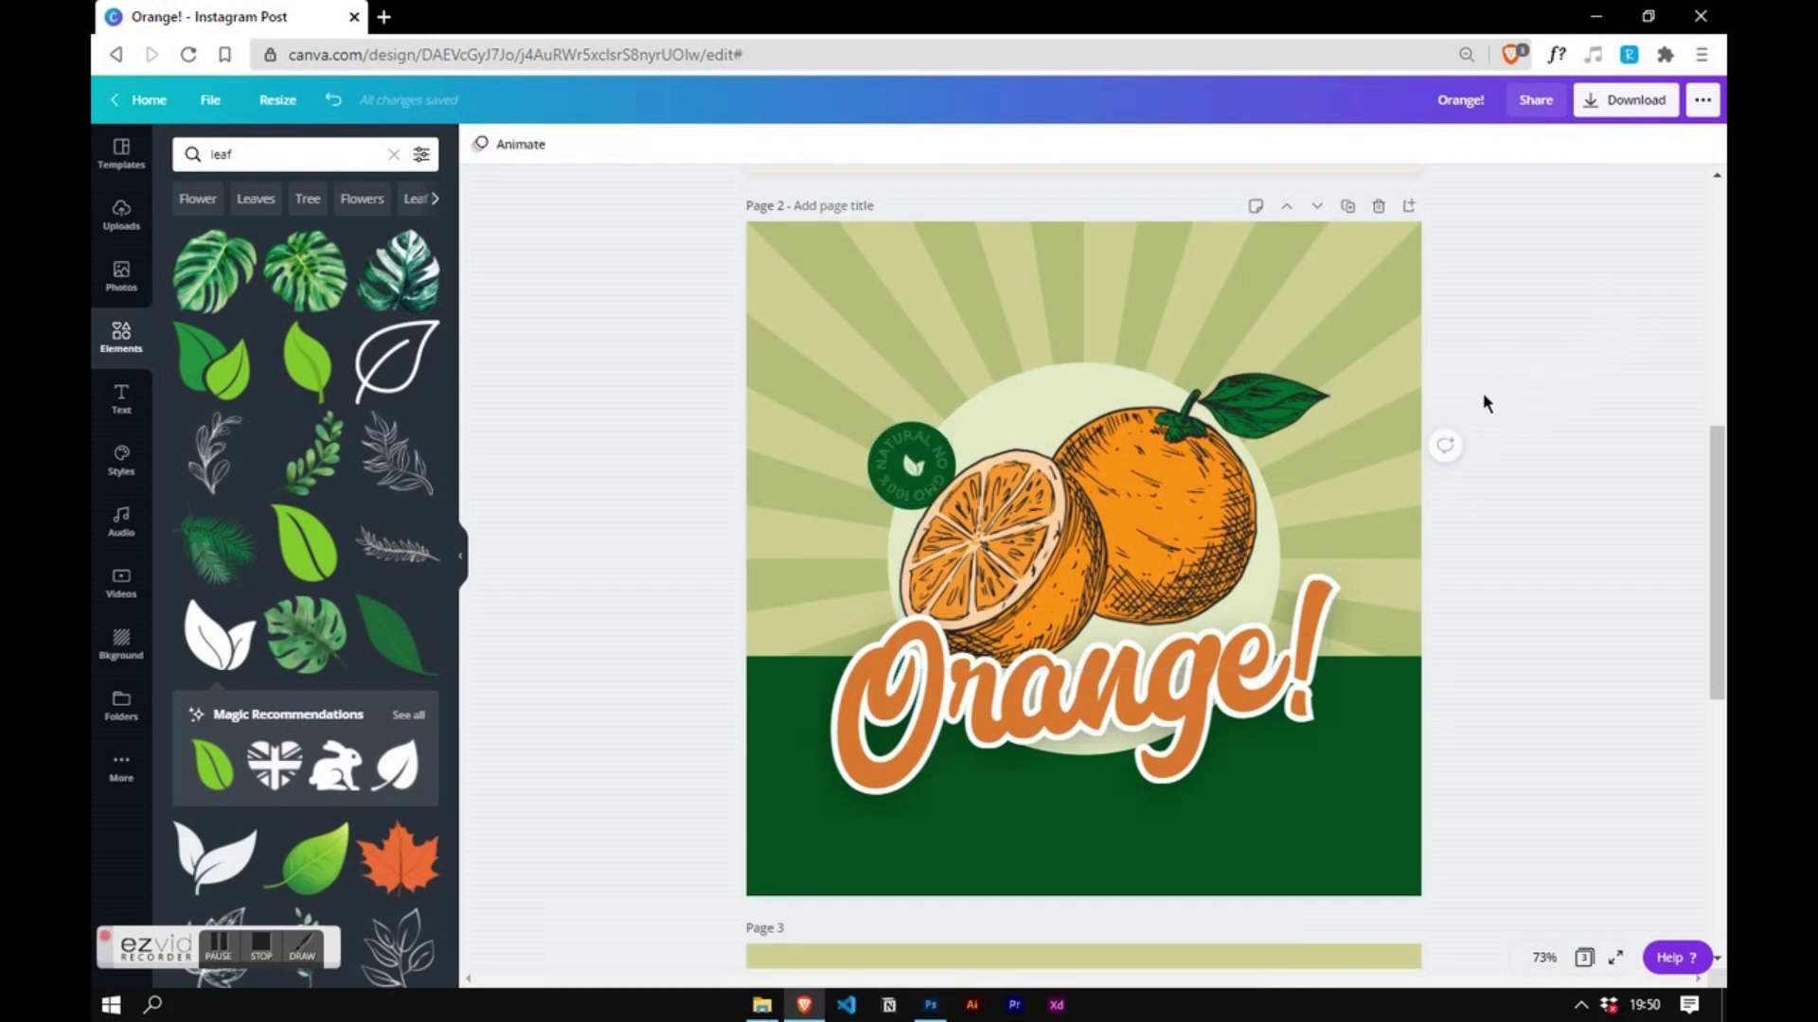
drag(885, 485, 795, 507)
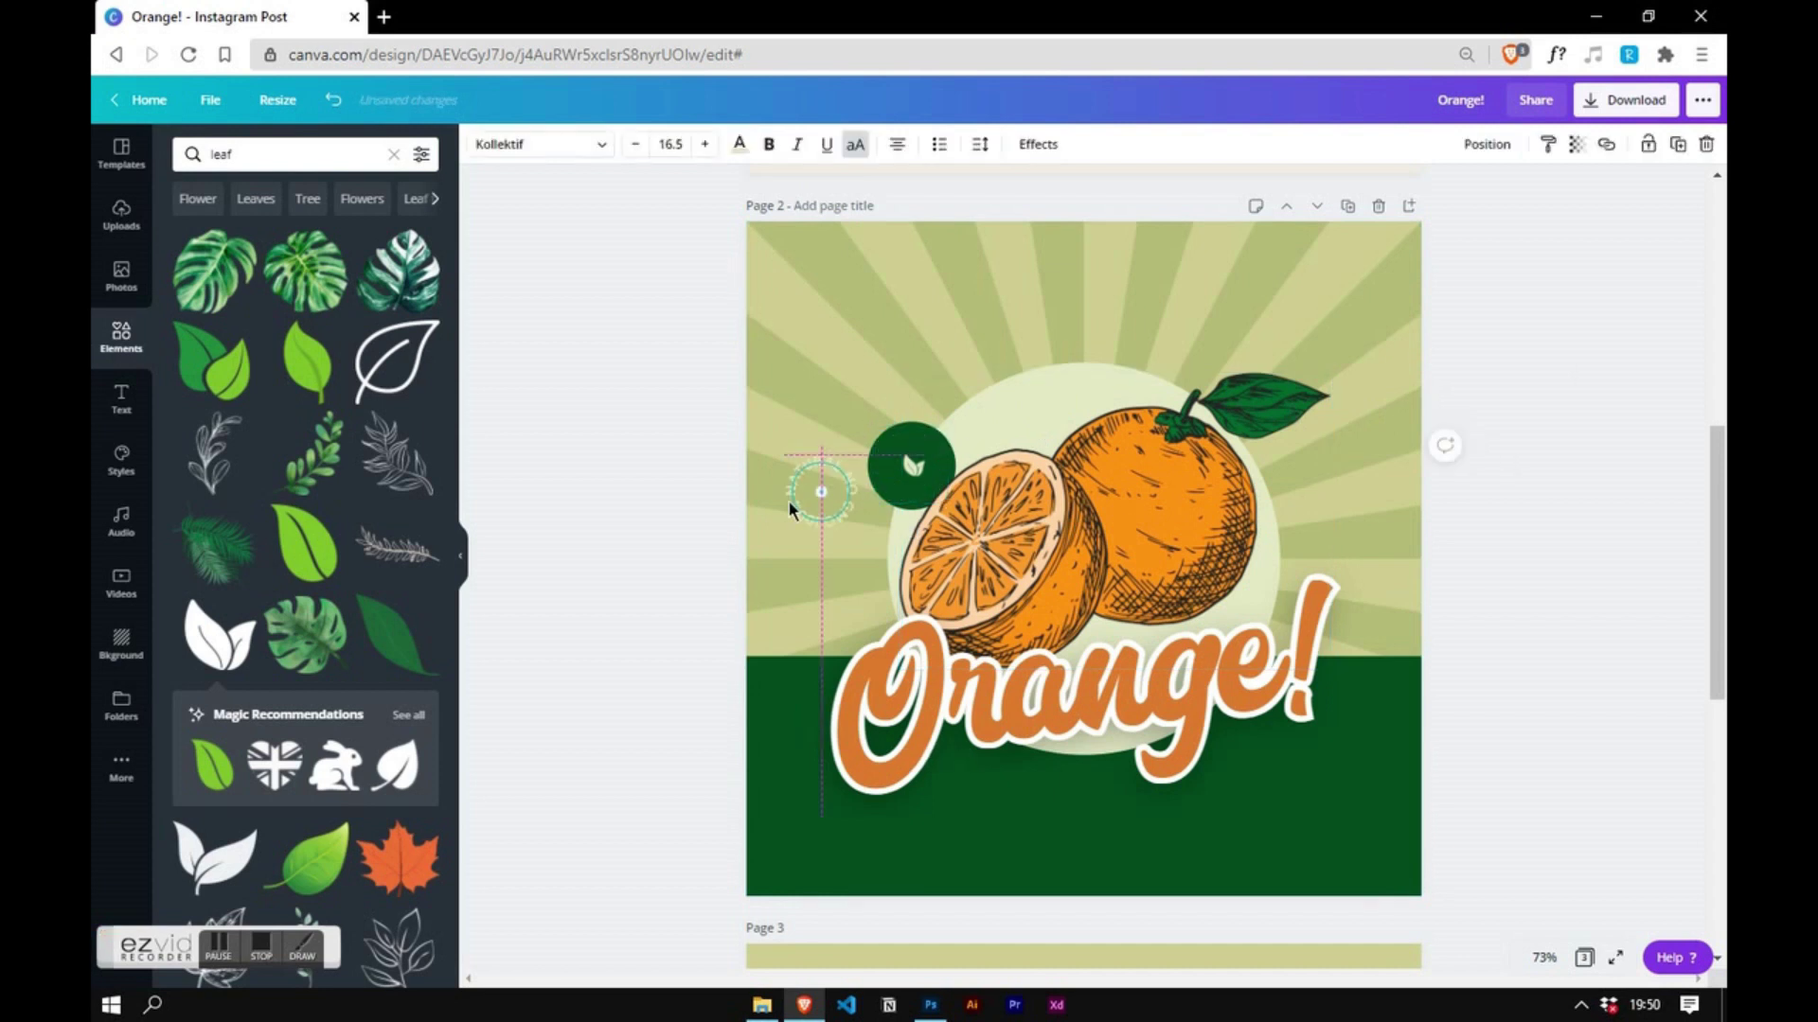
click(914, 469)
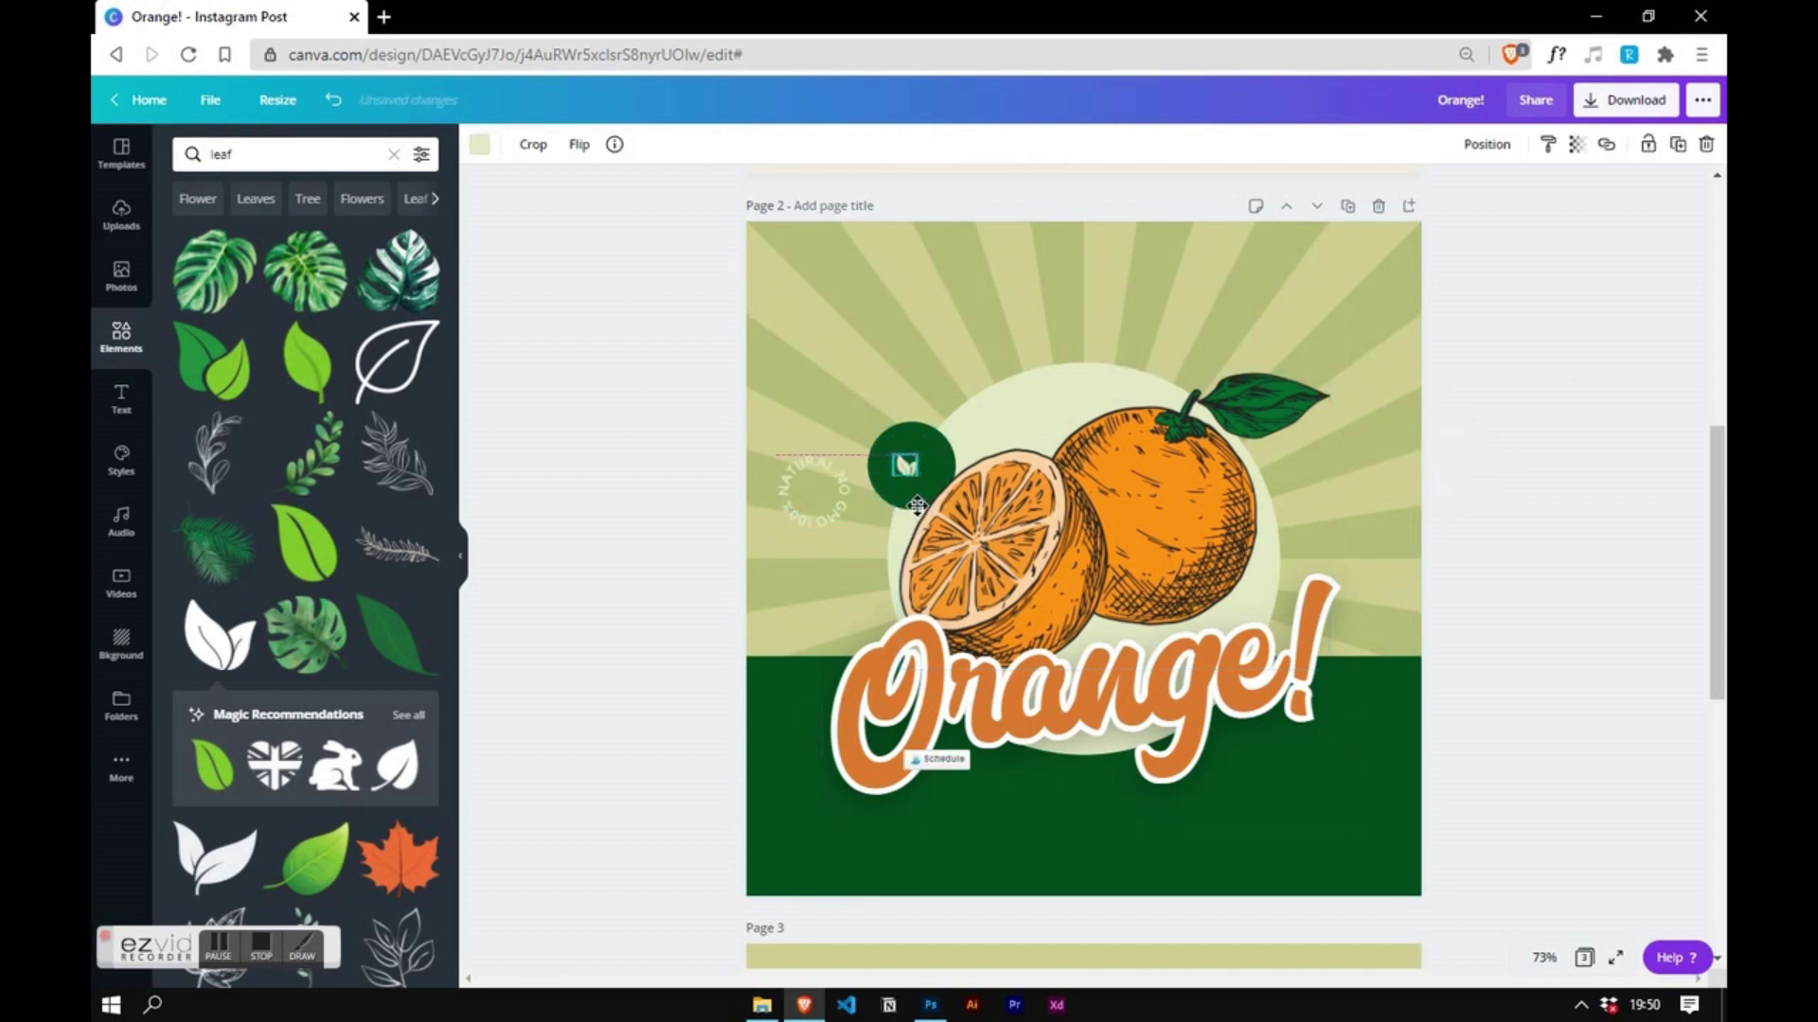
drag(933, 483, 938, 491)
drag(819, 502, 912, 503)
click(620, 682)
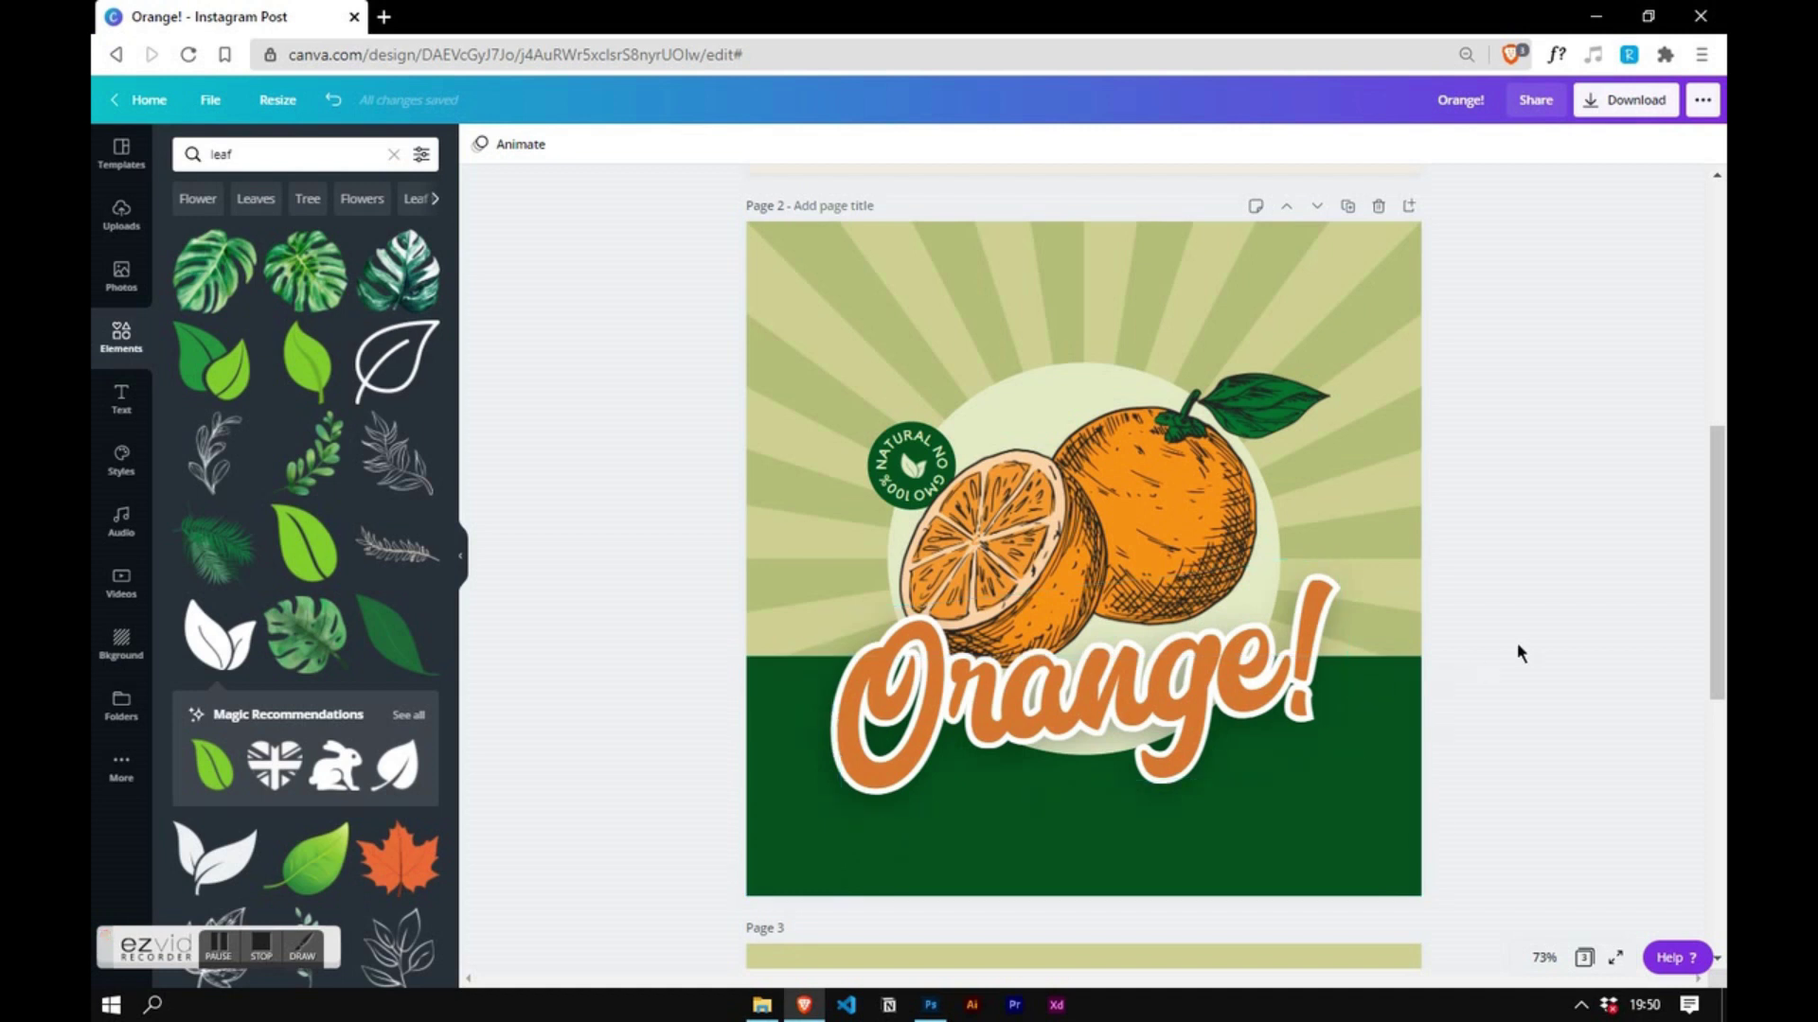
- Add a text box on page 2 reading "fresh and delicious"
key(t)
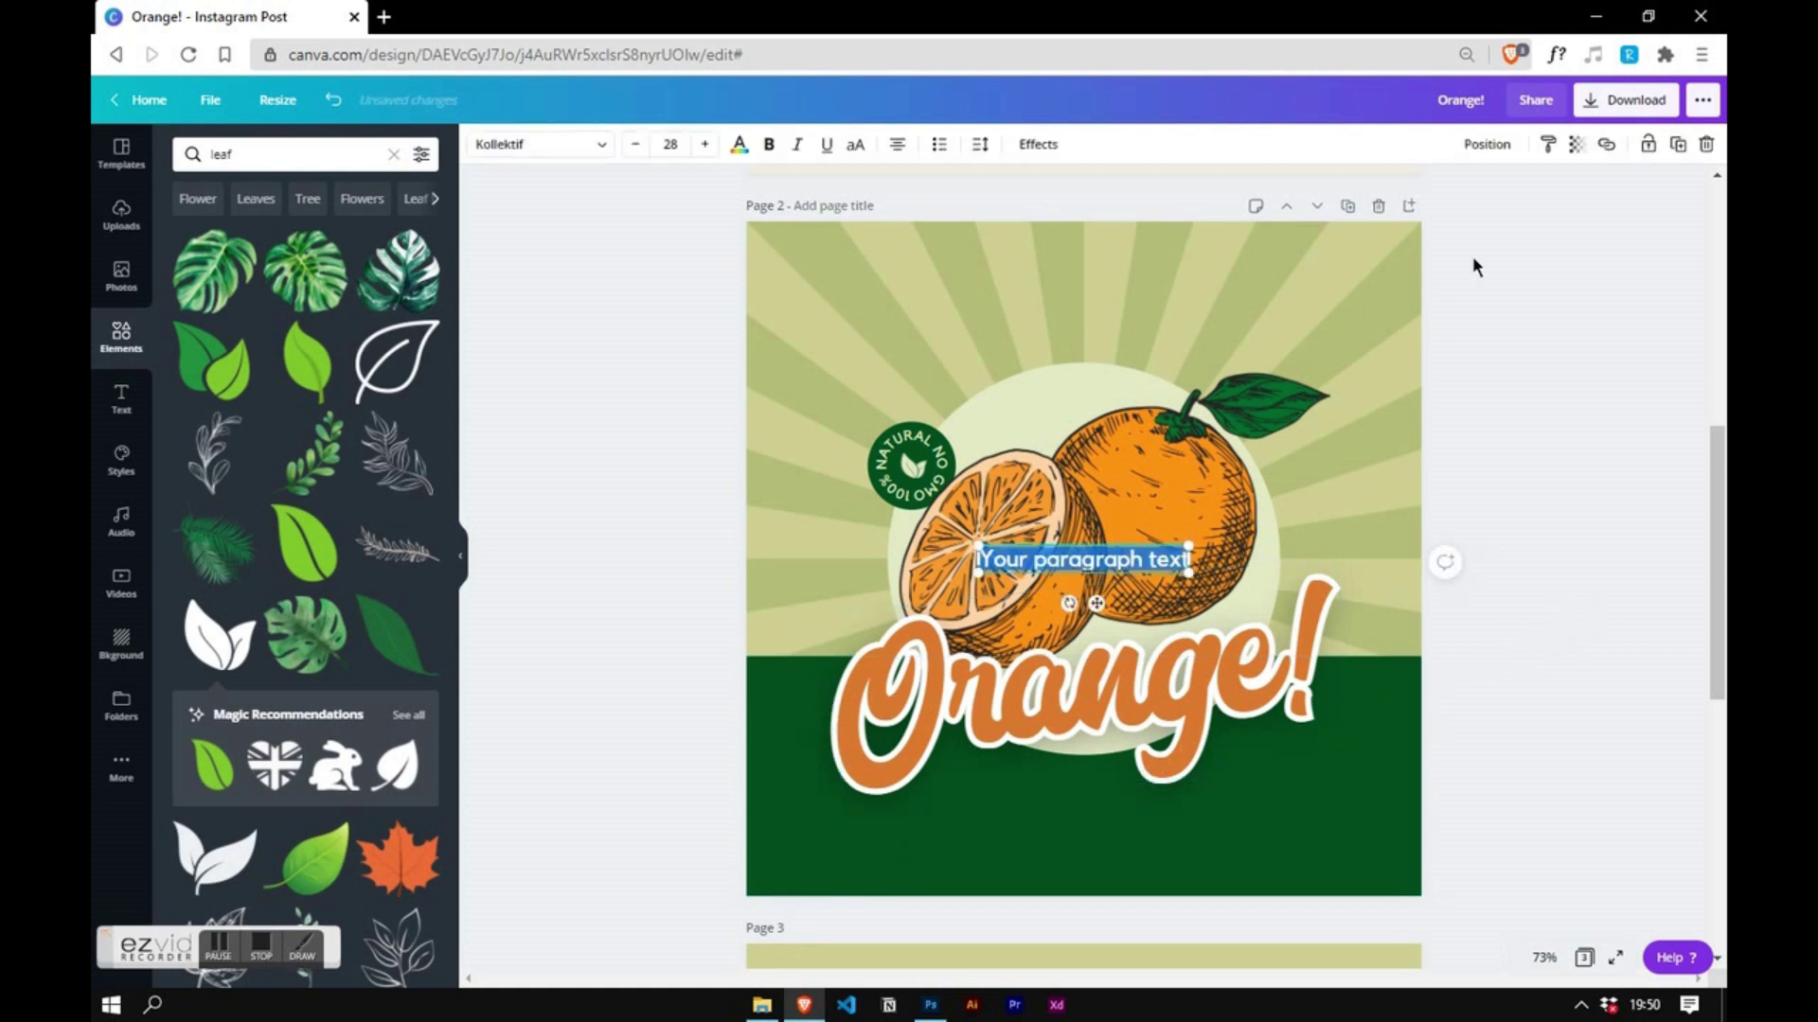
text(fres)
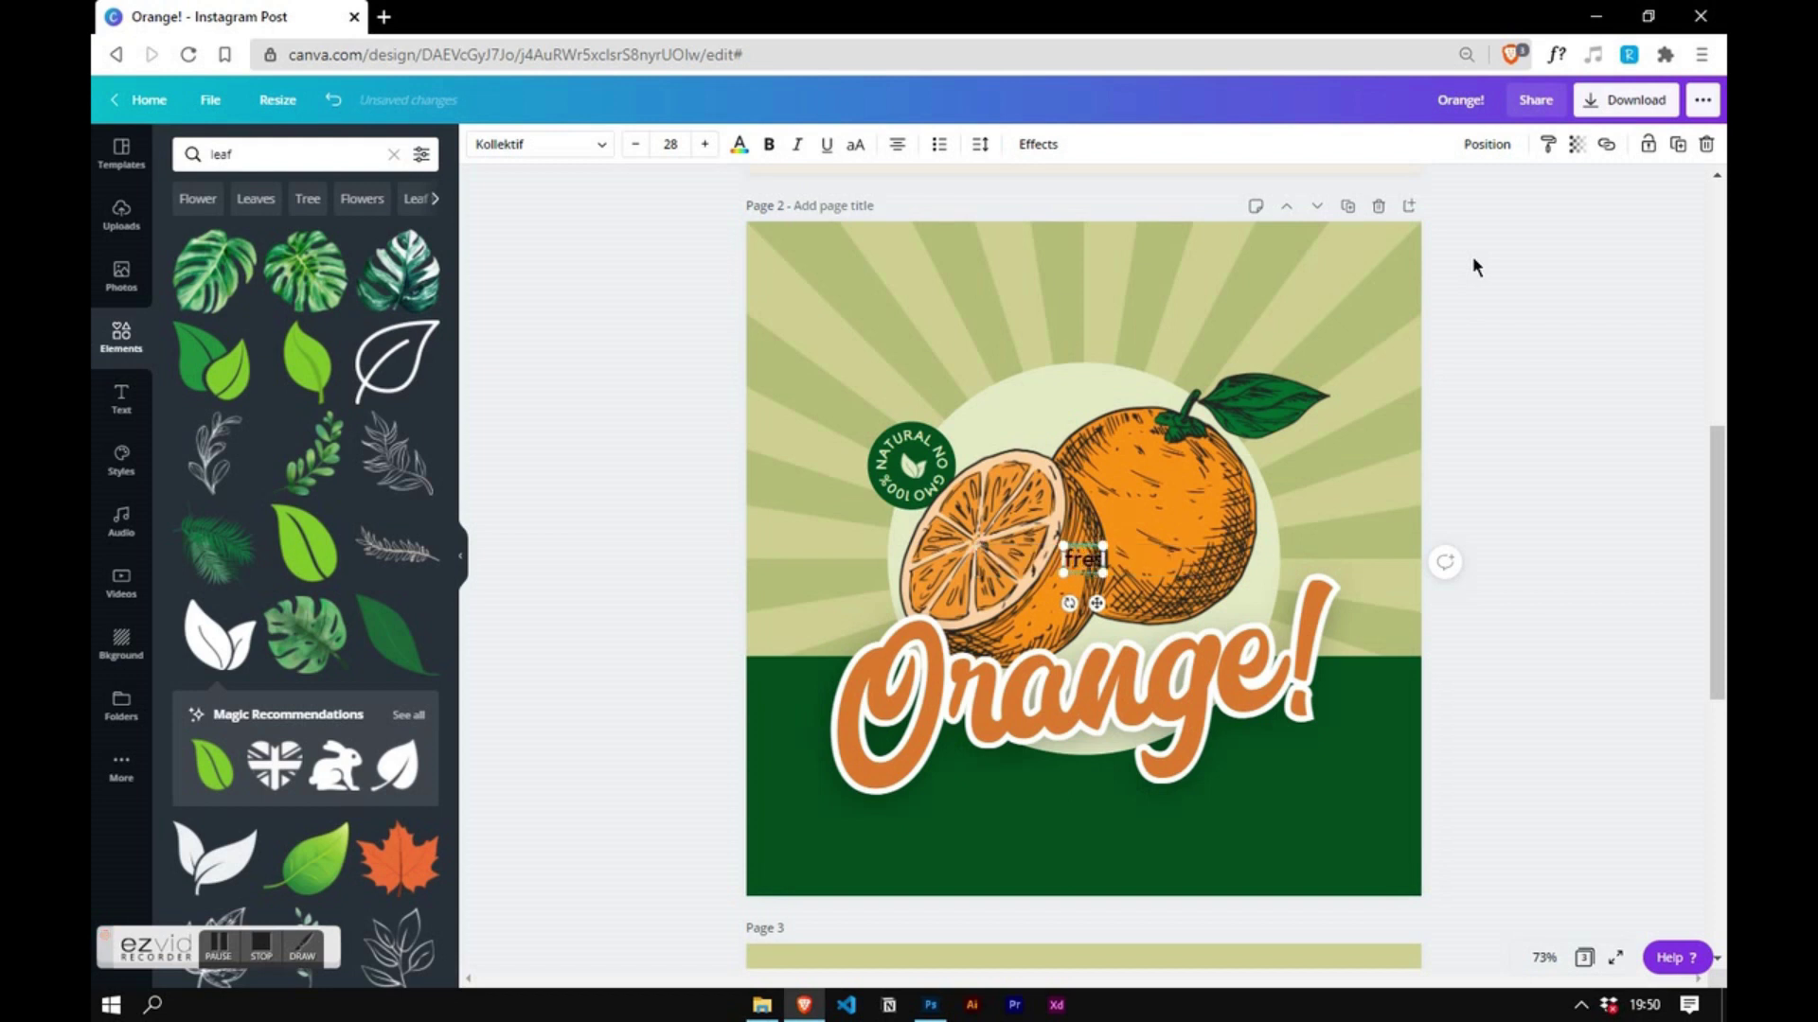
text(h and d)
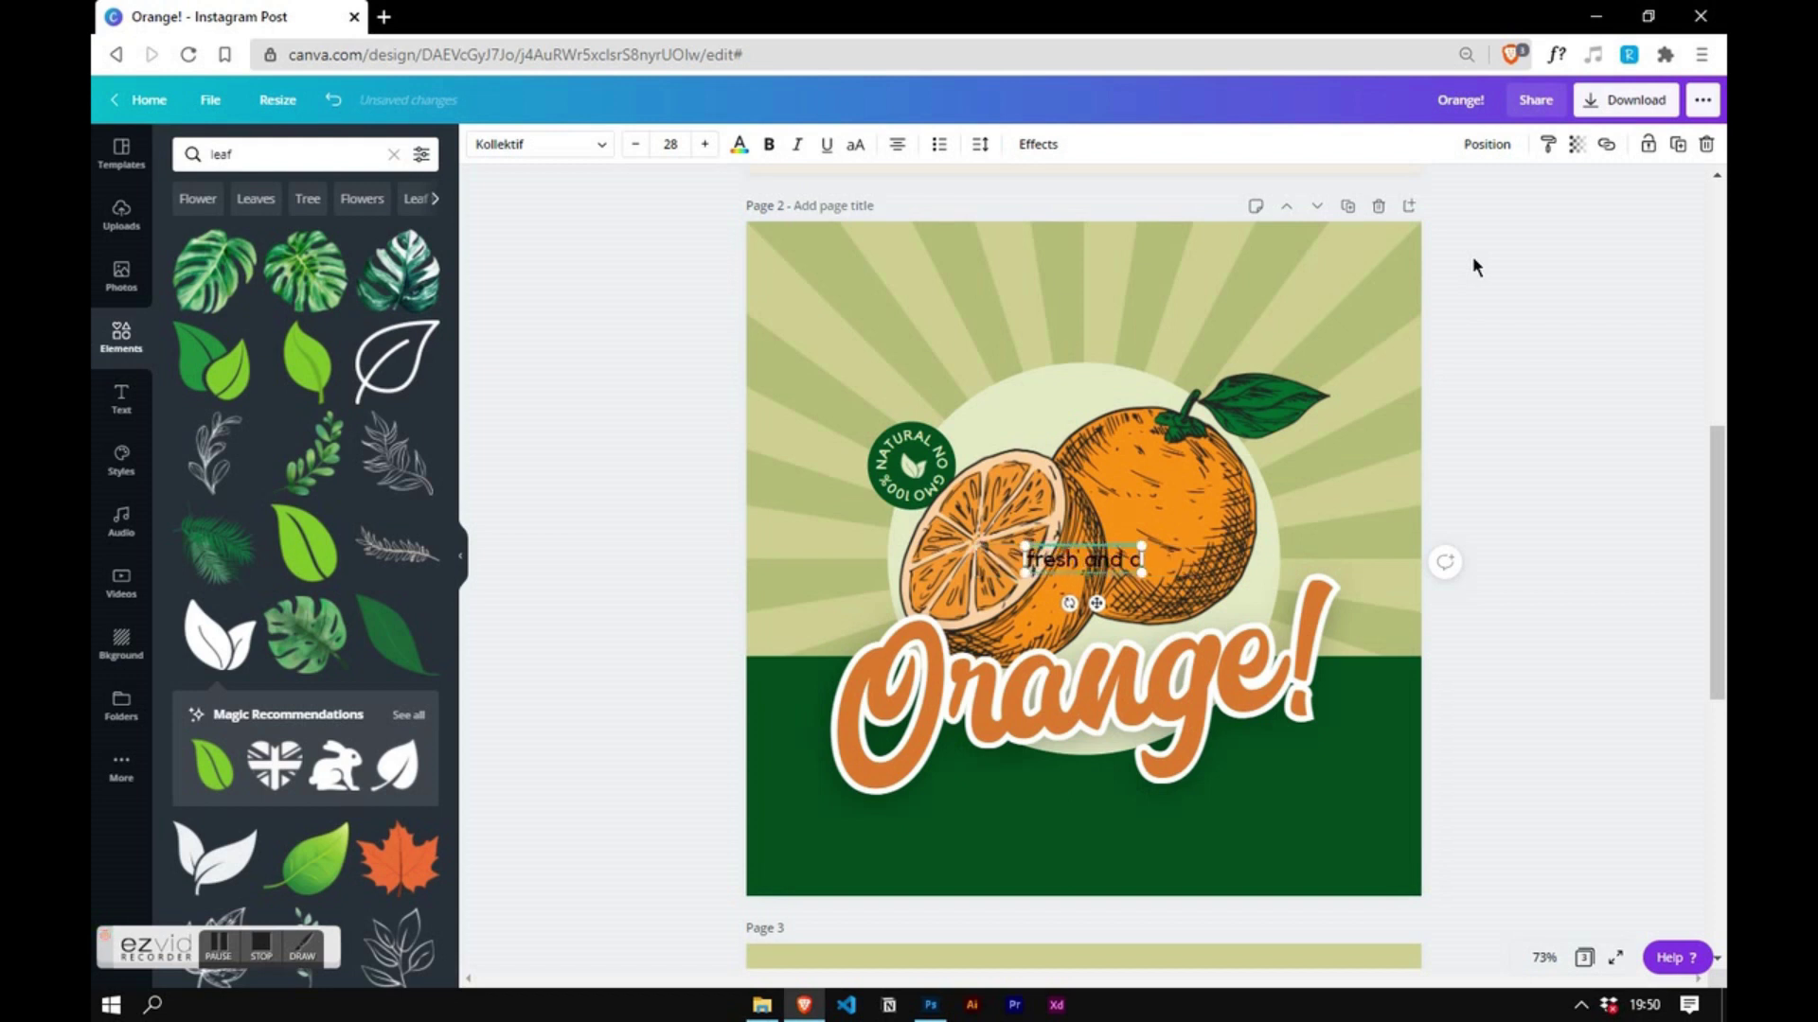
text(elicious)
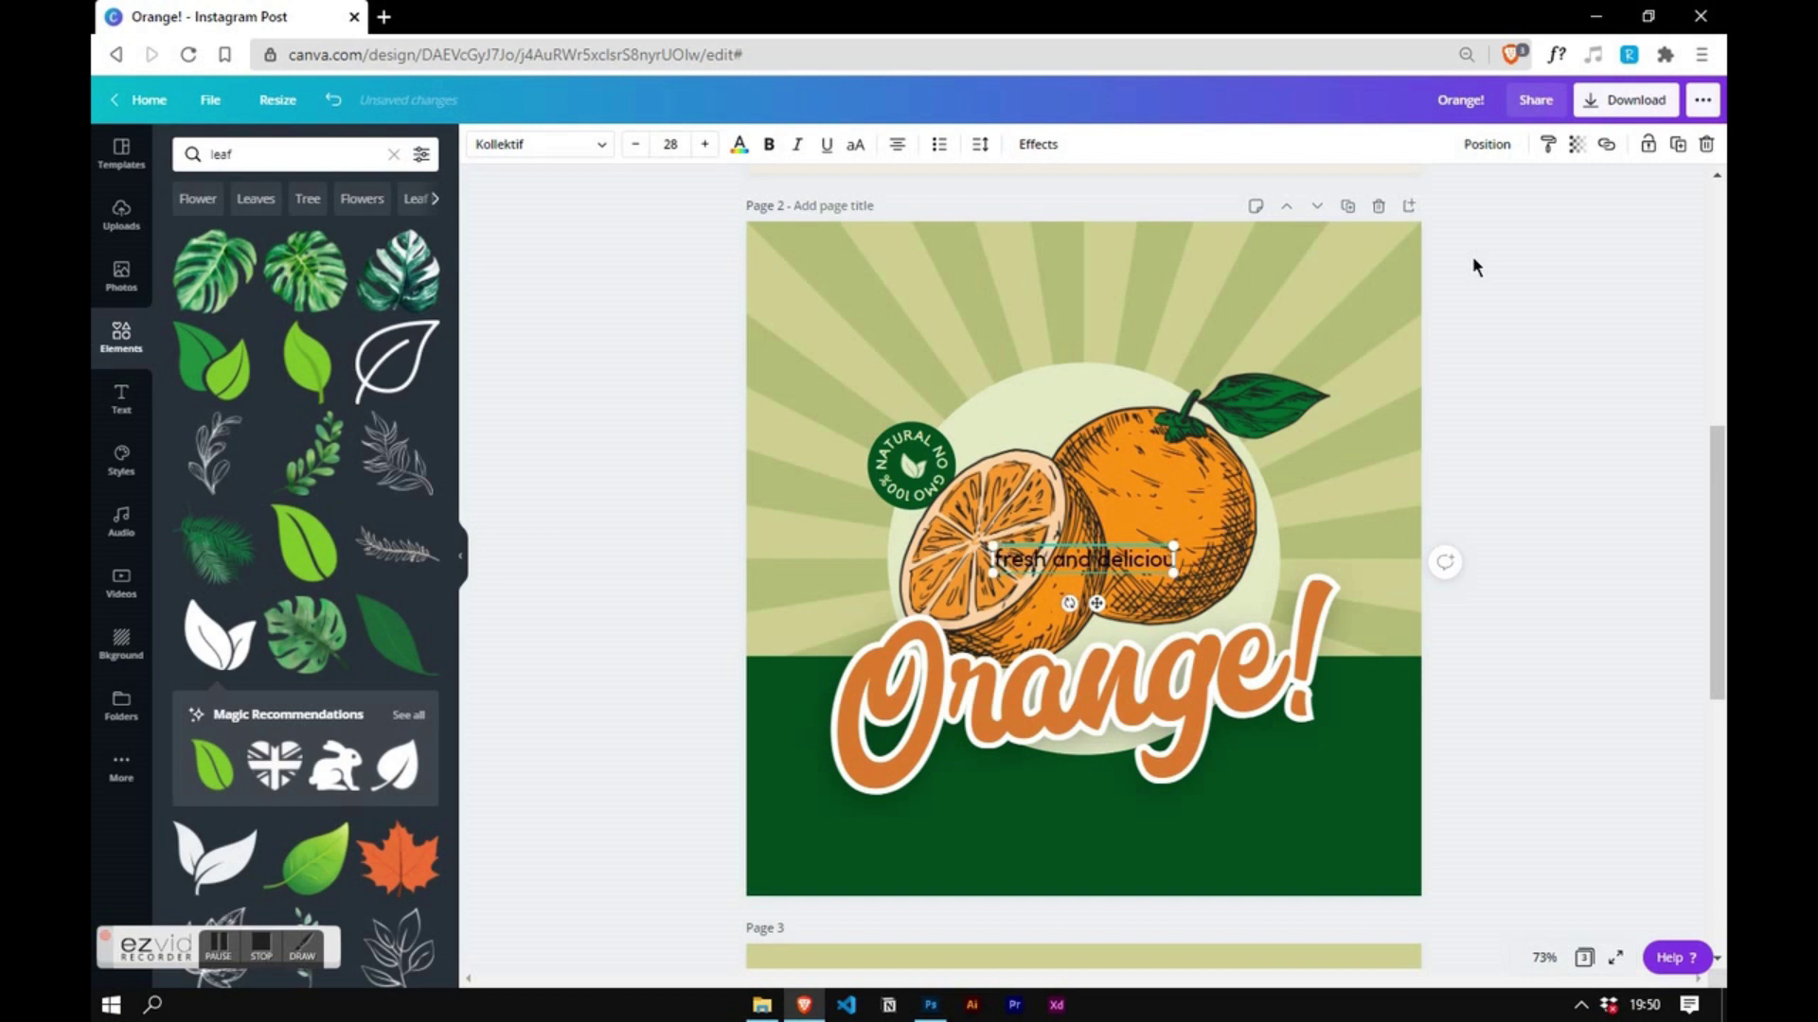
- Make the "fresh and delicious" text uppercase and bold, with letter spacing 500
click(855, 150)
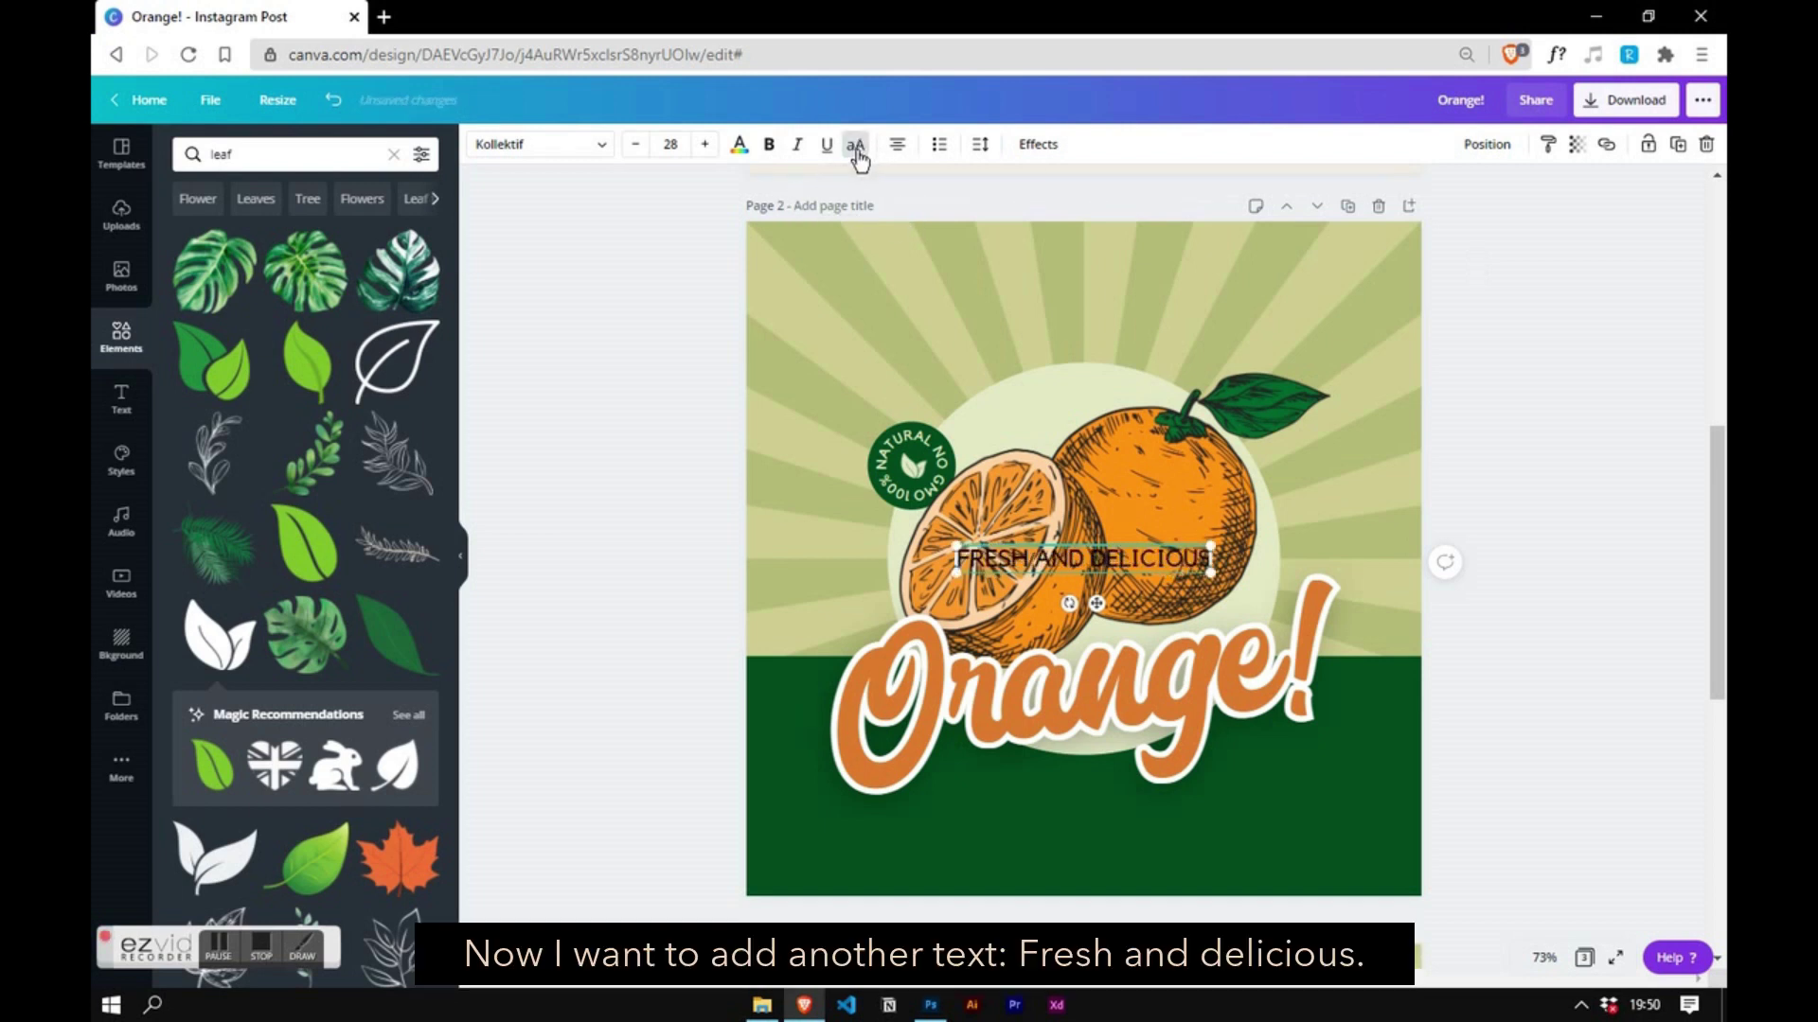
click(980, 144)
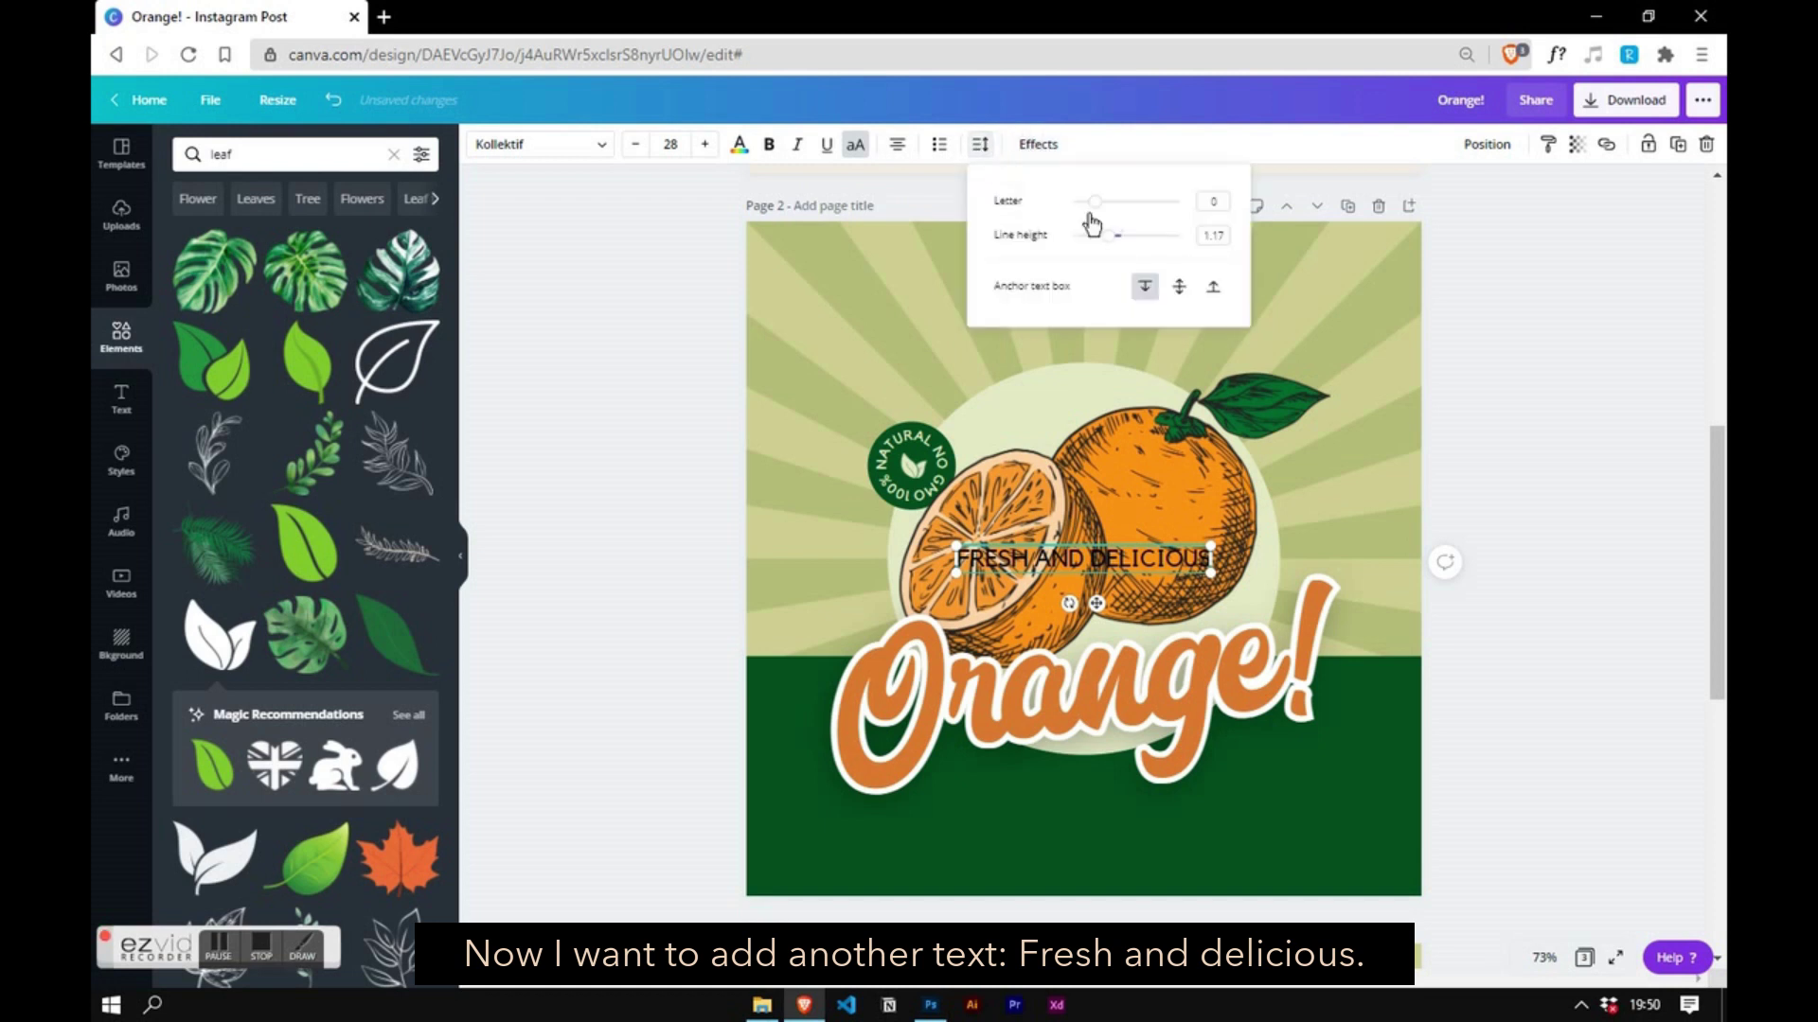
double_click(1215, 202)
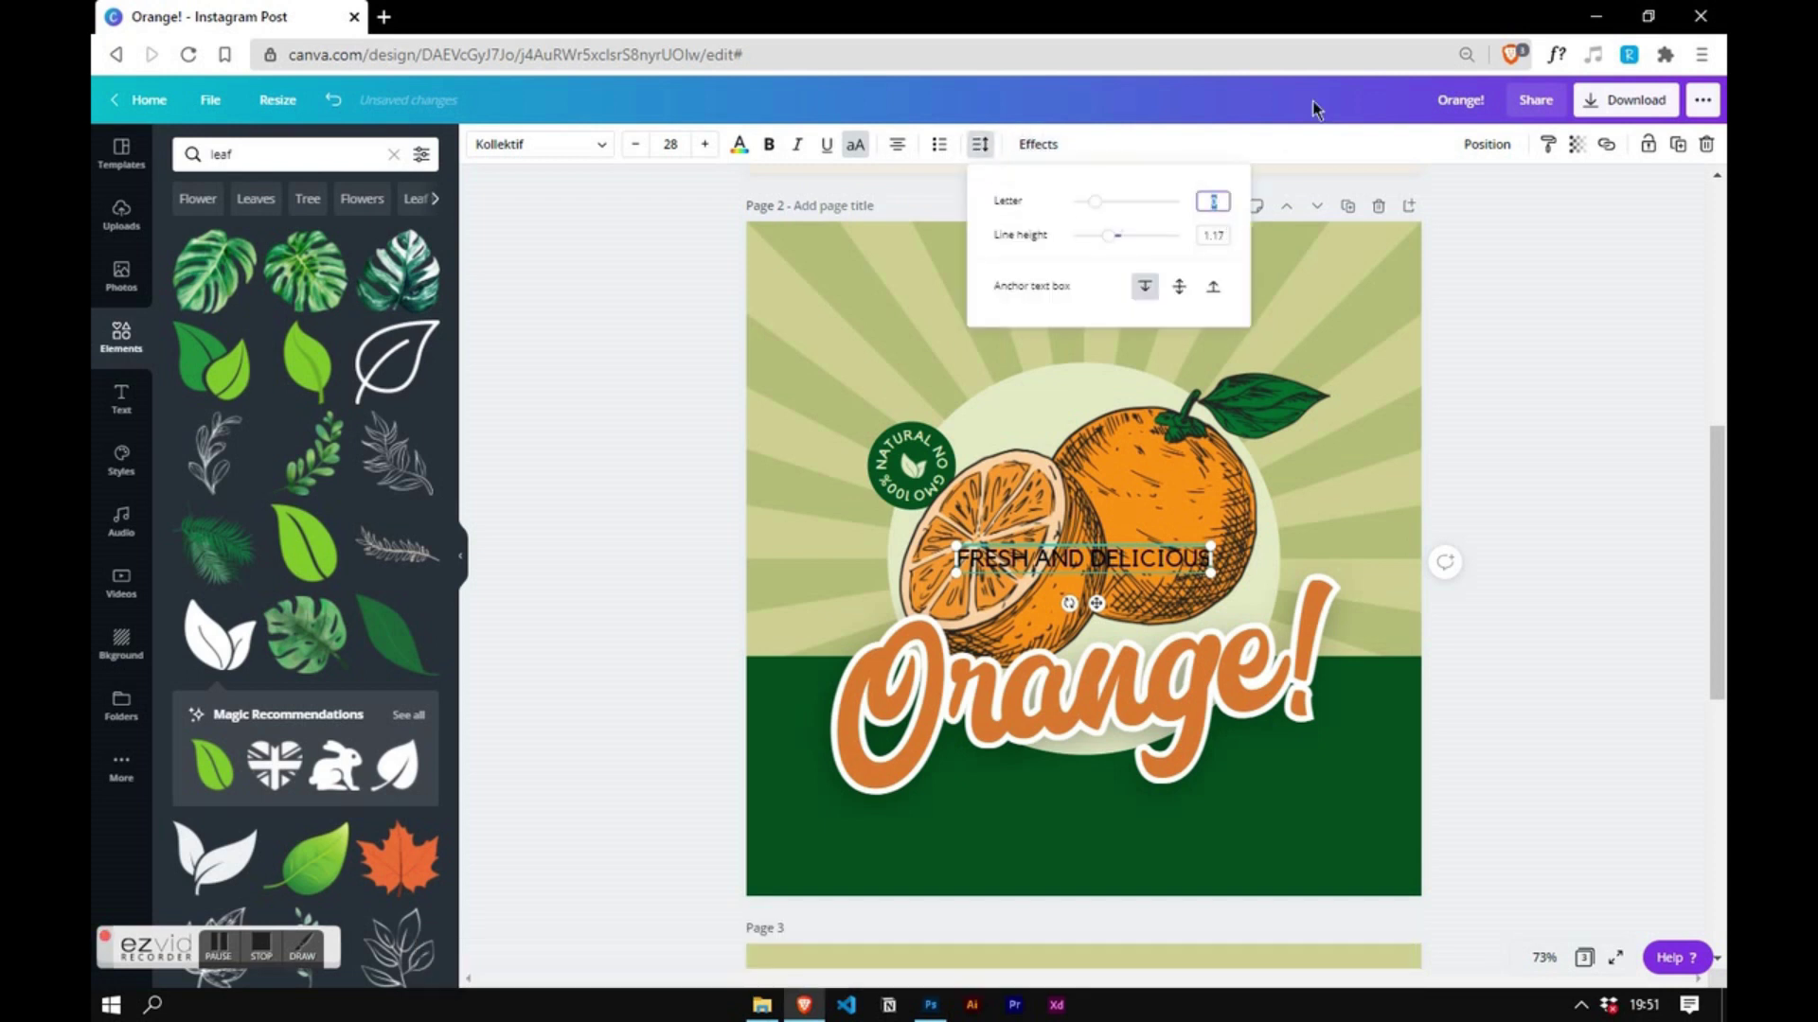
key(Return)
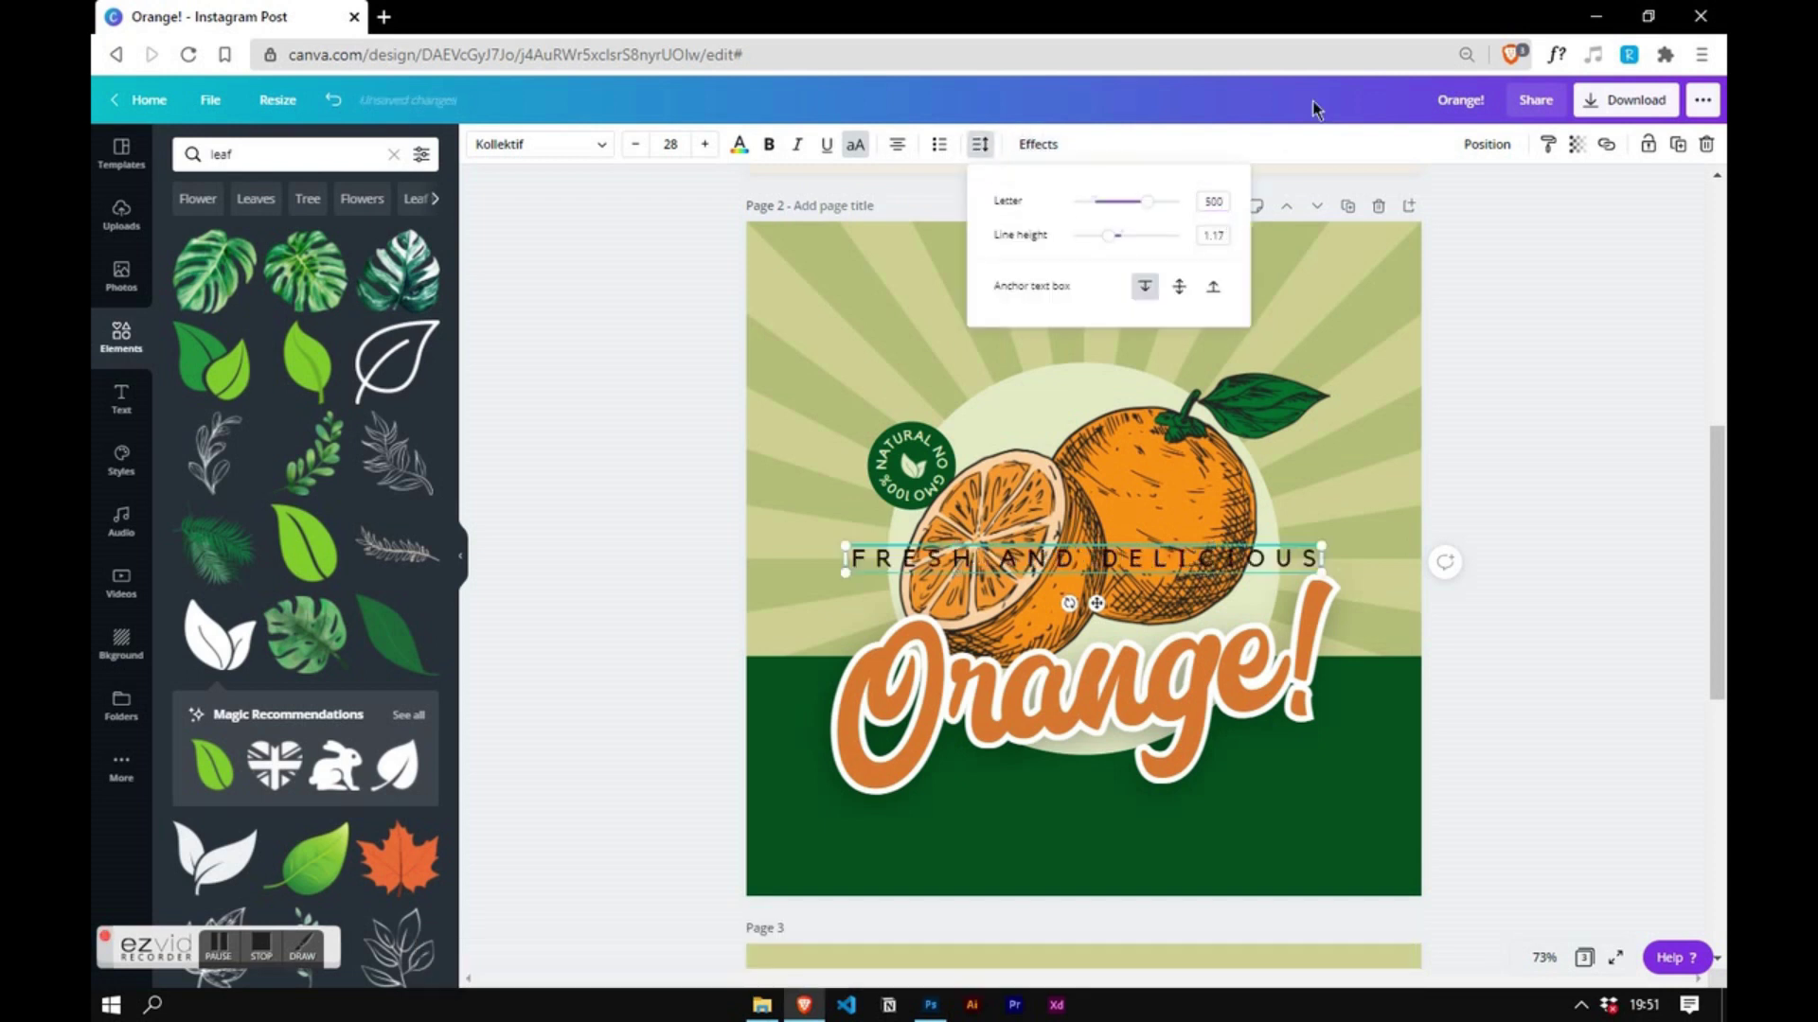
click(770, 148)
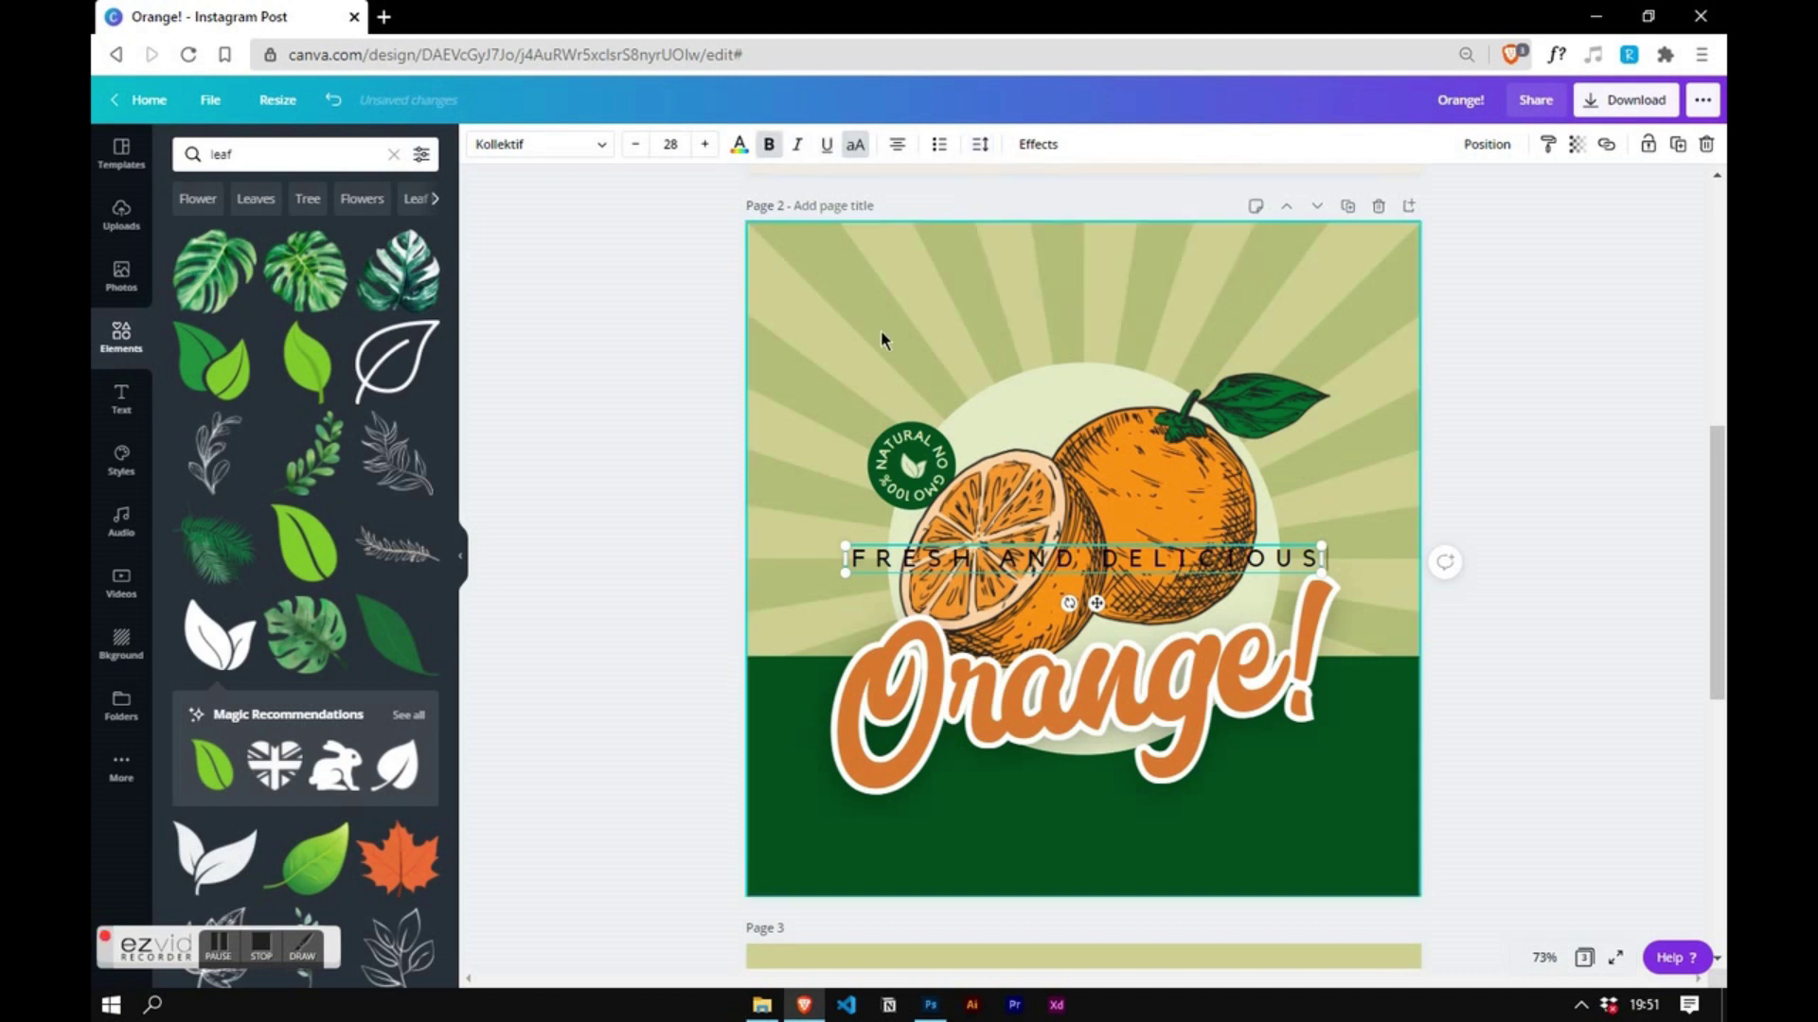
- Colour the "FRESH AND DELICIOUS" text green and centre it above the orange illustration near the poster's upper edge
click(740, 147)
click(282, 313)
drag(1098, 582, 1097, 337)
key(Escape)
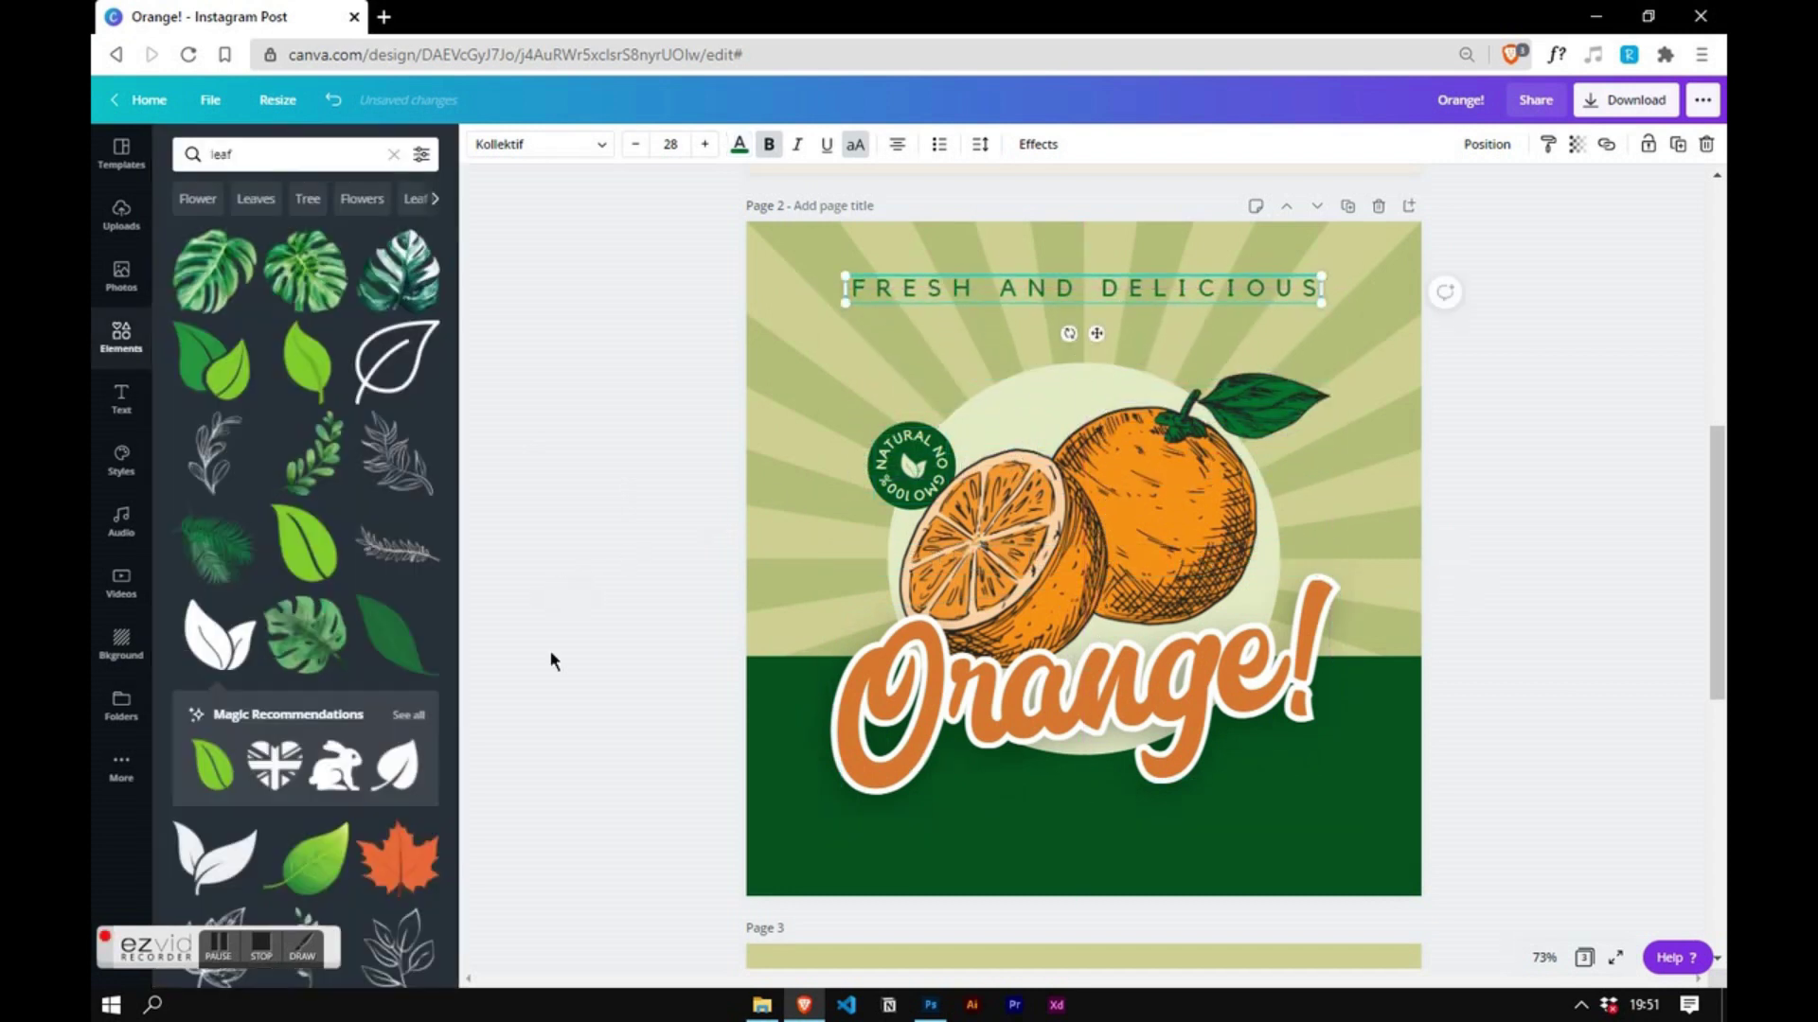
click(580, 689)
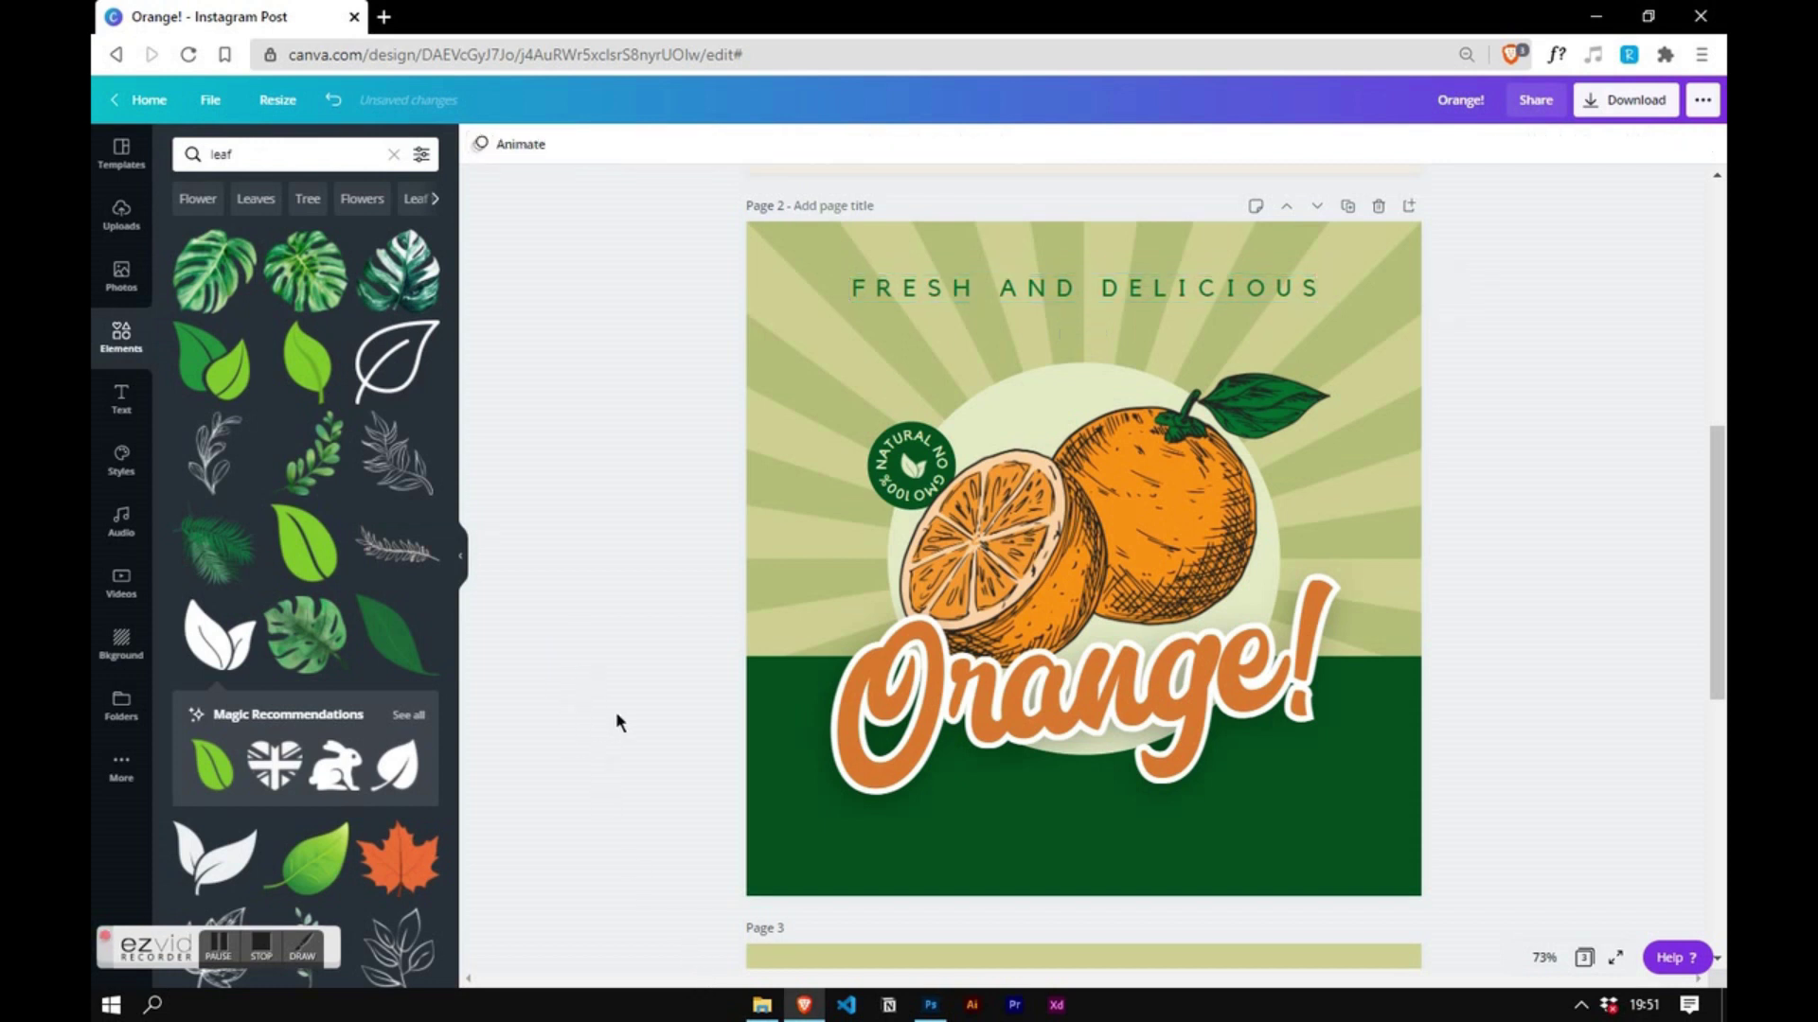
- Toggle the bold formatting of "FRESH AND DELICIOUS" again and move the text slightly down
click(988, 290)
click(769, 146)
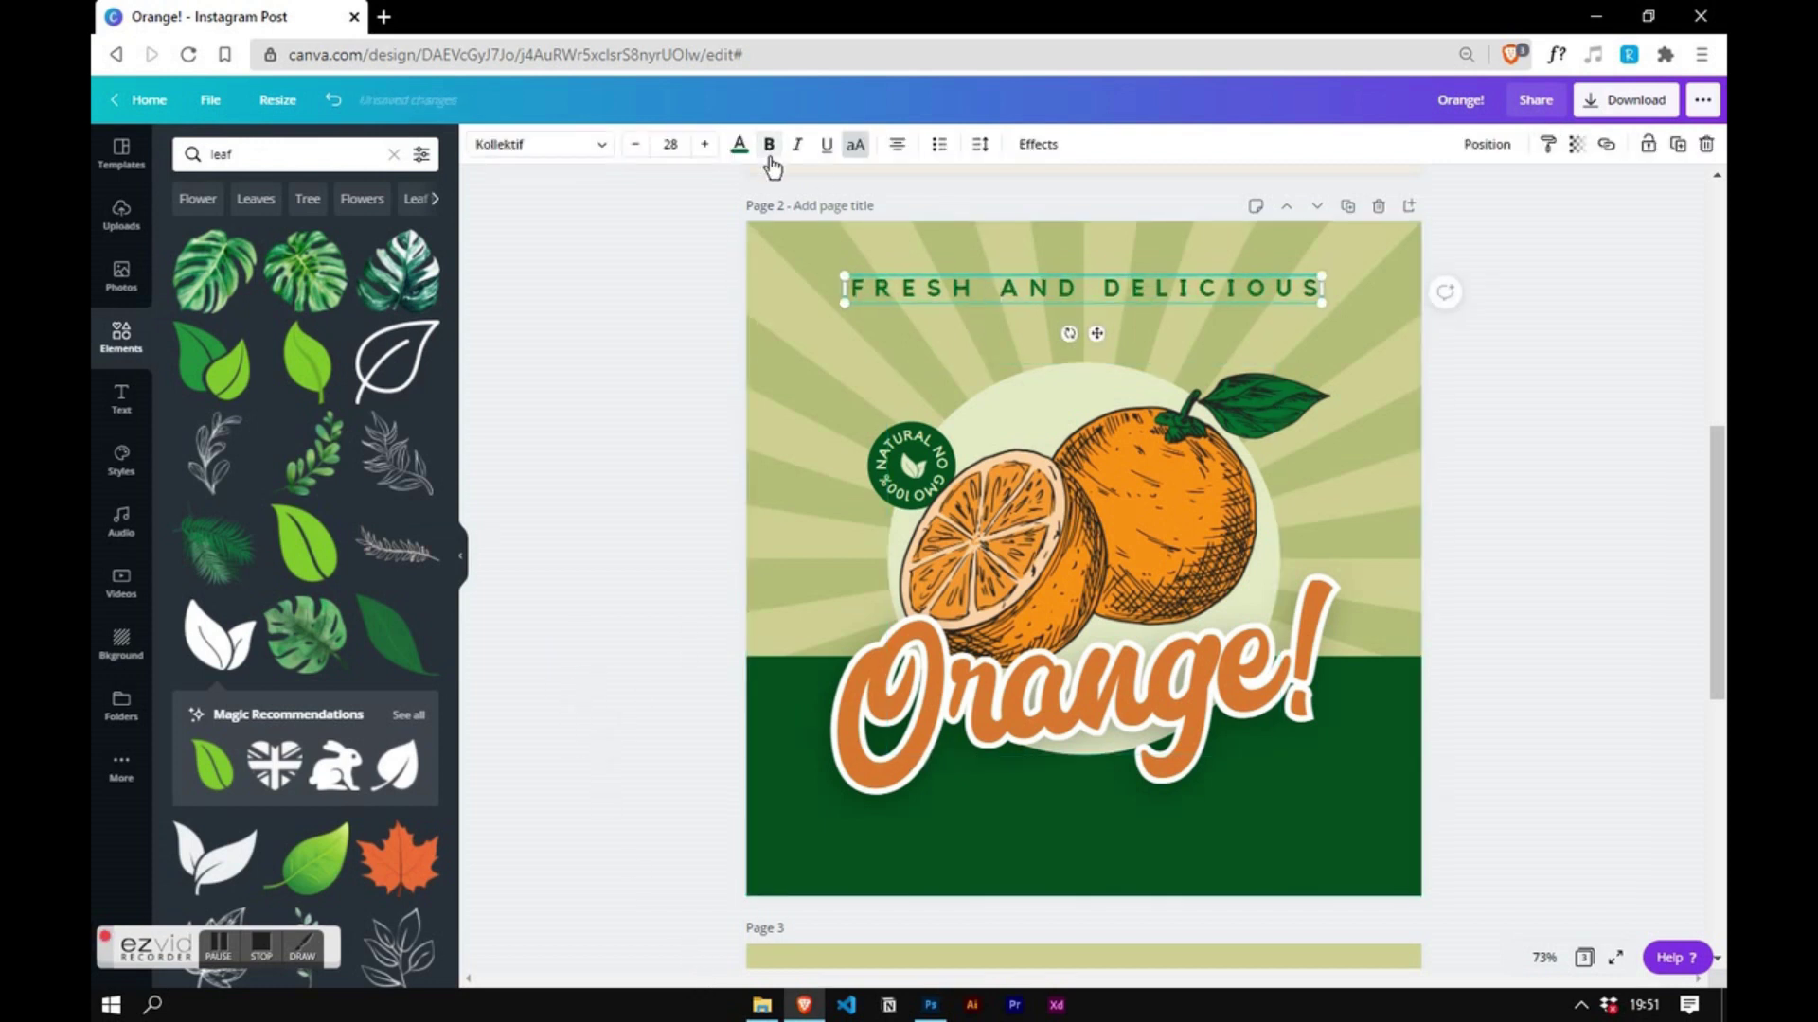
click(1056, 298)
drag(1055, 298, 1054, 305)
click(609, 540)
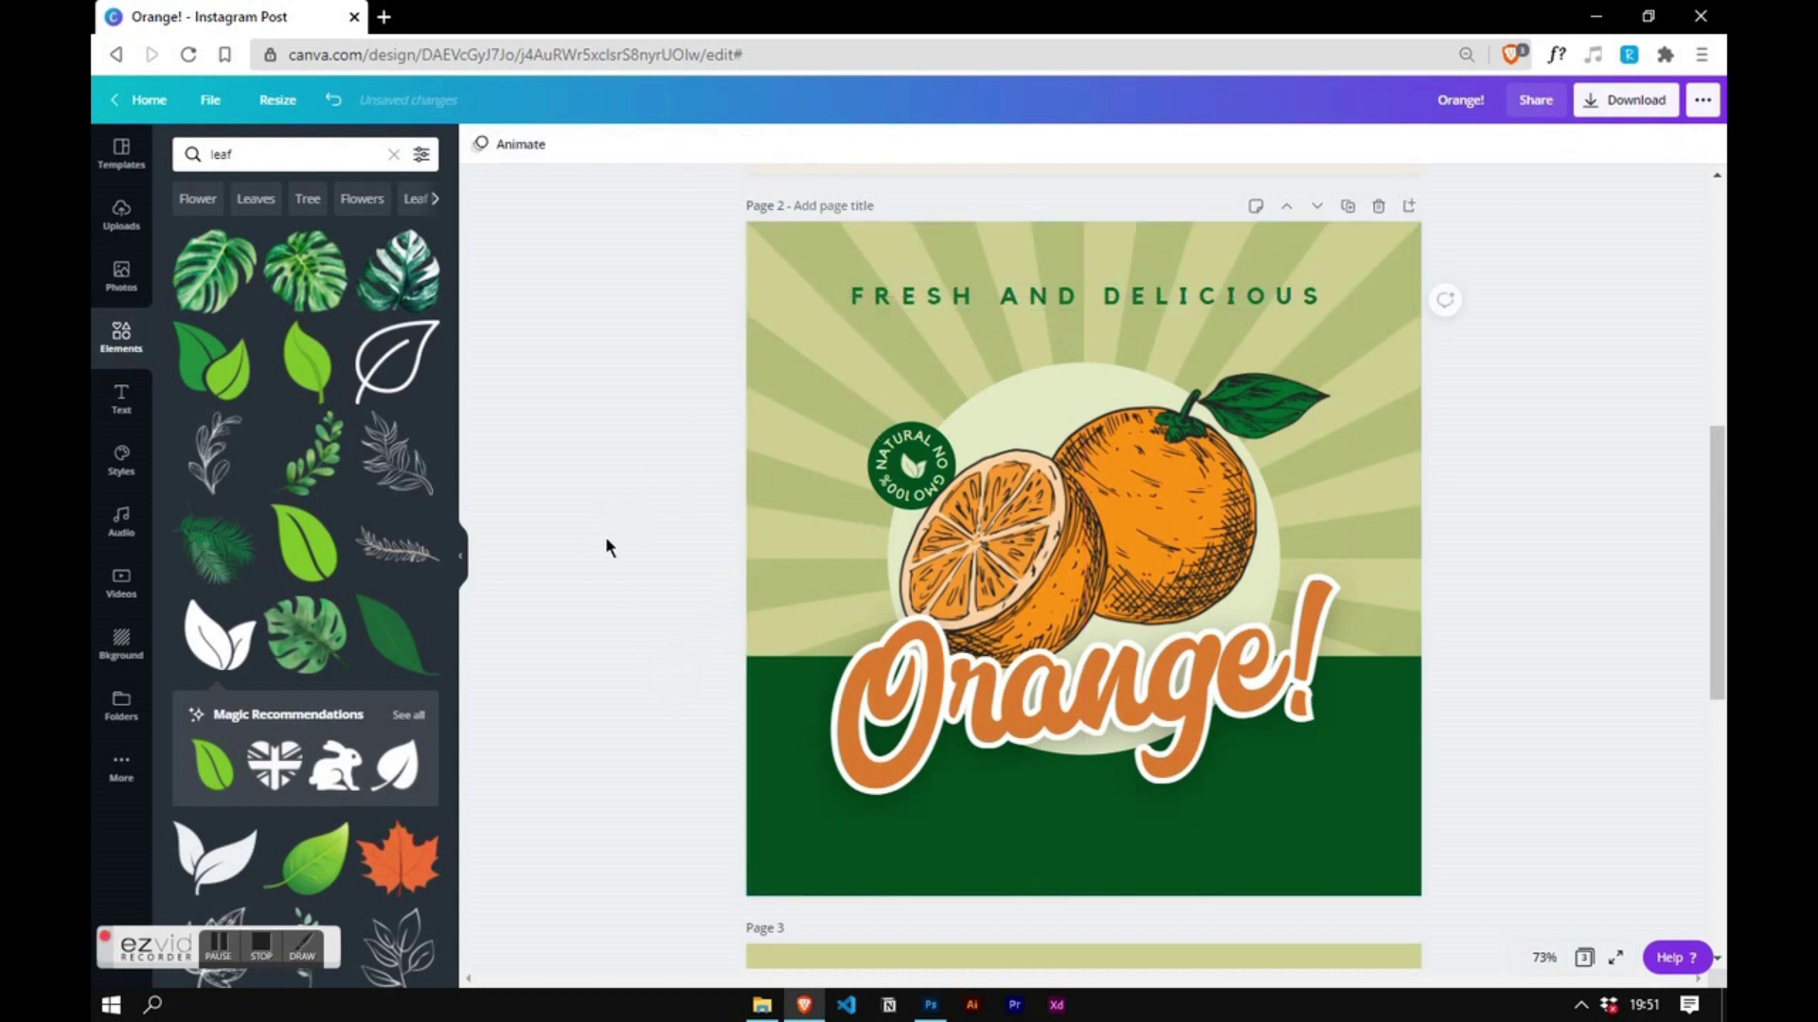
- Add a text box reading "Let's", place it in the dark green area below the title, and colour it pale green
key(t)
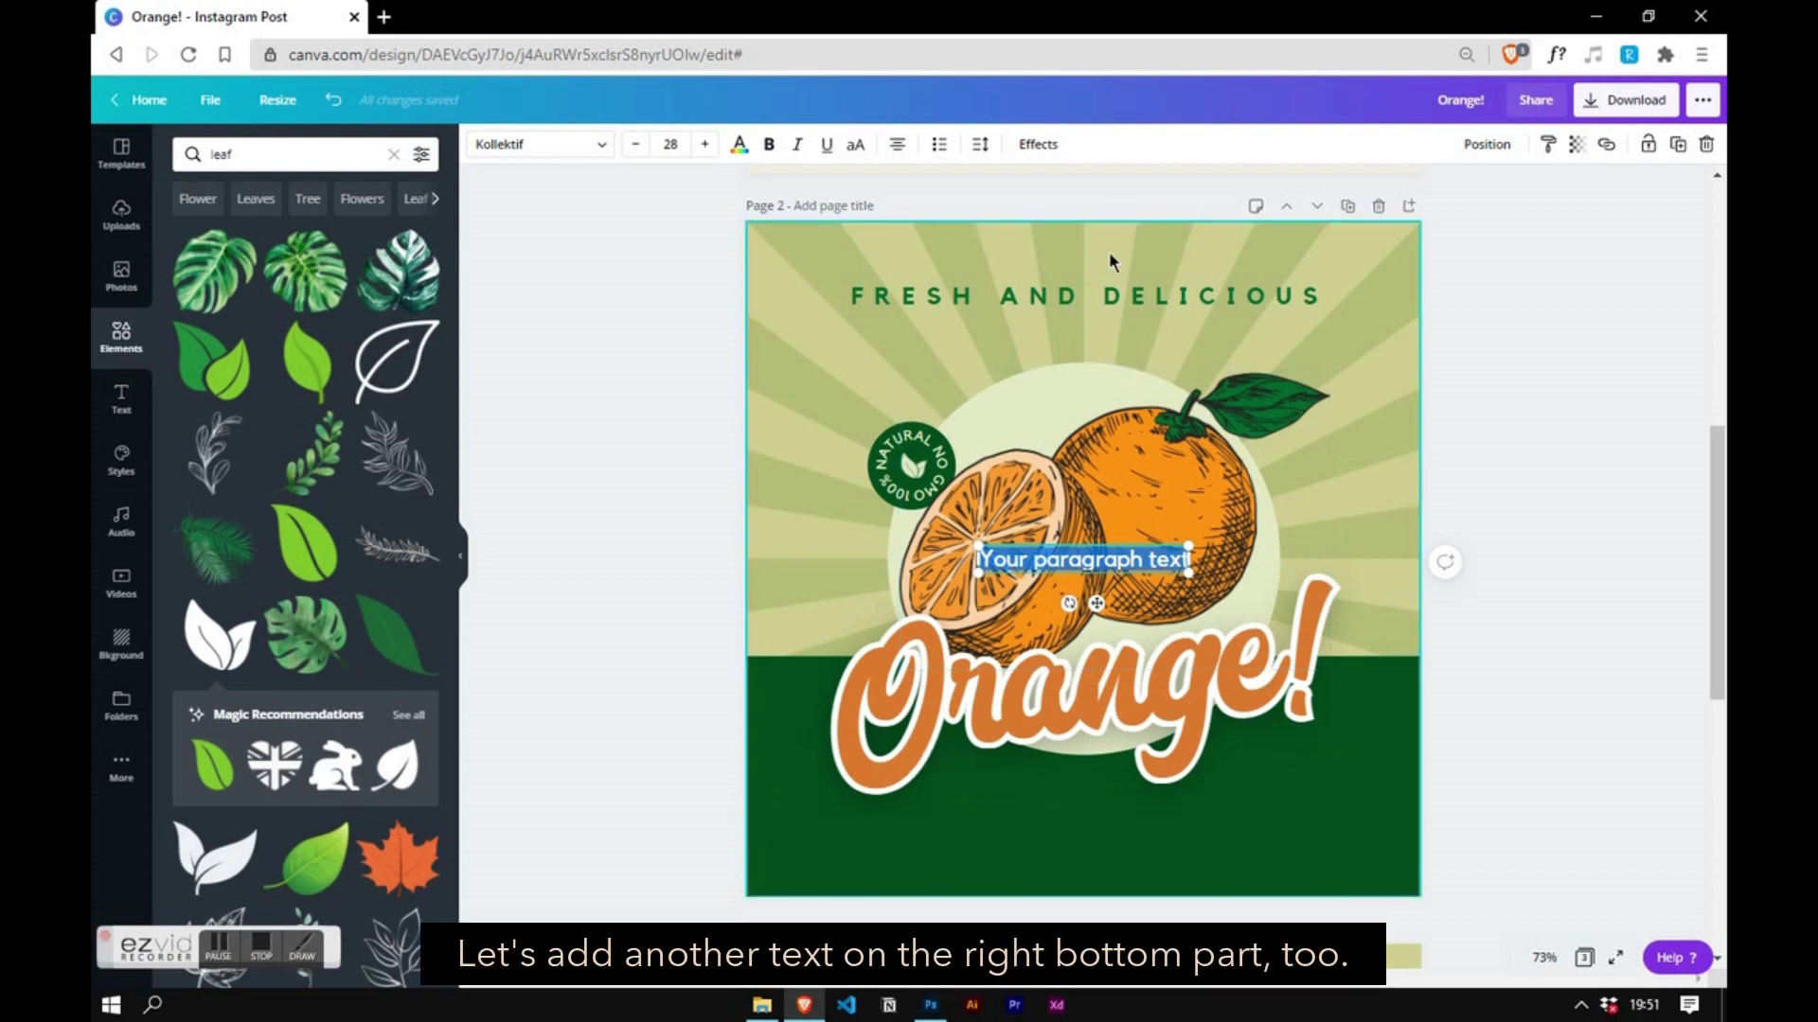
key(BackSpace)
text(Let)
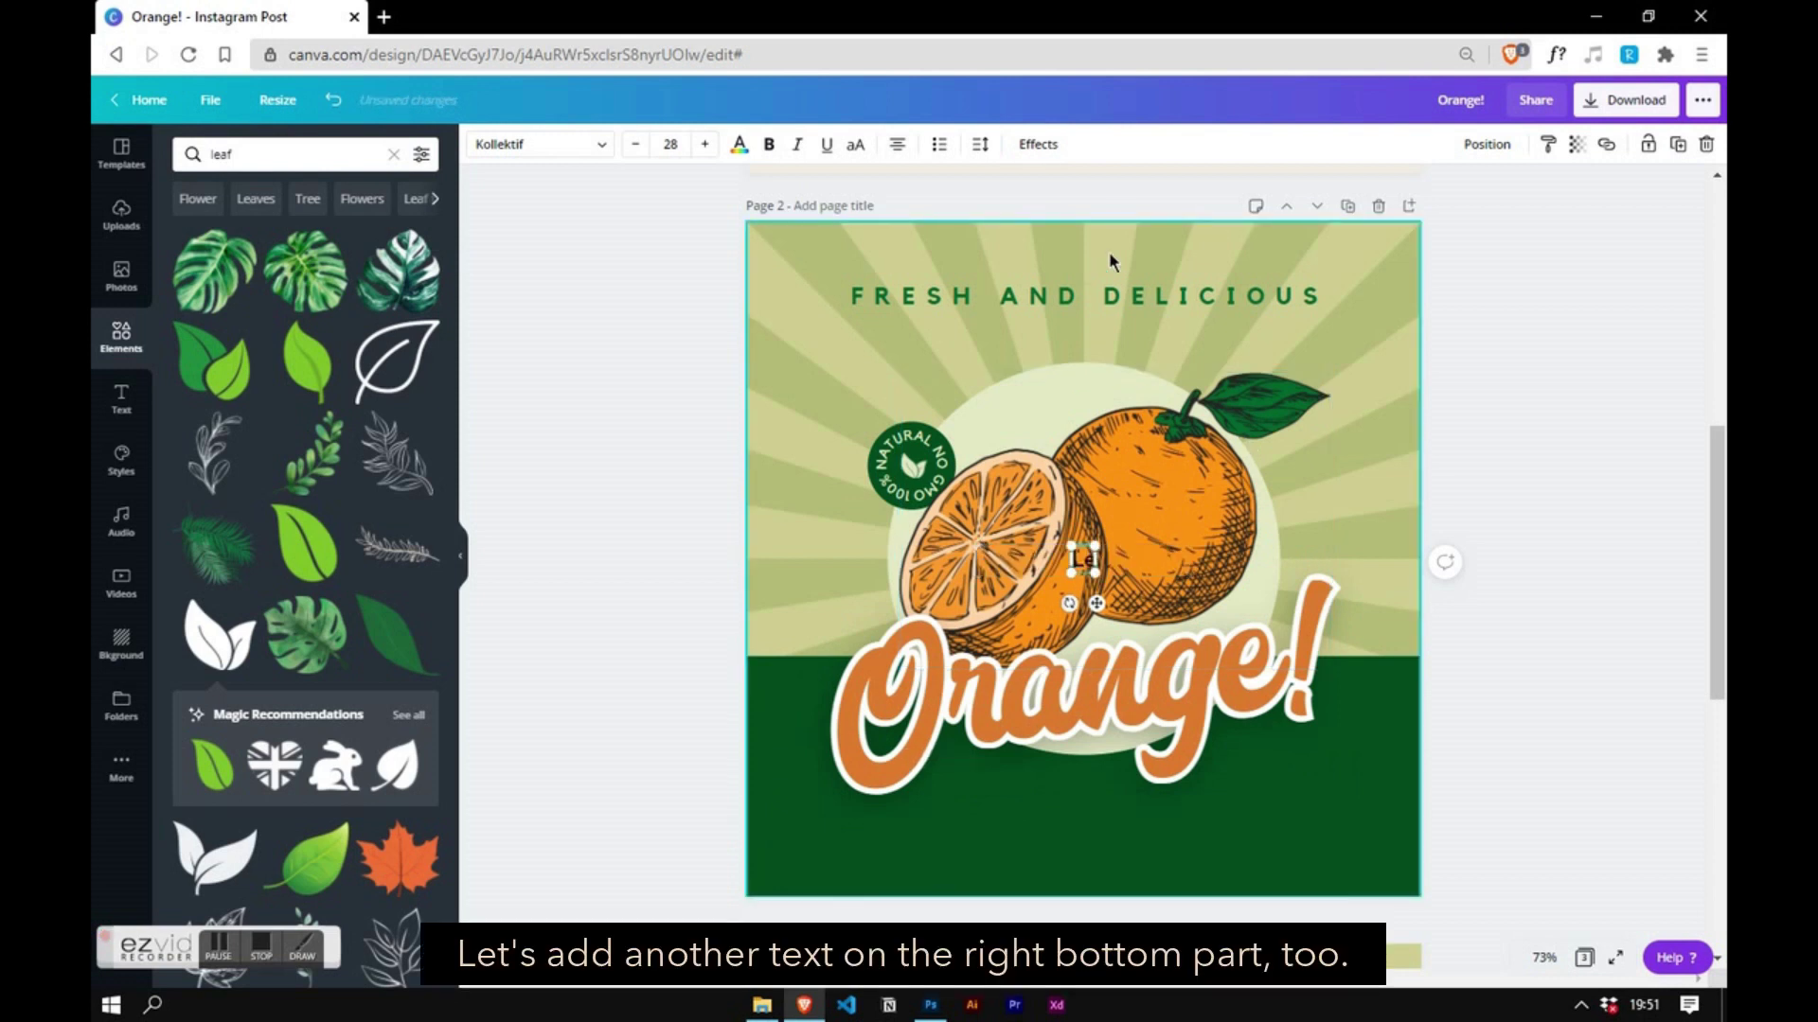
text('s)
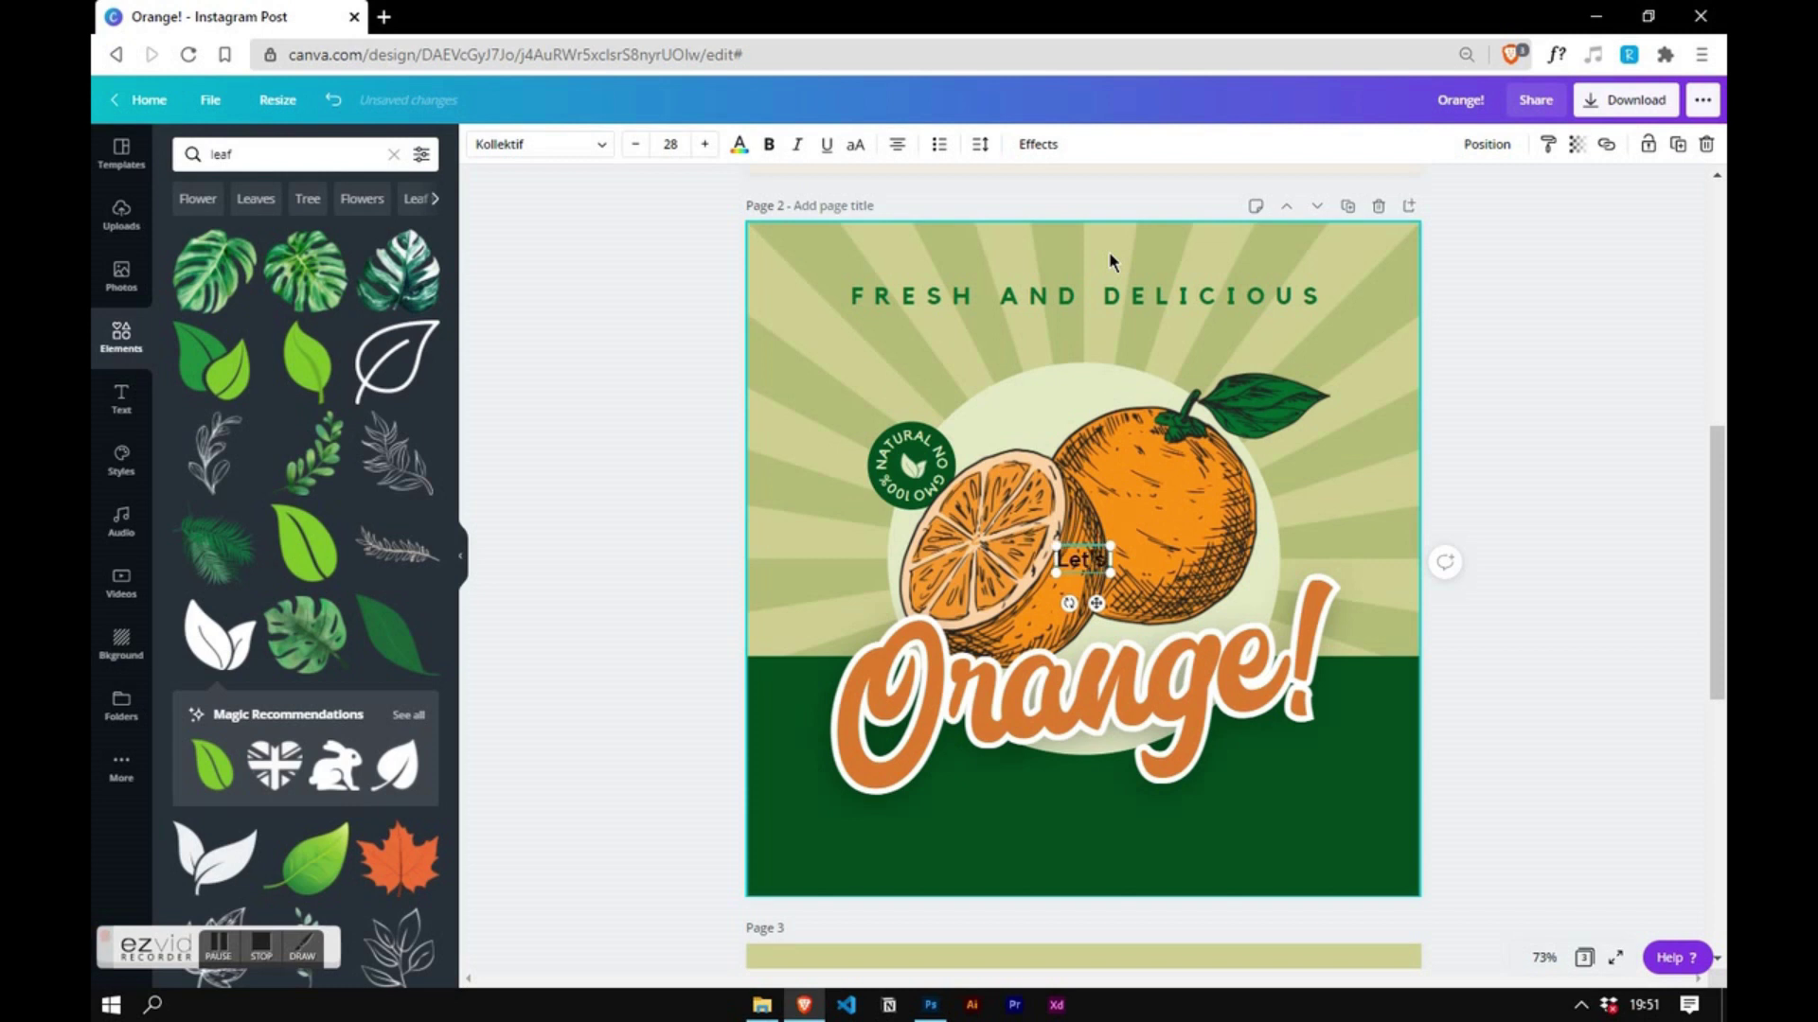
drag(1104, 731, 1103, 849)
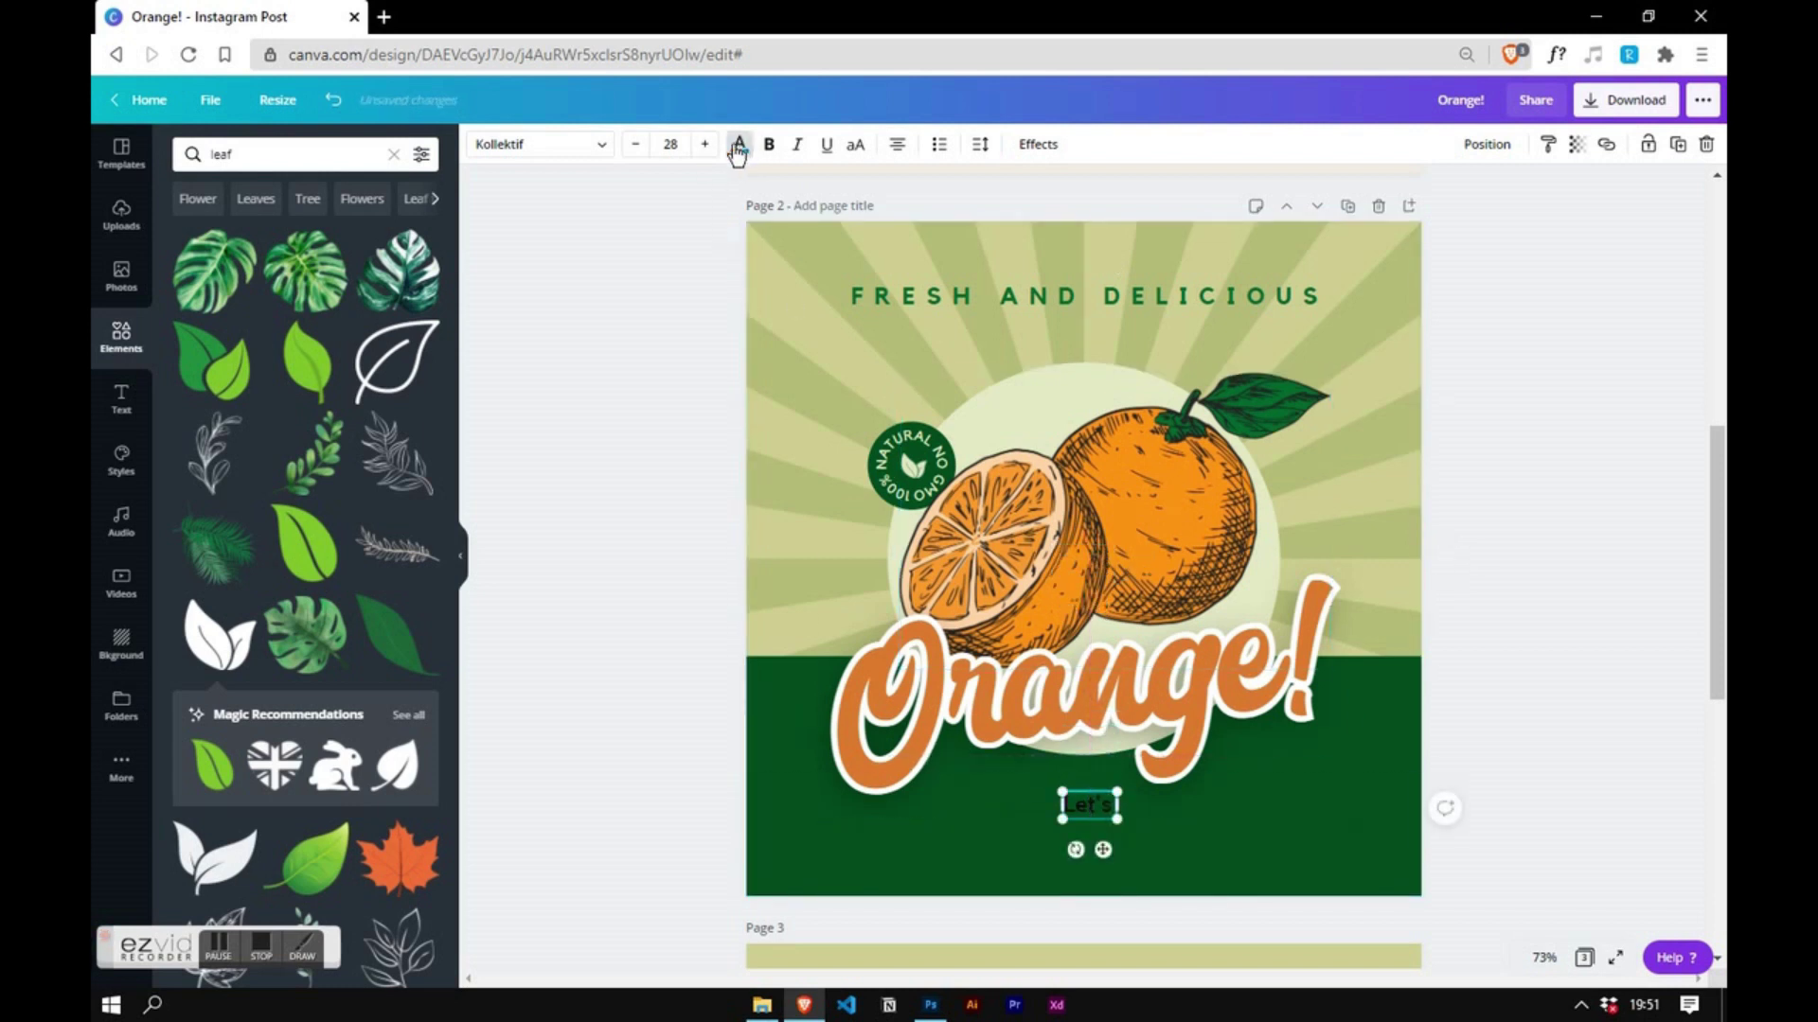
click(738, 149)
click(236, 359)
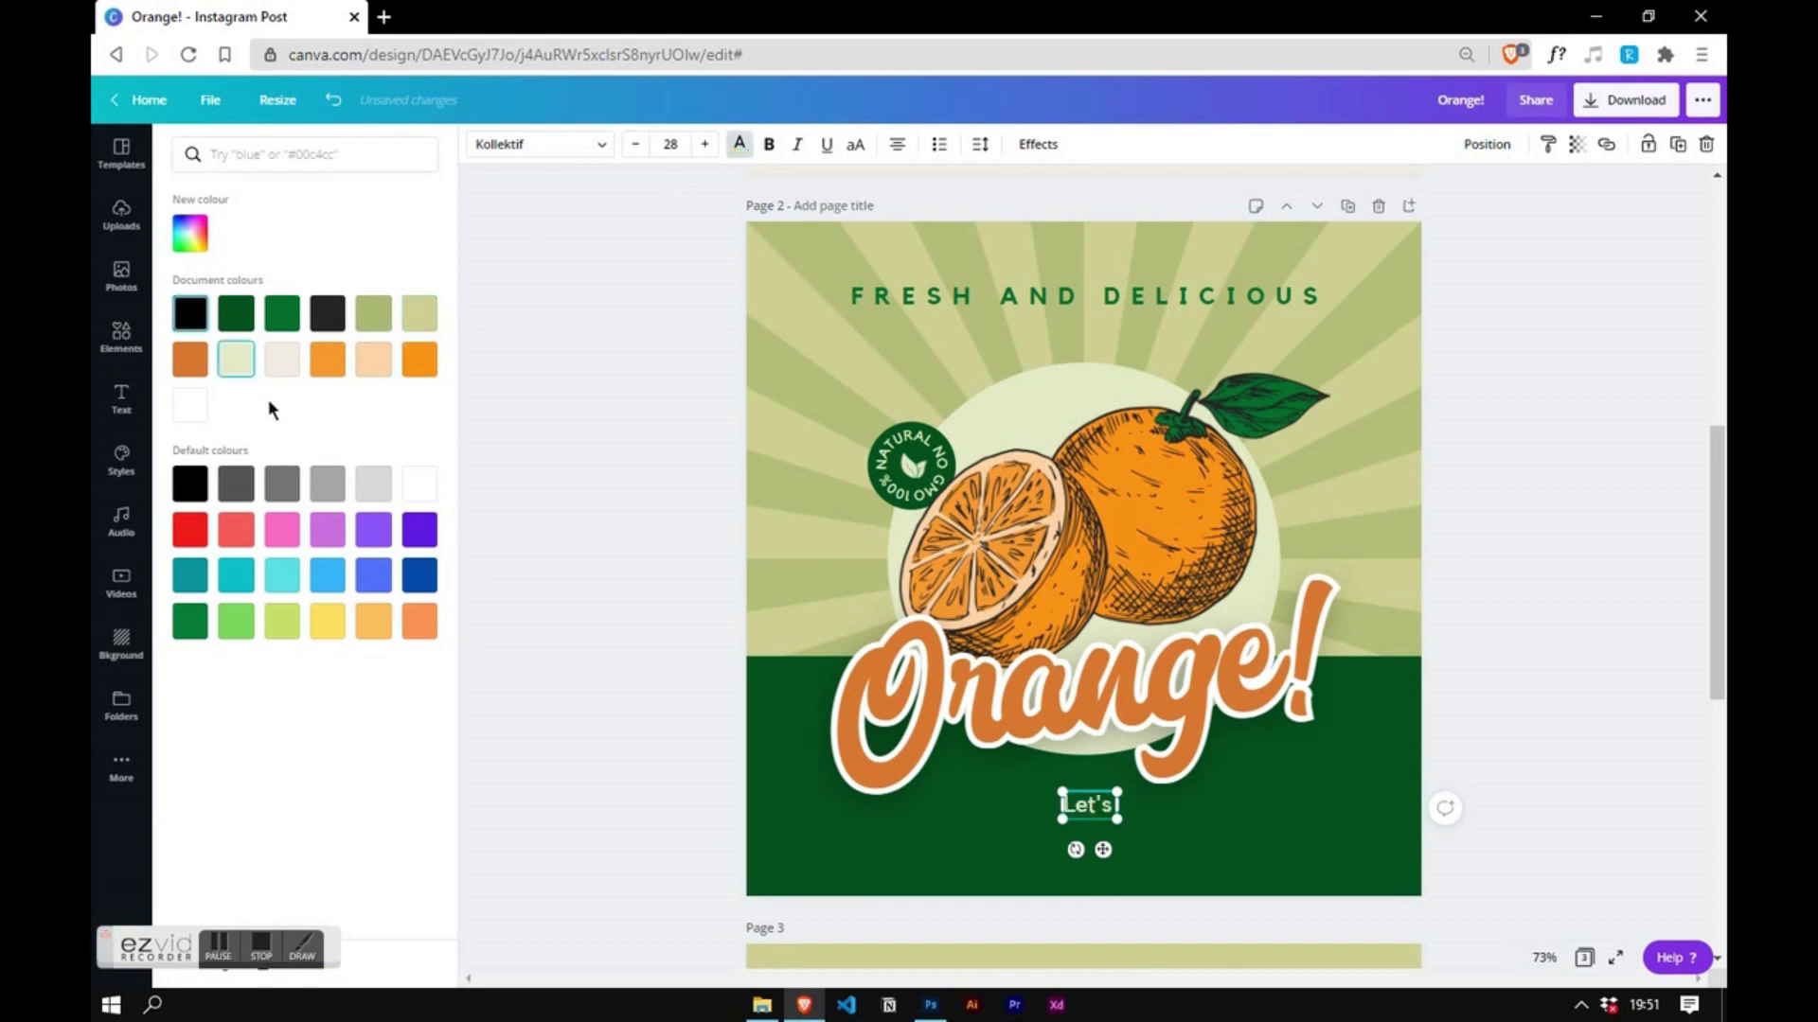
- Complete the tagline as "Let's support our farmers." with a second line reading "Buy oranges directly from them."
text(support)
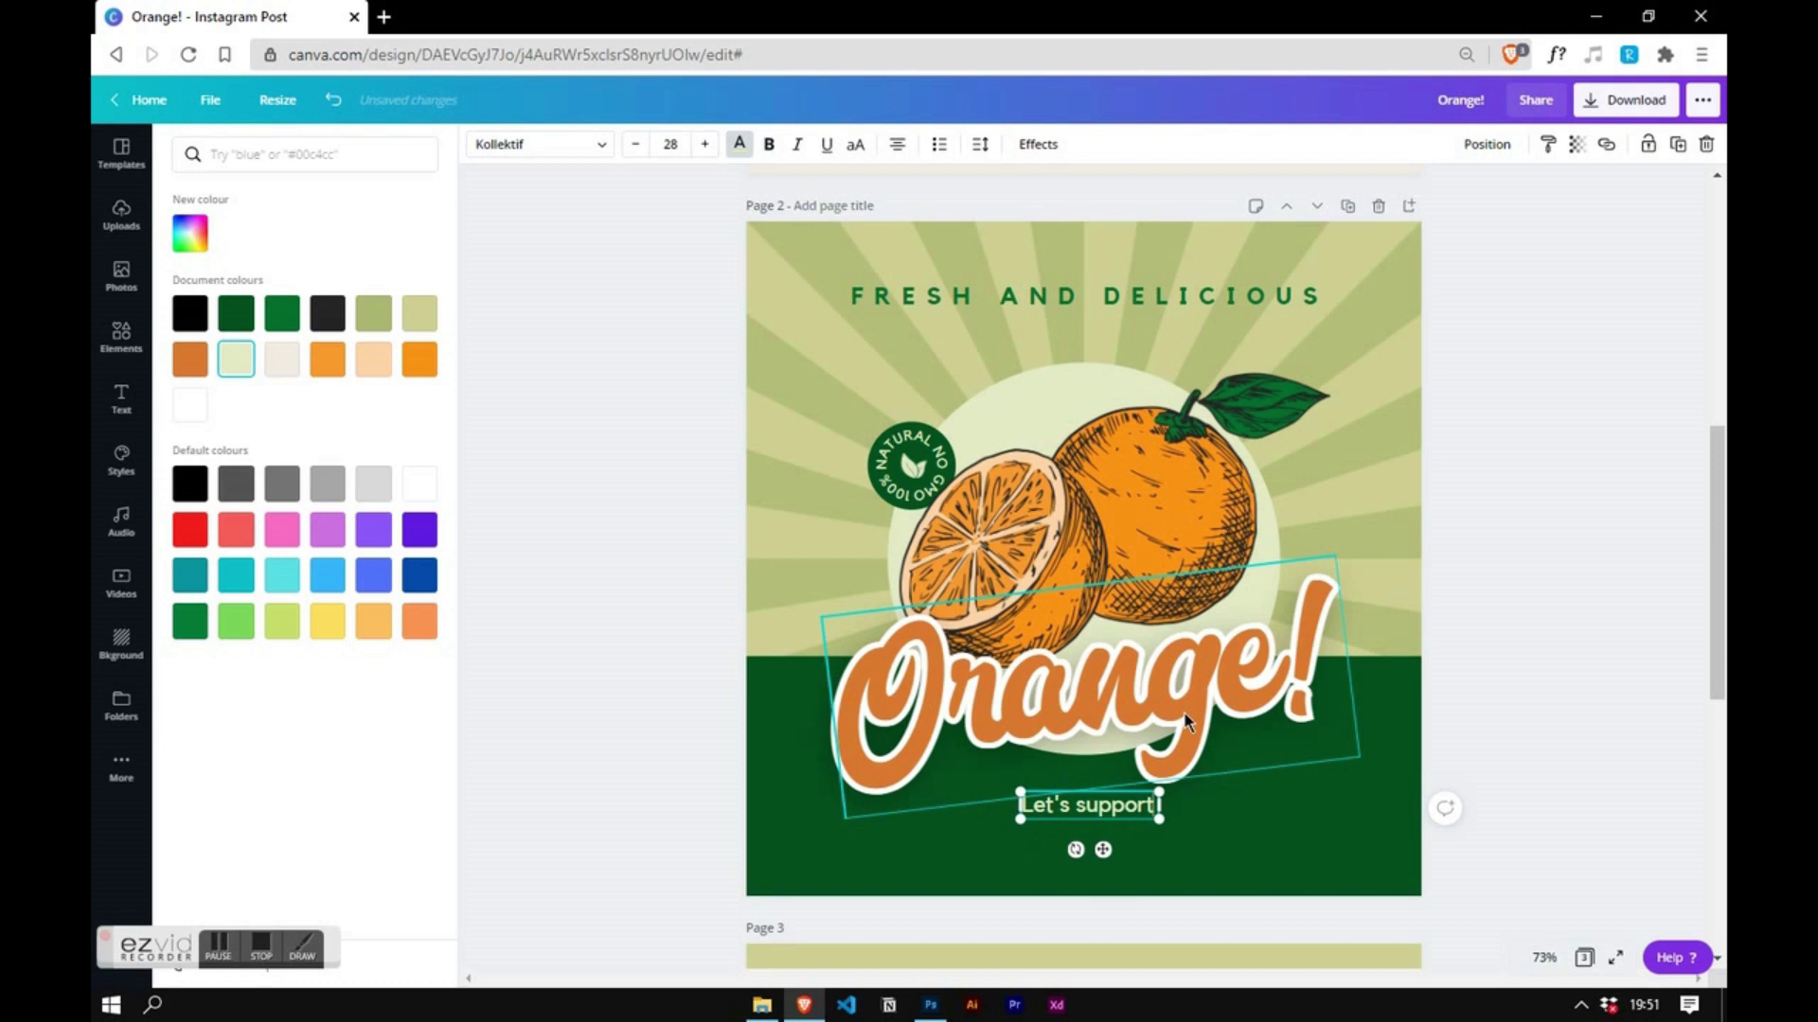
text( our farmer)
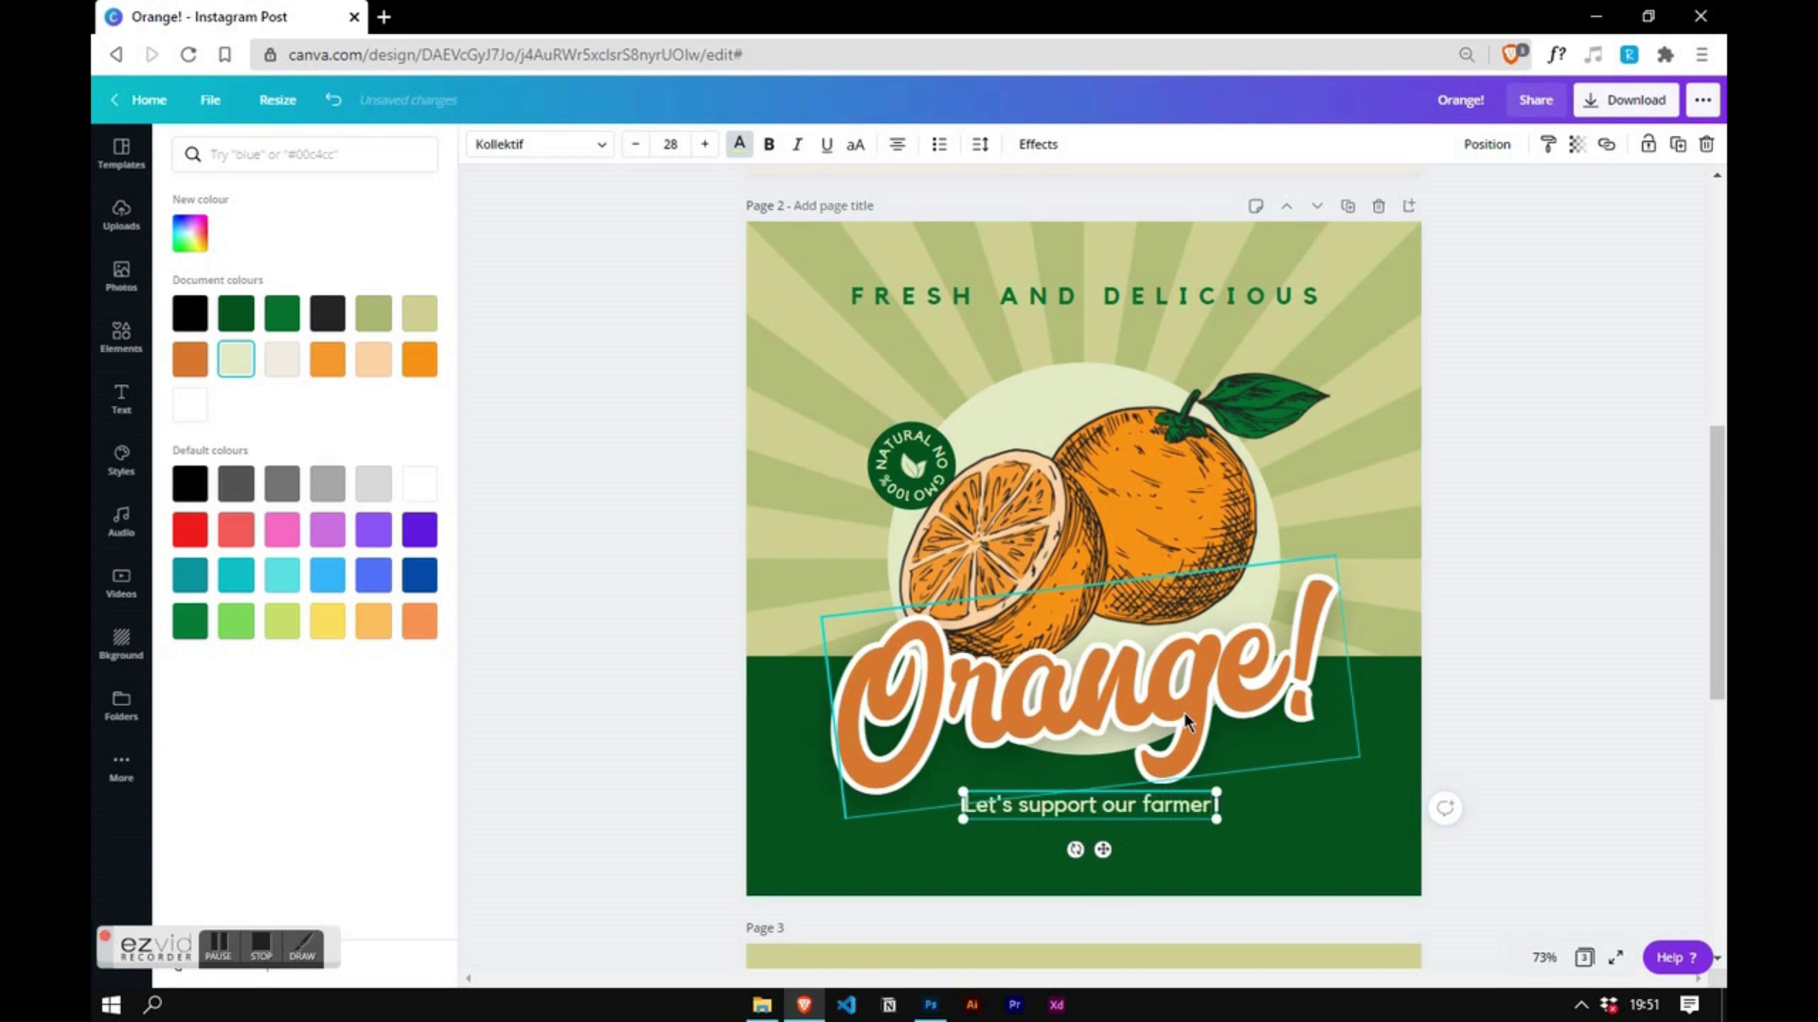
text(s.)
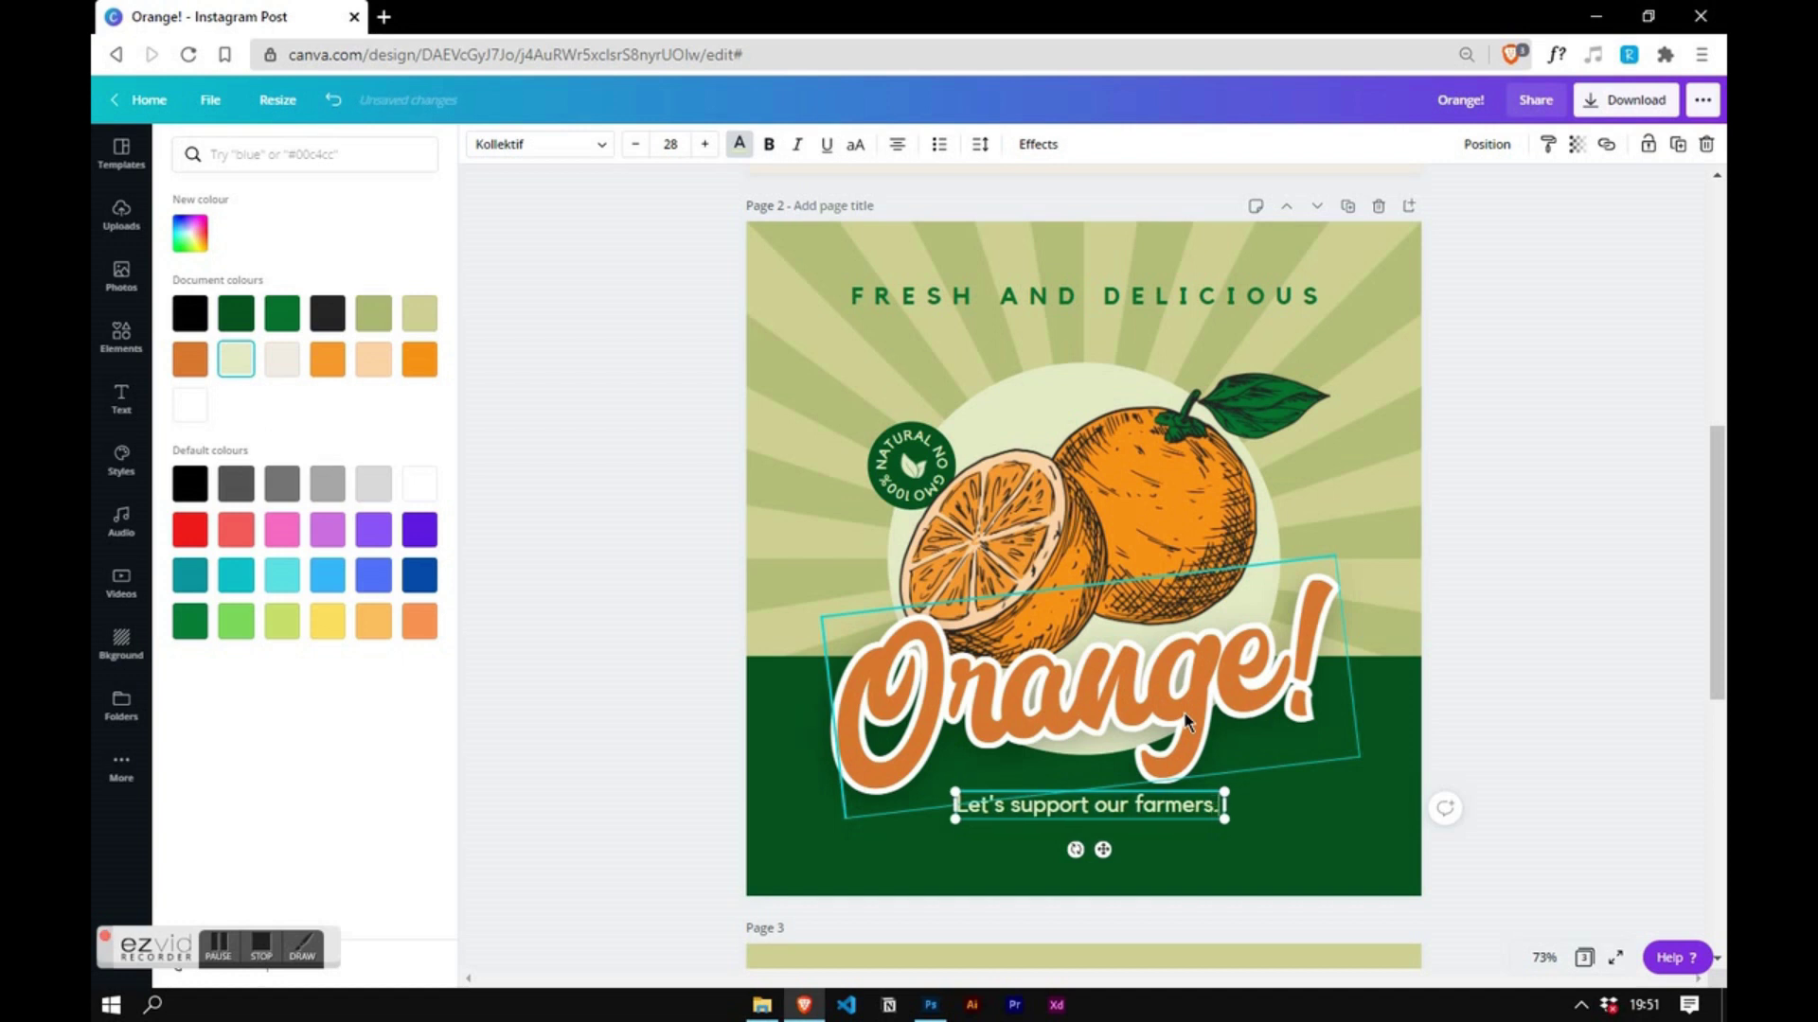
key(Return)
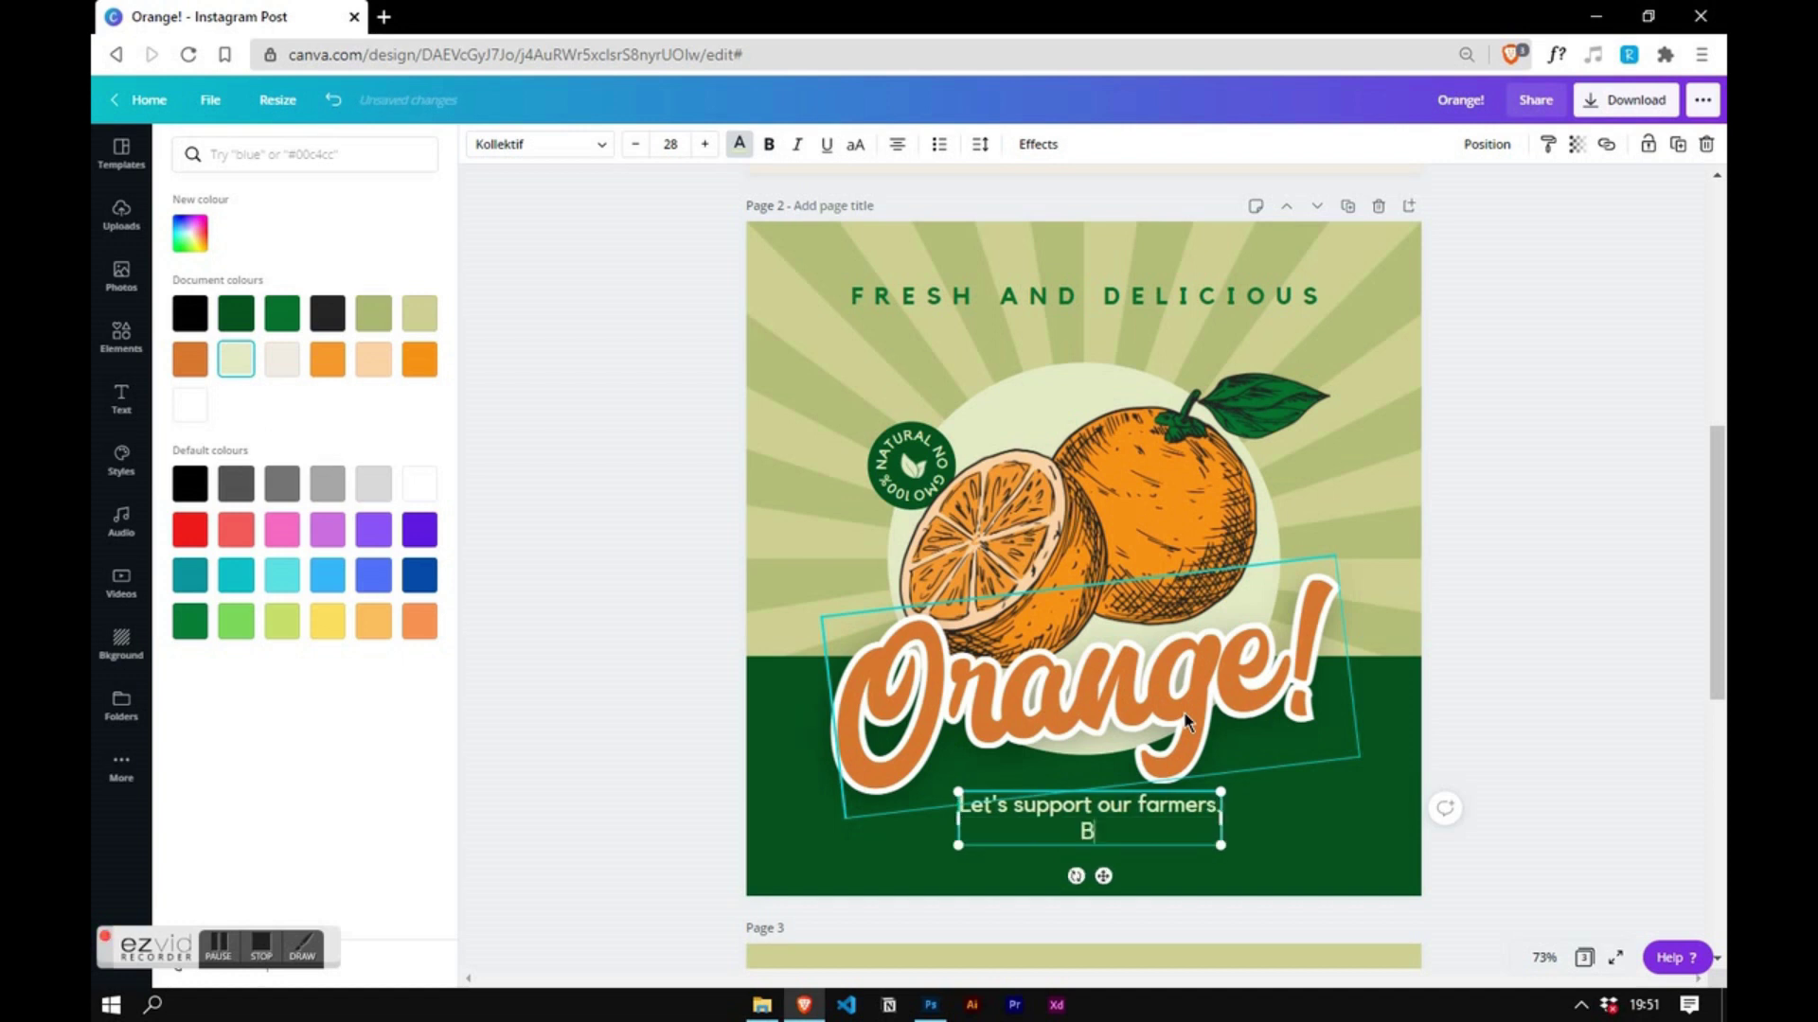
scroll(1717, 616, up, 3)
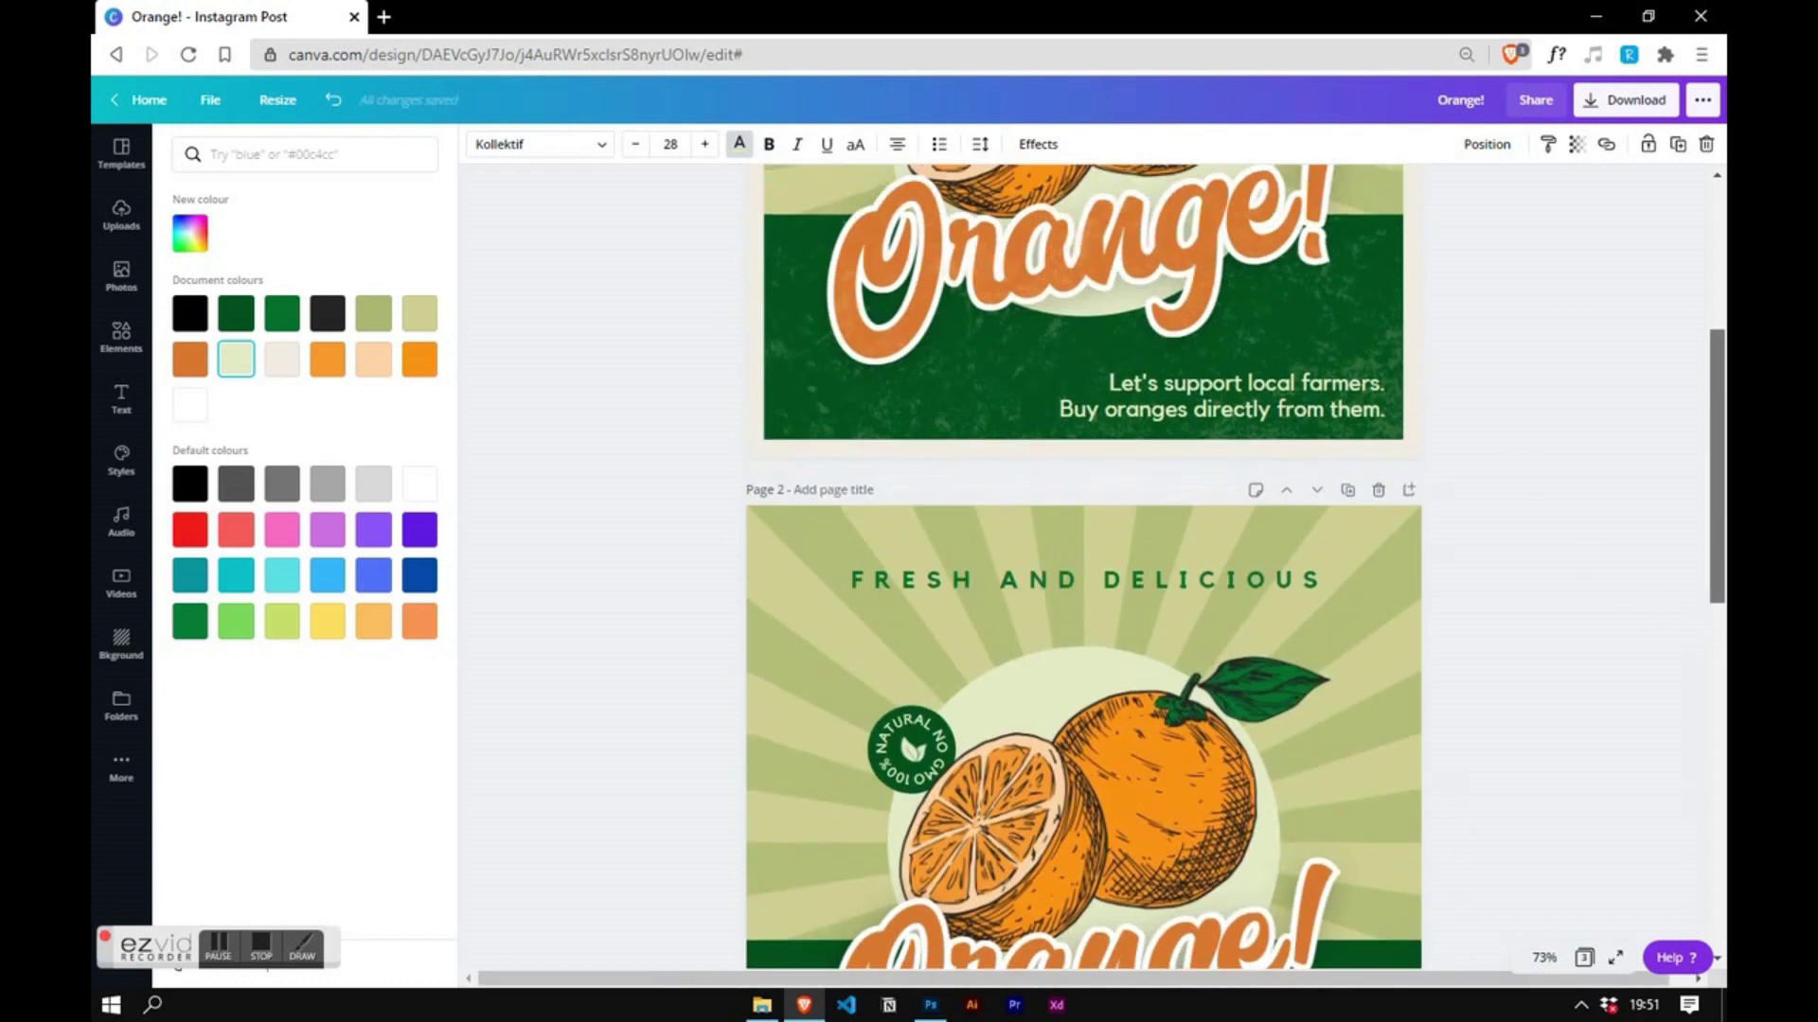
text(B)
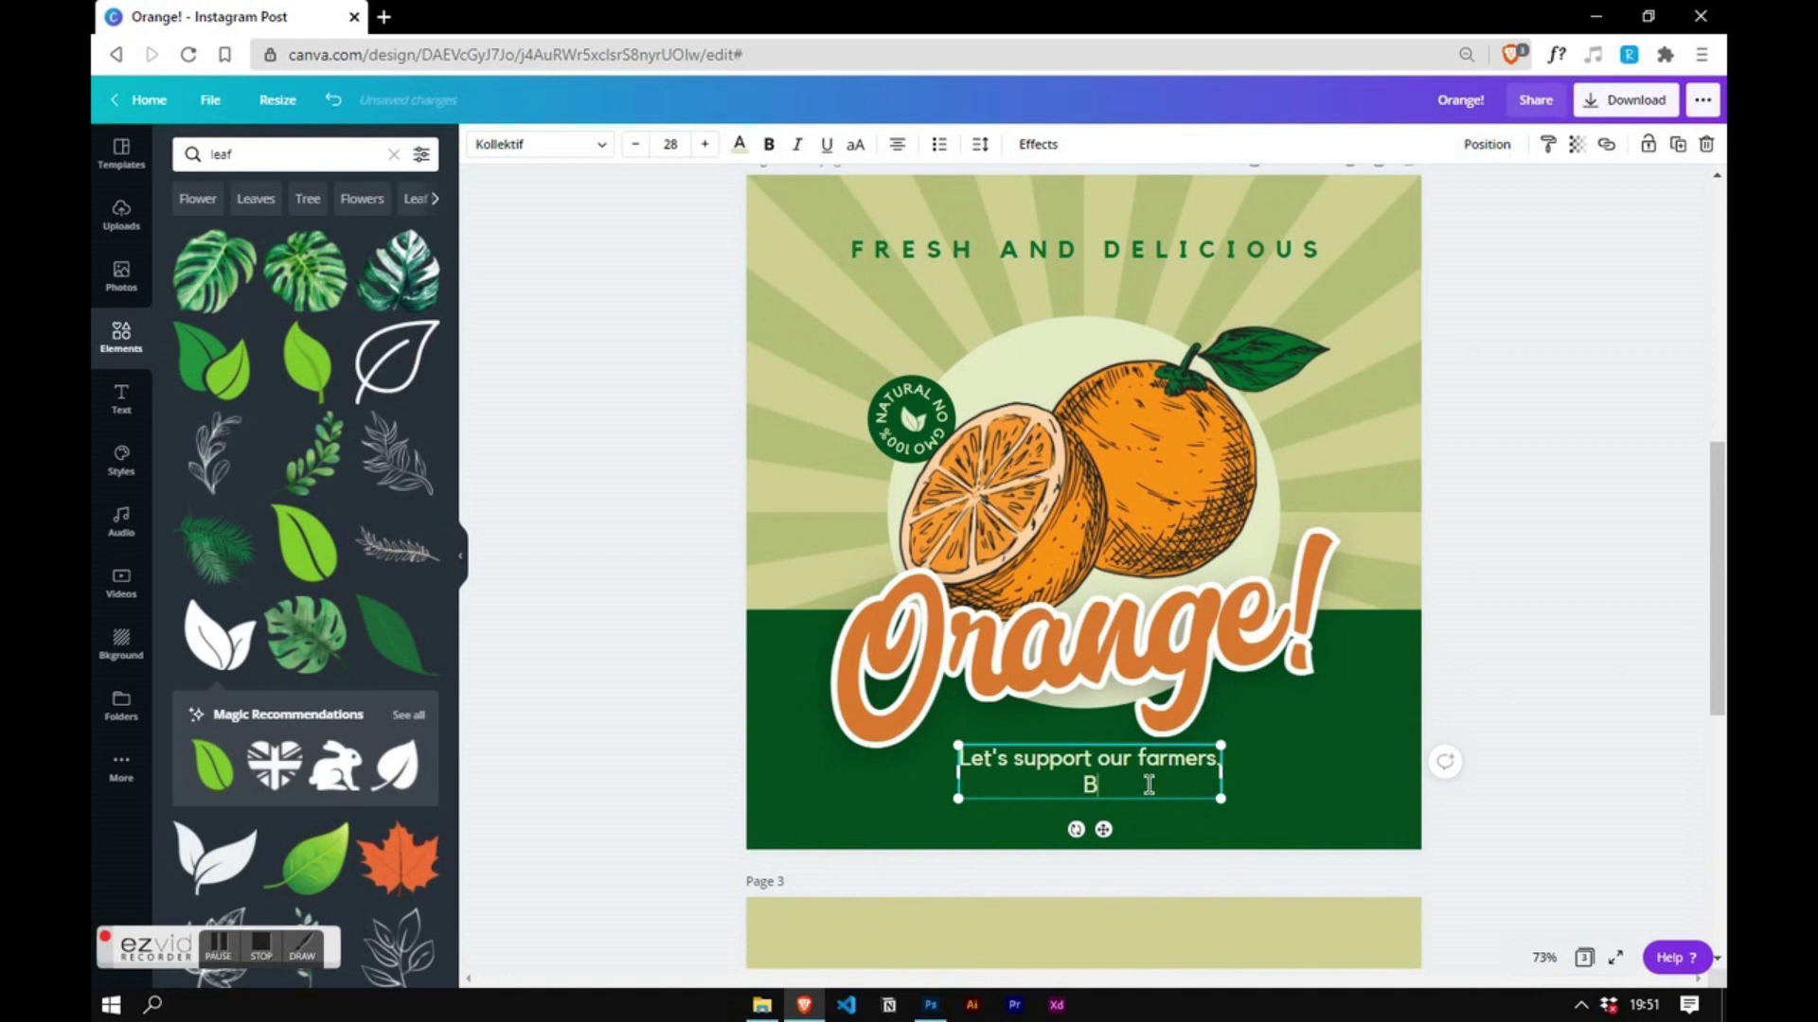
text(uy oranges dire)
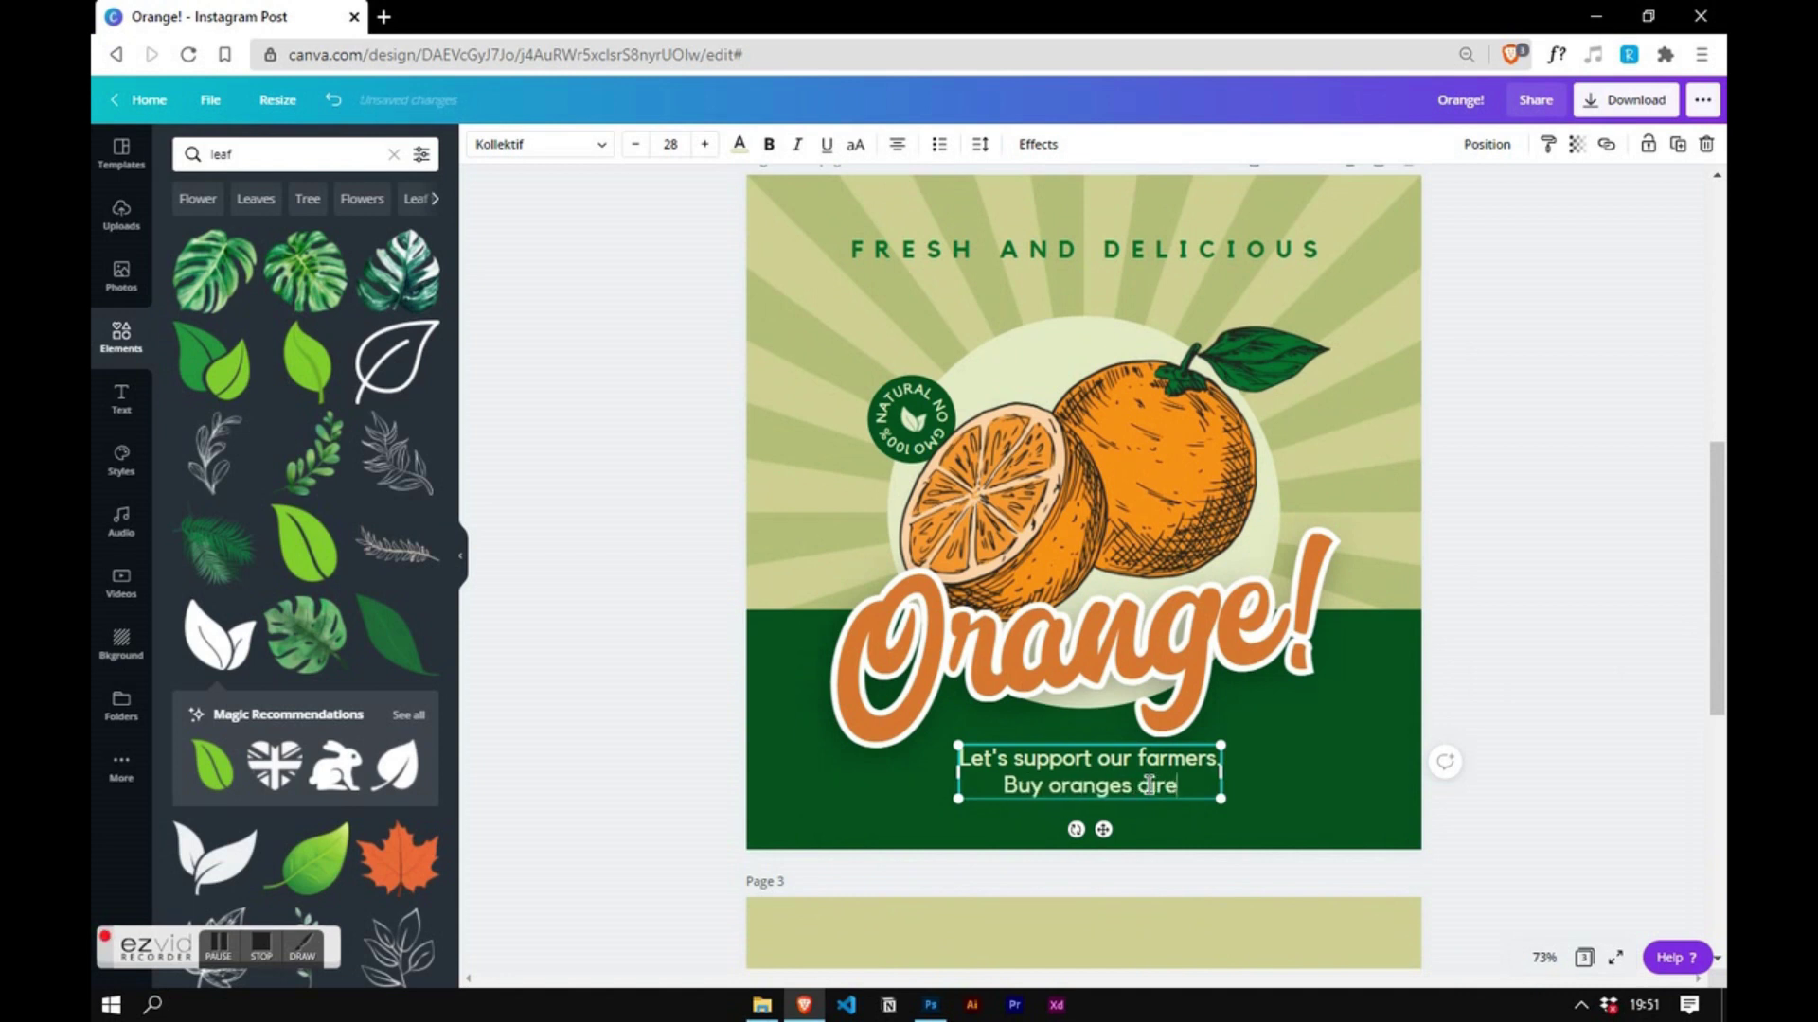
text(ctly from t)
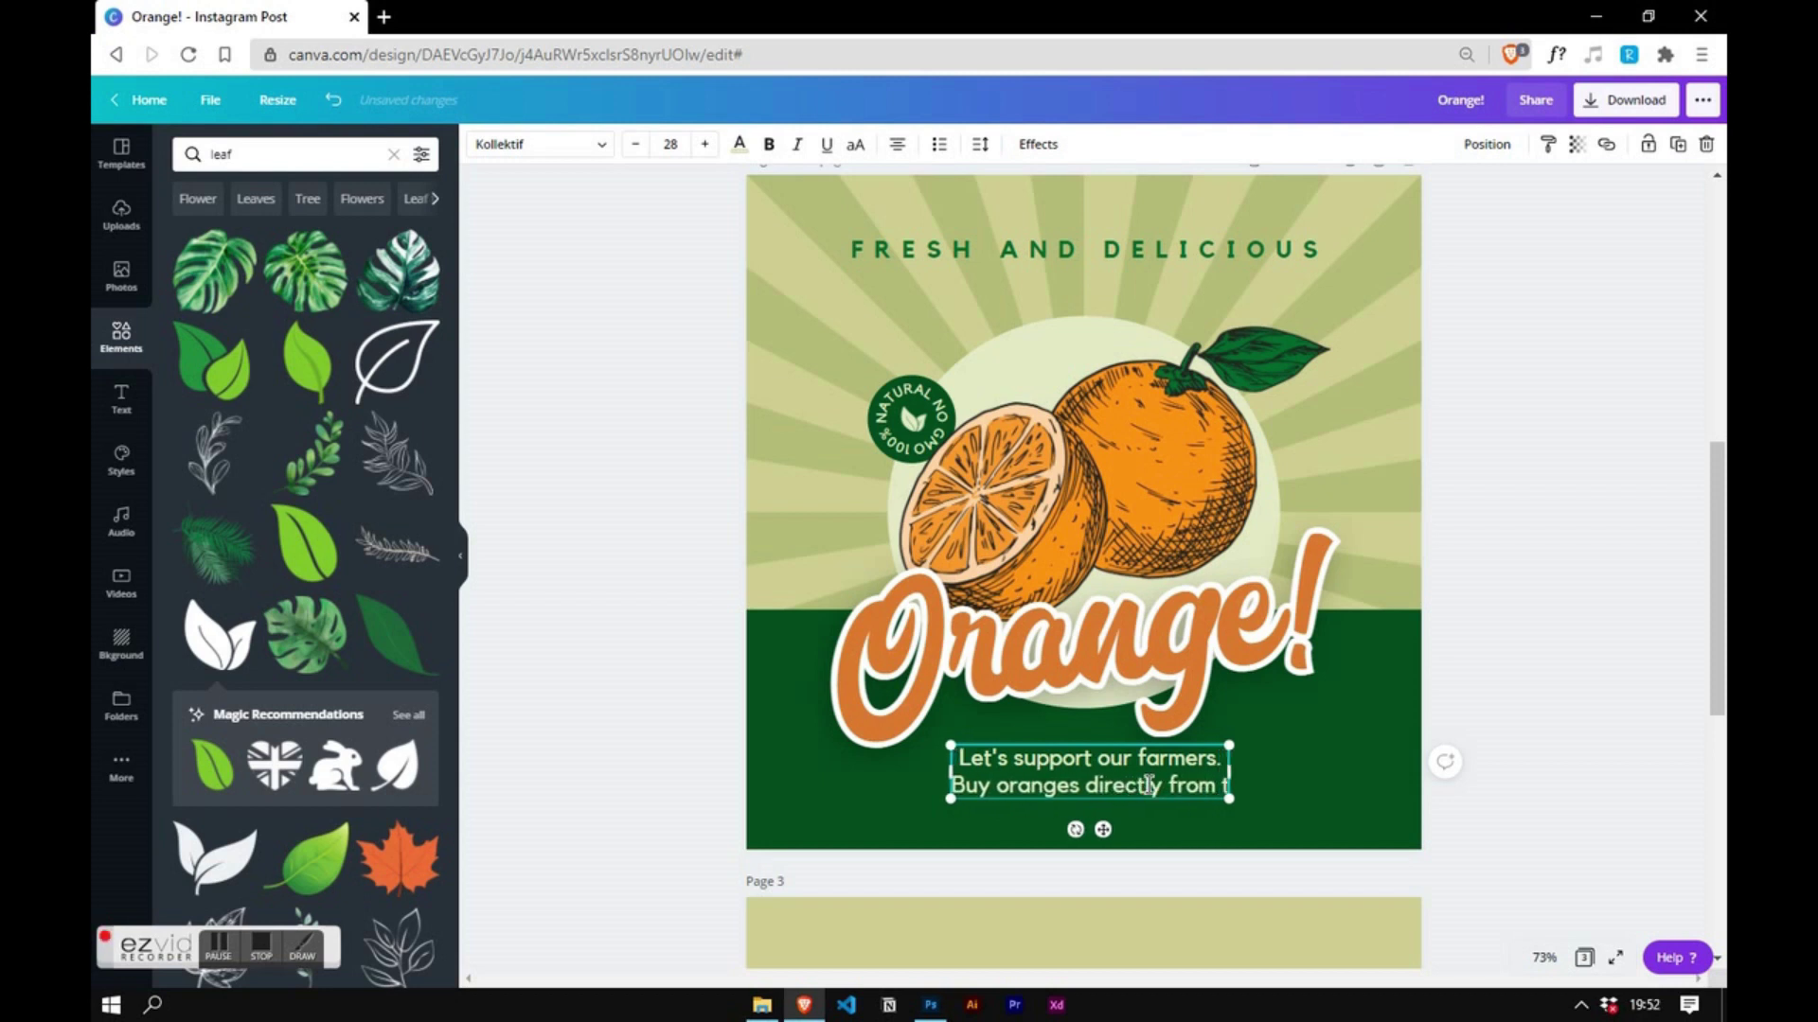
text(hem)
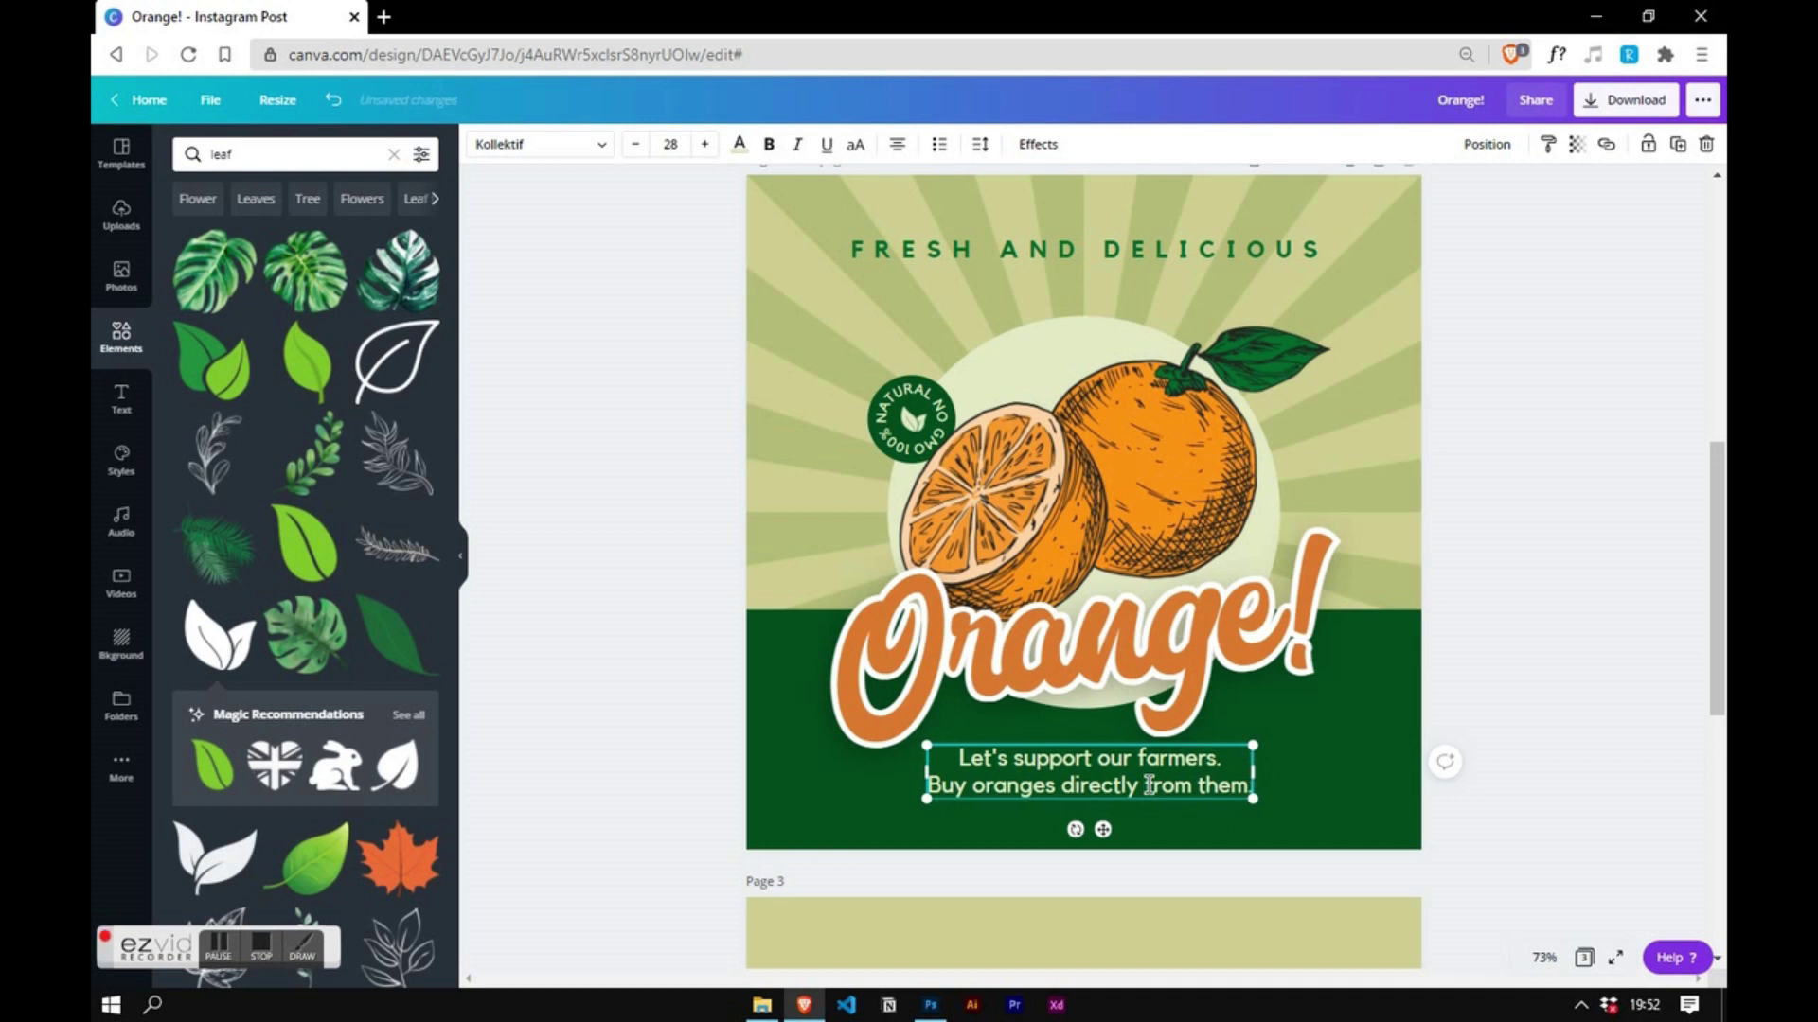
- Right-align the two-line farmers tagline and place it near the lower-right corner of the poster's dark green area
key(ctrl+a)
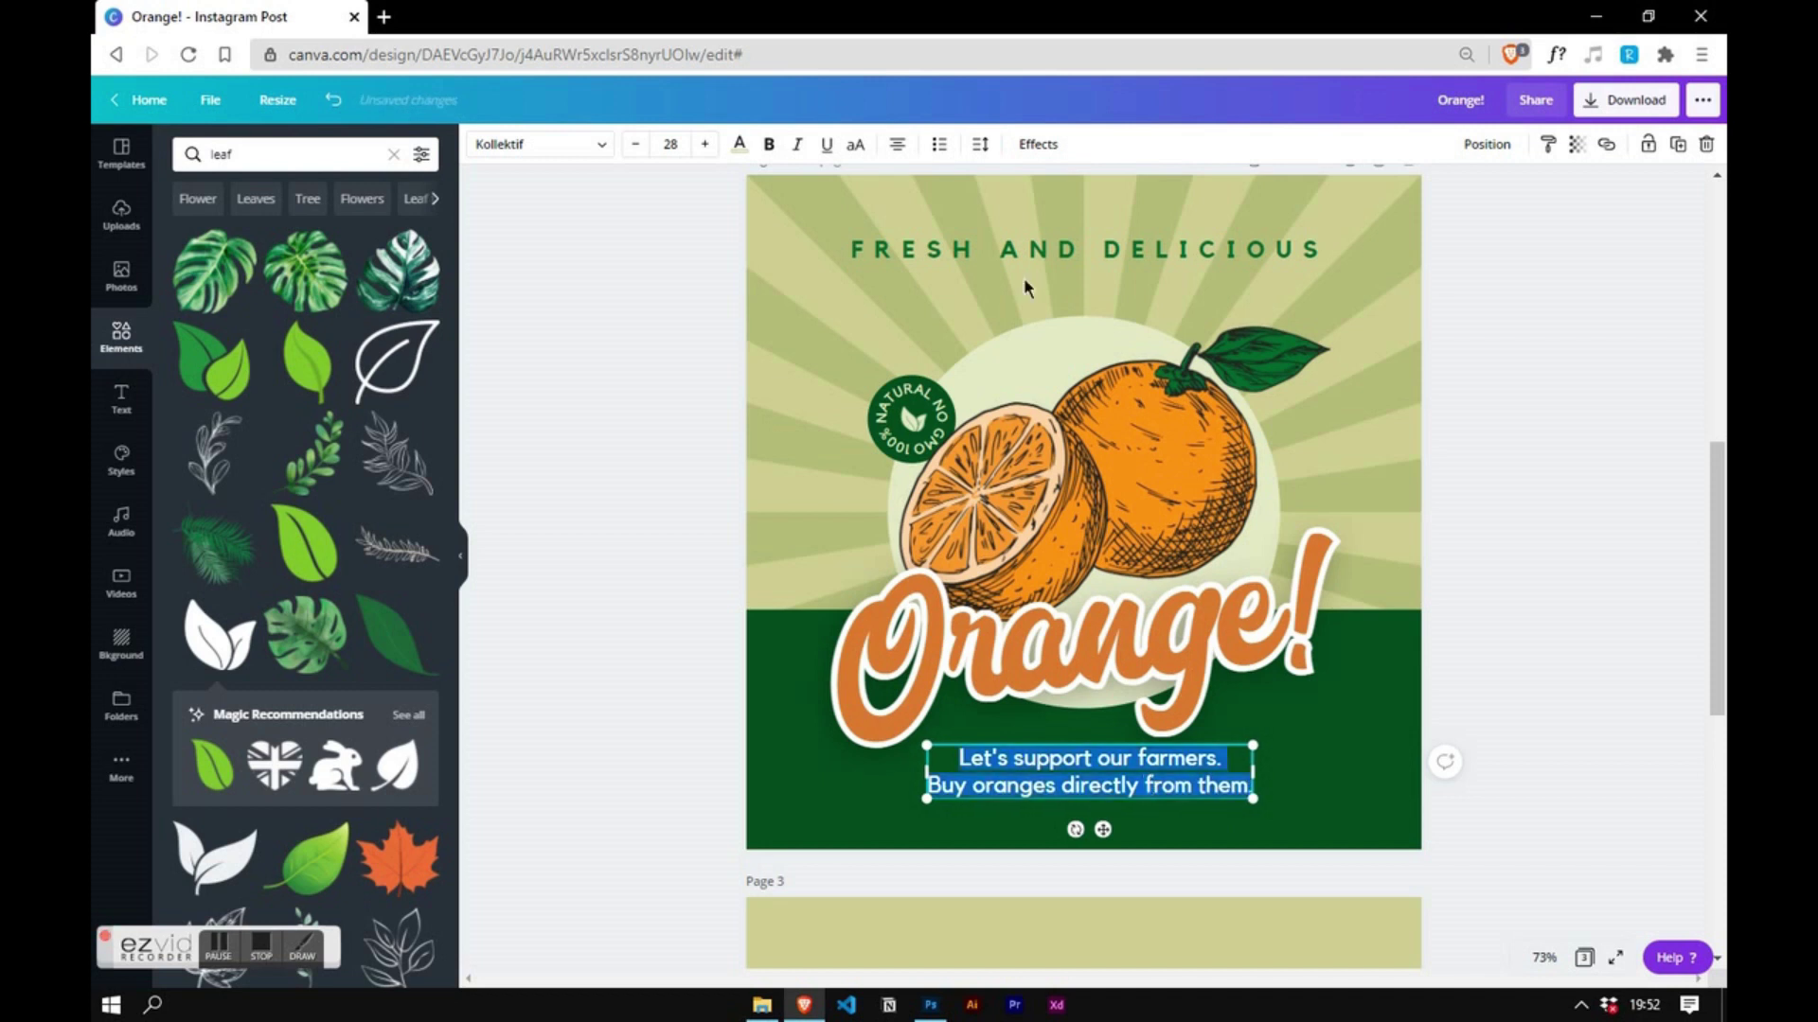
click(898, 145)
click(899, 146)
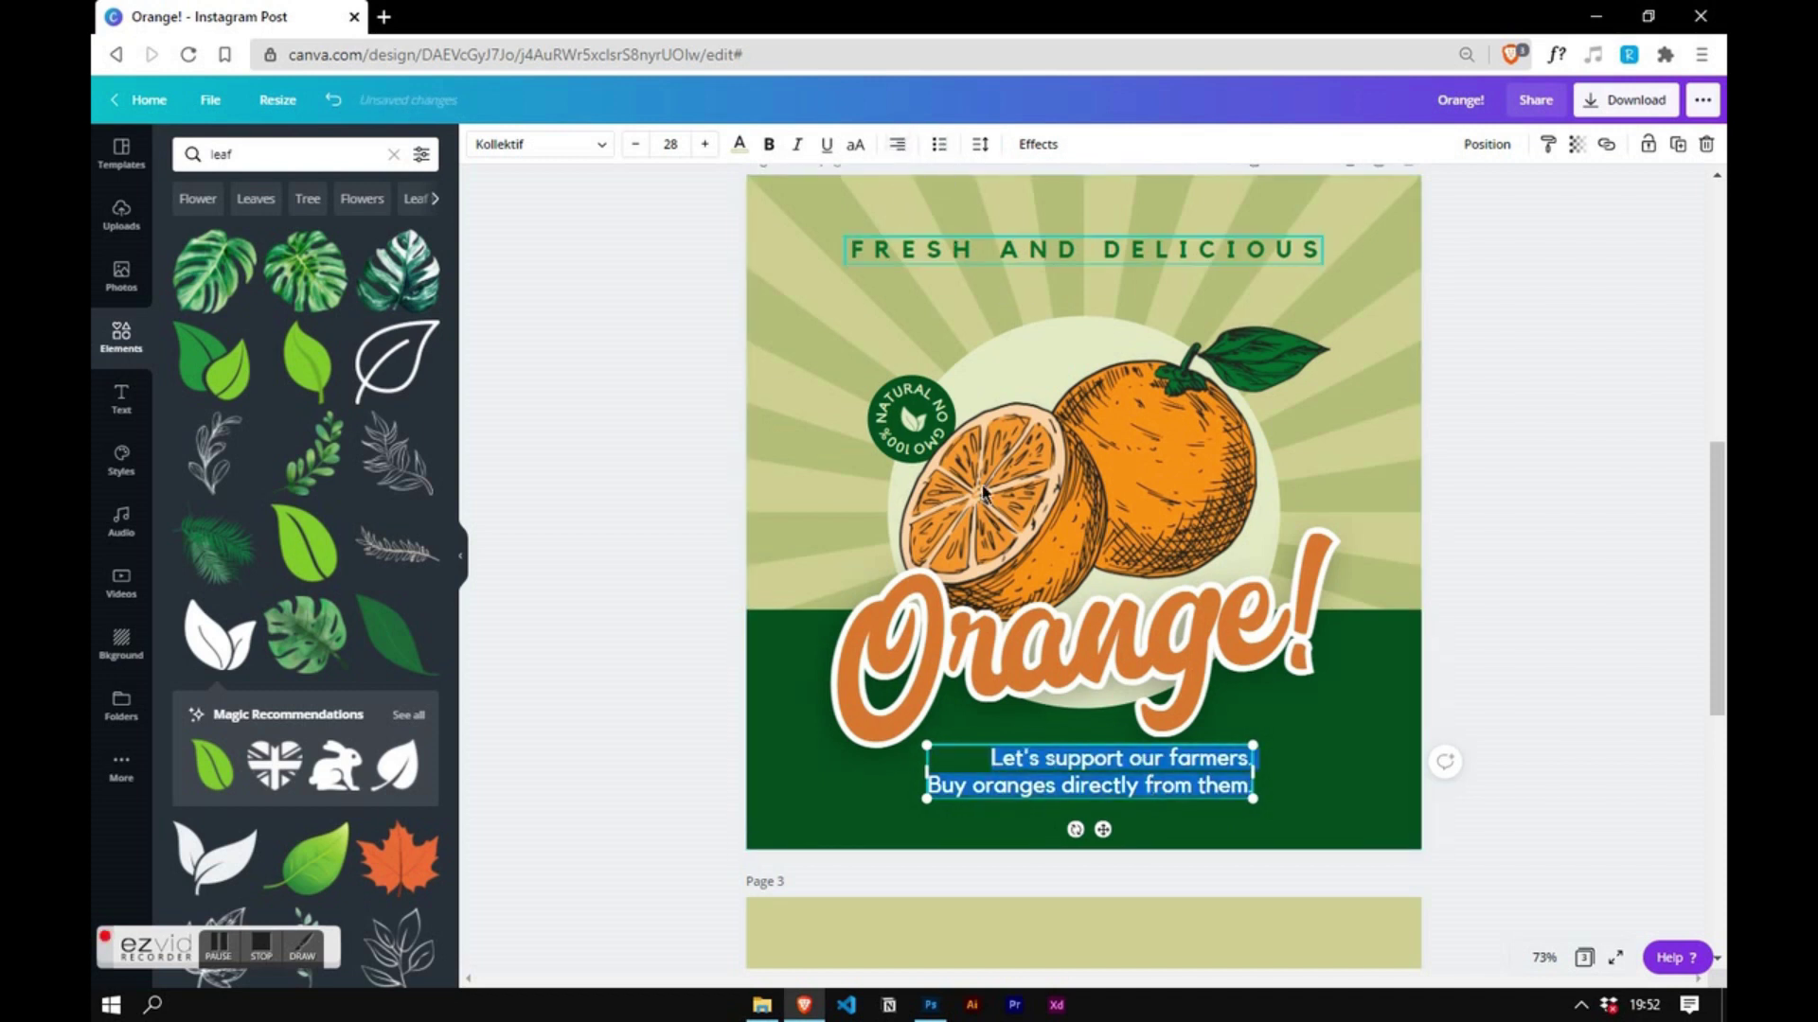
drag(1103, 829, 1229, 849)
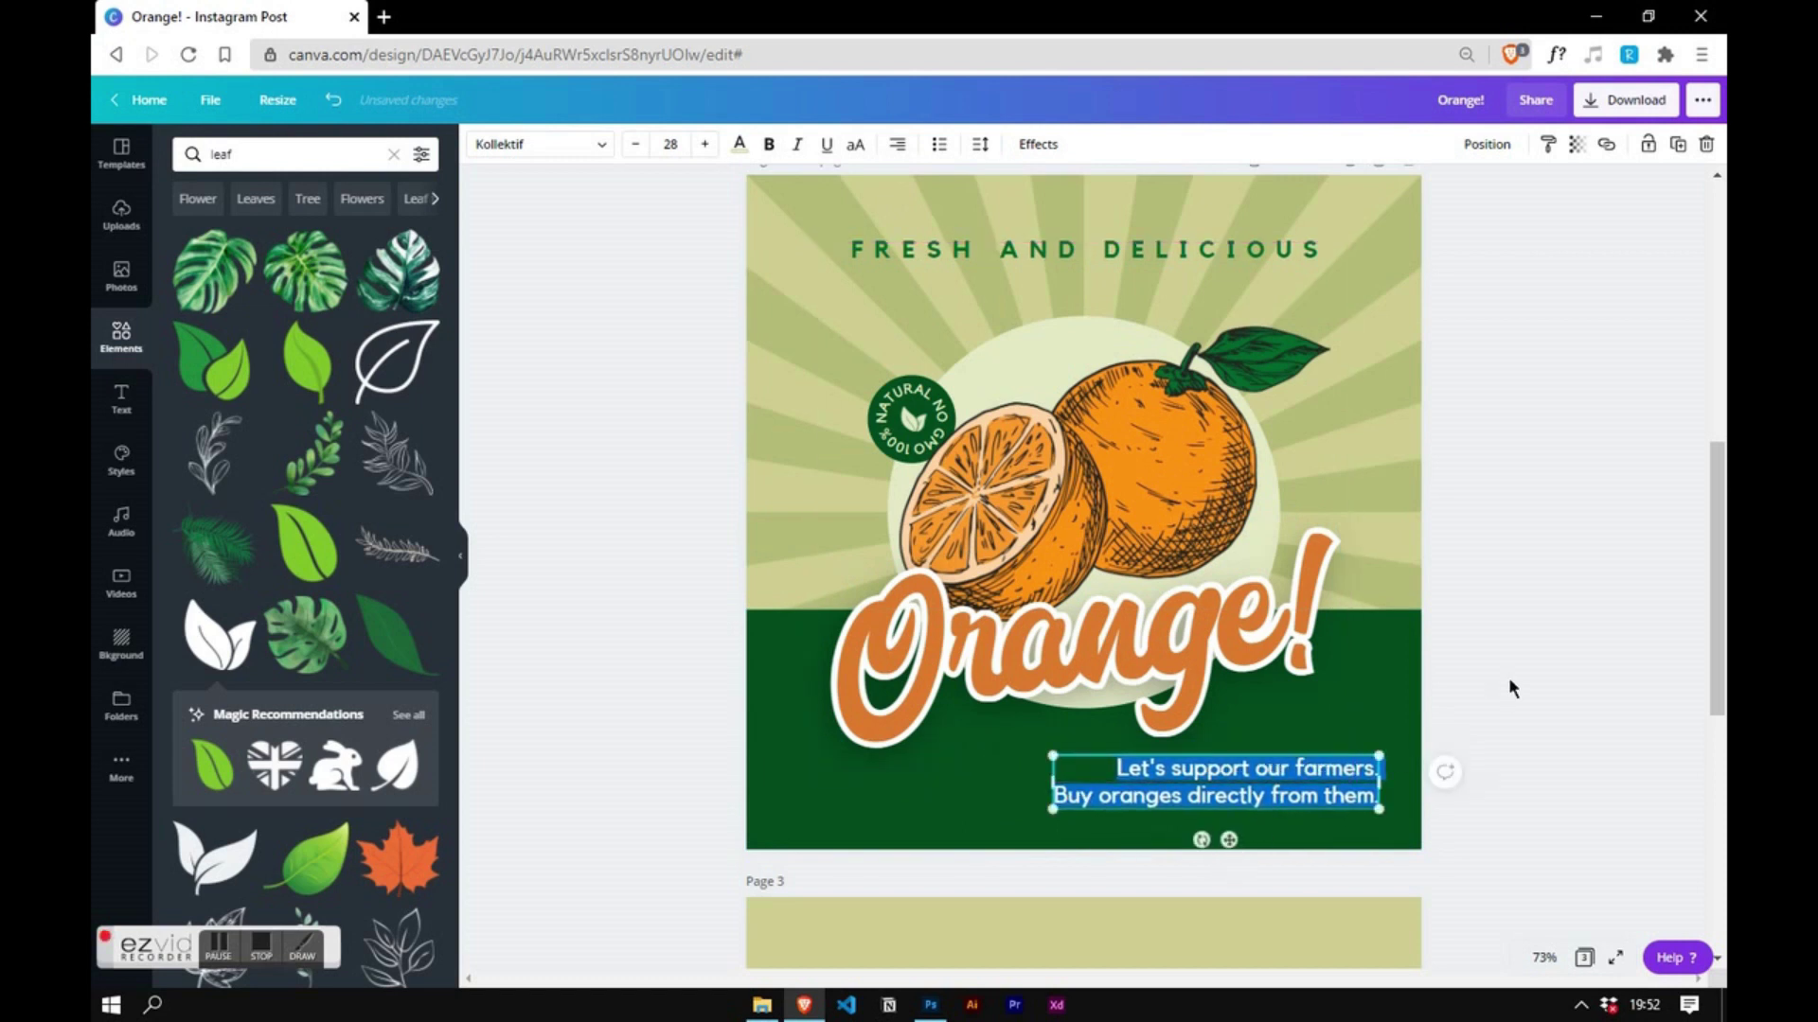
click(1509, 675)
click(1349, 793)
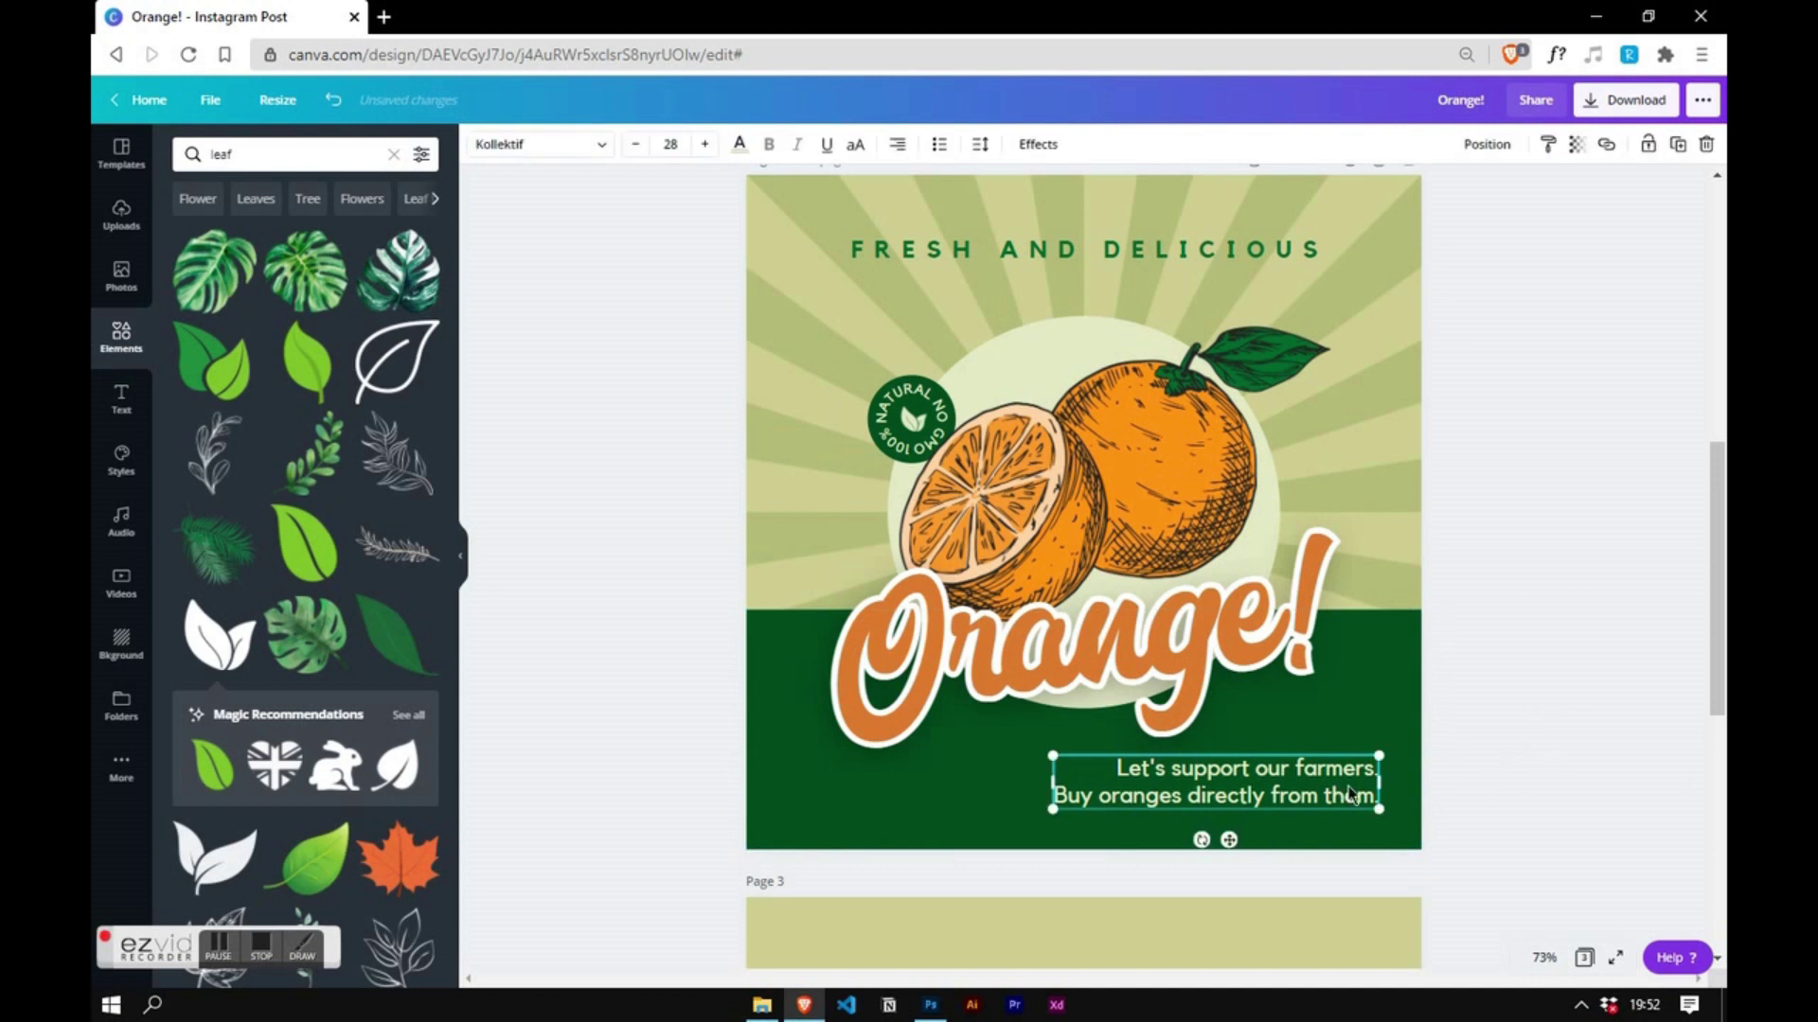
key(Right)
key(Down)
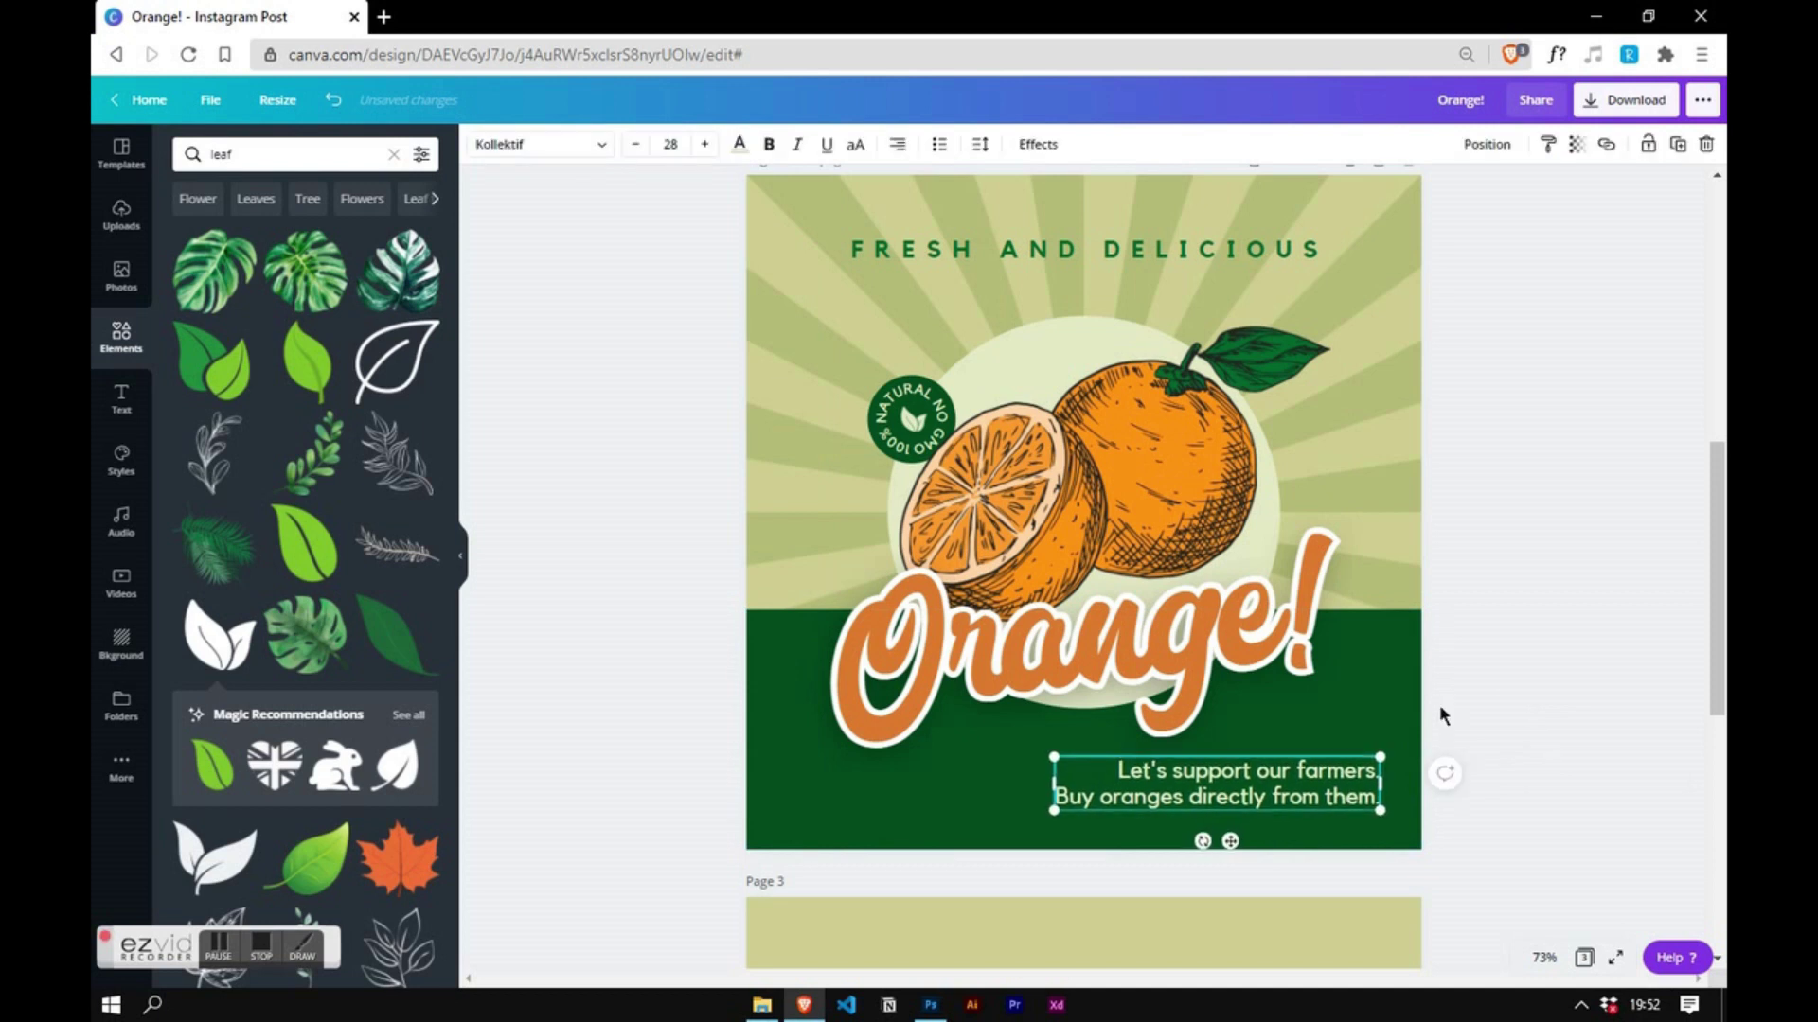
click(1572, 578)
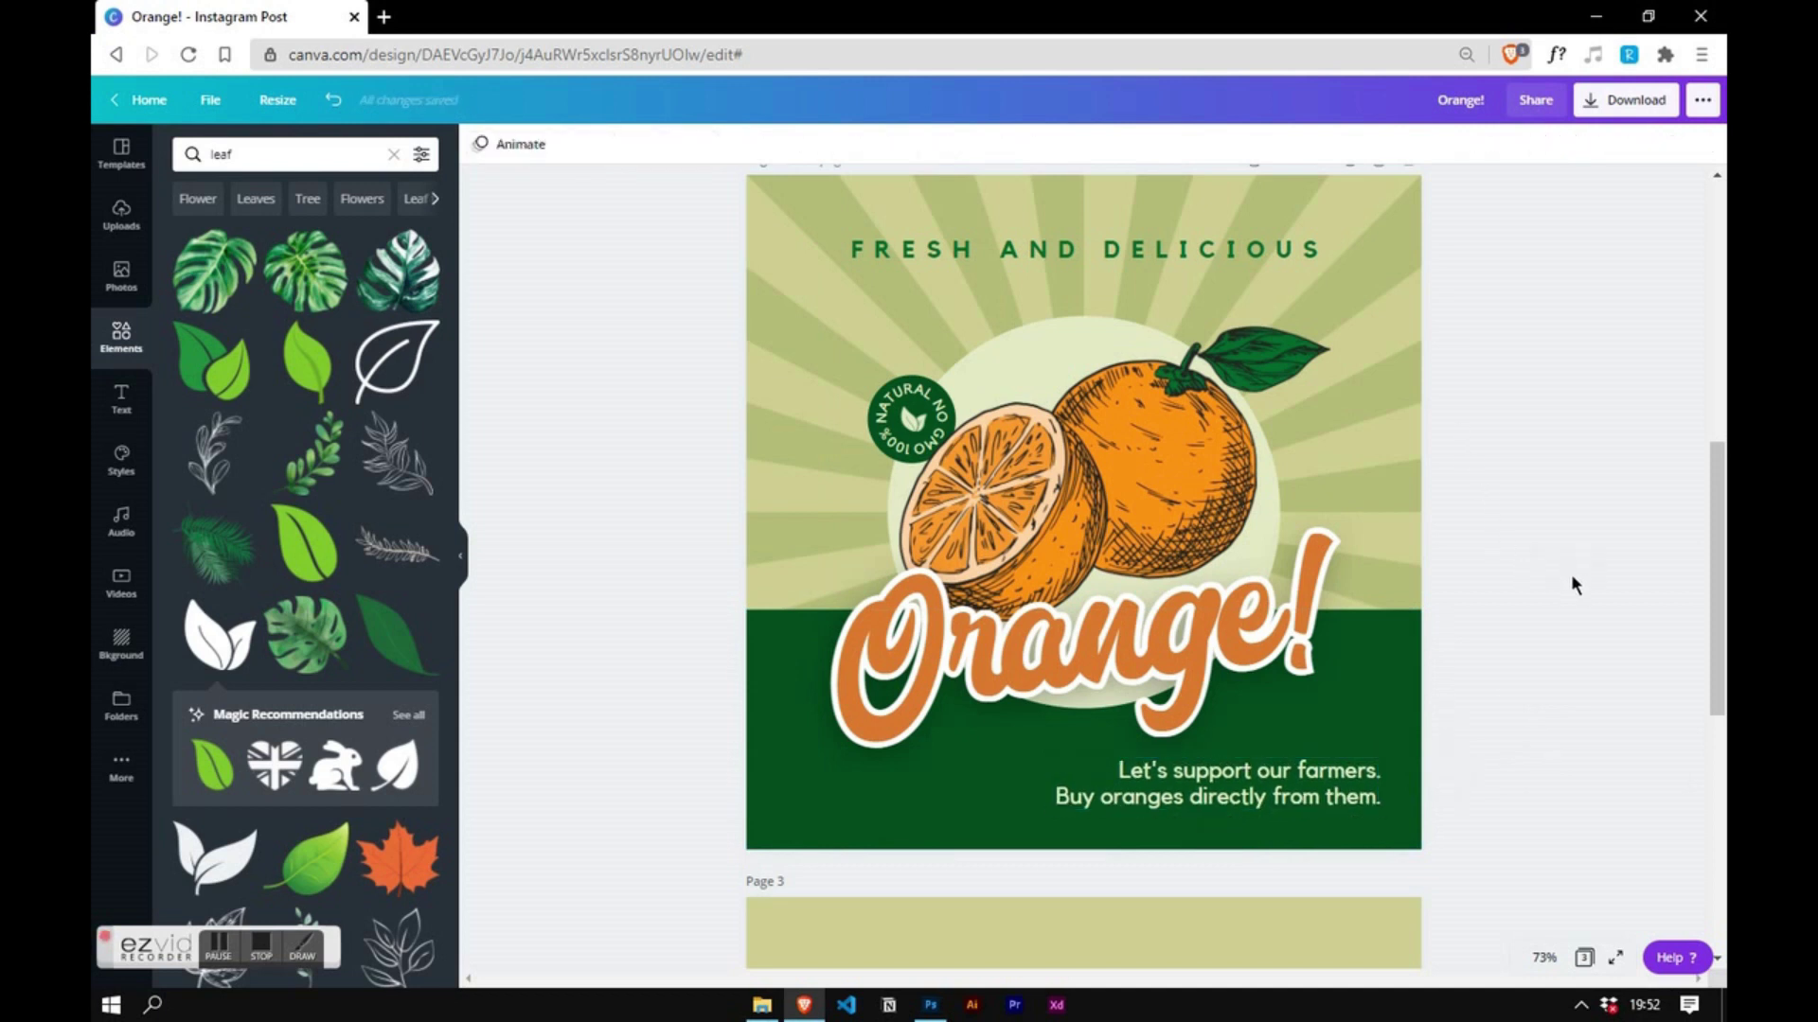
- Search the elements for "grunge" and add a square speckled grunge texture to the poster
click(393, 154)
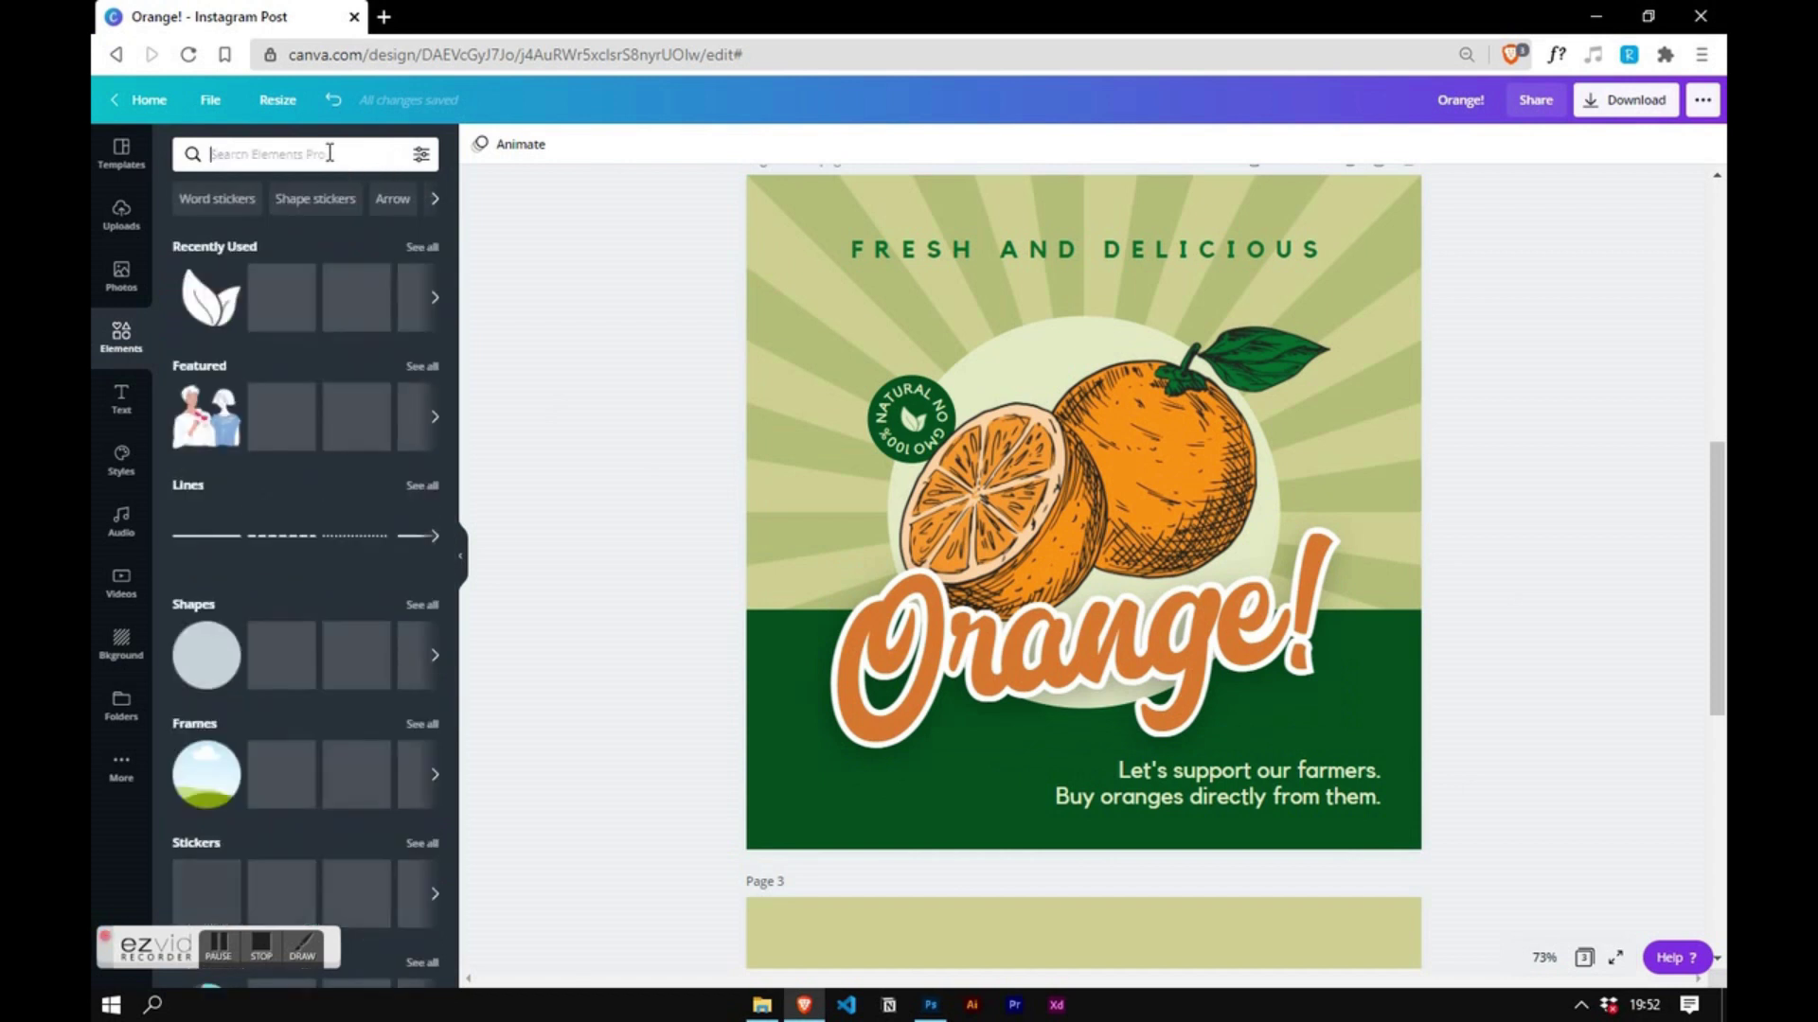
text(gru)
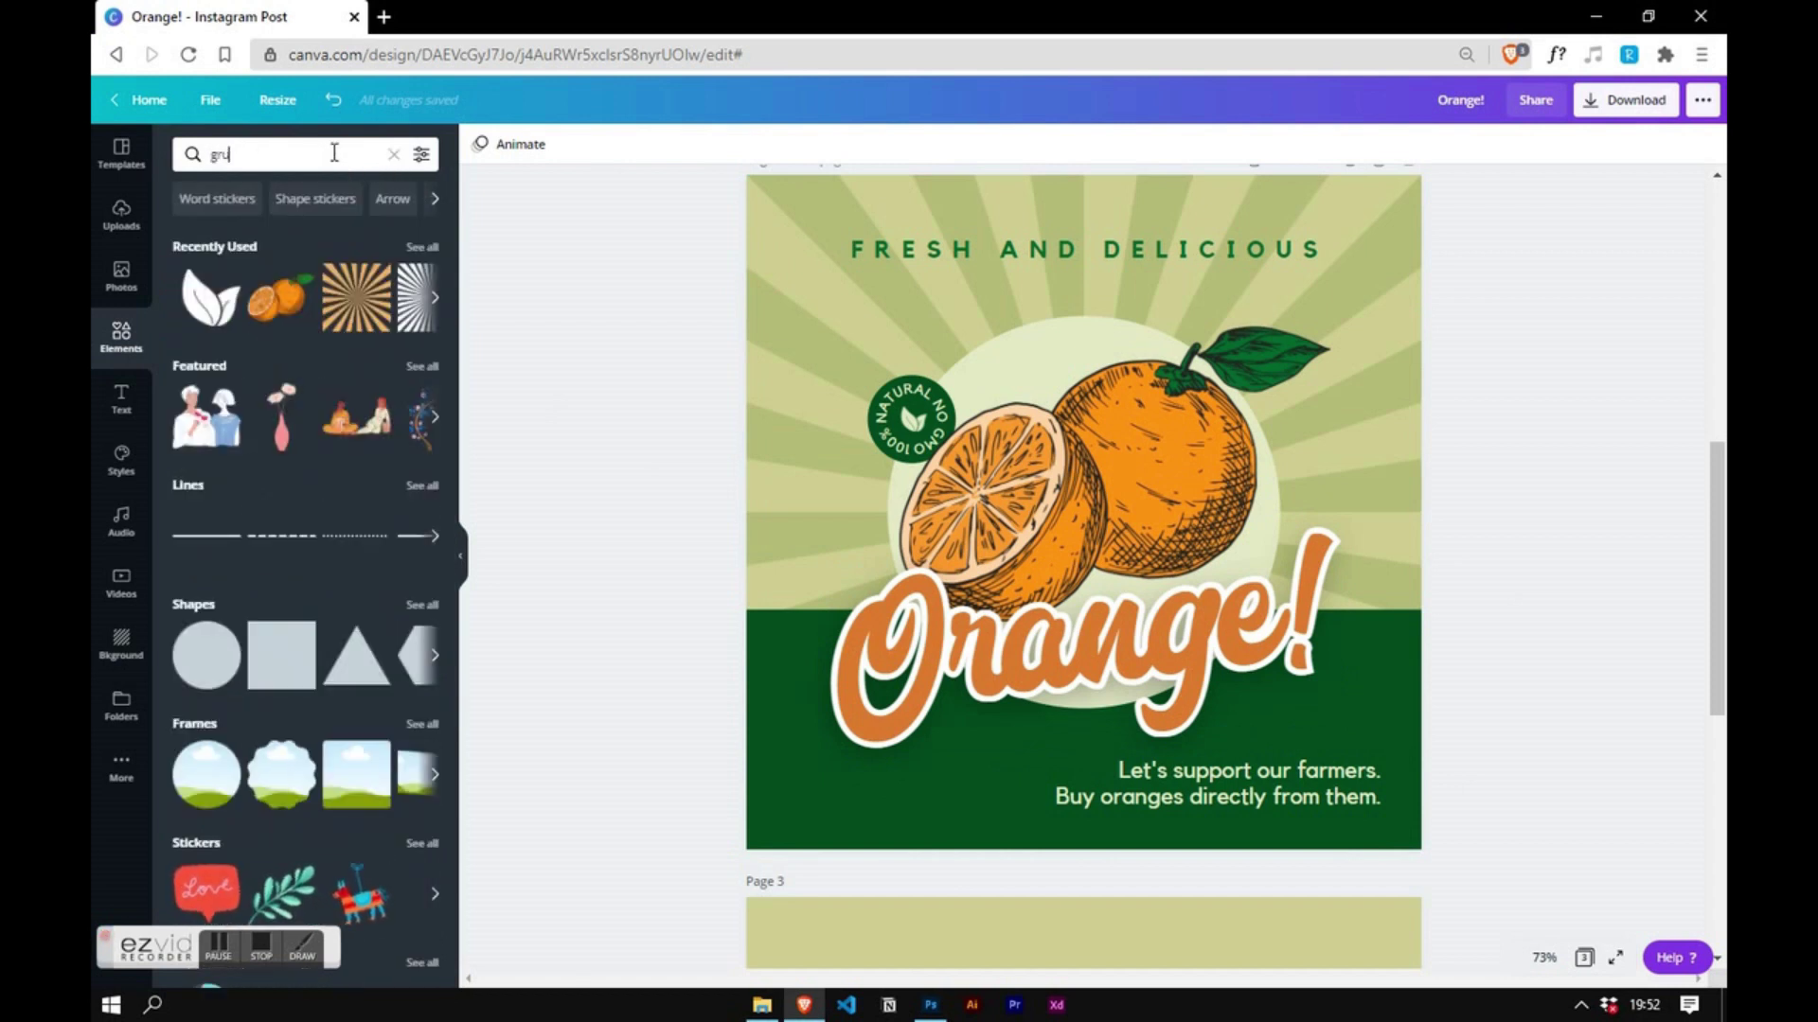
text(nge)
key(Return)
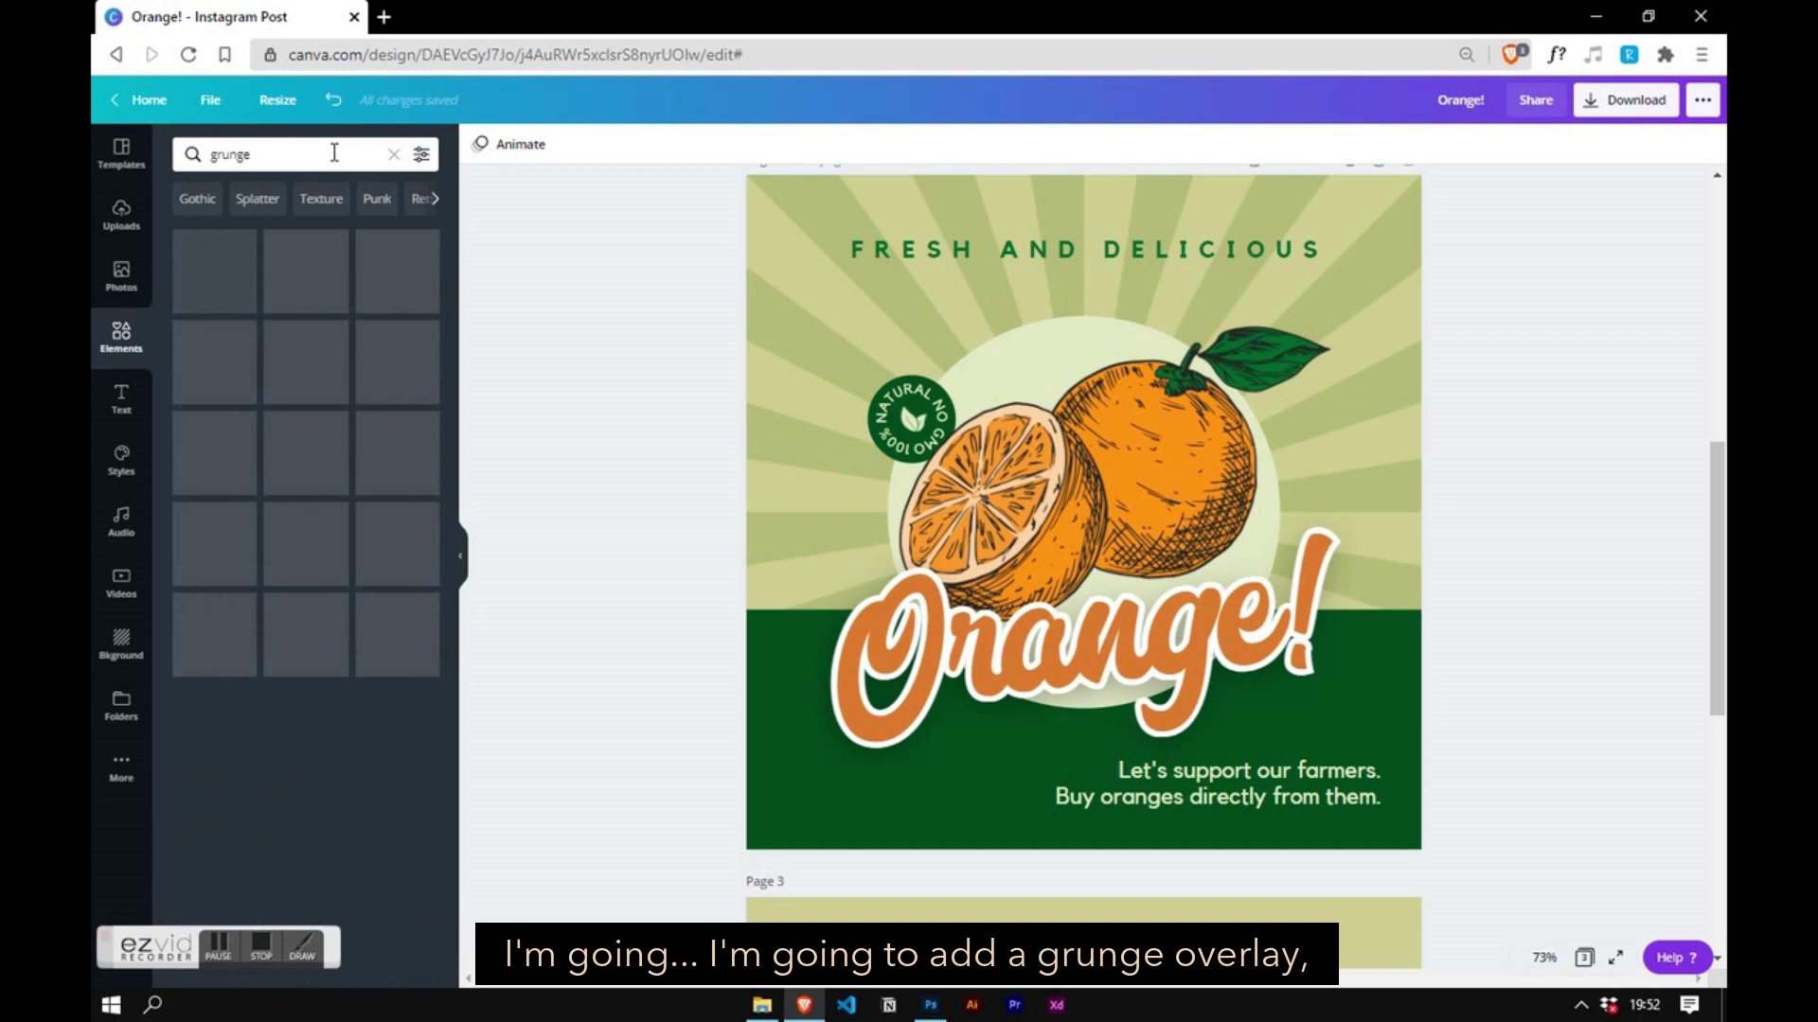
drag(446, 314, 461, 907)
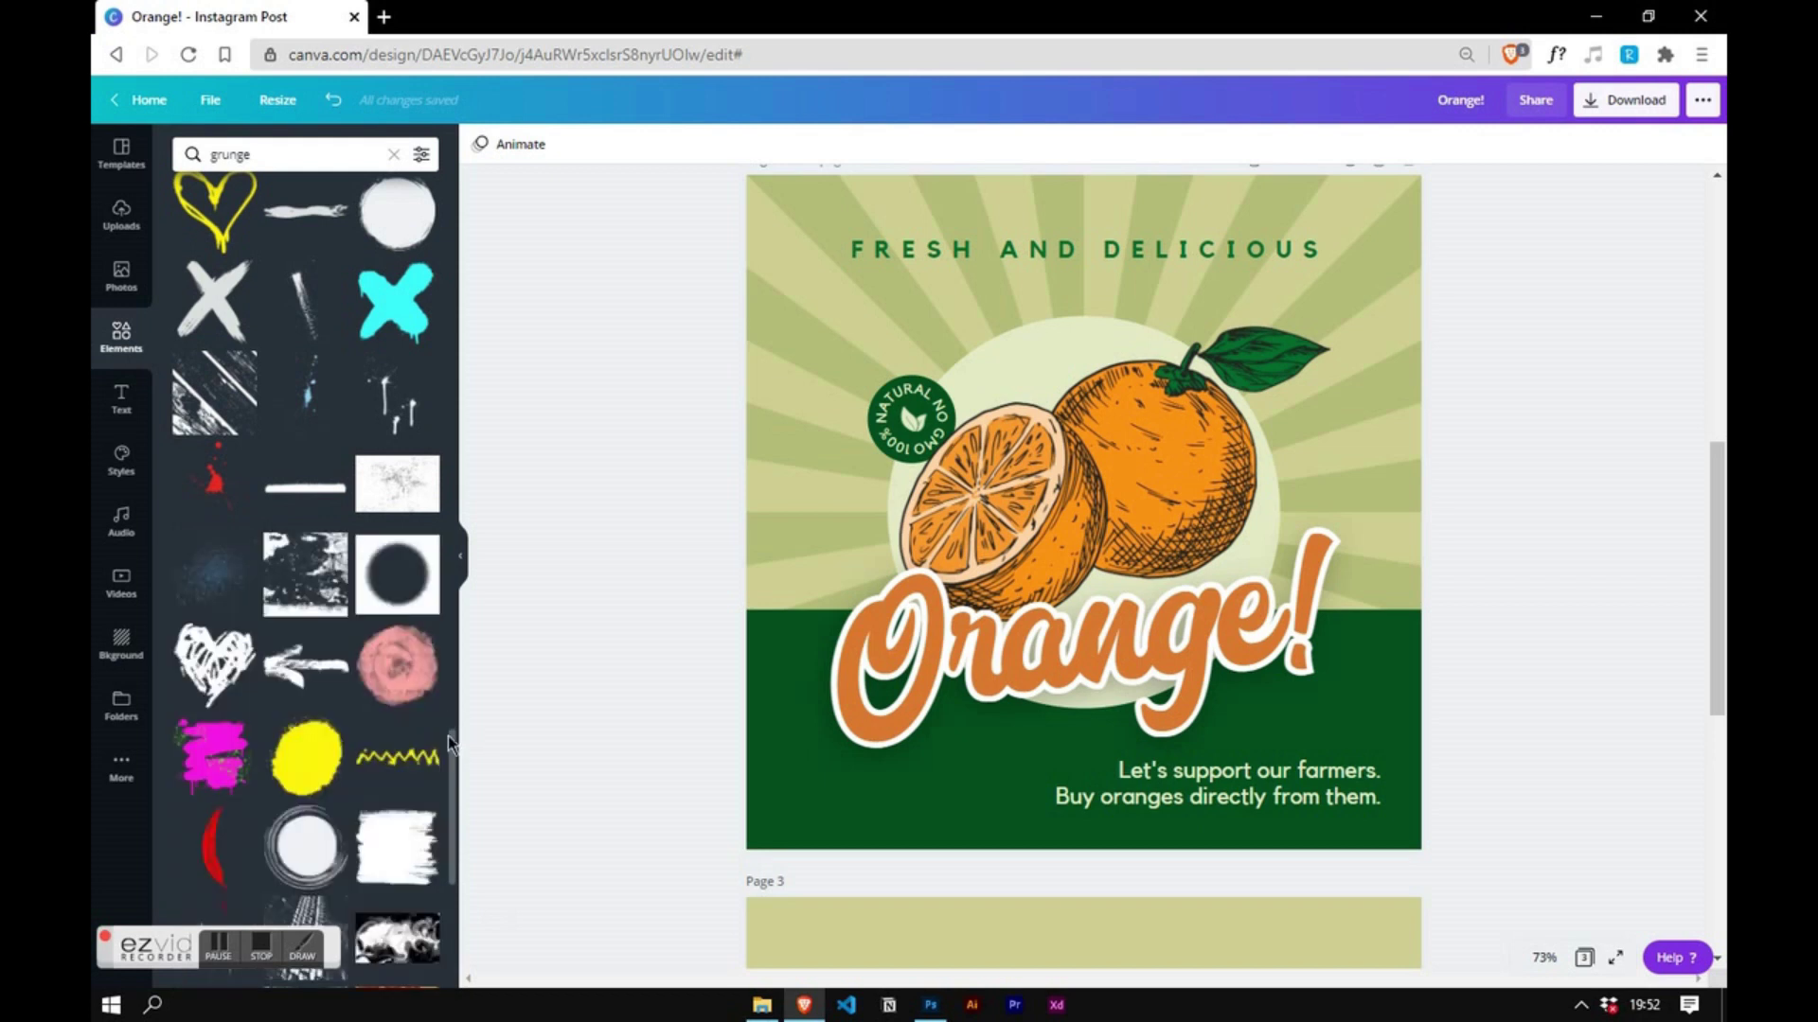
drag(452, 757, 454, 438)
click(393, 474)
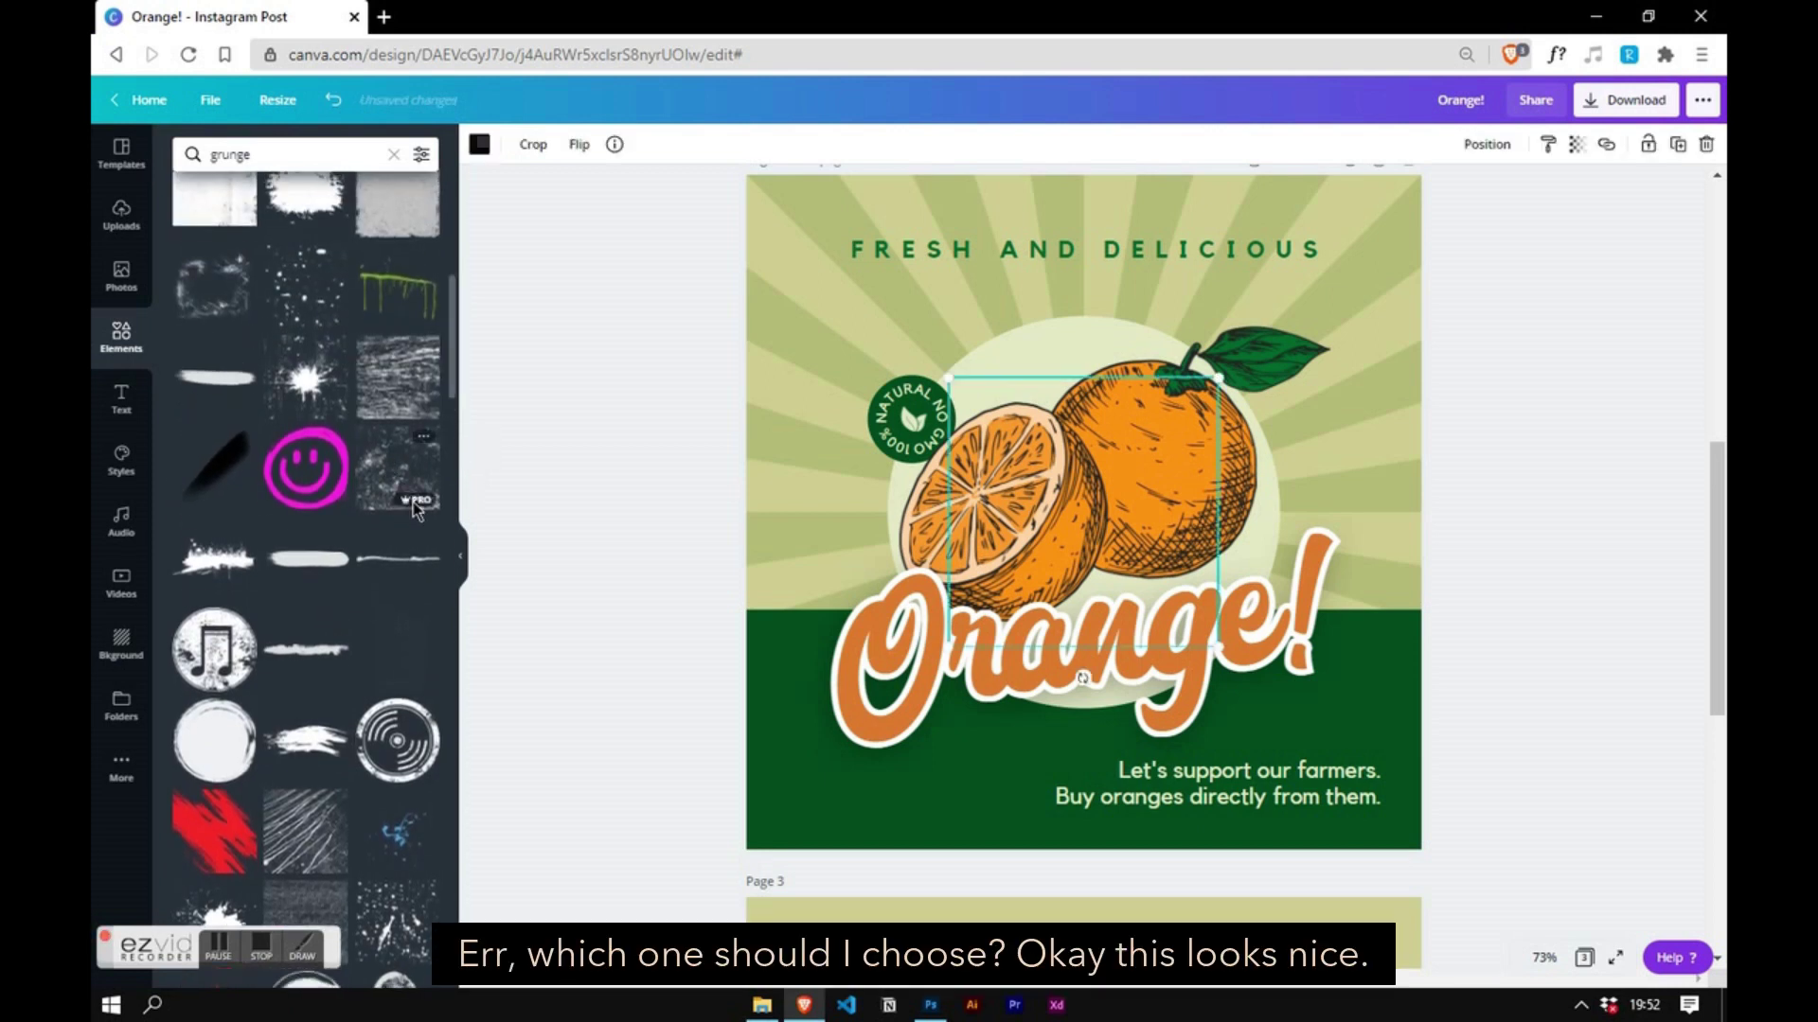
- Colour the grunge texture light peach and enlarge it to cover the whole page
click(479, 145)
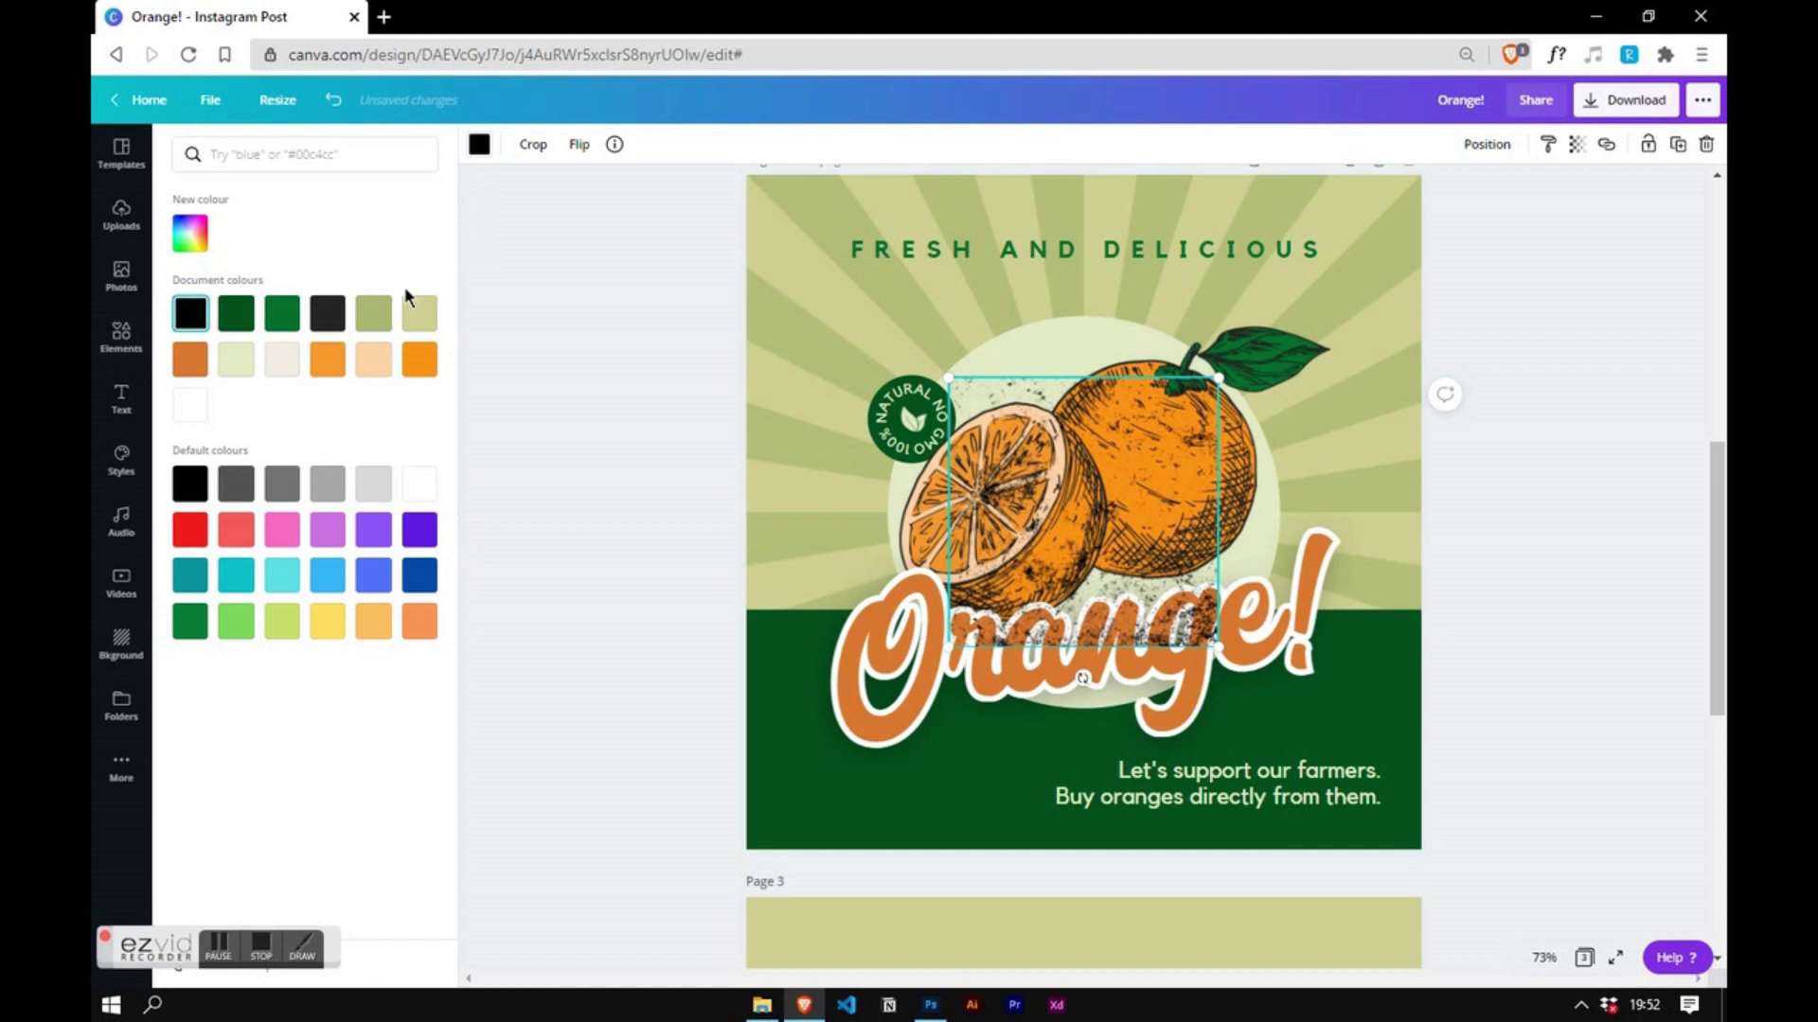
click(369, 369)
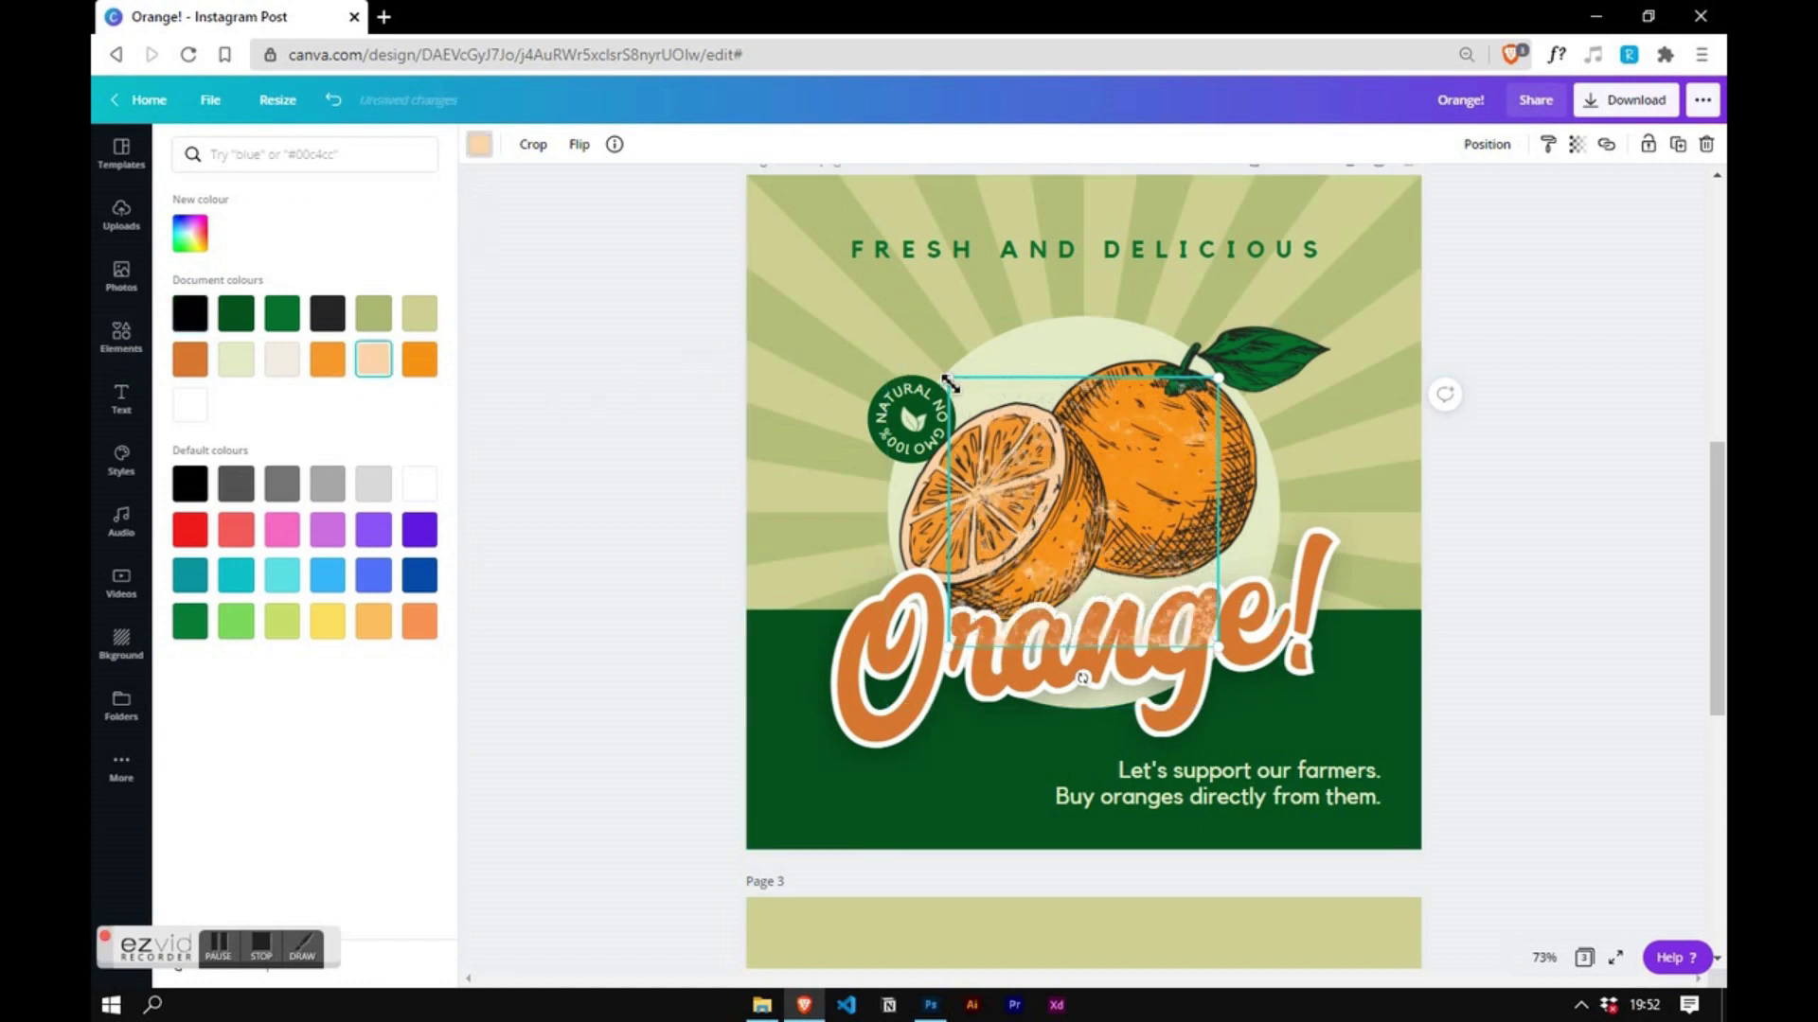
drag(878, 300, 775, 201)
drag(1276, 709, 1477, 812)
- Set the grunge overlay's transparency to 20
click(1576, 144)
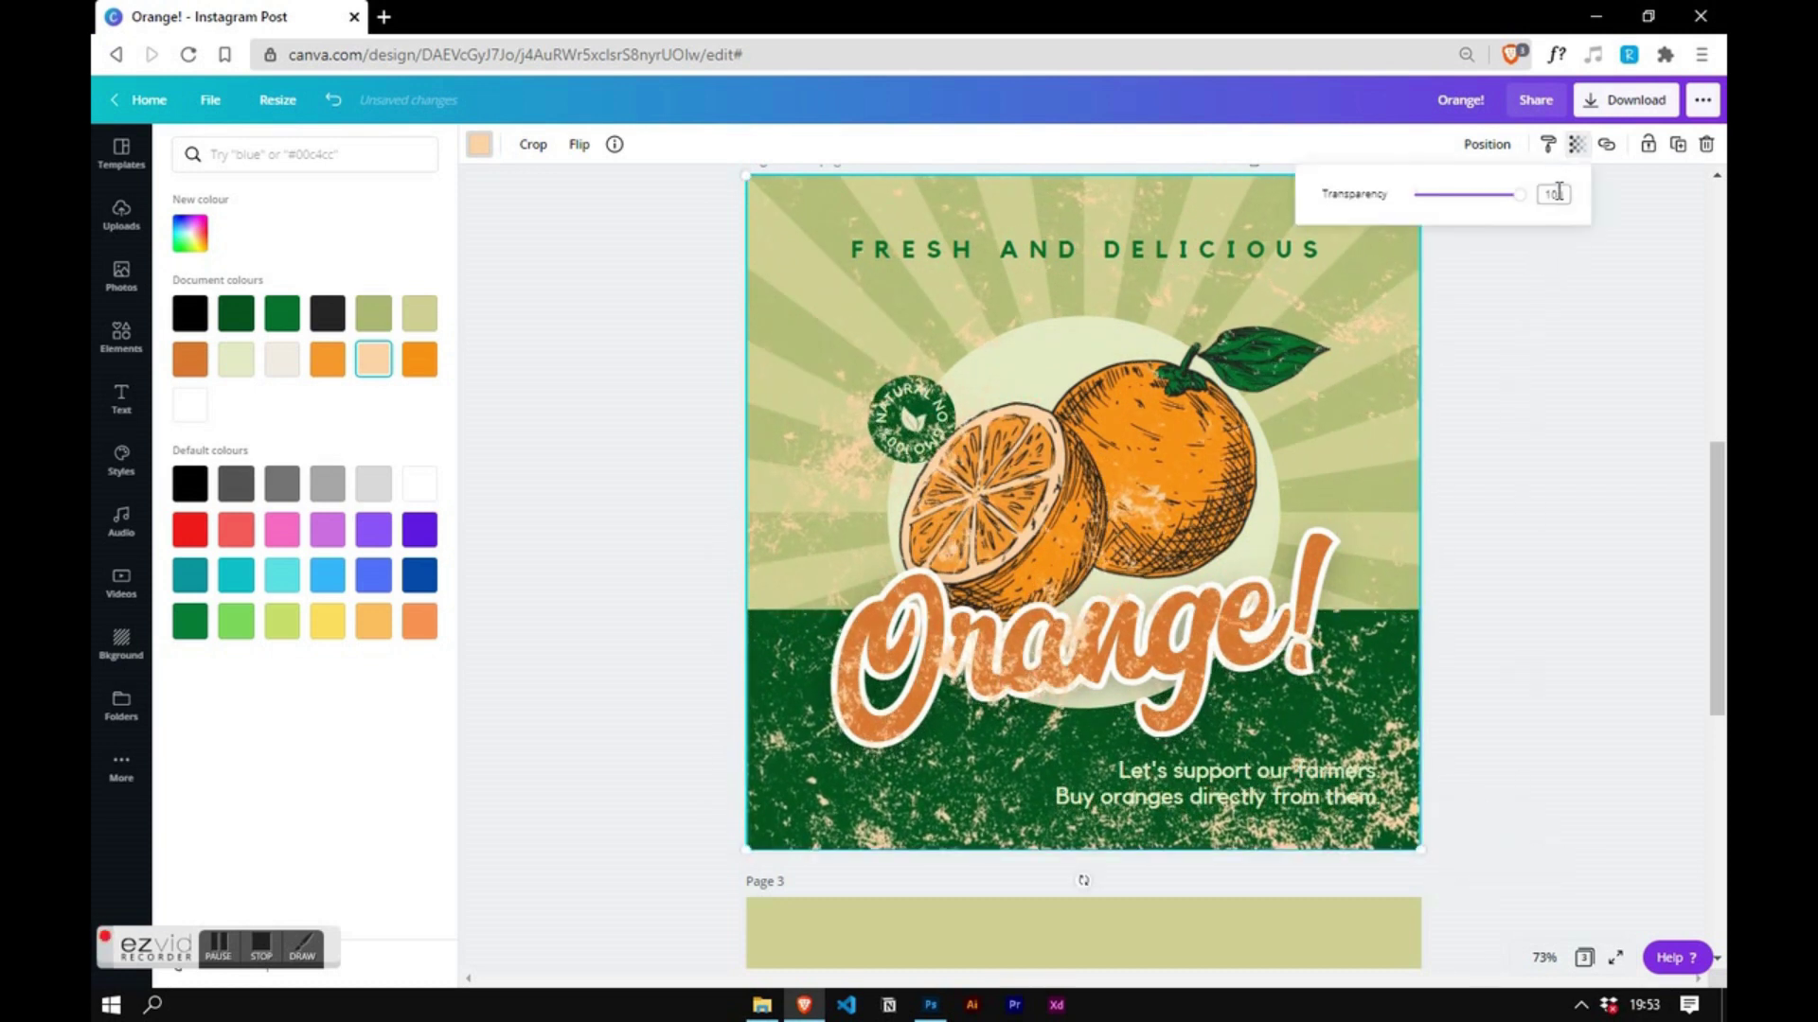
text(2)
key(Return)
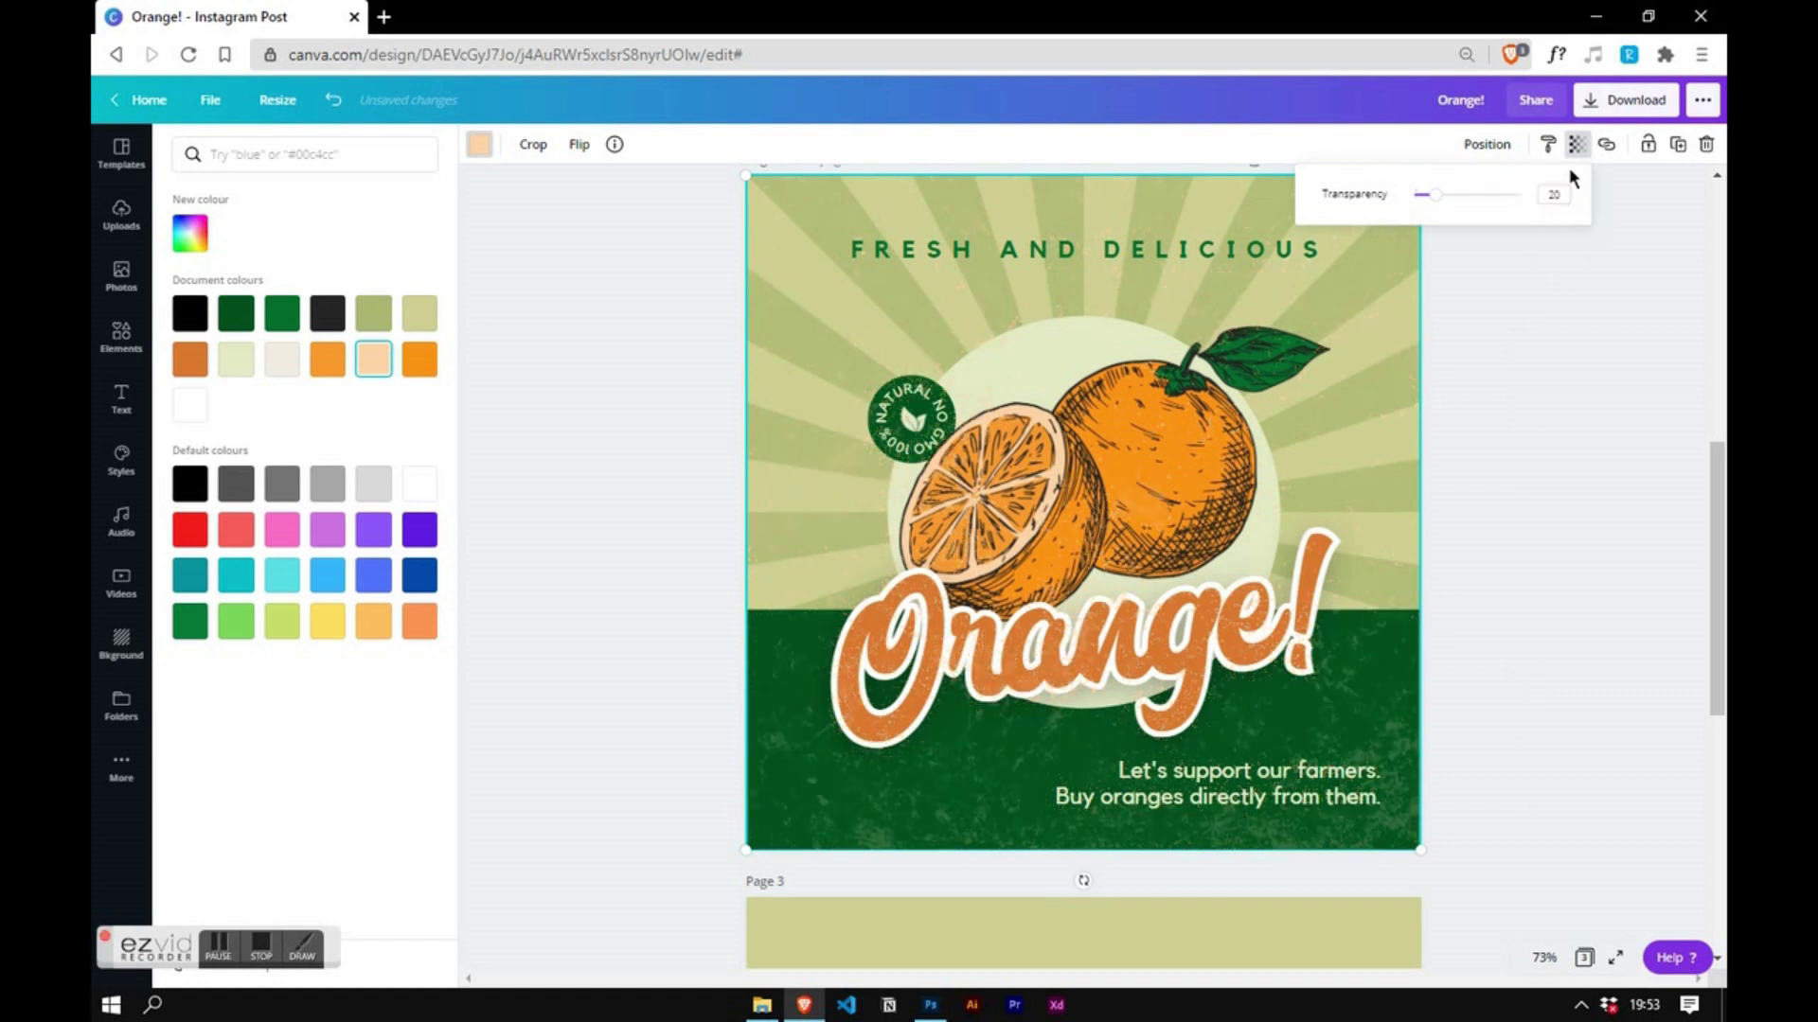
click(1598, 464)
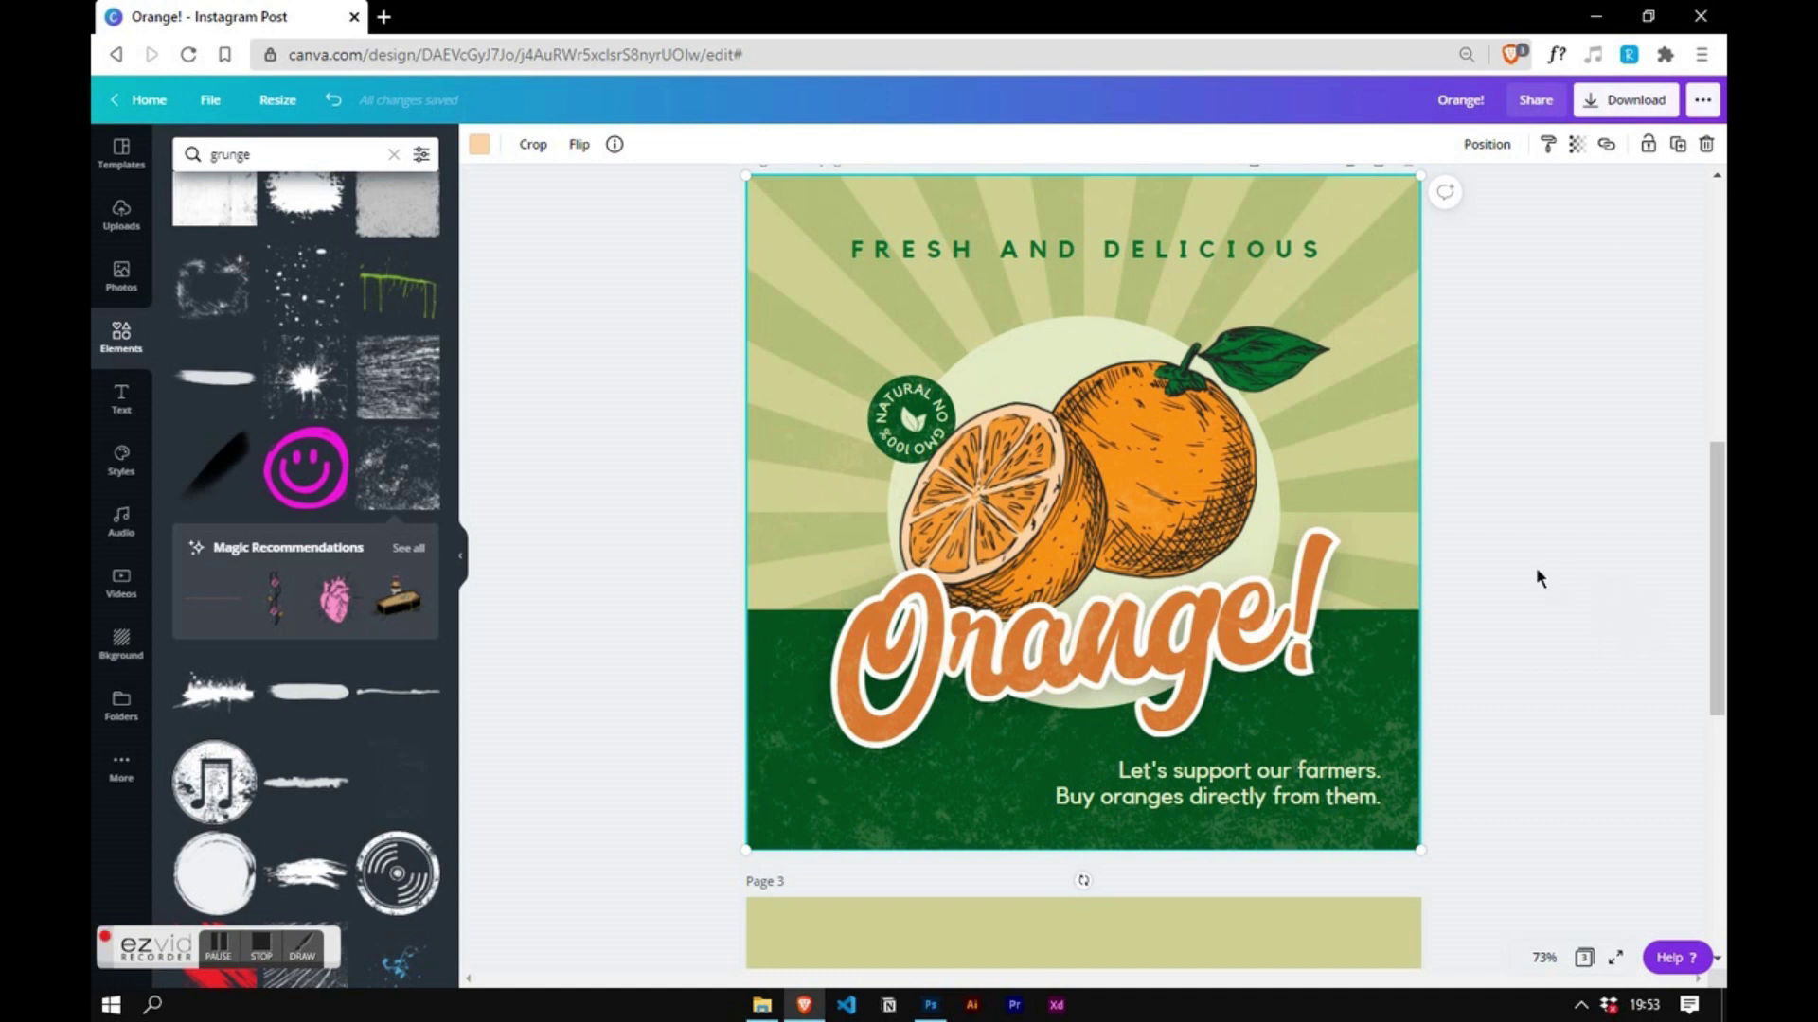
- Add a hollow square outline shape to the poster as a frame and colour it off-white
click(392, 154)
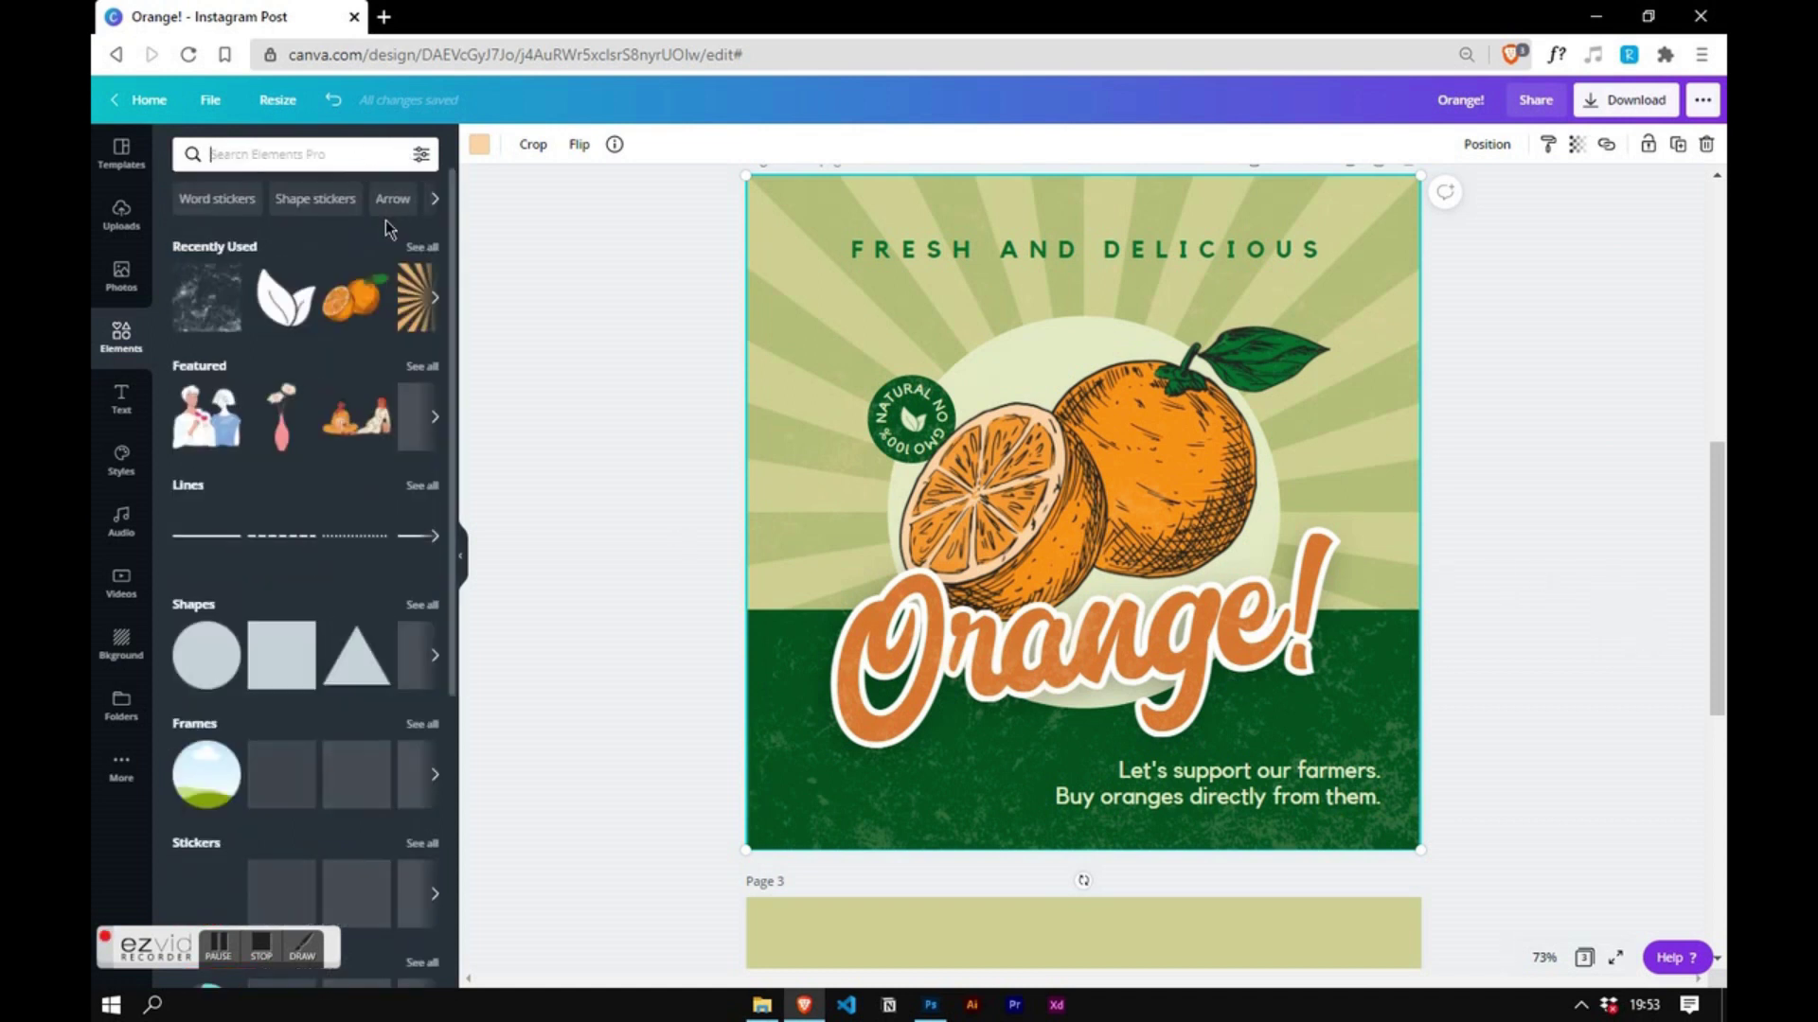
click(418, 604)
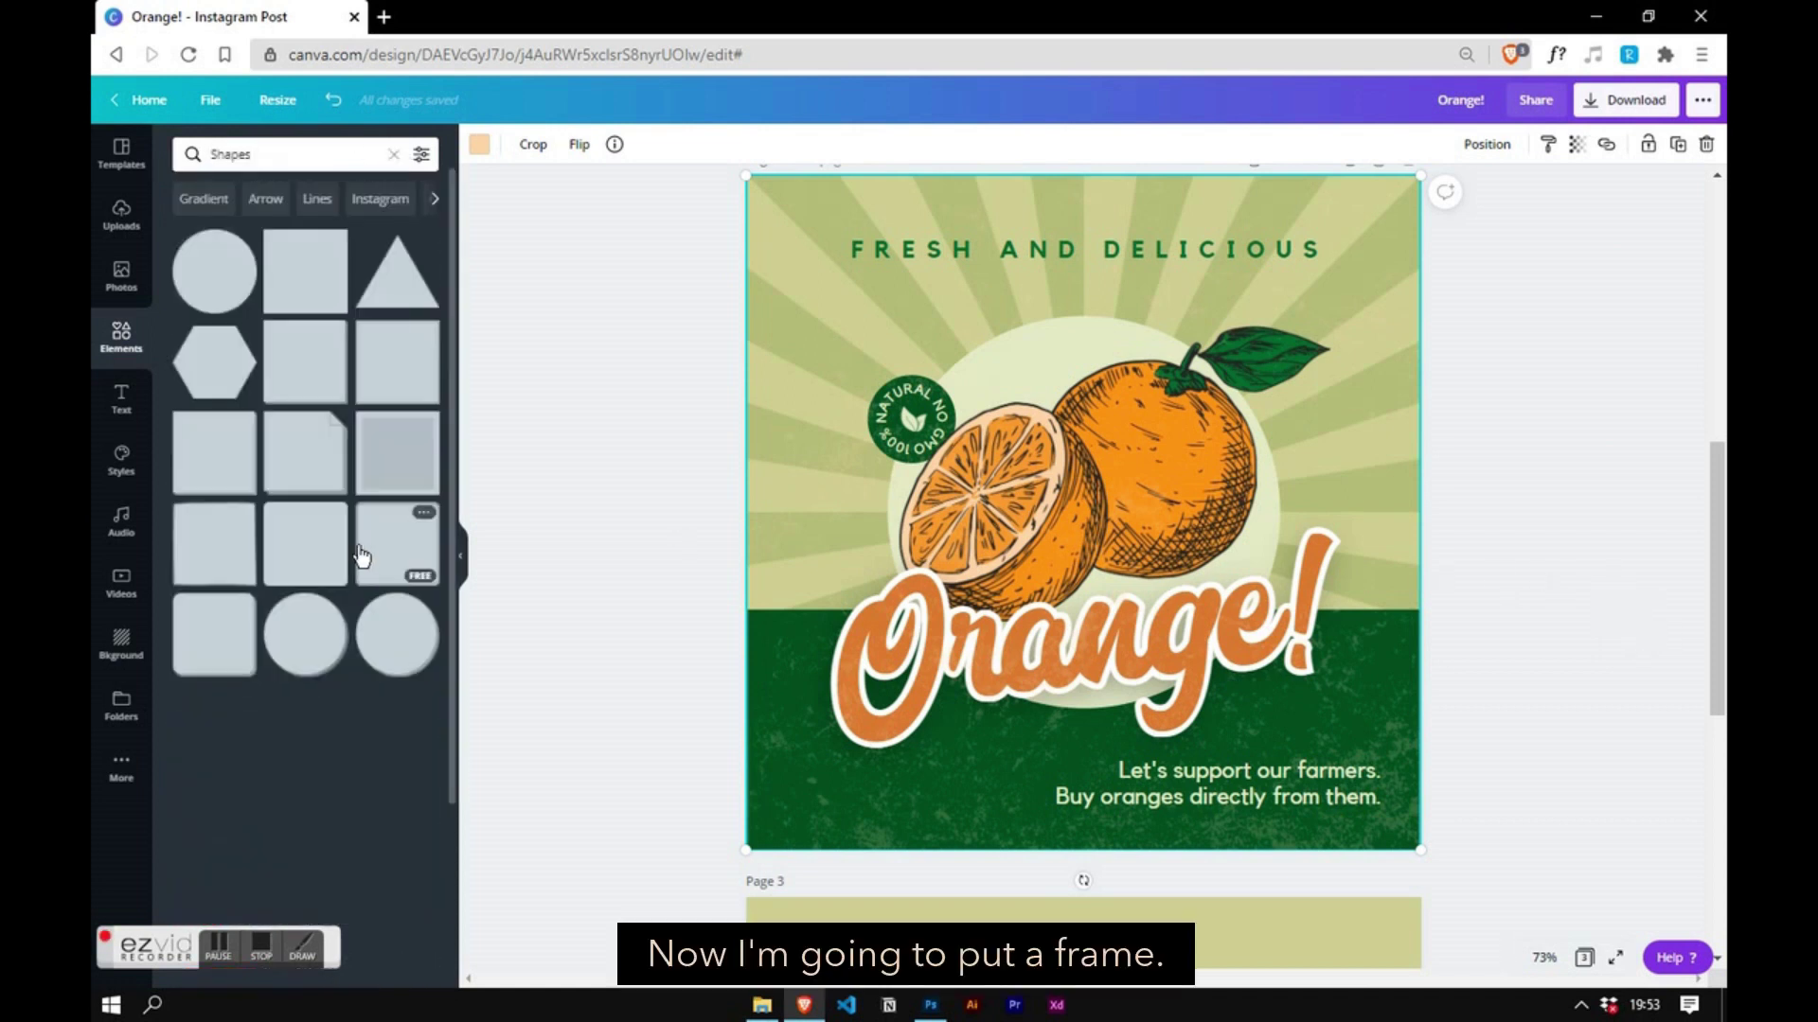
click(315, 820)
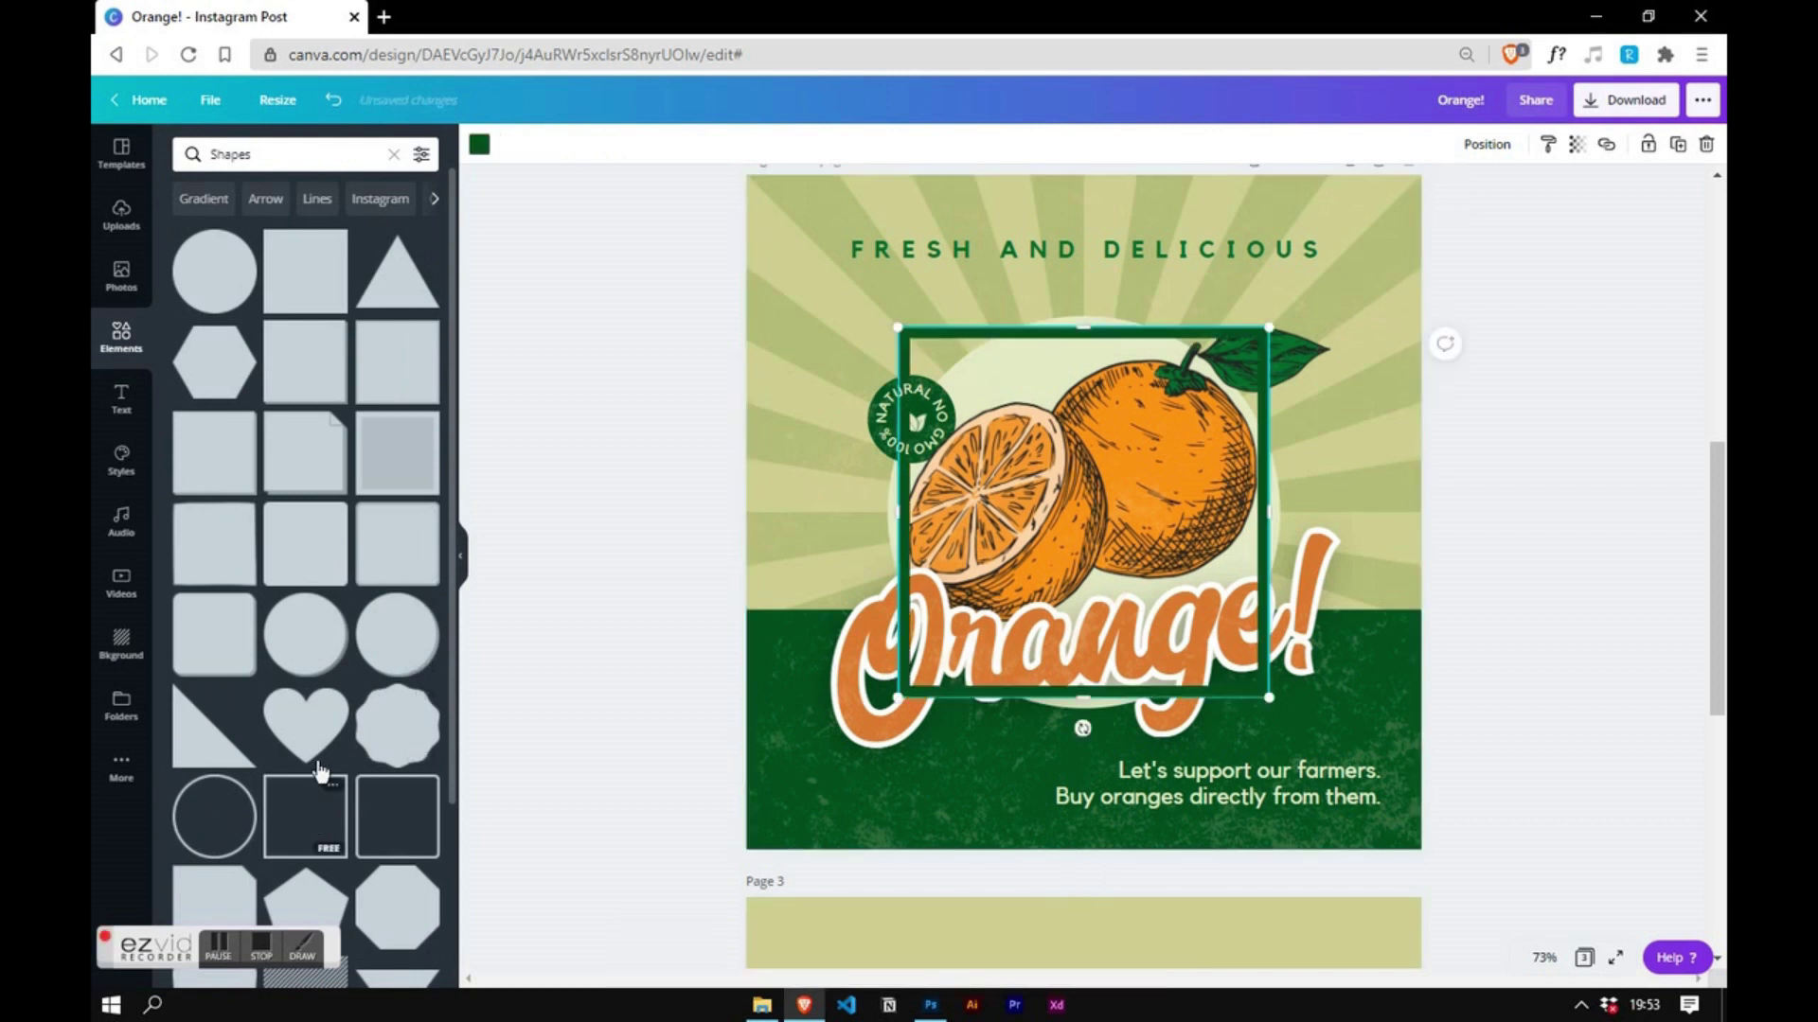
click(480, 146)
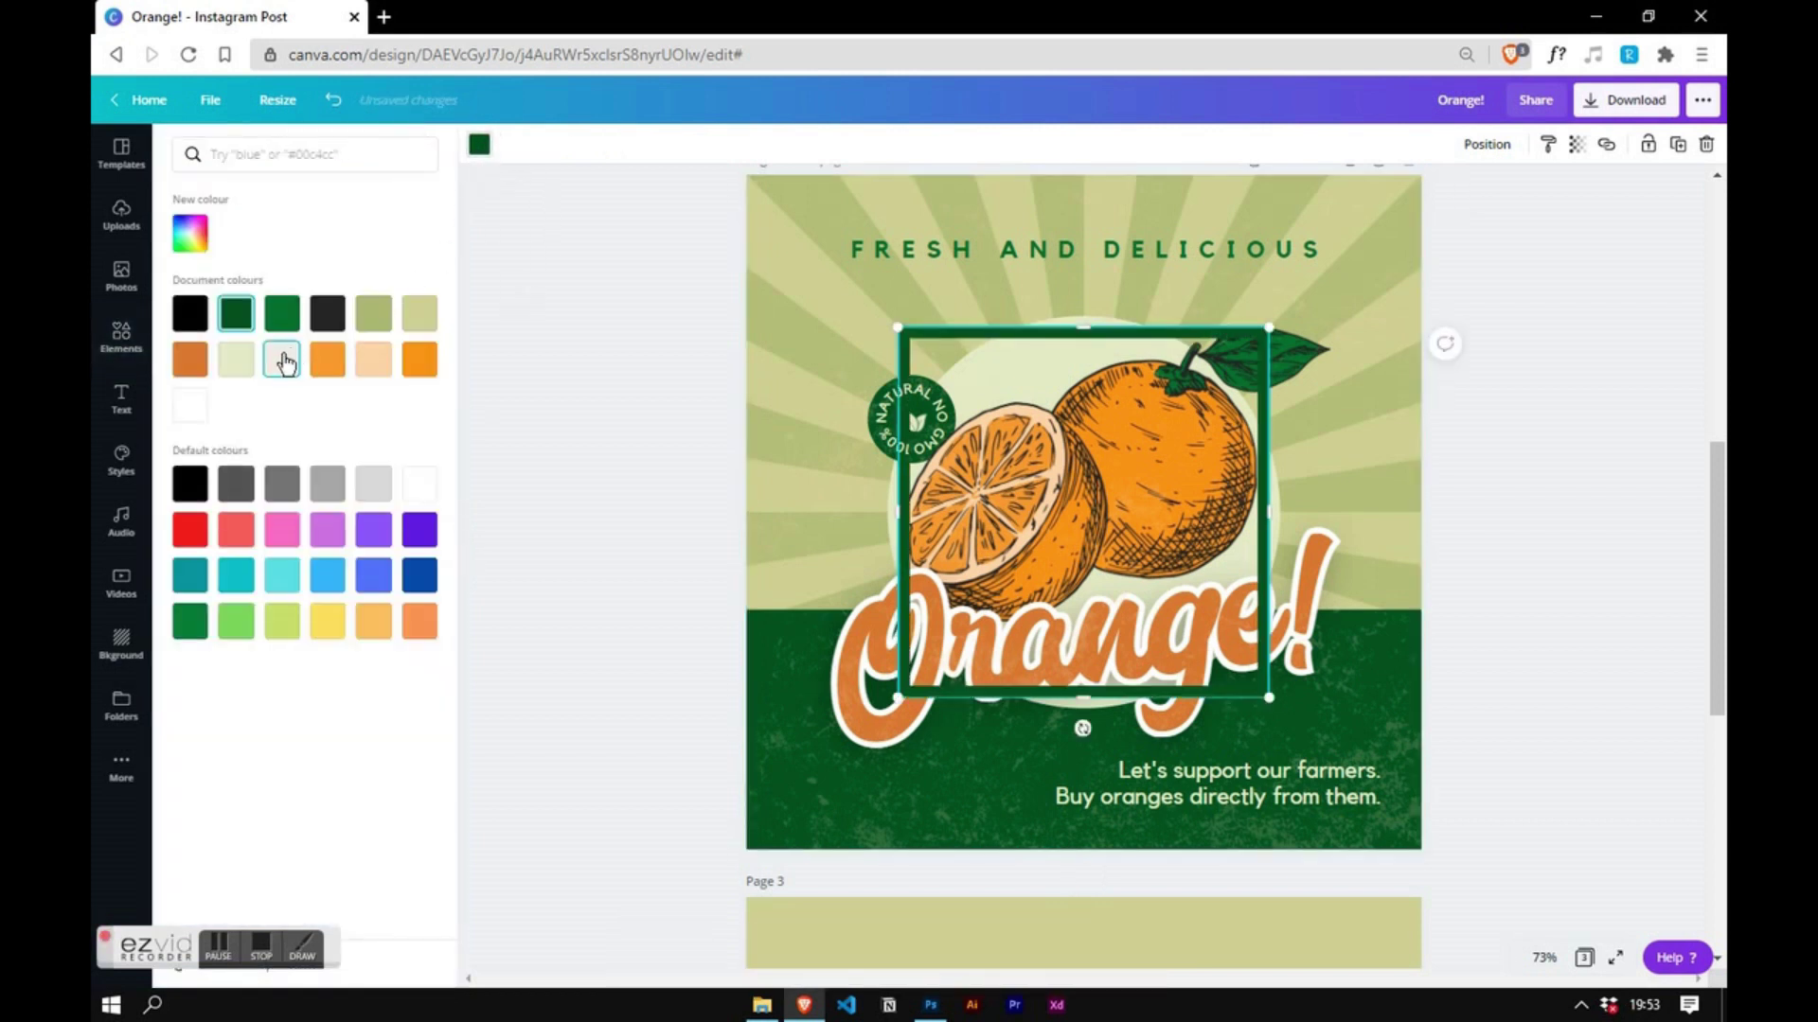
click(281, 359)
- Enlarge the off-white frame to the page edges and align it to the page's centre and middle
drag(894, 325, 731, 187)
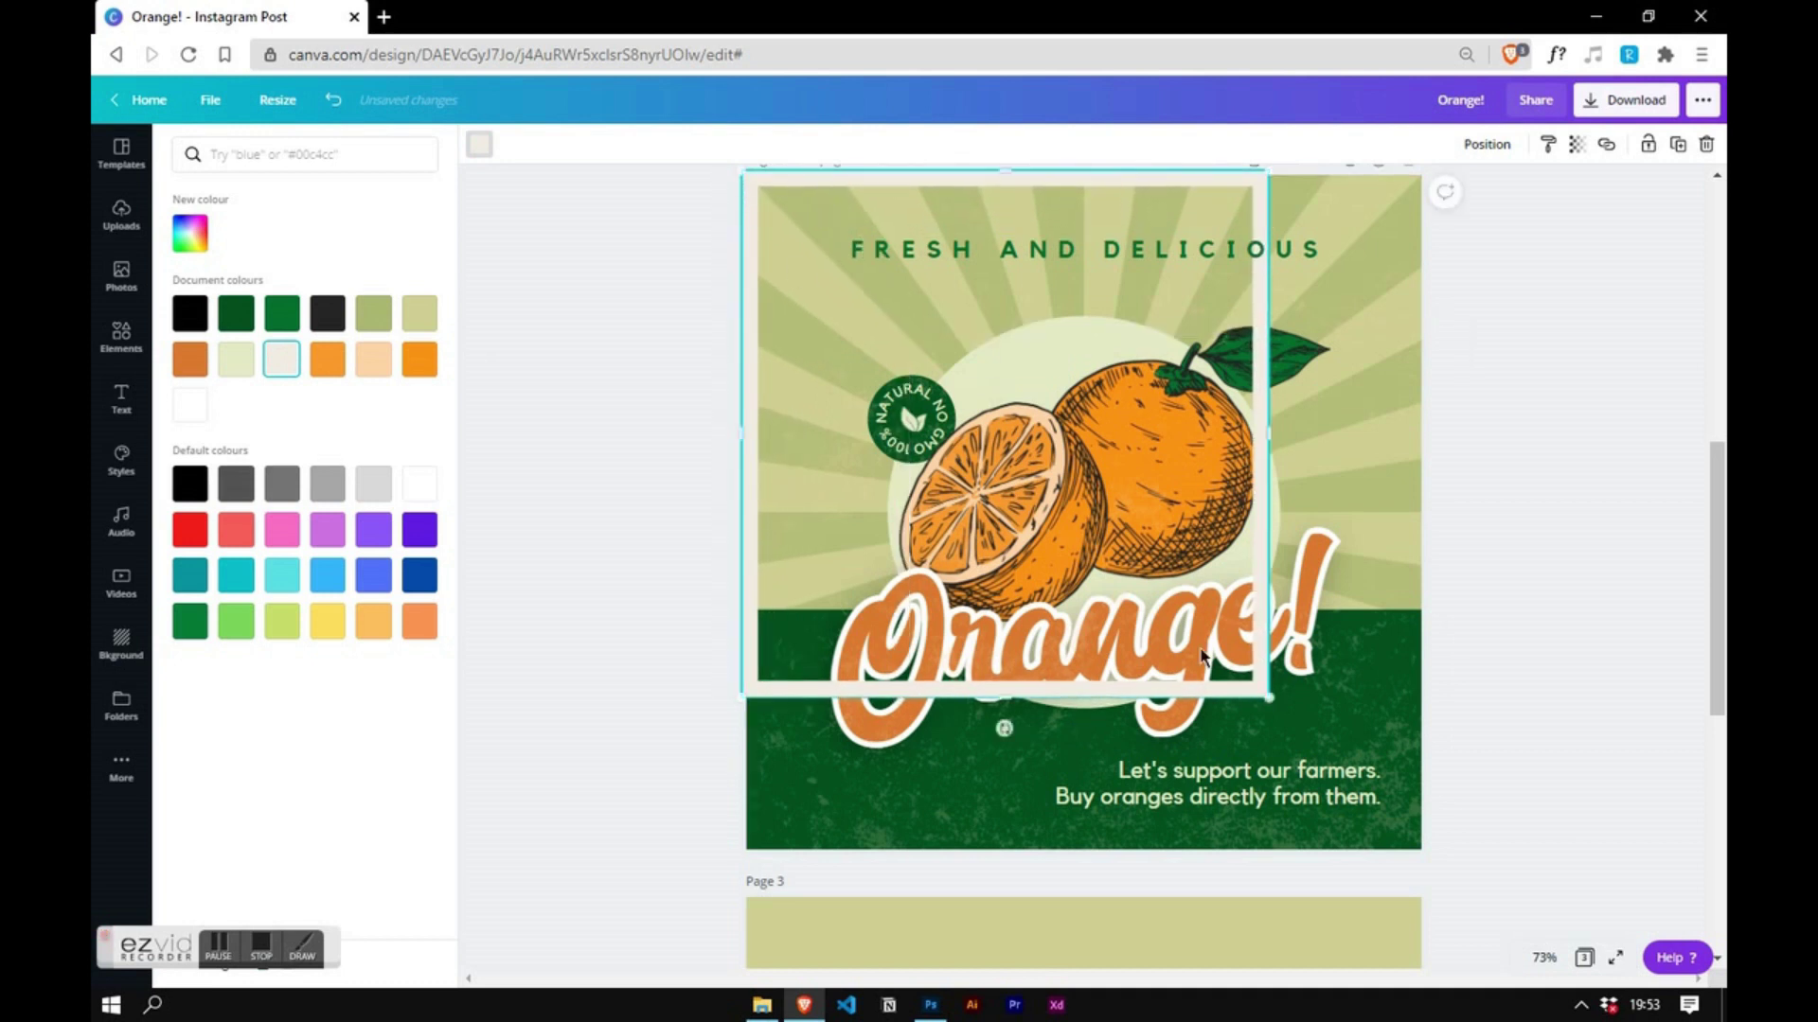
drag(1268, 697, 1434, 854)
drag(1438, 828, 1438, 828)
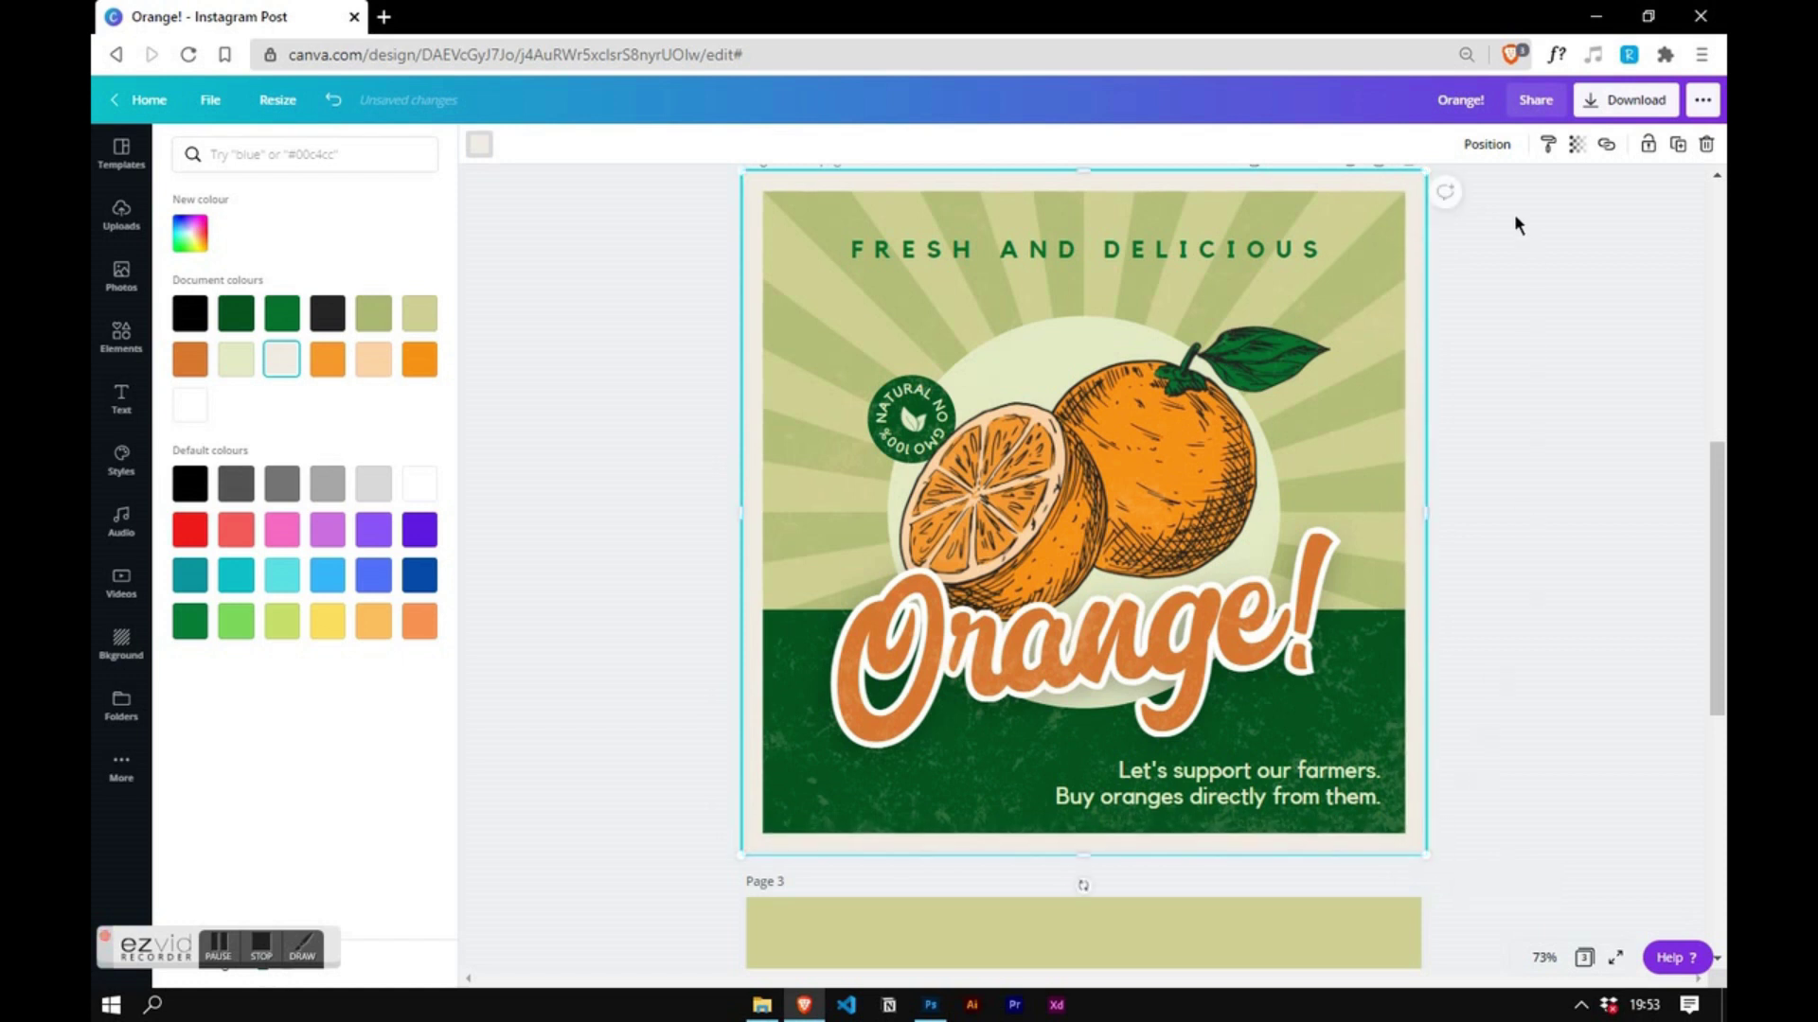
click(1488, 146)
click(1390, 331)
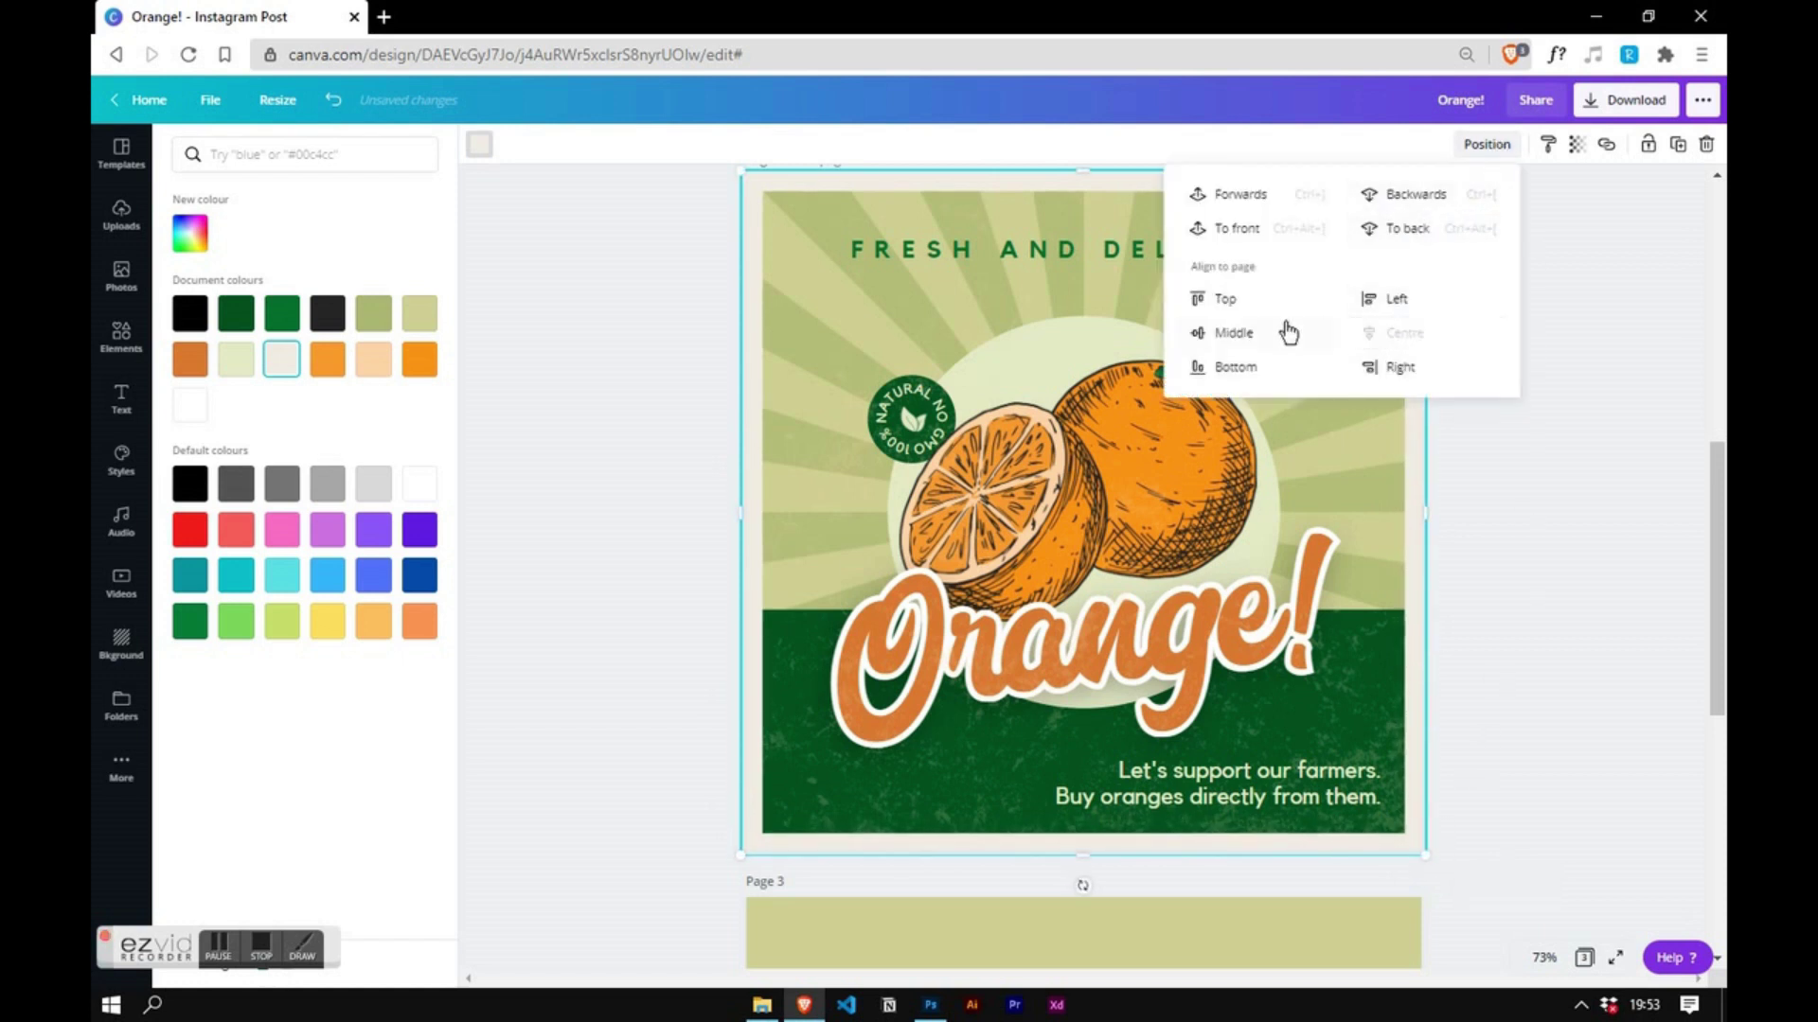
click(1233, 333)
click(1564, 663)
click(1593, 727)
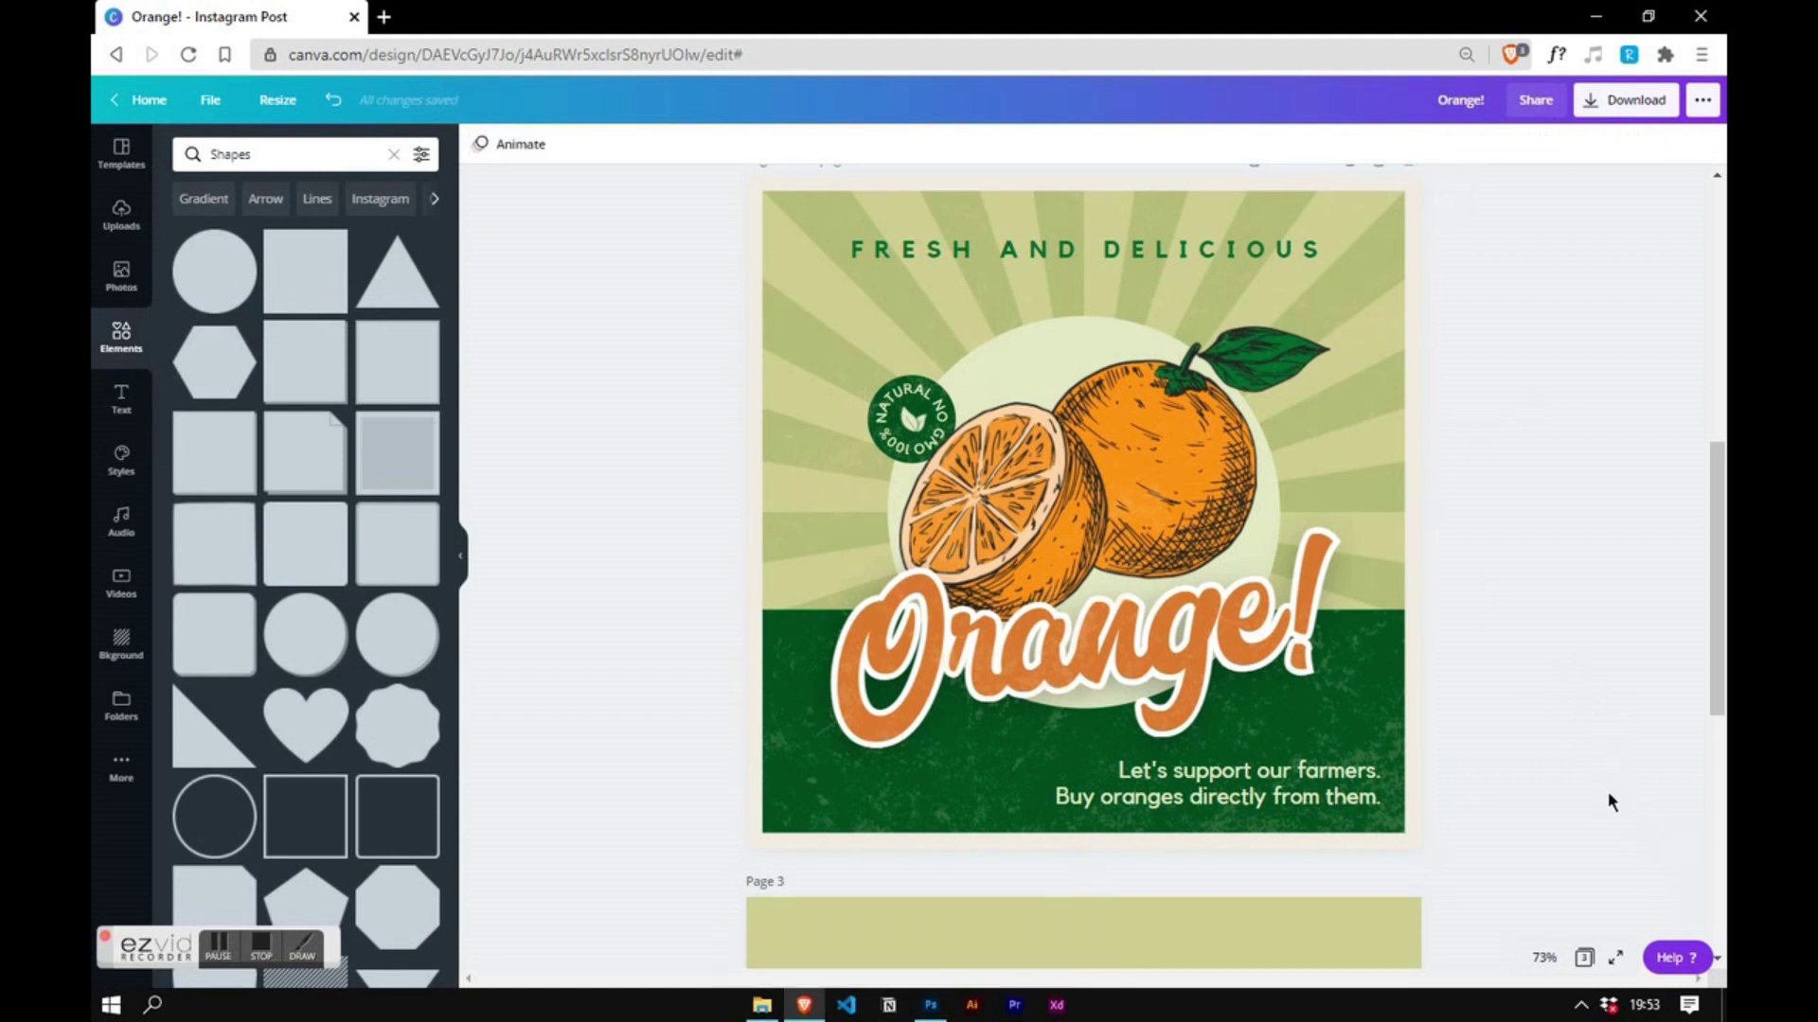
- Move the off-white frame and the grunge overlay off to the right, away from the natural badge
drag(1365, 479, 1306, 660)
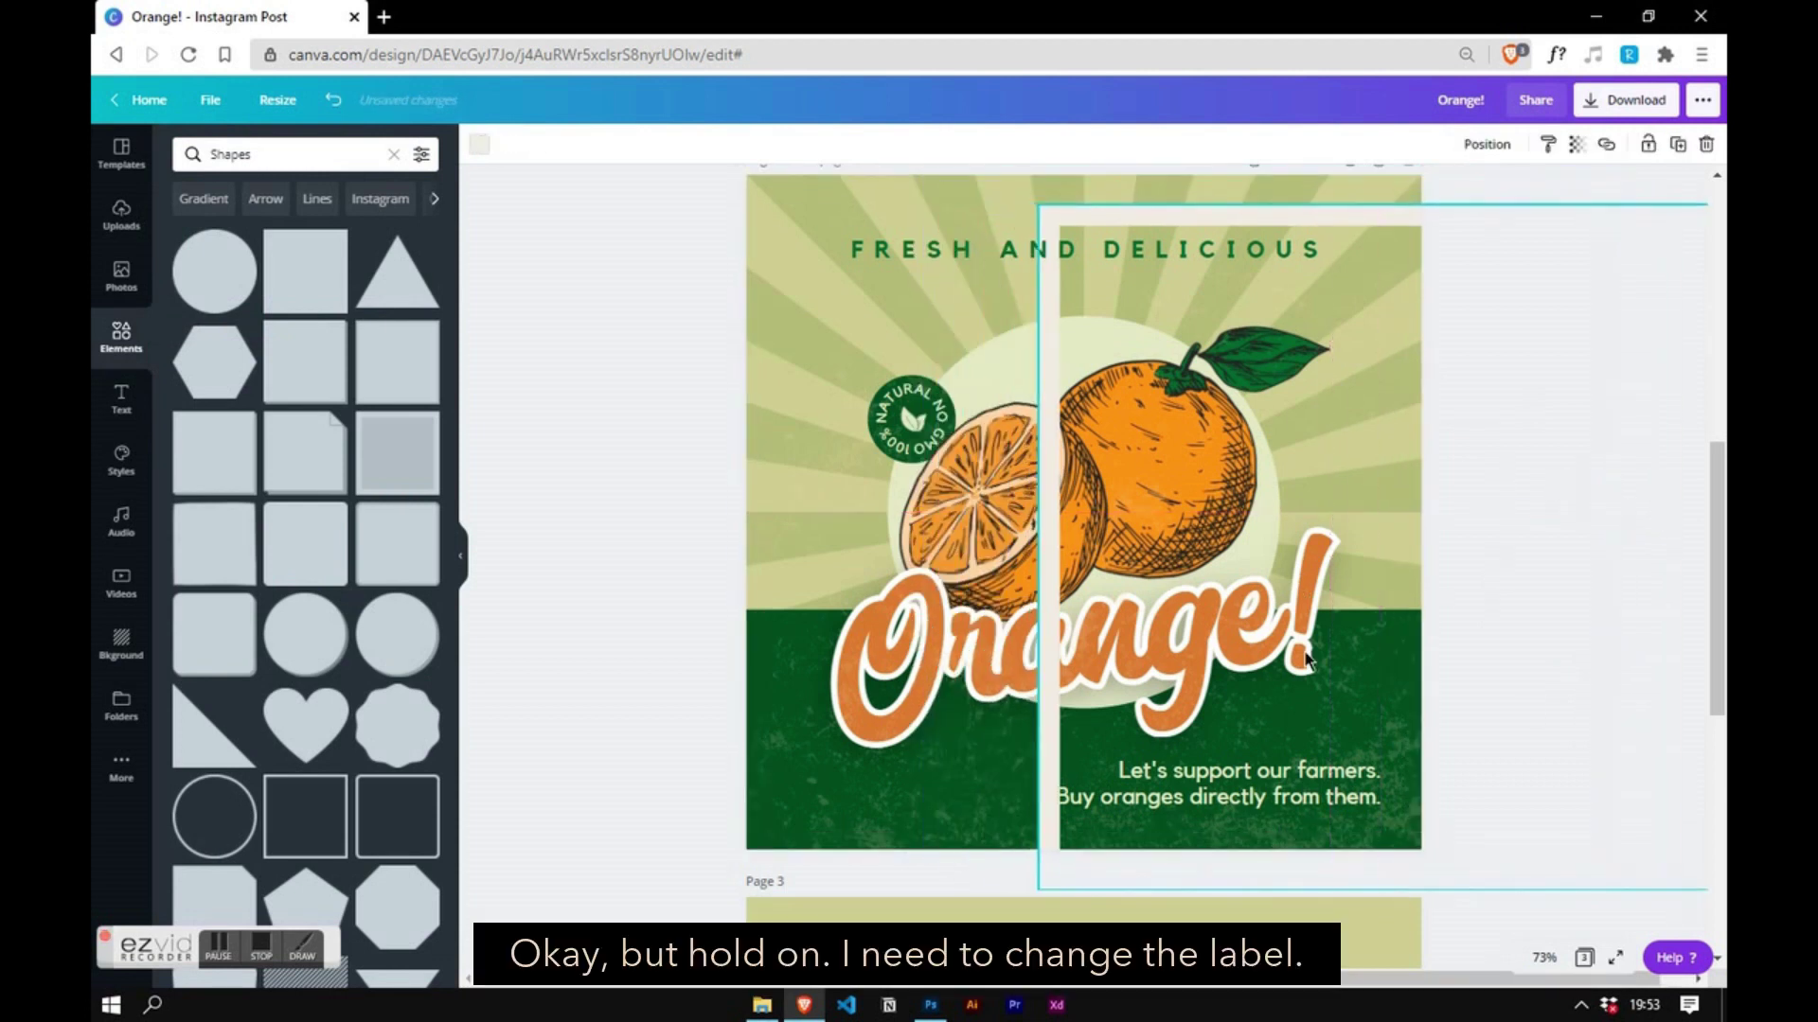
click(945, 799)
drag(944, 799, 1354, 829)
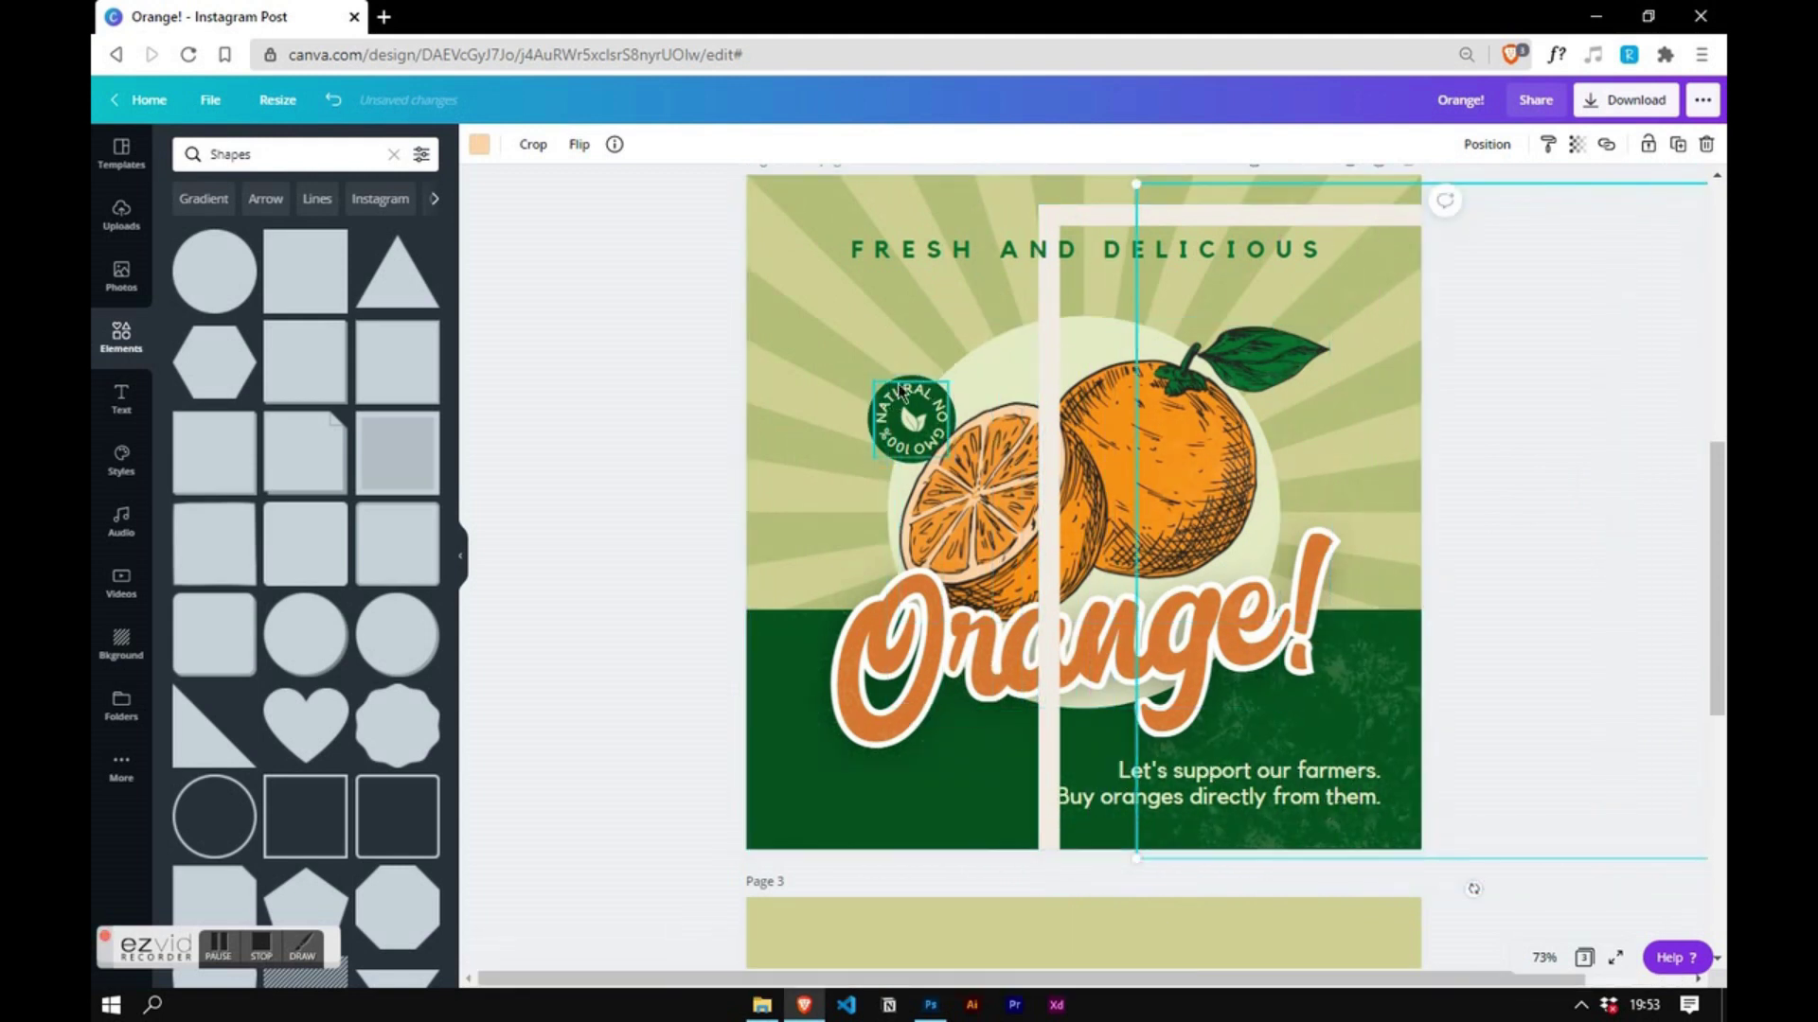
- Shift the natural badge's green circle slightly up beside the orange slice and centre the leaf icon and circular text on it
drag(886, 399, 843, 473)
drag(883, 398, 888, 390)
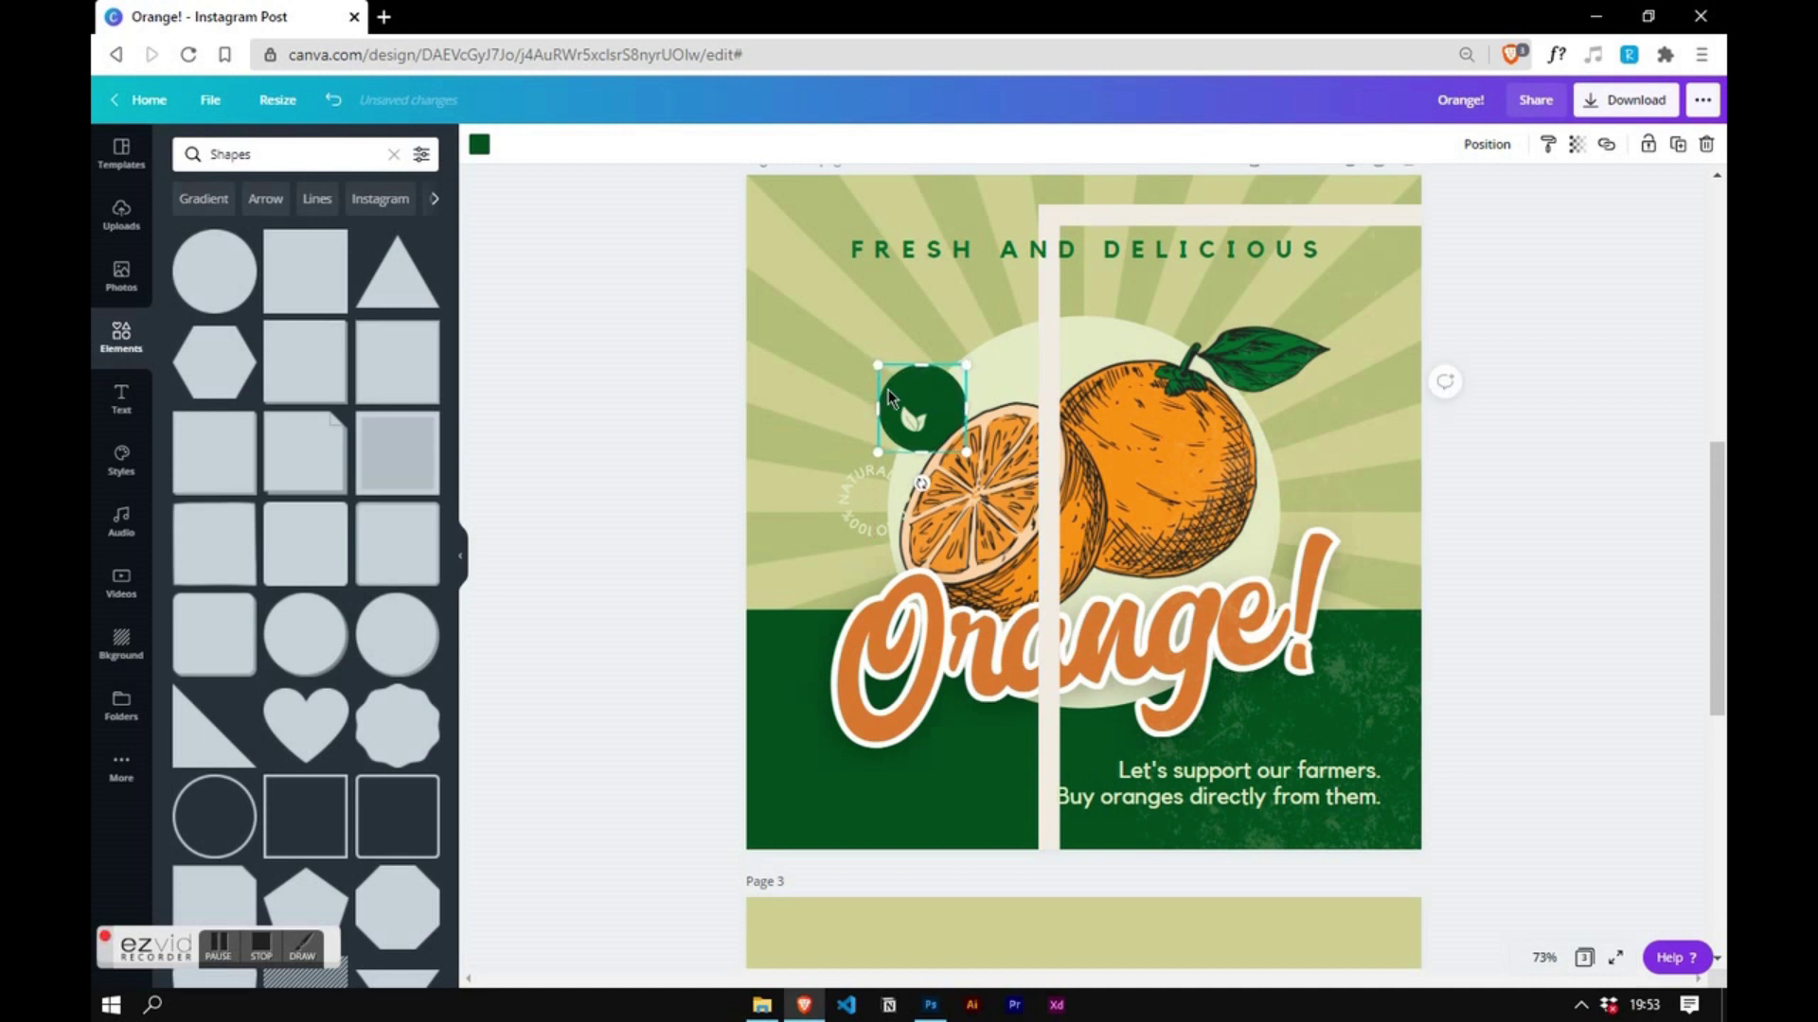
click(670, 597)
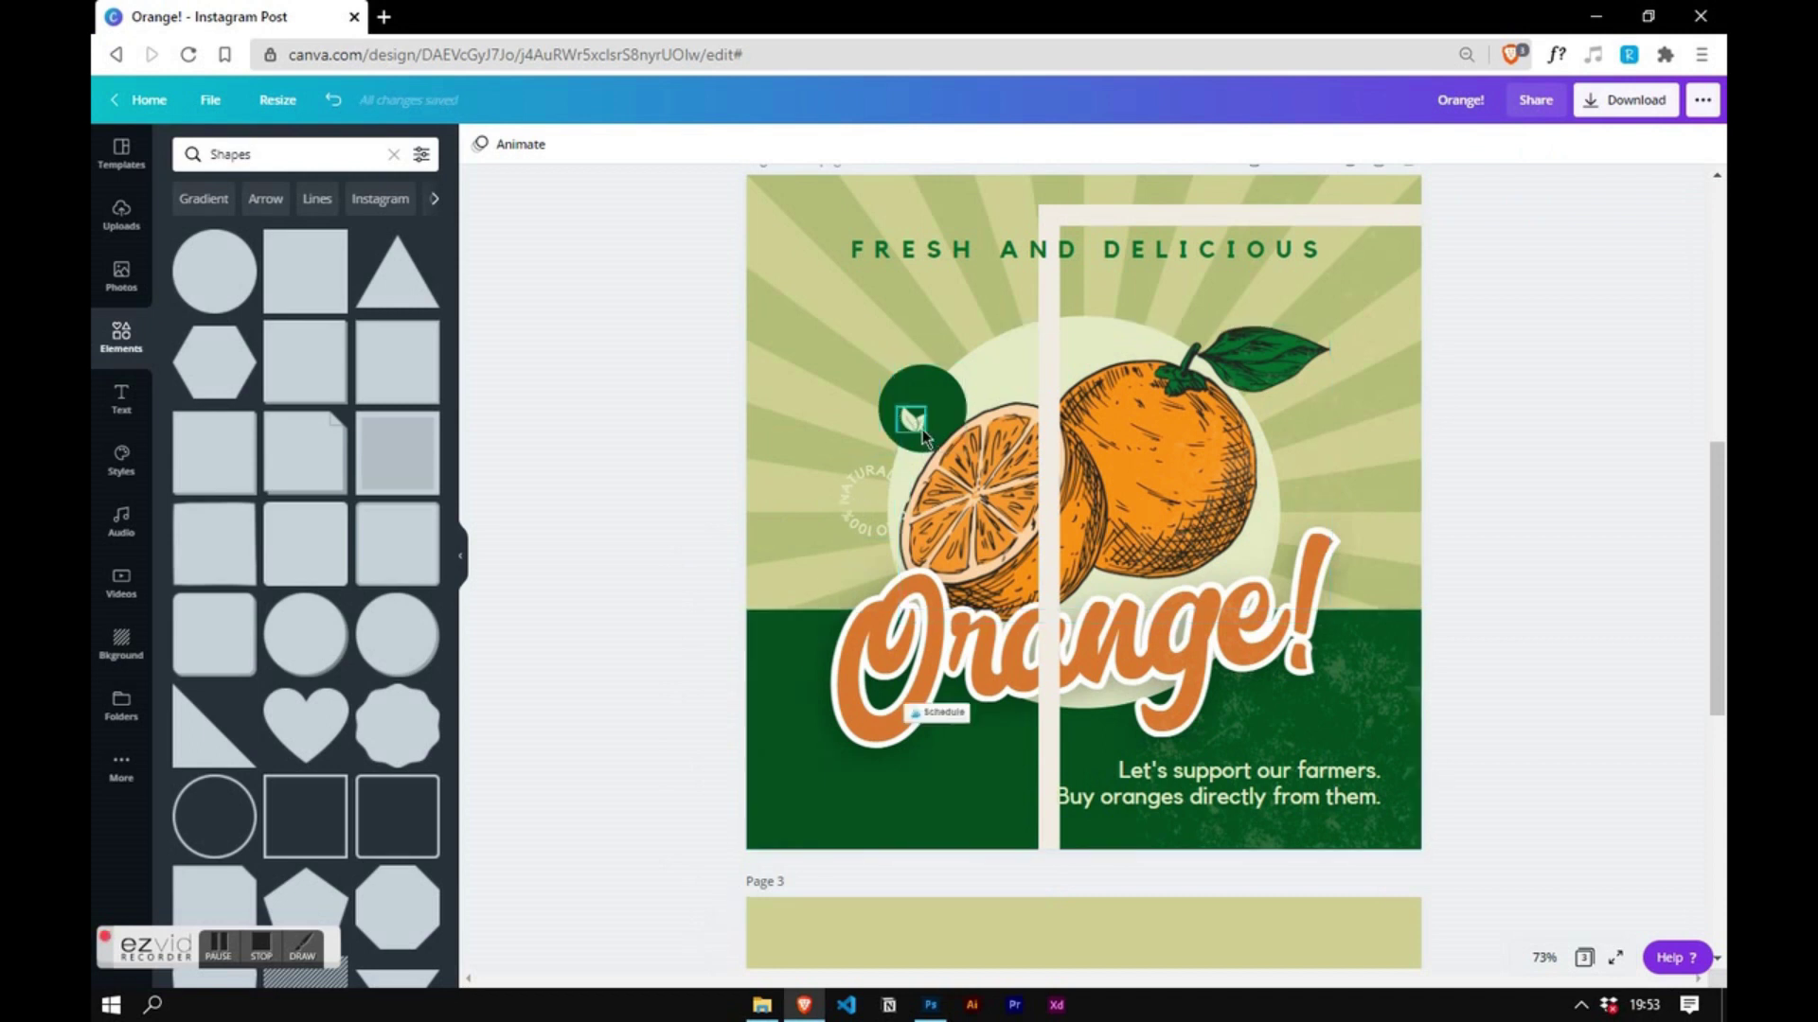
drag(923, 436, 935, 425)
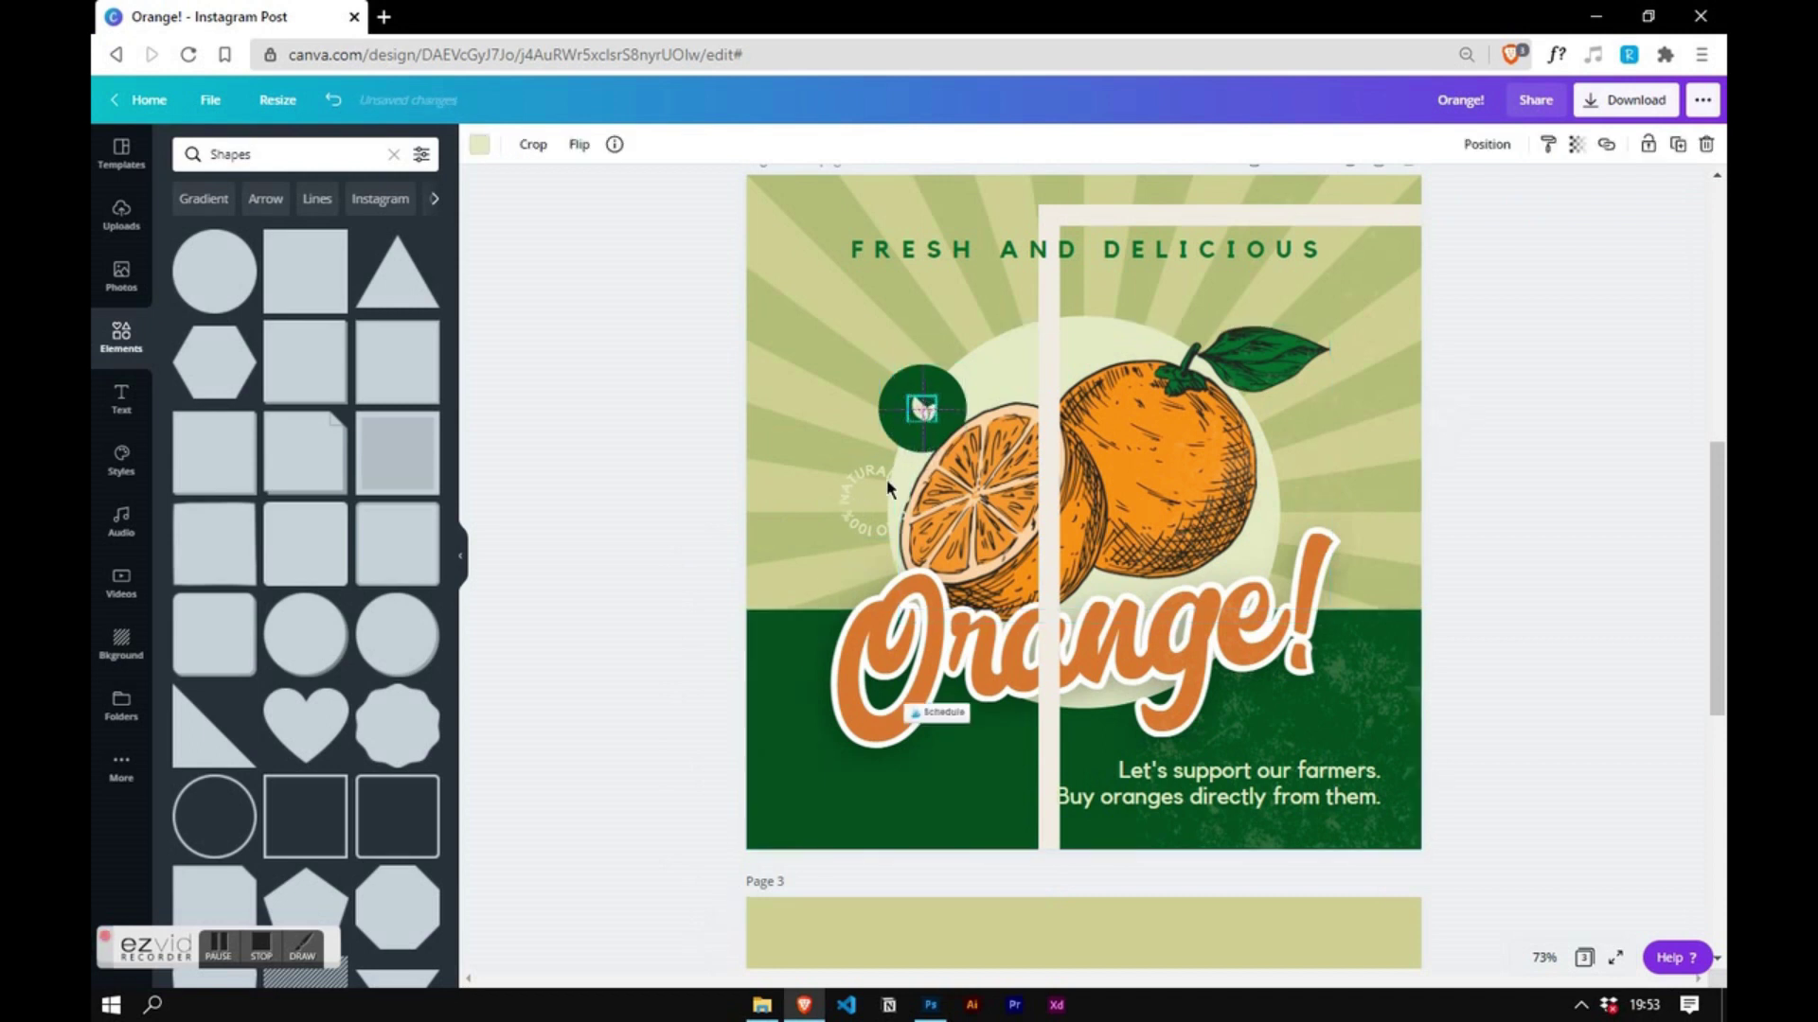
drag(862, 530, 911, 443)
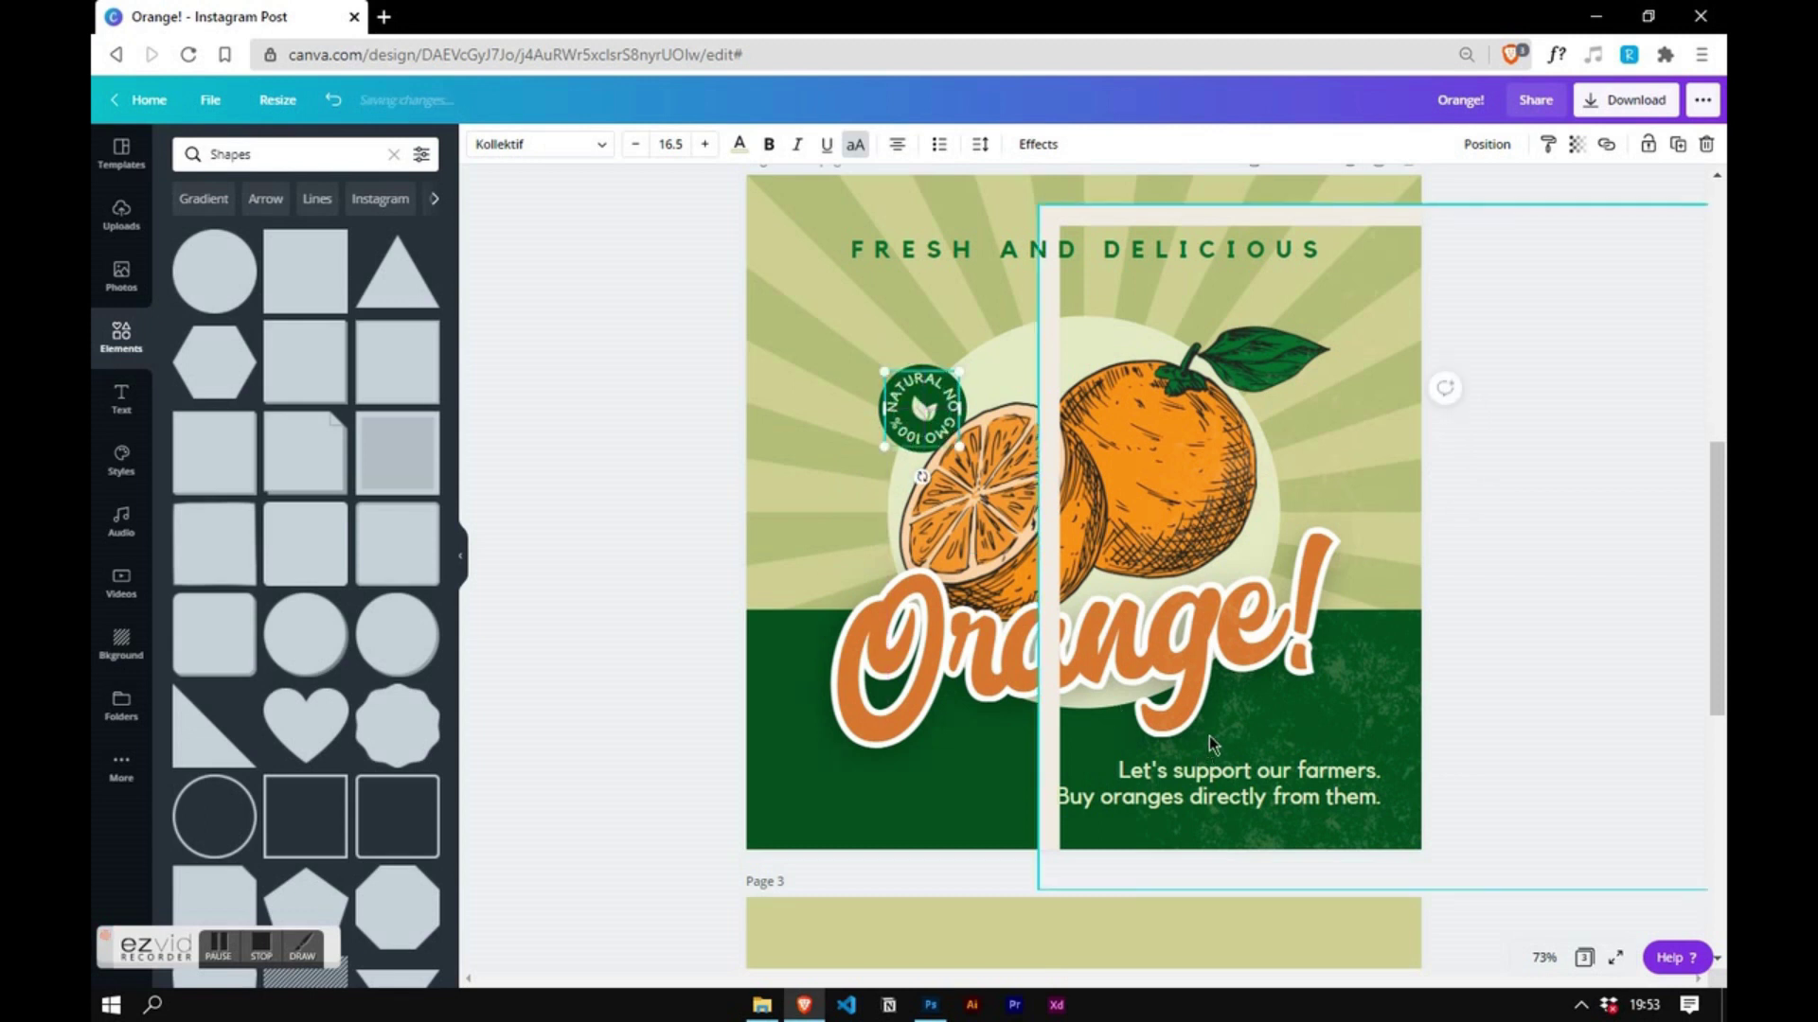
- Move the off-white frame clear of the grunge overlay and align the overlay to the page's centre and middle
click(1063, 757)
drag(1063, 757, 1168, 588)
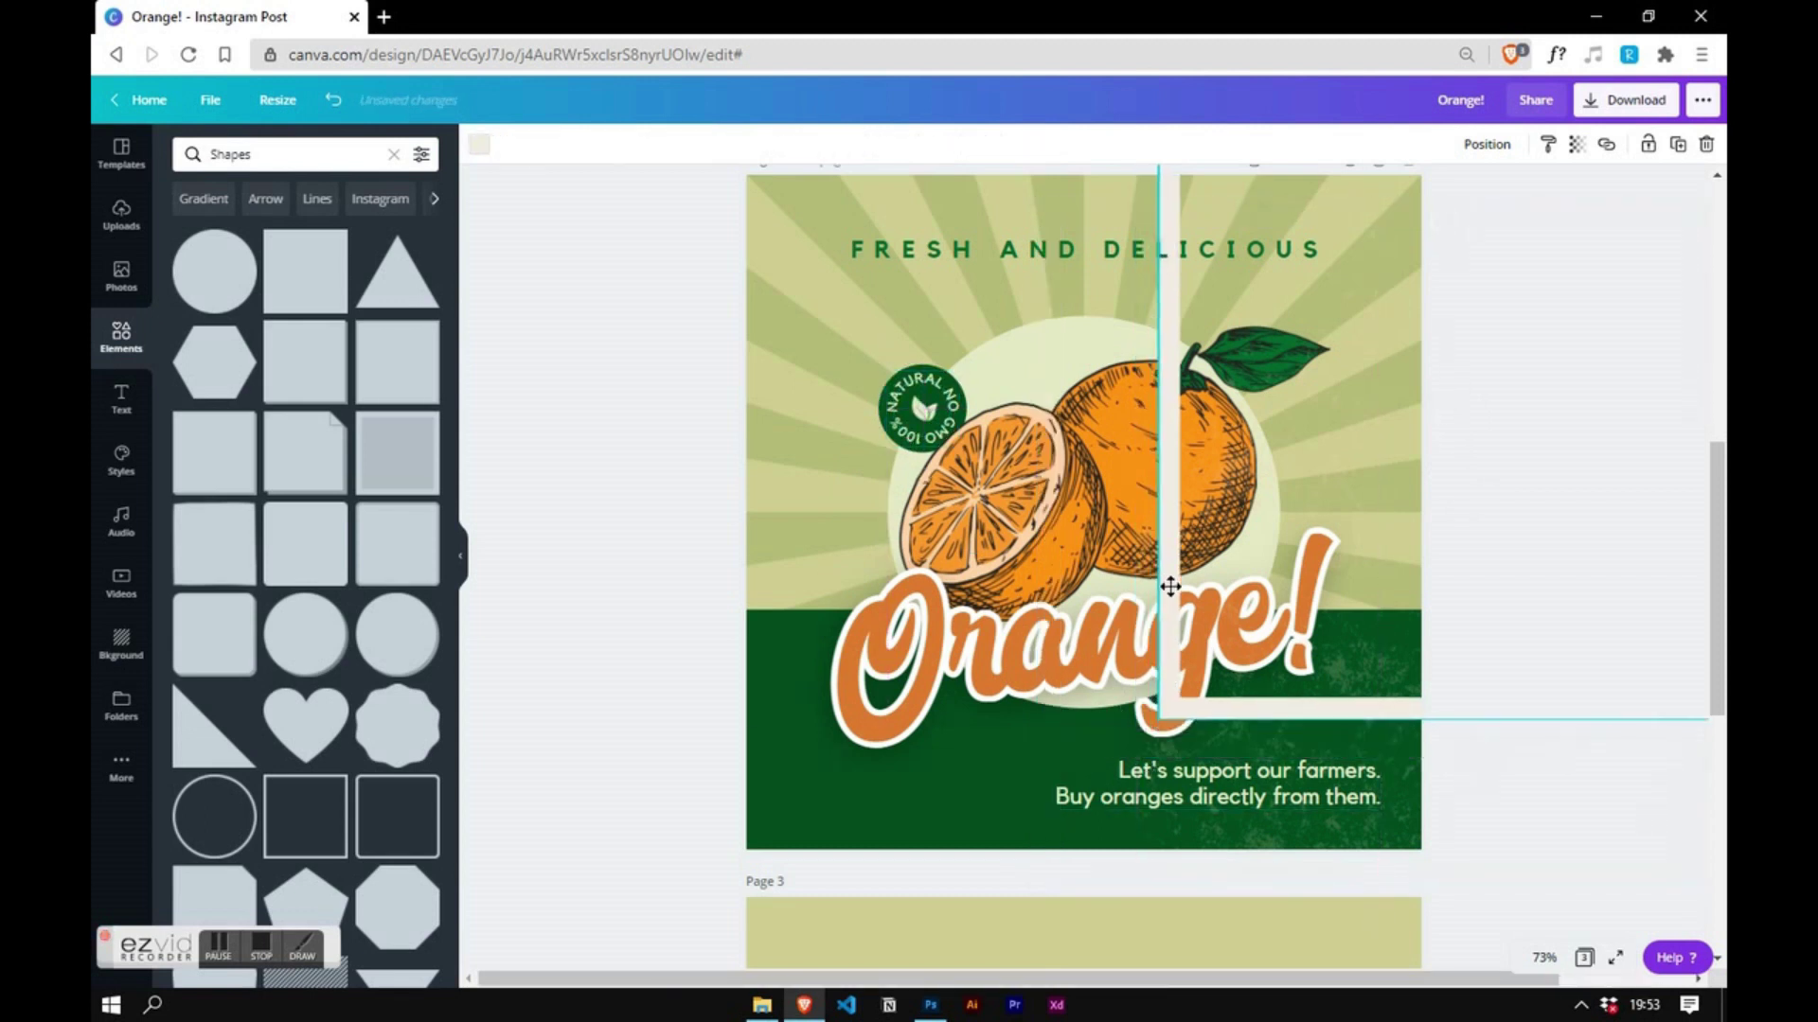
click(1207, 845)
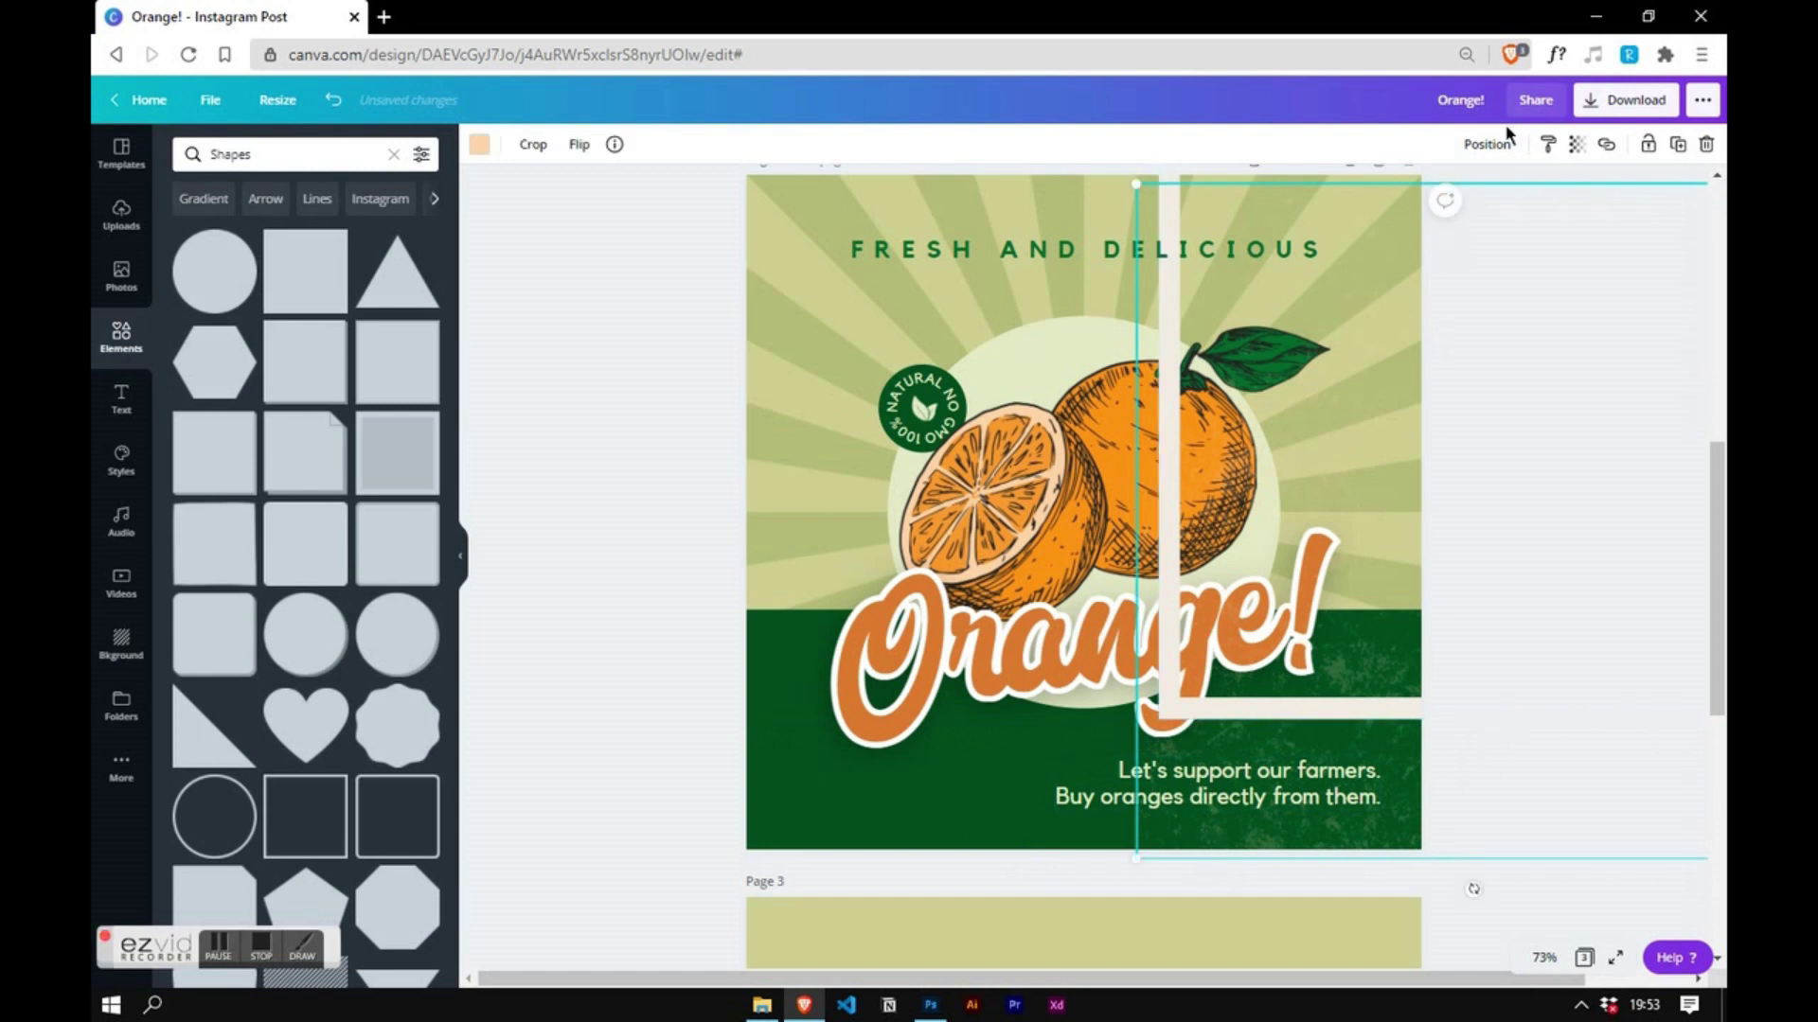
click(1487, 144)
click(1380, 333)
- Align the off-white frame to the page's centre and middle so it borders the poster again
click(1240, 658)
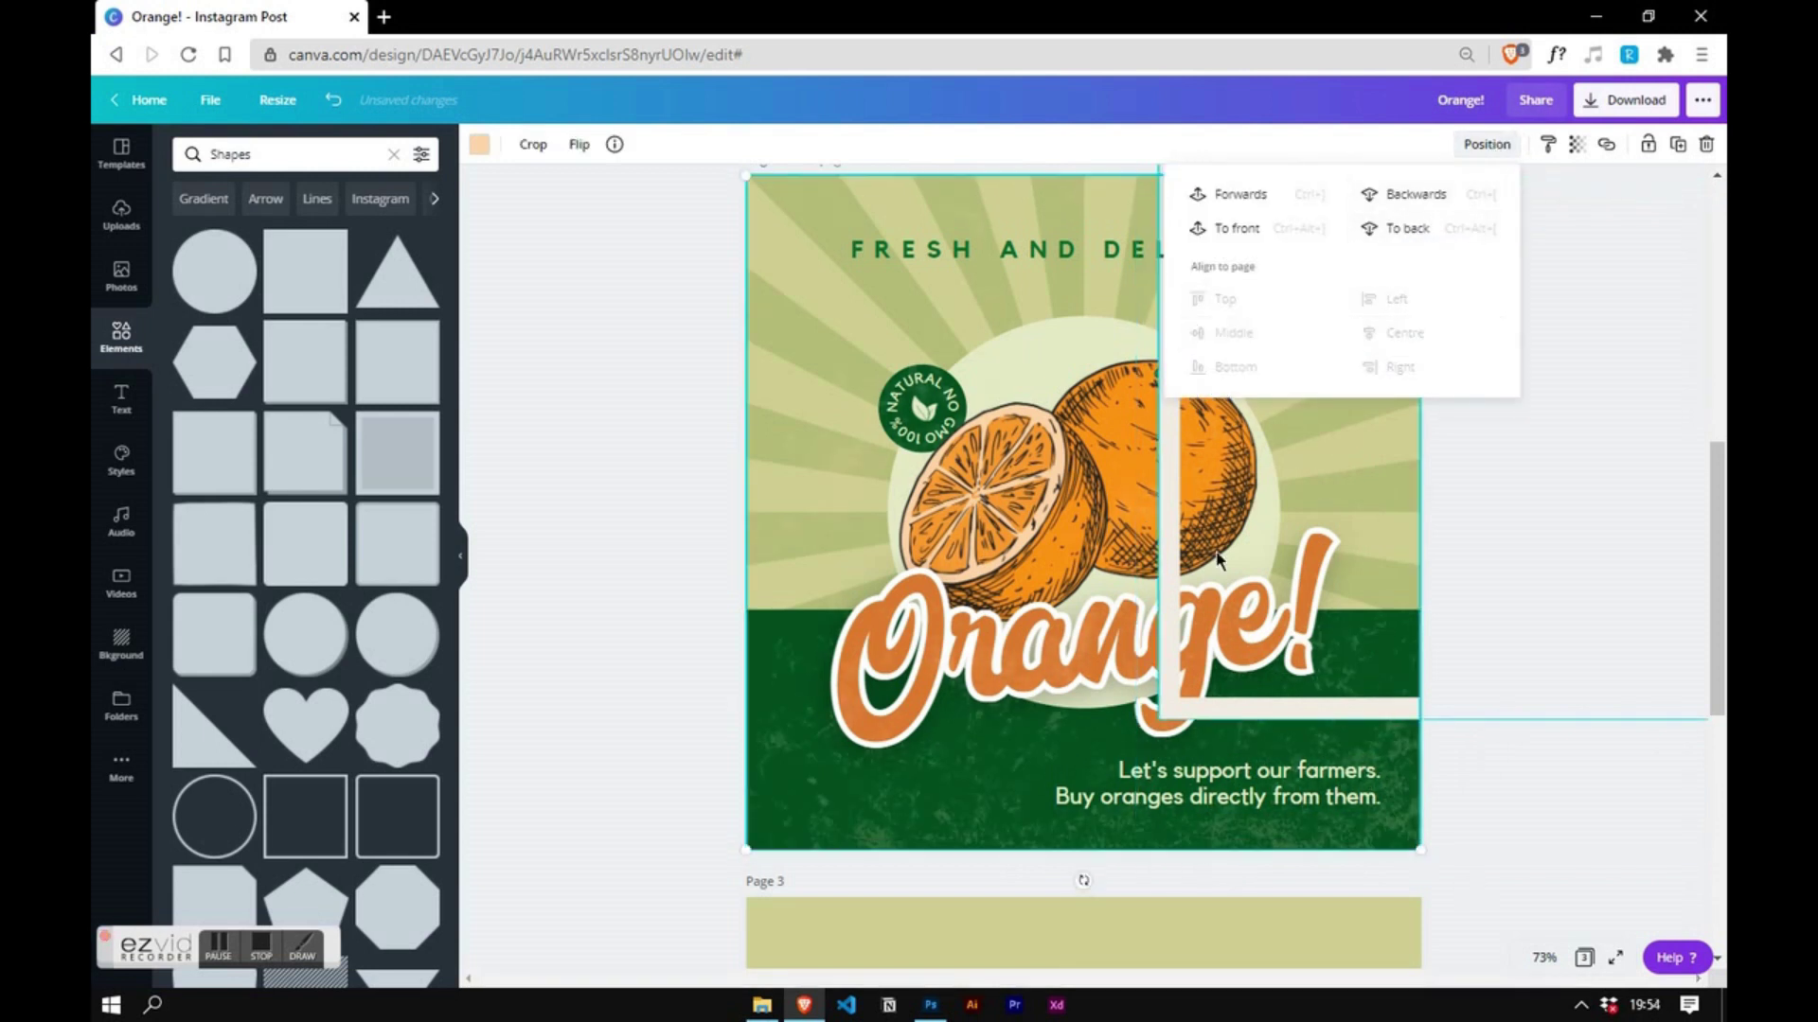
click(1487, 144)
click(1359, 336)
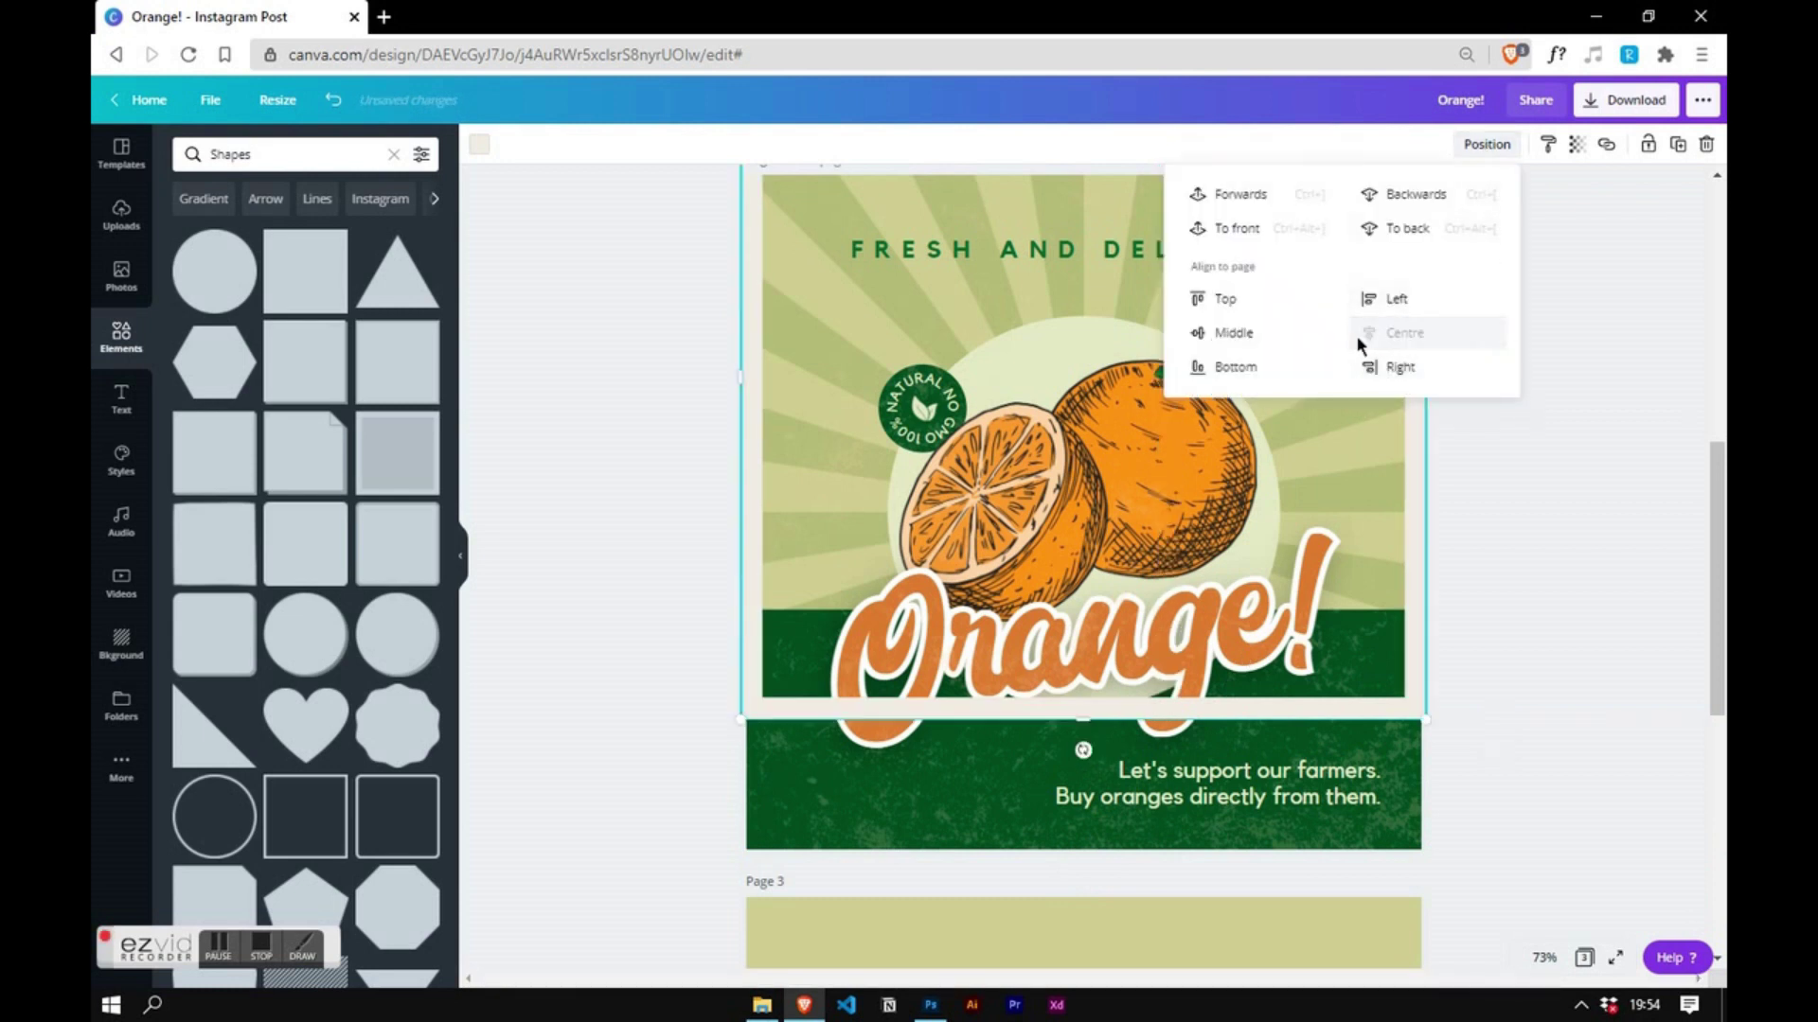
click(1233, 334)
click(1578, 615)
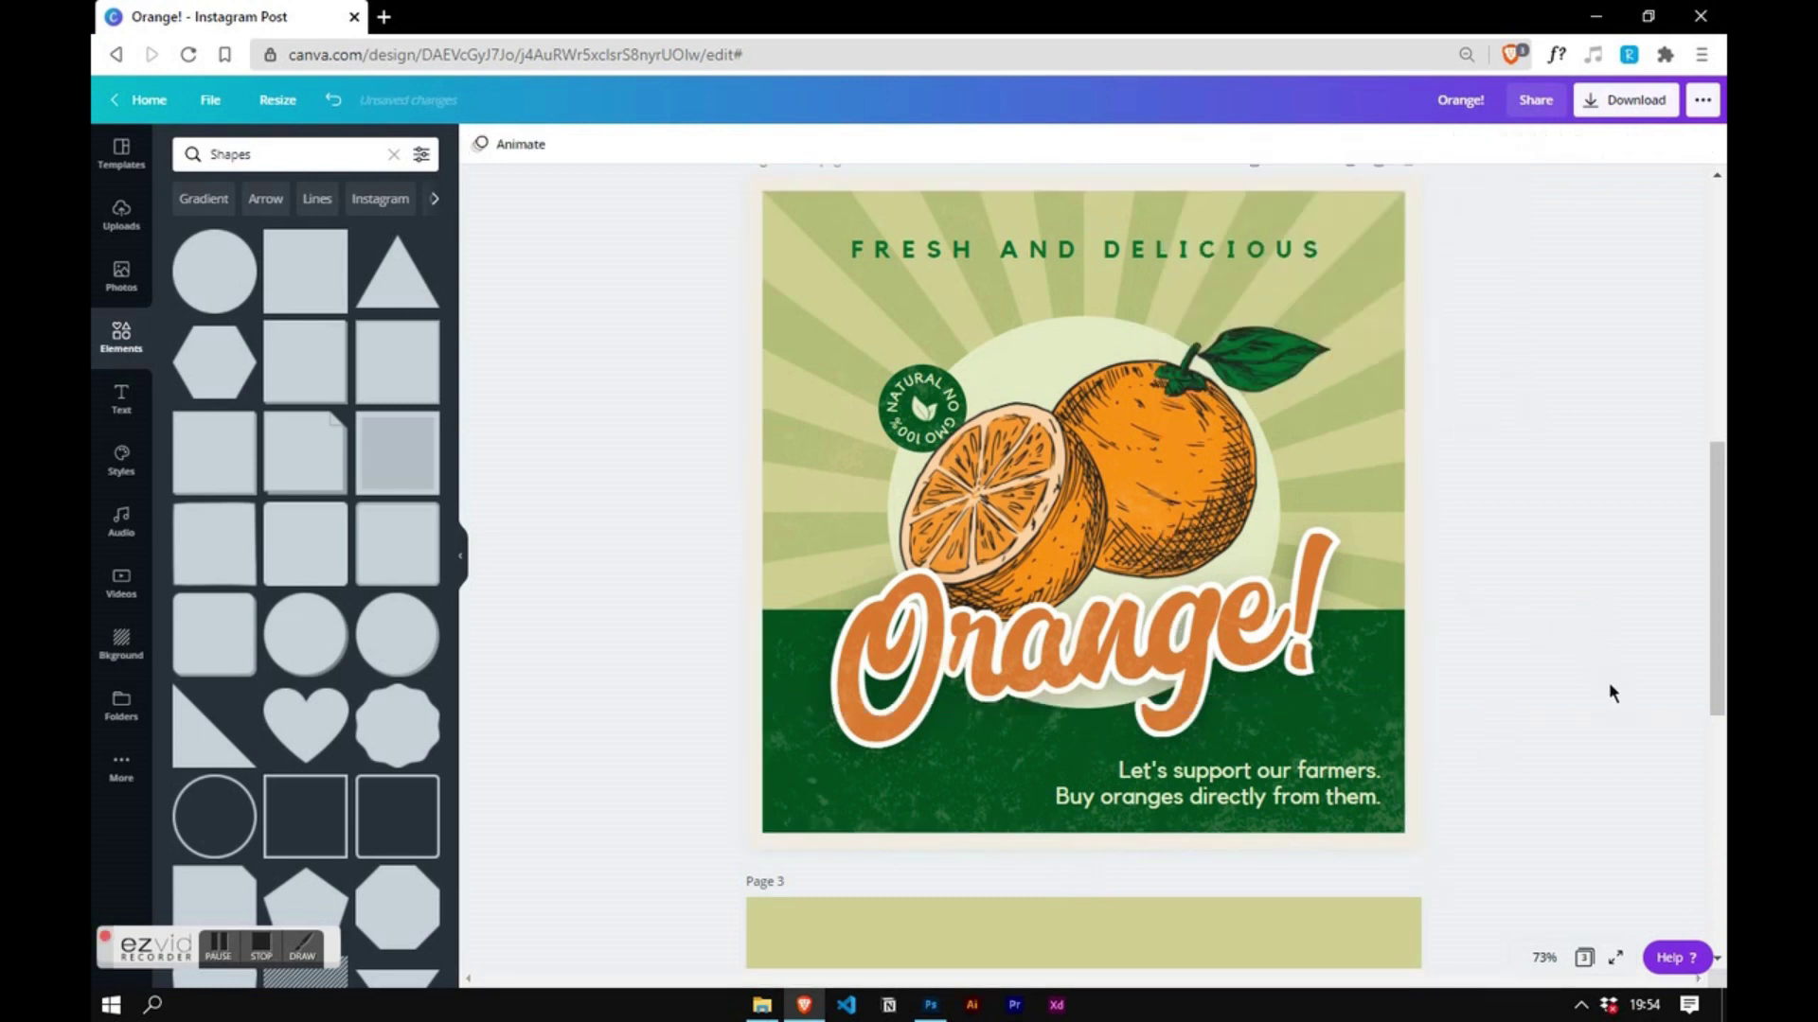
mouse_move(1713, 642)
mouse_down()
mouse_move(1693, 540)
mouse_move(1700, 676)
mouse_move(1700, 642)
mouse_up()
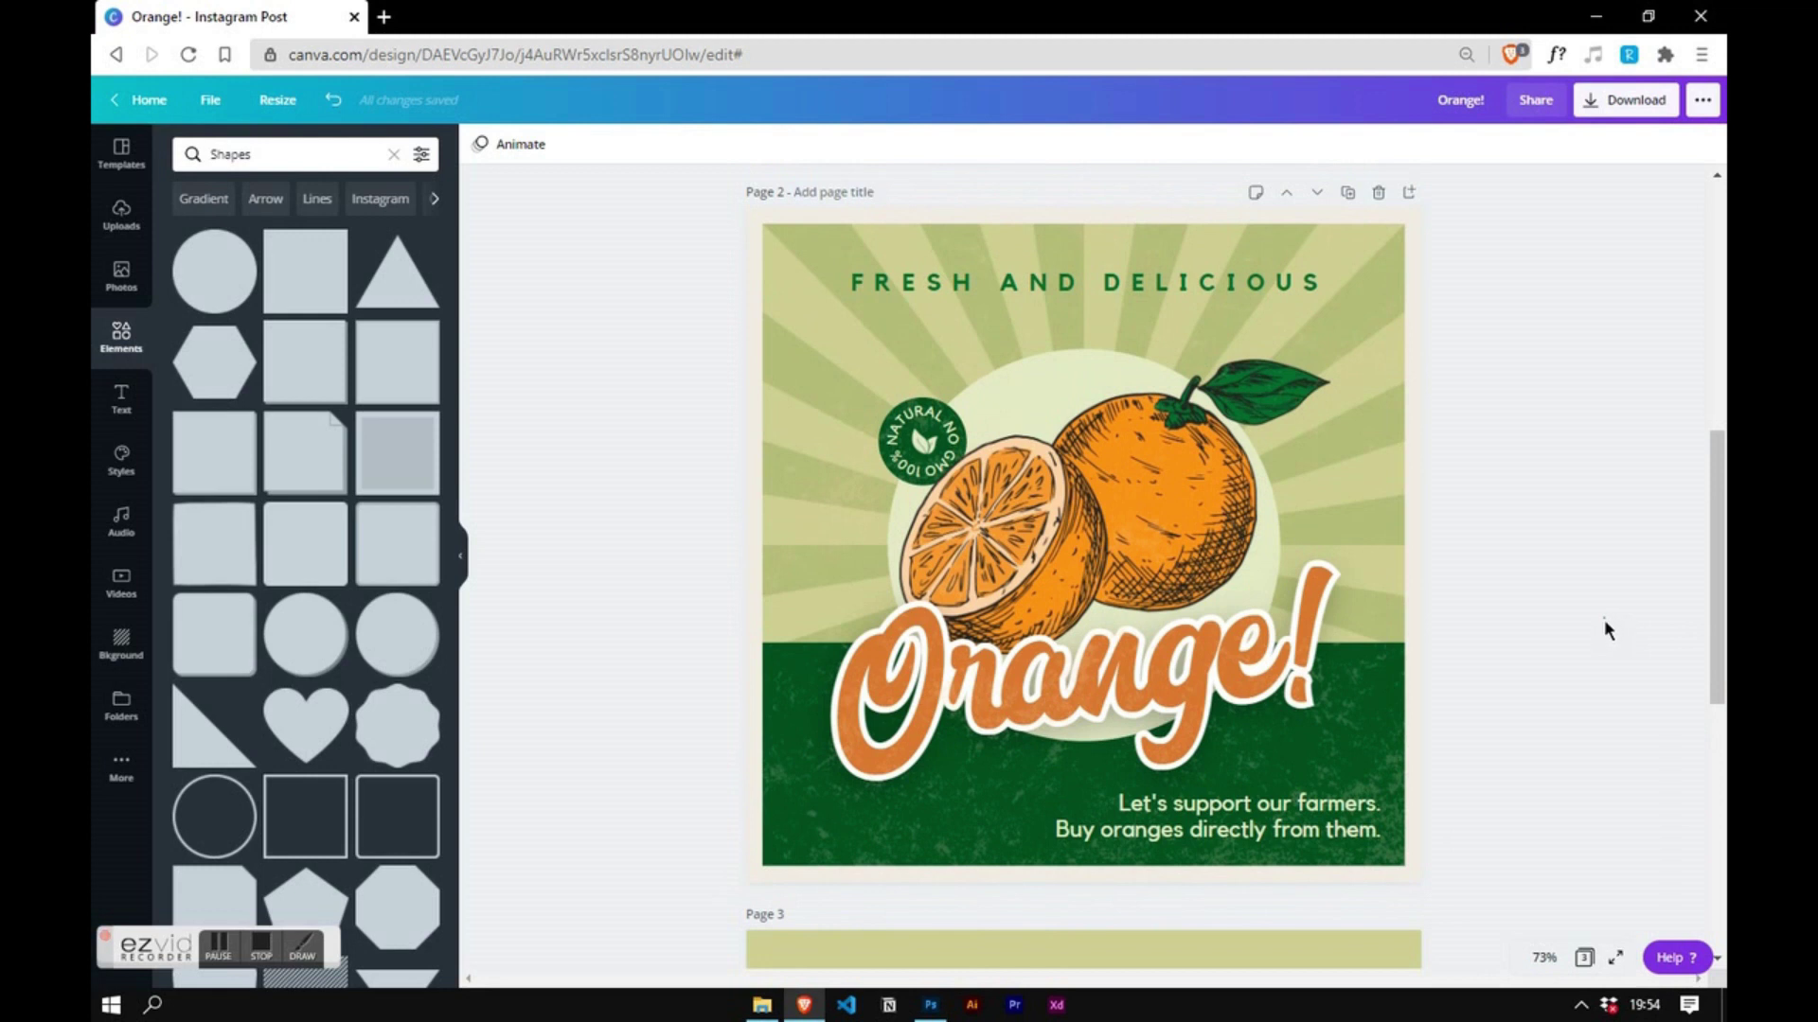
- Set up a PNG download that includes only page 2
click(1630, 105)
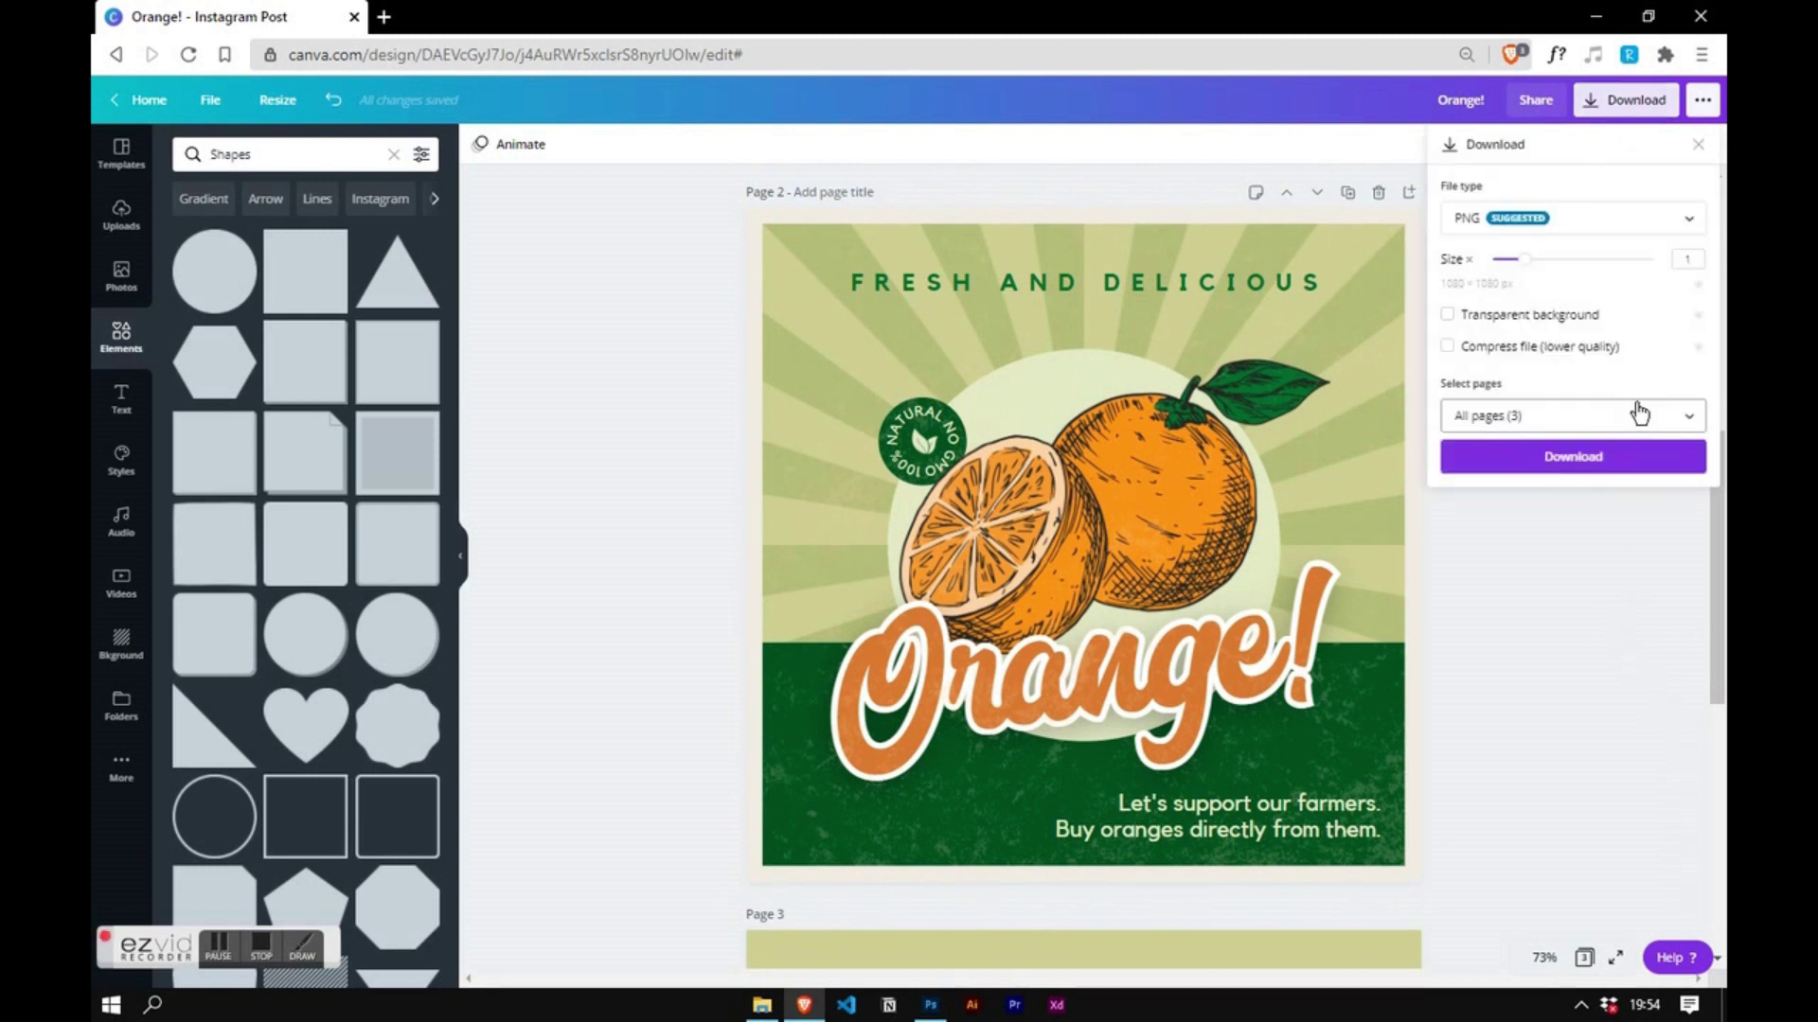
click(1570, 416)
click(1537, 562)
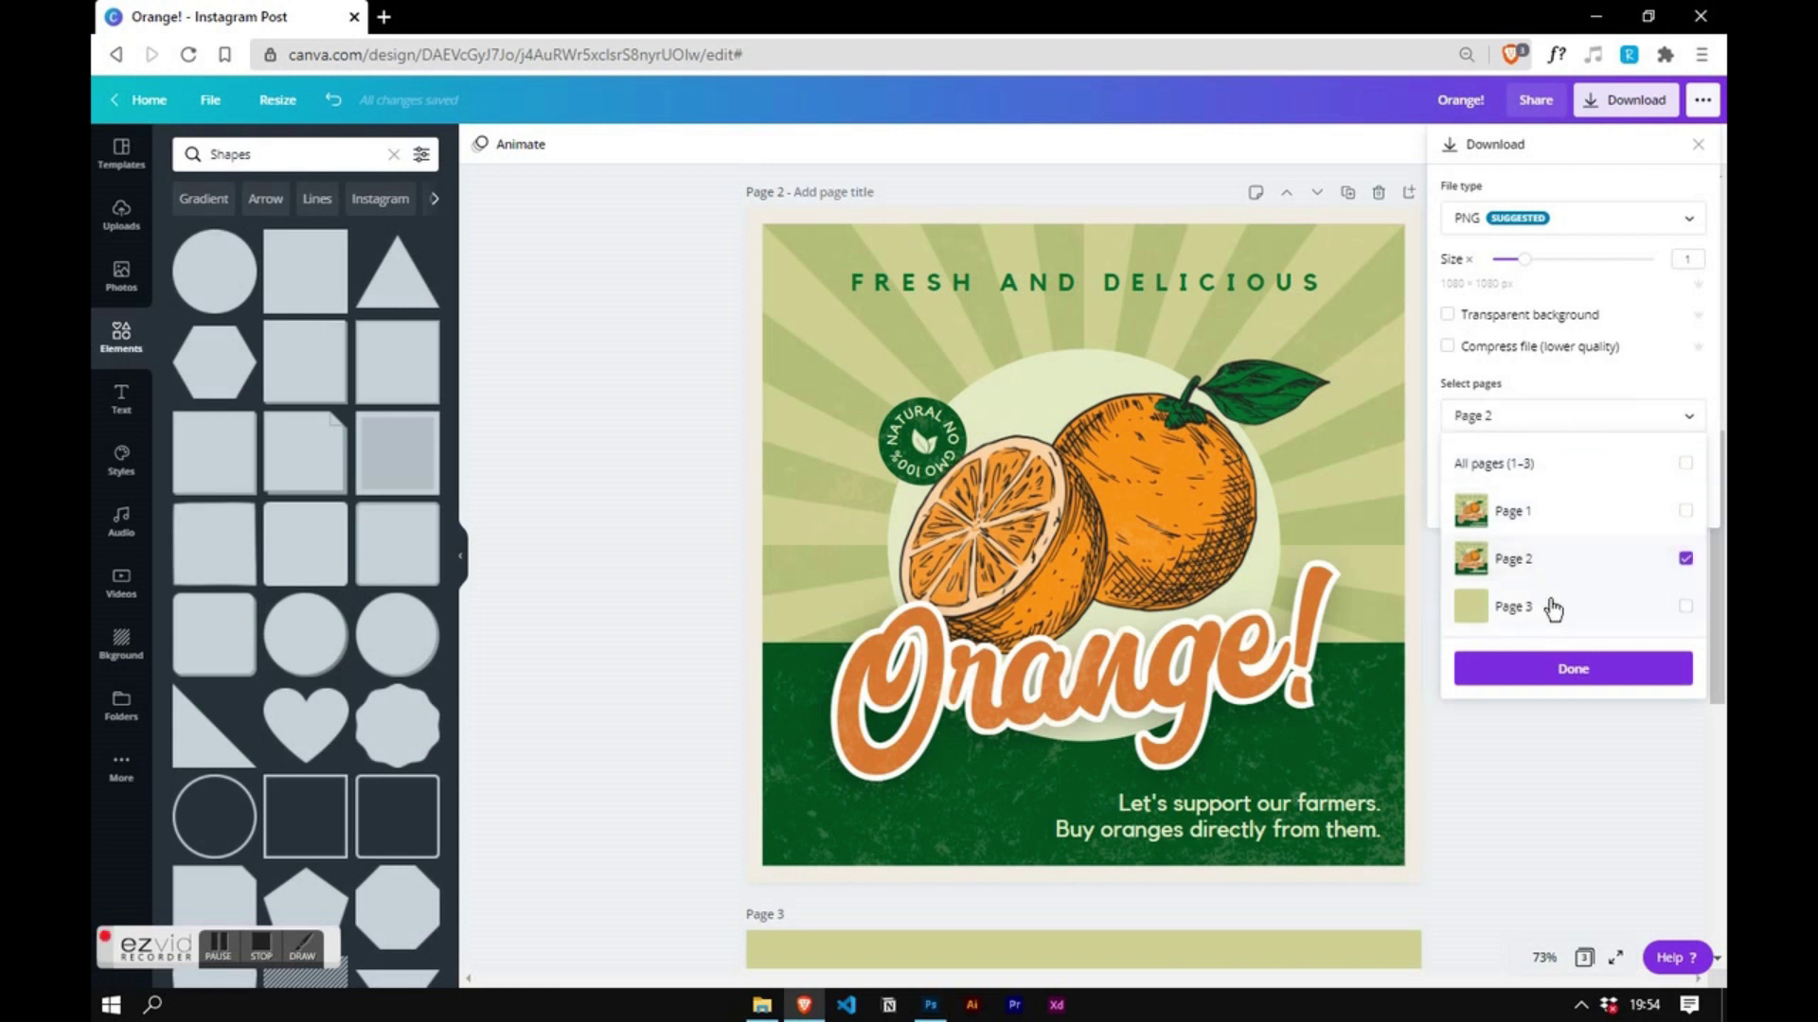
click(1570, 672)
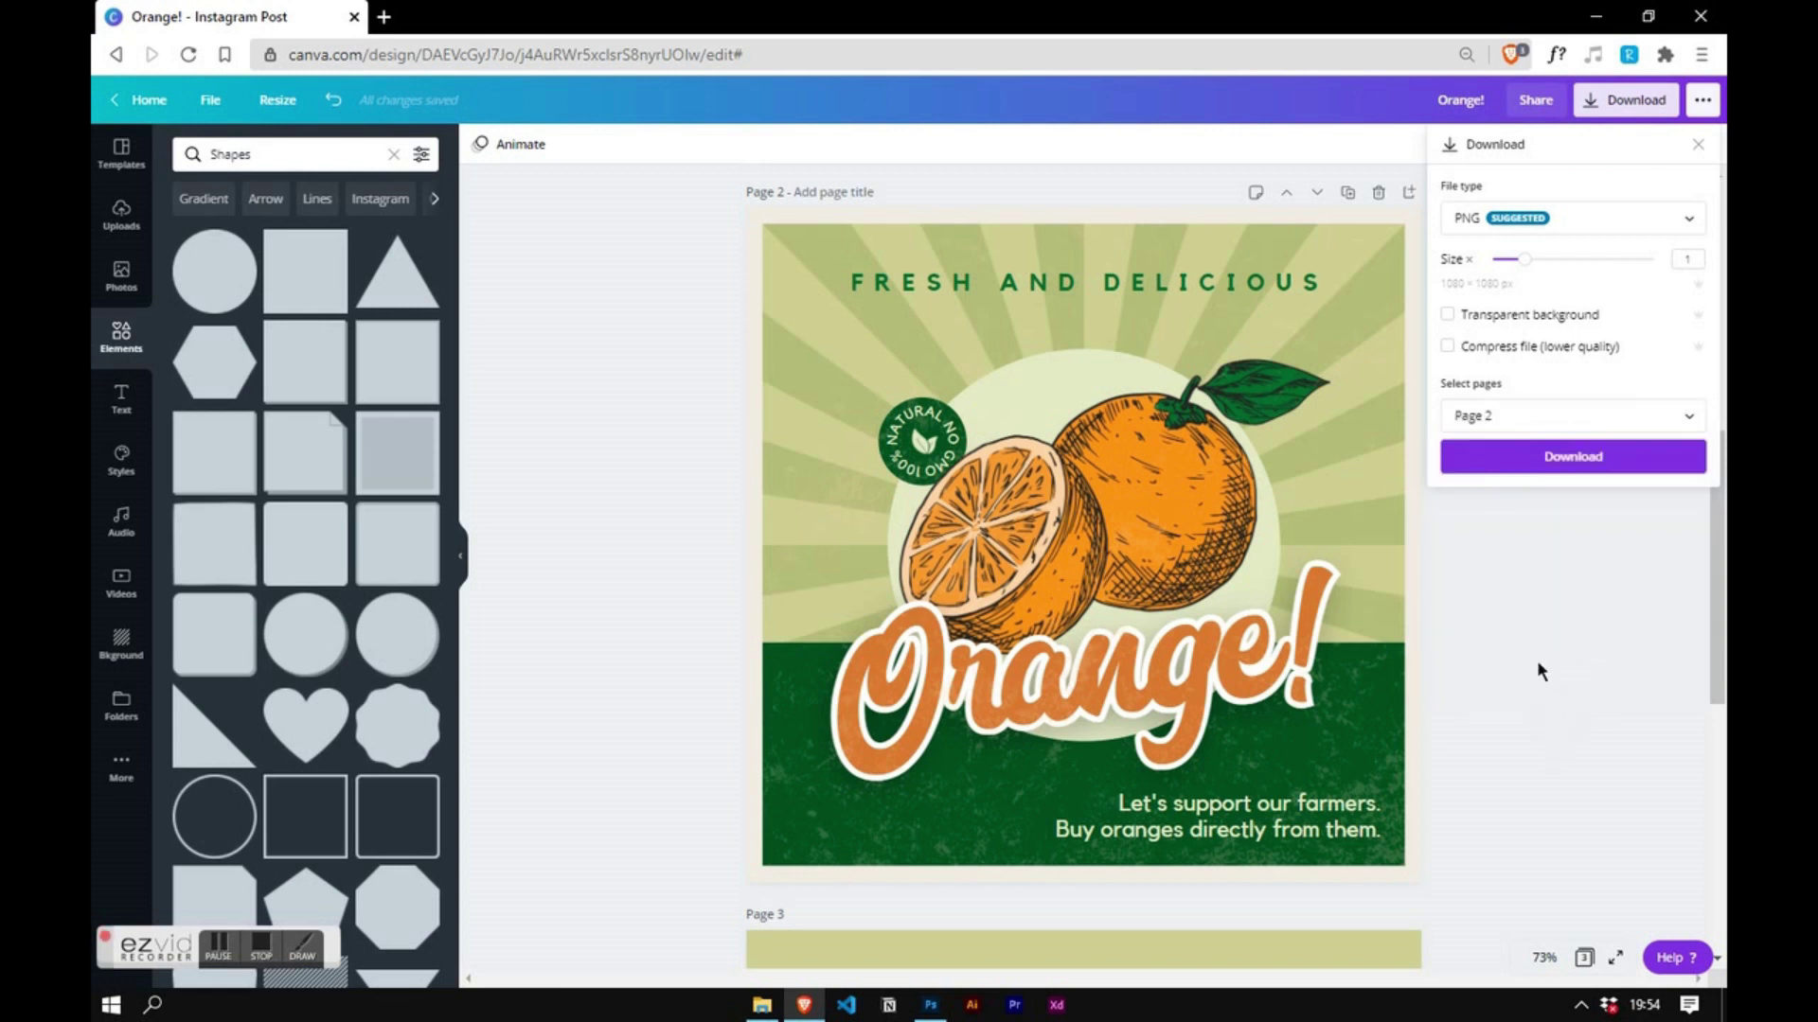
- Download the selected page, save it in the Downloads folder as "Orange 2.png", and close the exported image's preview
click(1544, 468)
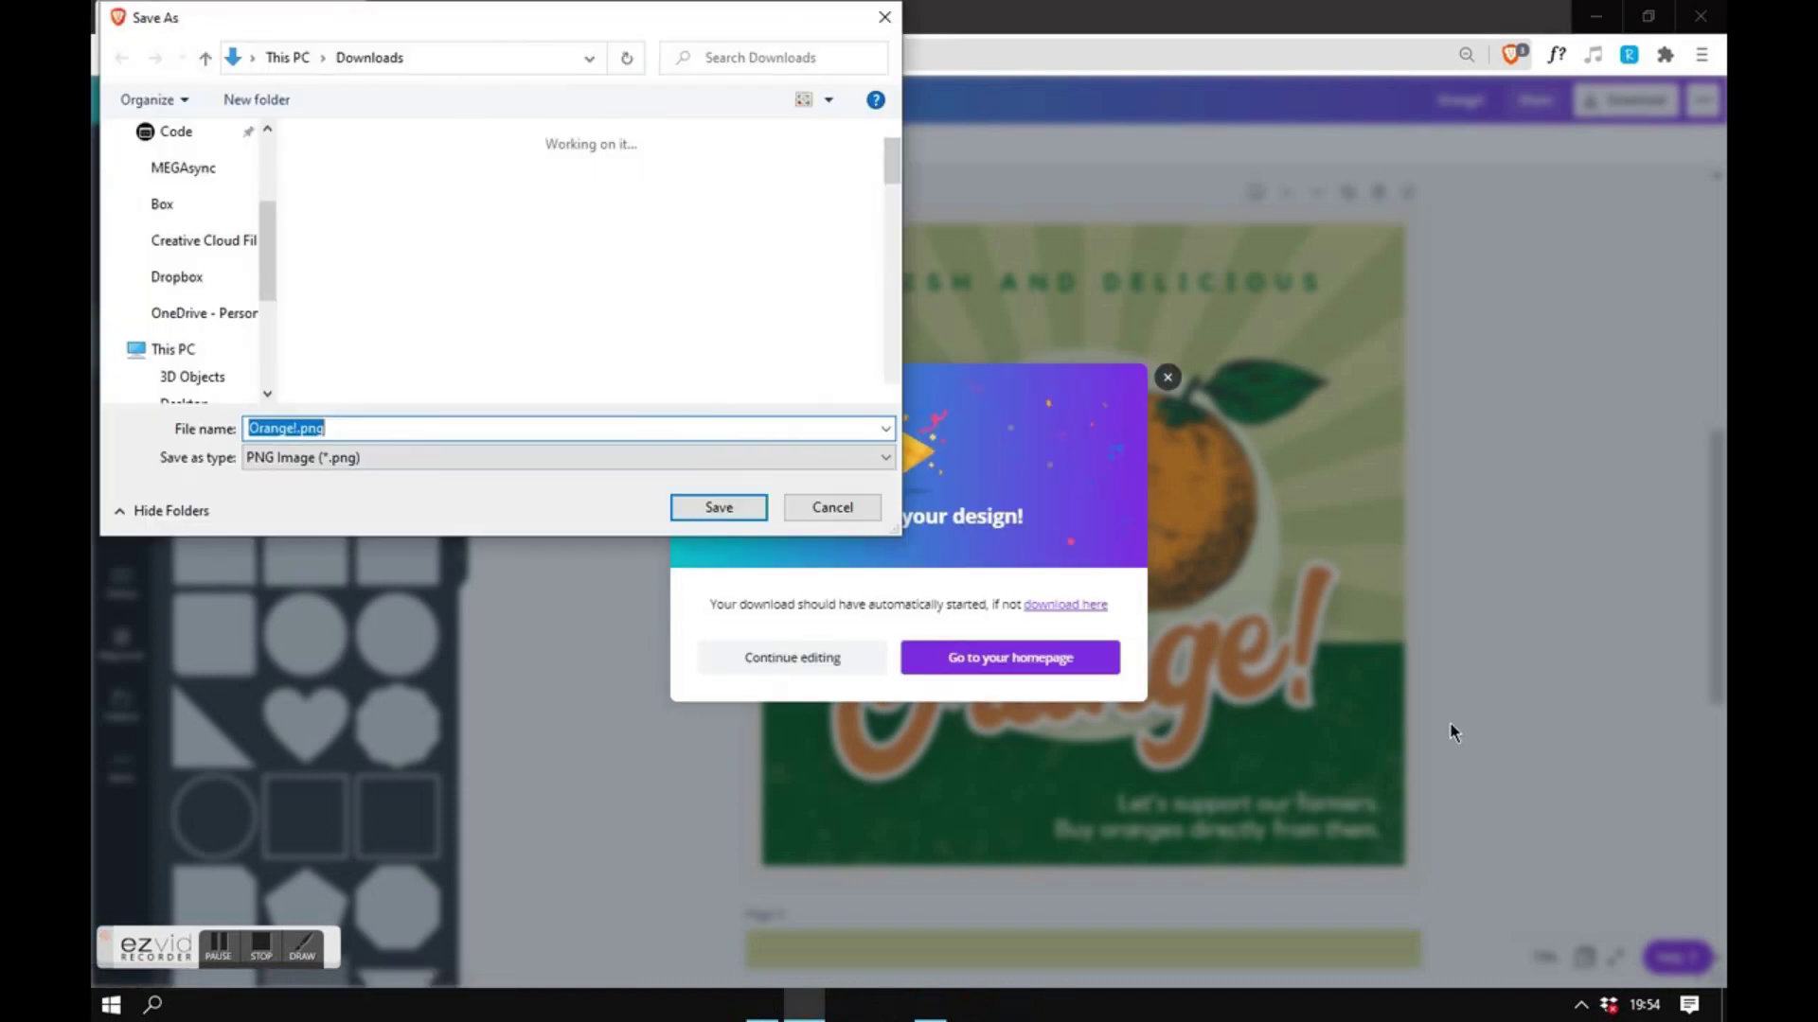
click(296, 428)
text(2)
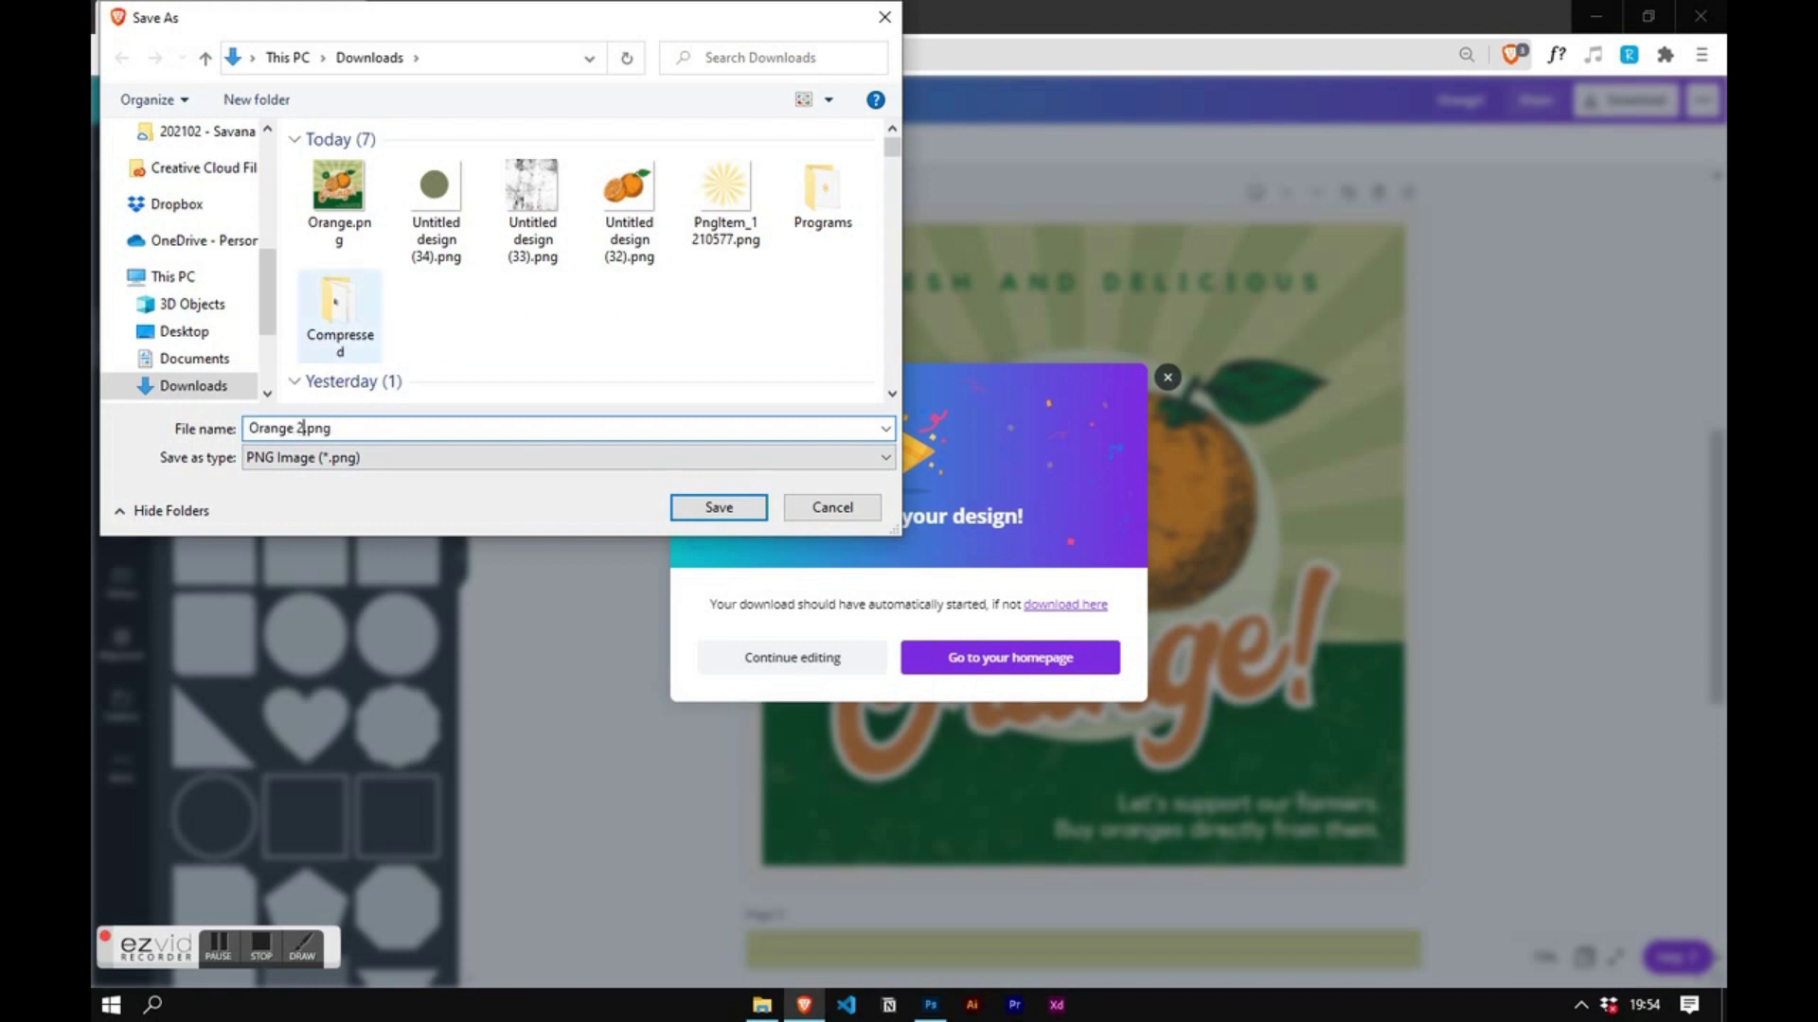
click(718, 507)
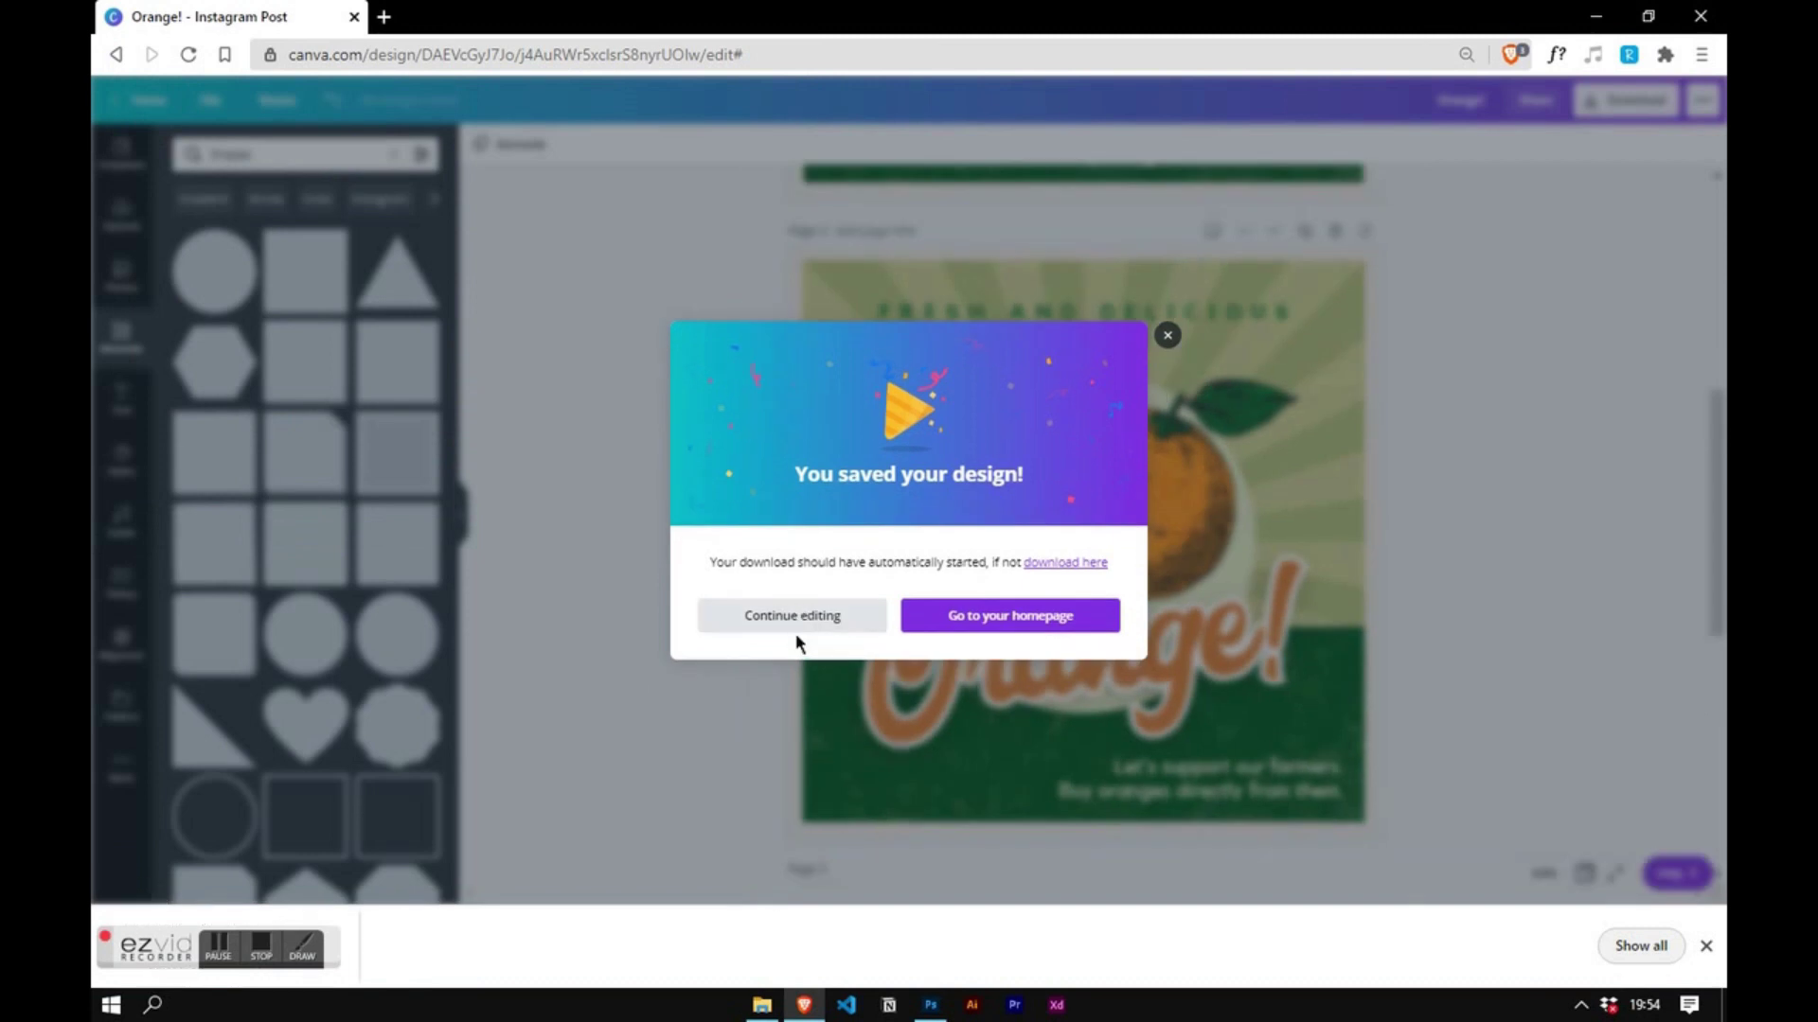
click(1169, 337)
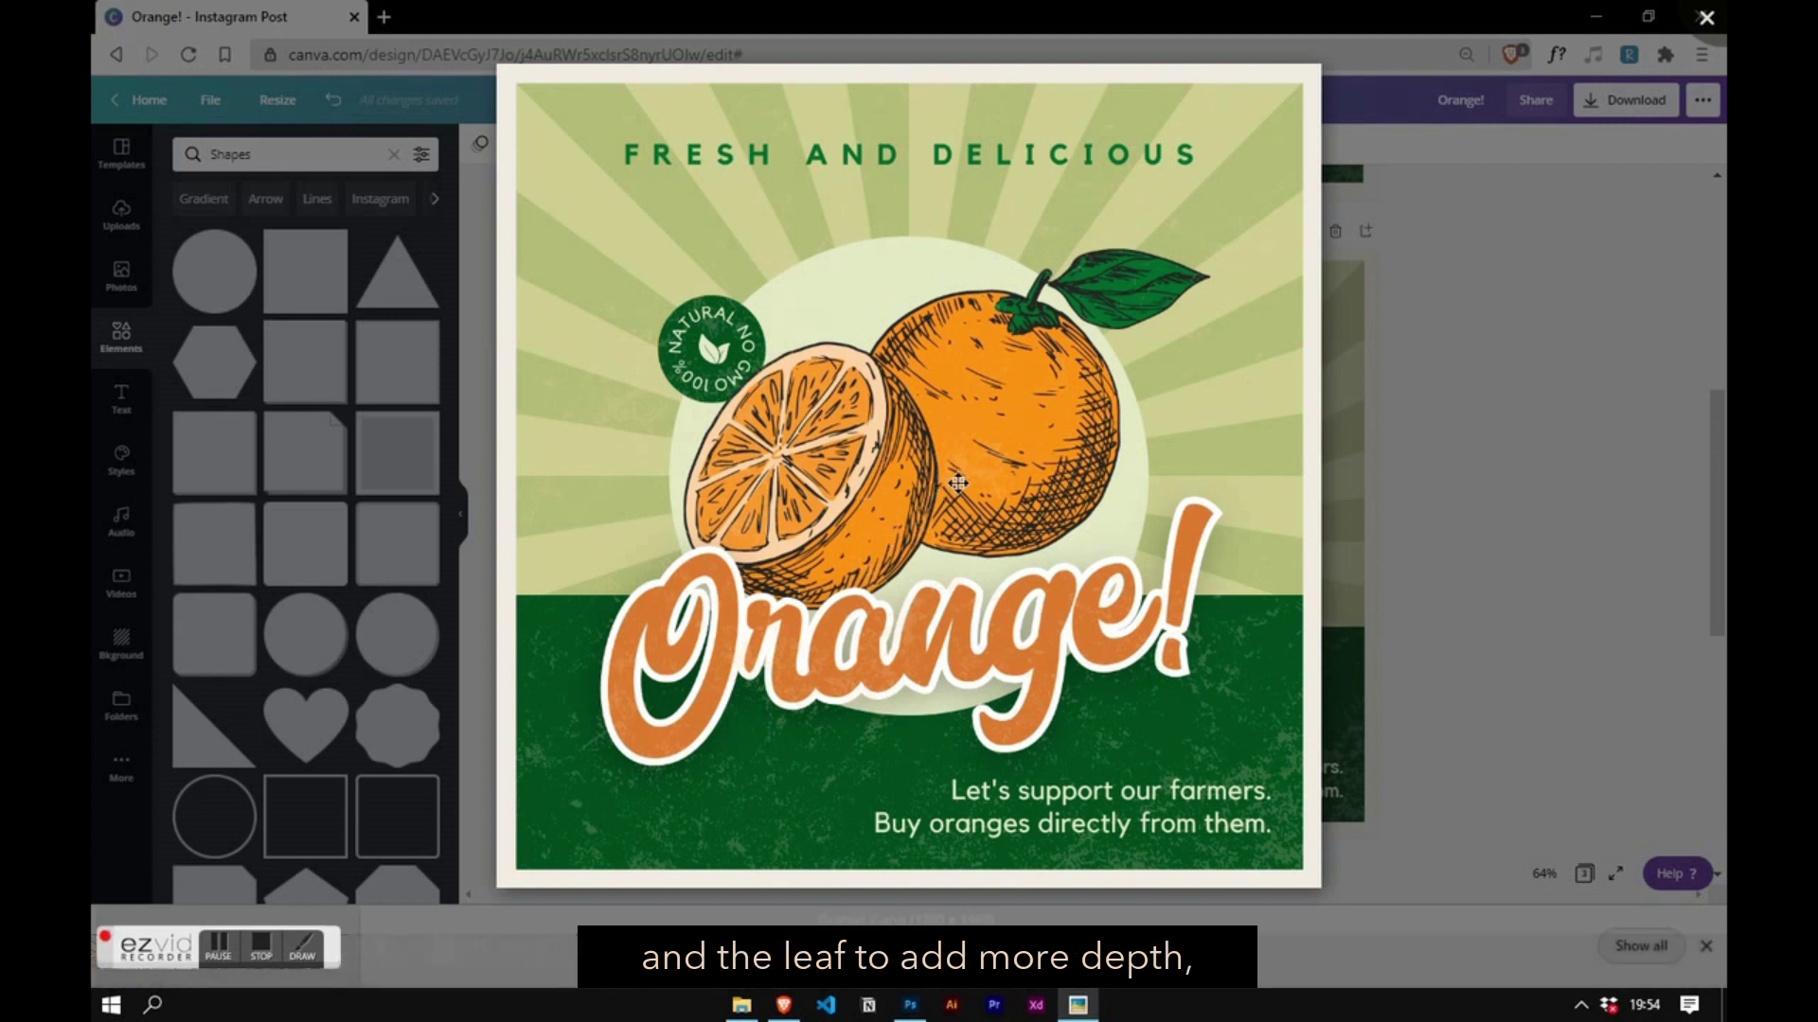
key(Escape)
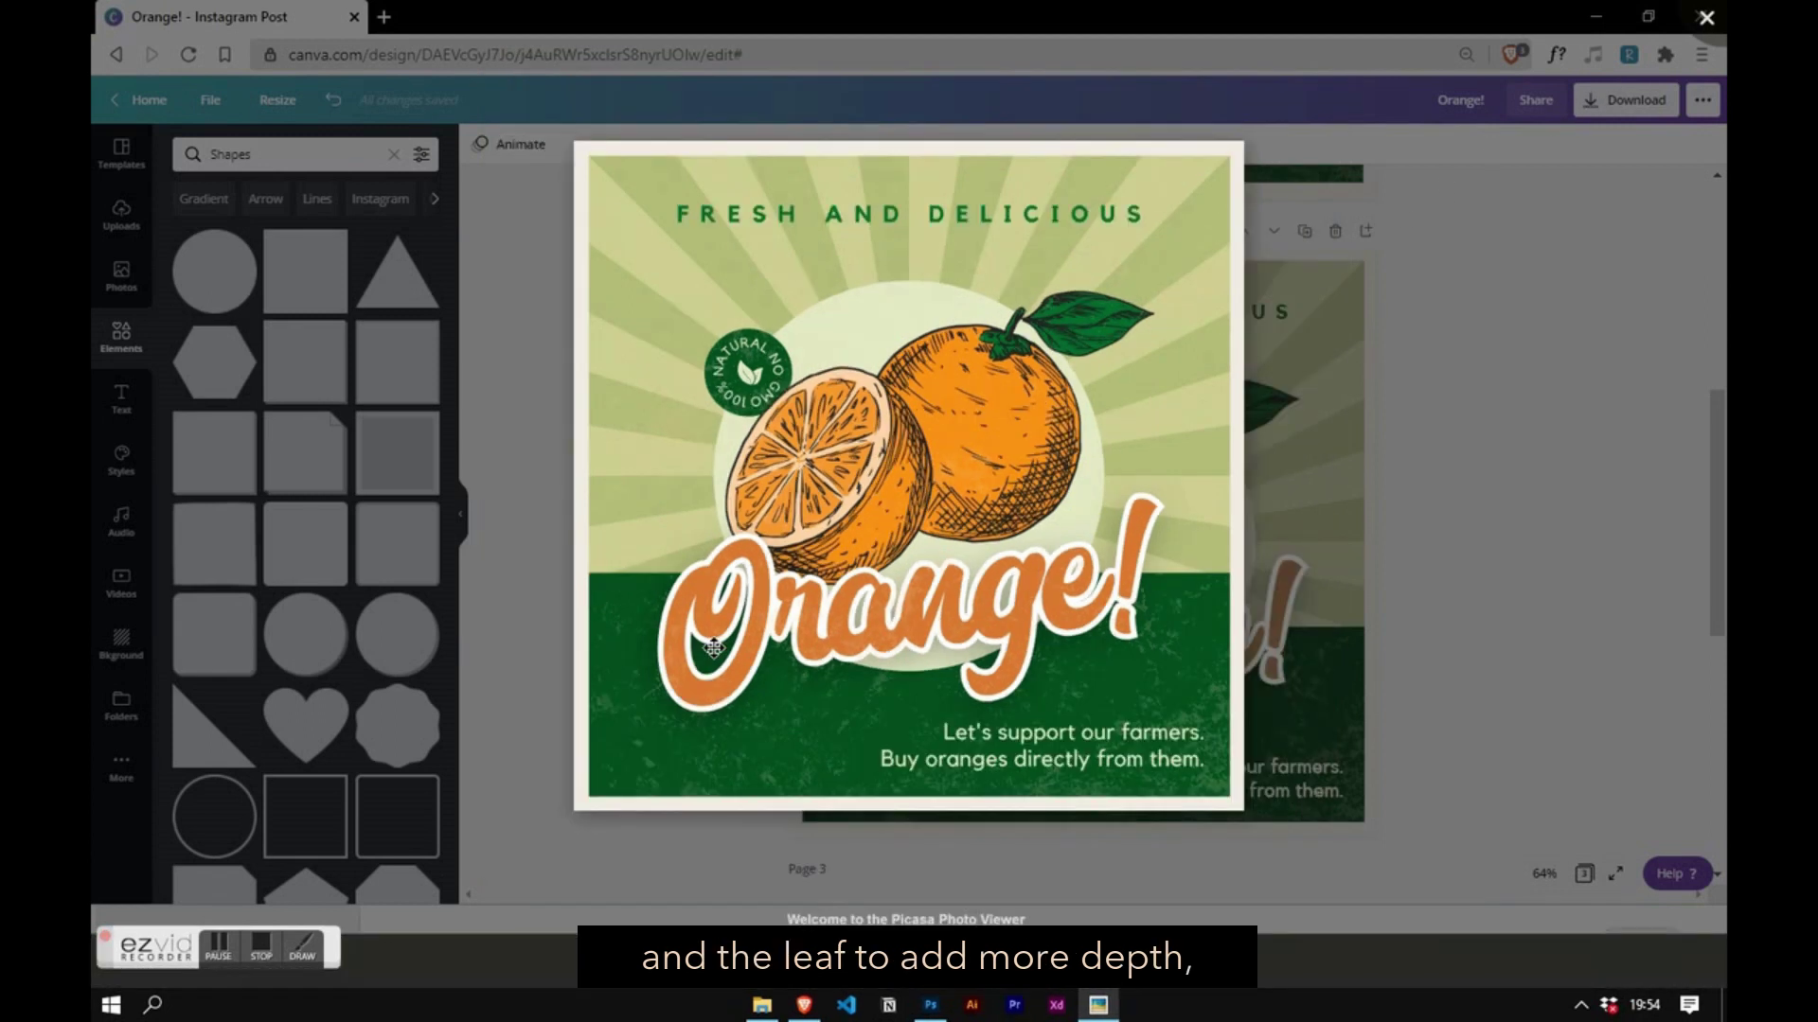